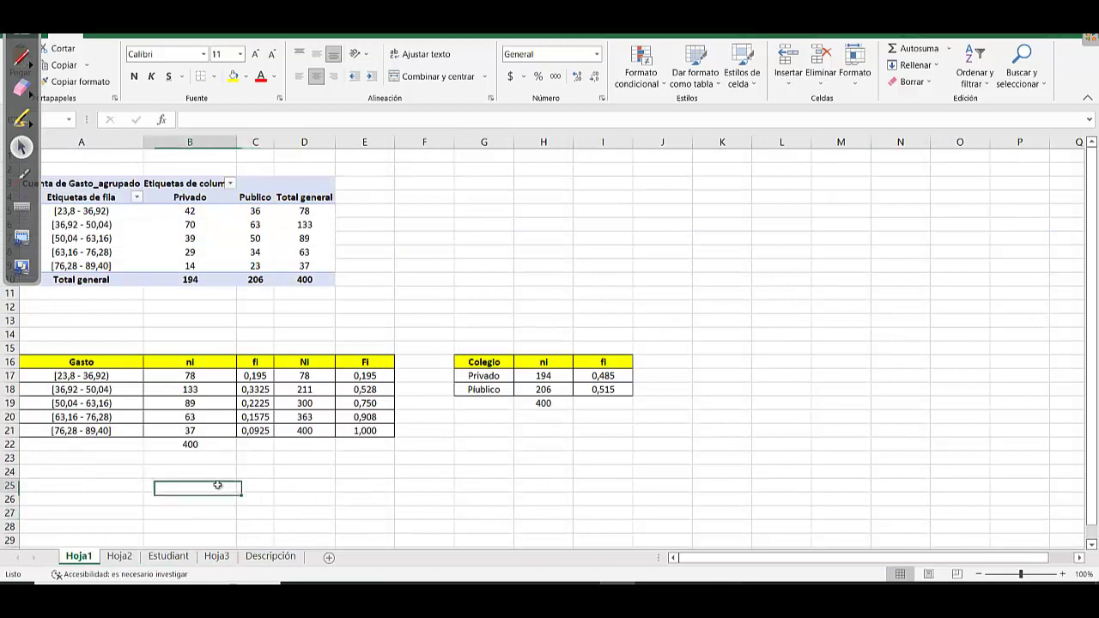
Examine the Gasto and Colegio frequency tables on Hoja1 and the sexo/colegio count and percentage tables on Hoja2
left_click(297, 367)
left_click(593, 389)
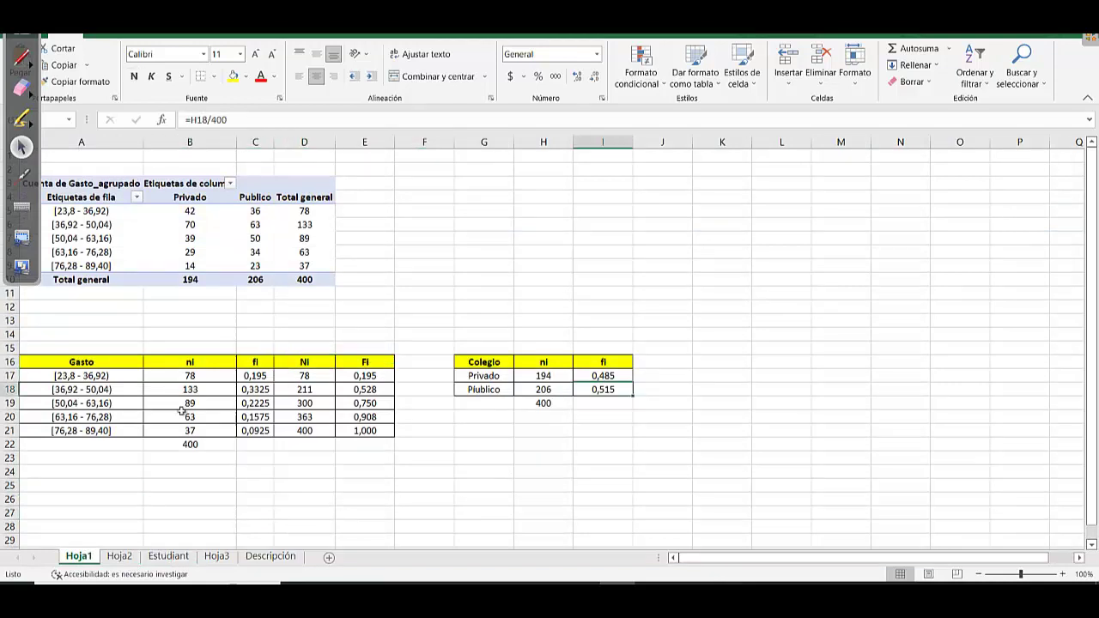
left_click(127, 556)
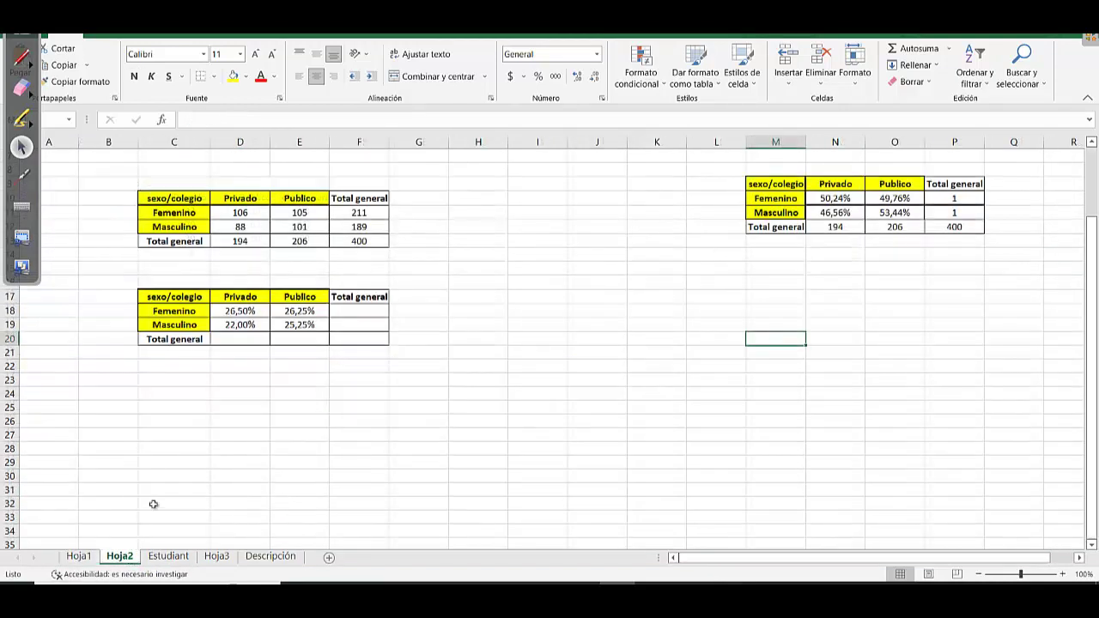
left_click(181, 199)
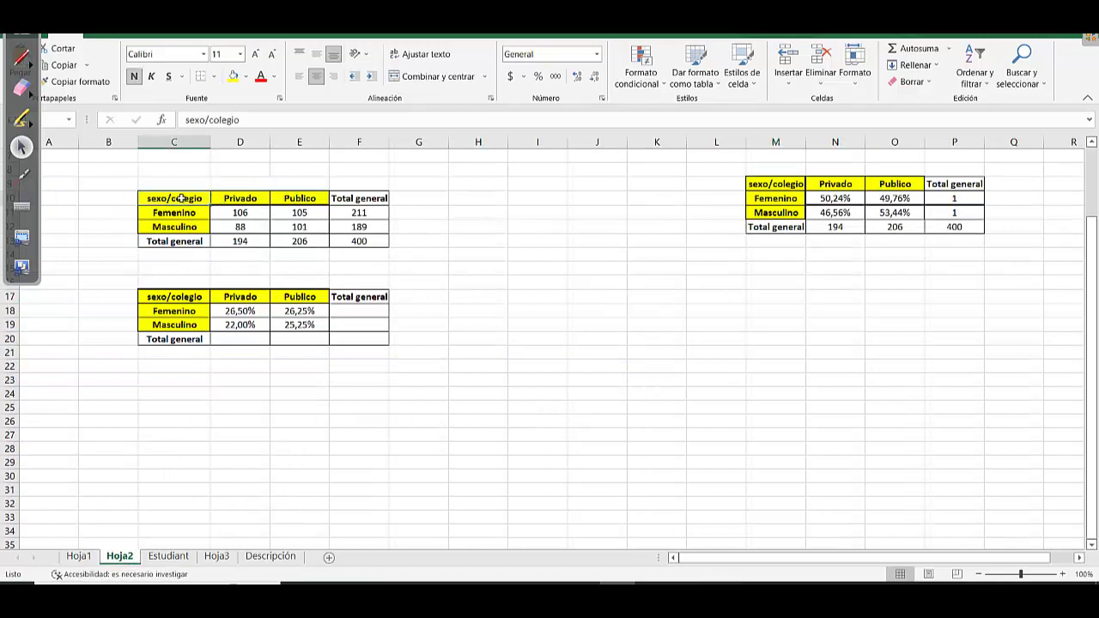
left_click(243, 199)
left_click_drag(192, 215, 294, 199)
left_click(222, 200)
left_click(224, 200)
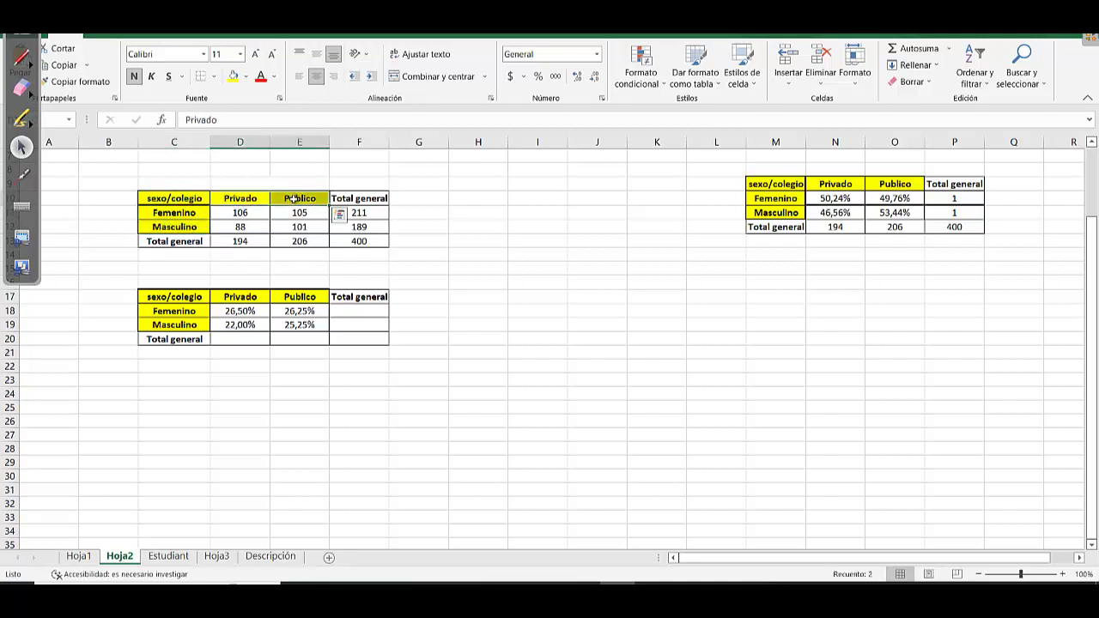
left_click(298, 256)
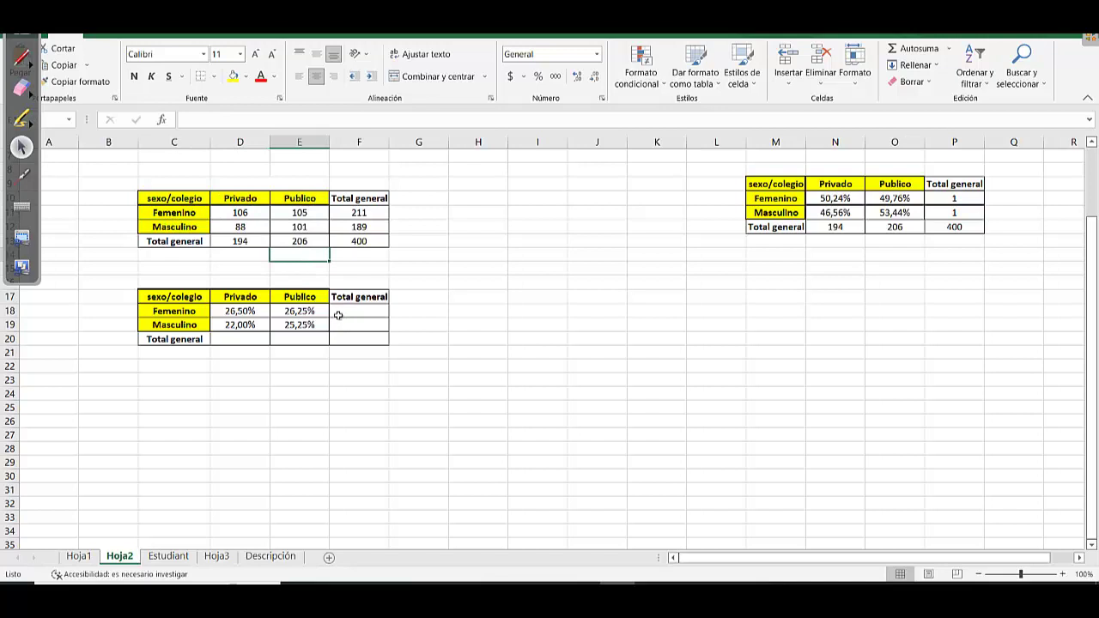
left_click_drag(231, 212, 266, 227)
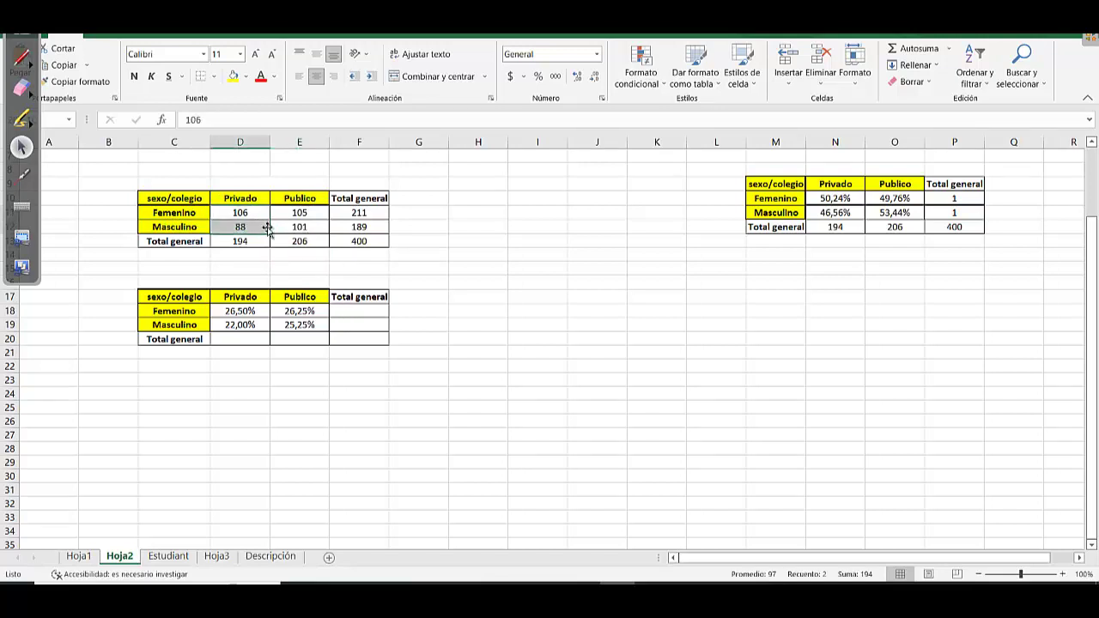
left_click_drag(238, 309, 280, 320)
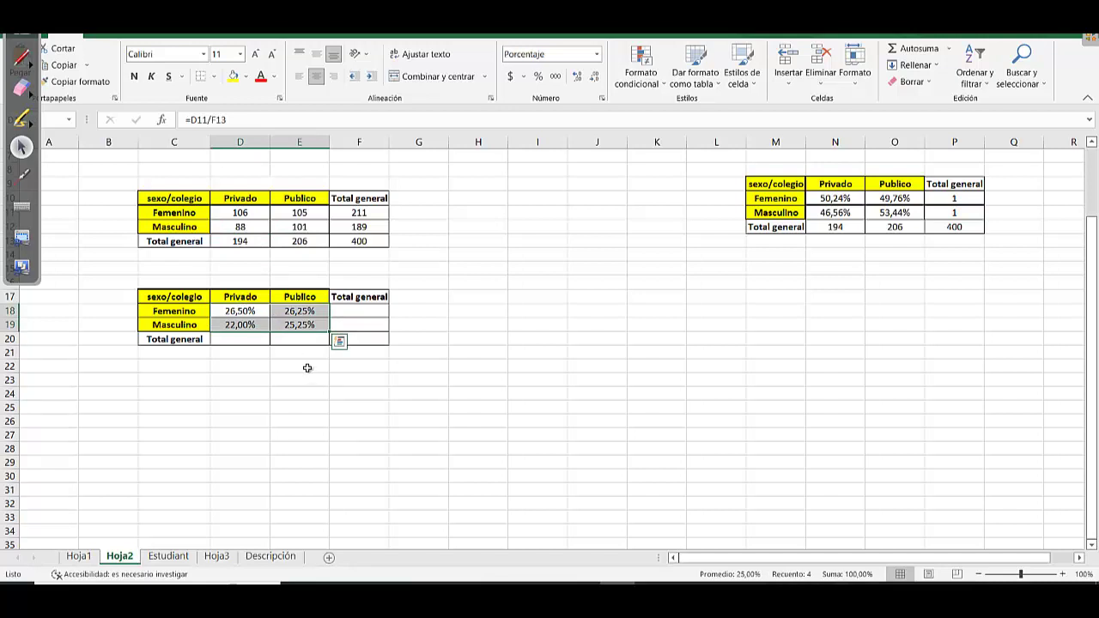
Examine the Hoja1 pivot table that crosses the grouped Gasto intervals with the Privado and Publico categories
key("ctrl+Page_Up")
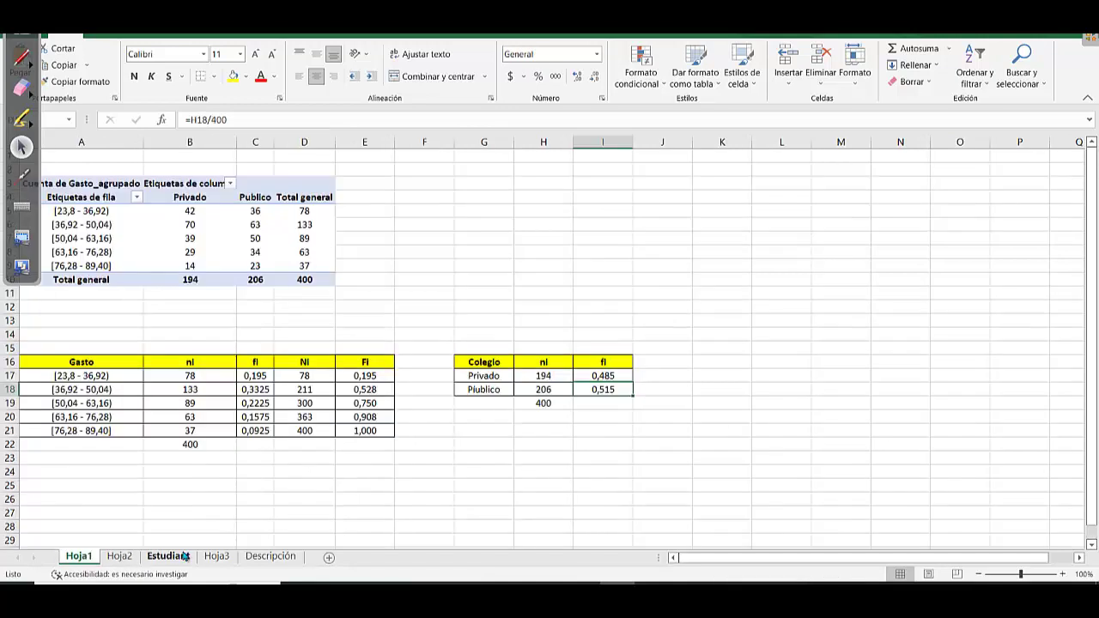
left_click(147, 225)
left_click(102, 192)
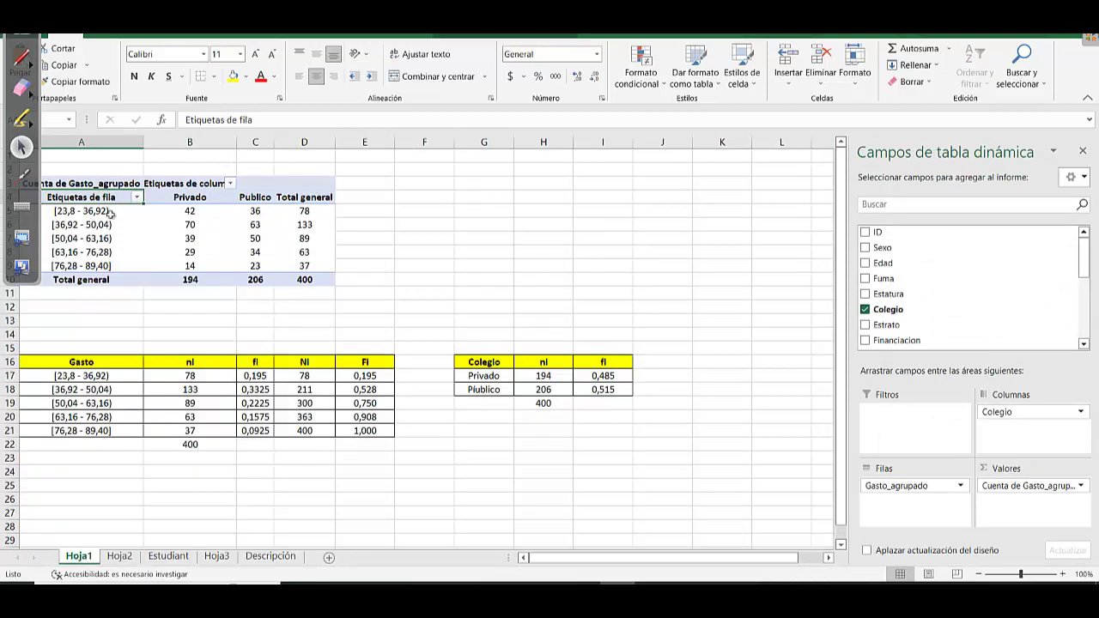
left_click_drag(118, 183, 114, 271)
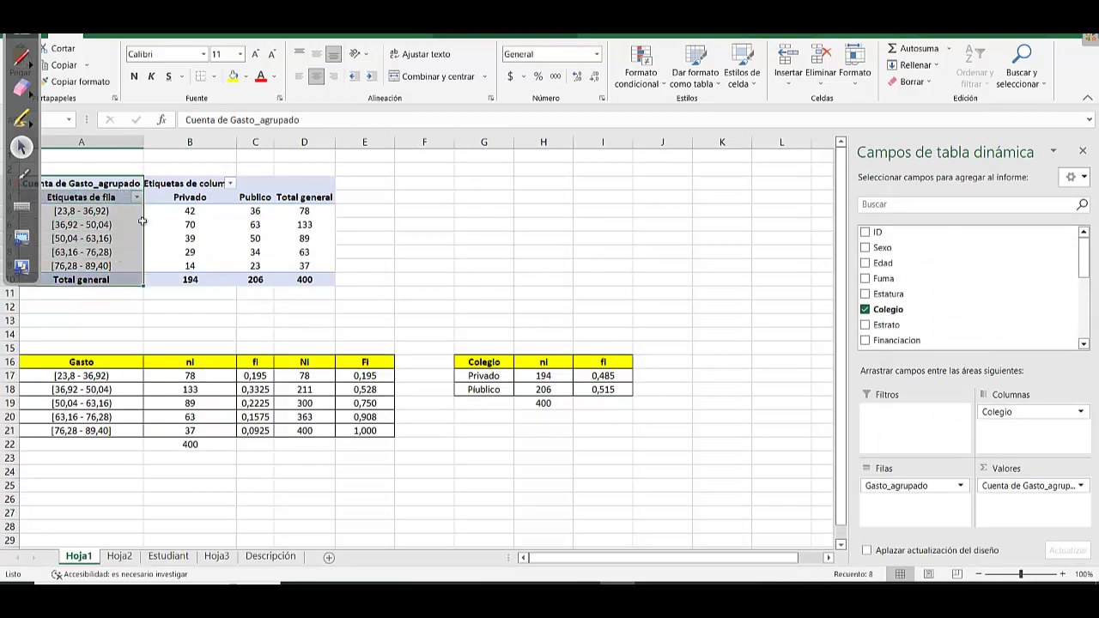
left_click(167, 198)
left_click(238, 197)
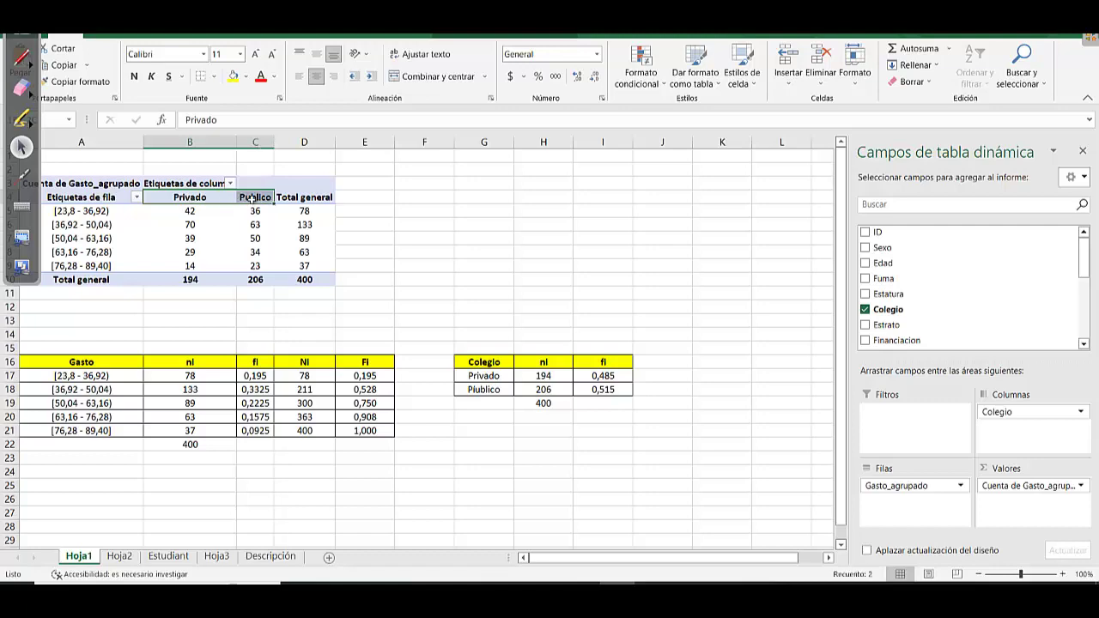
left_click(224, 239)
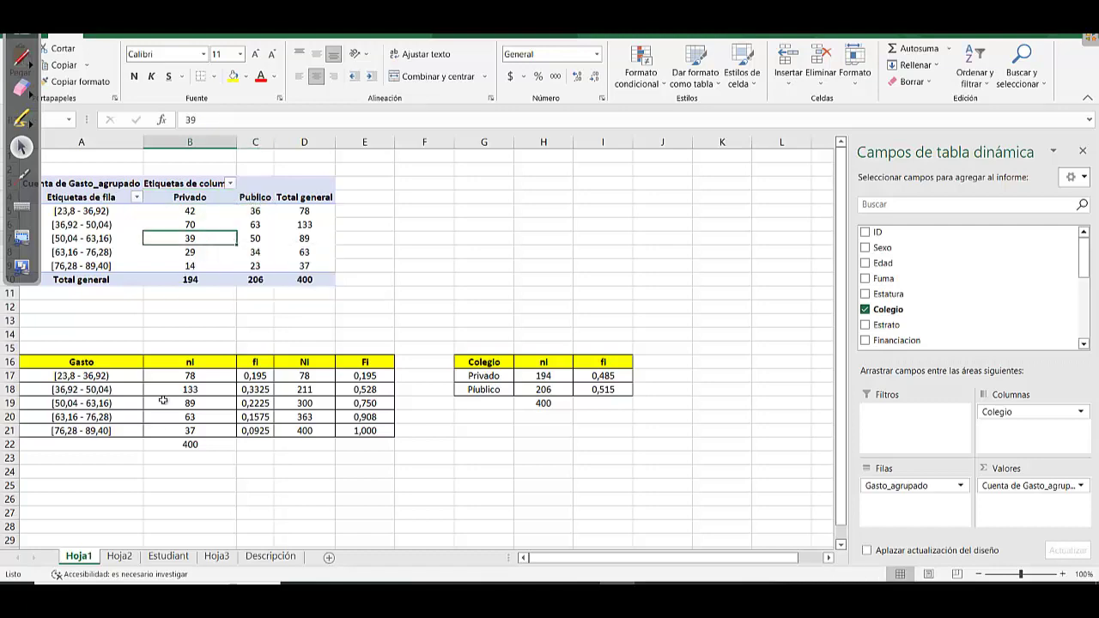
Check the meaning of the Gastos variable on the Descripción sheet and return to the Hoja1 tables
left_click(265, 556)
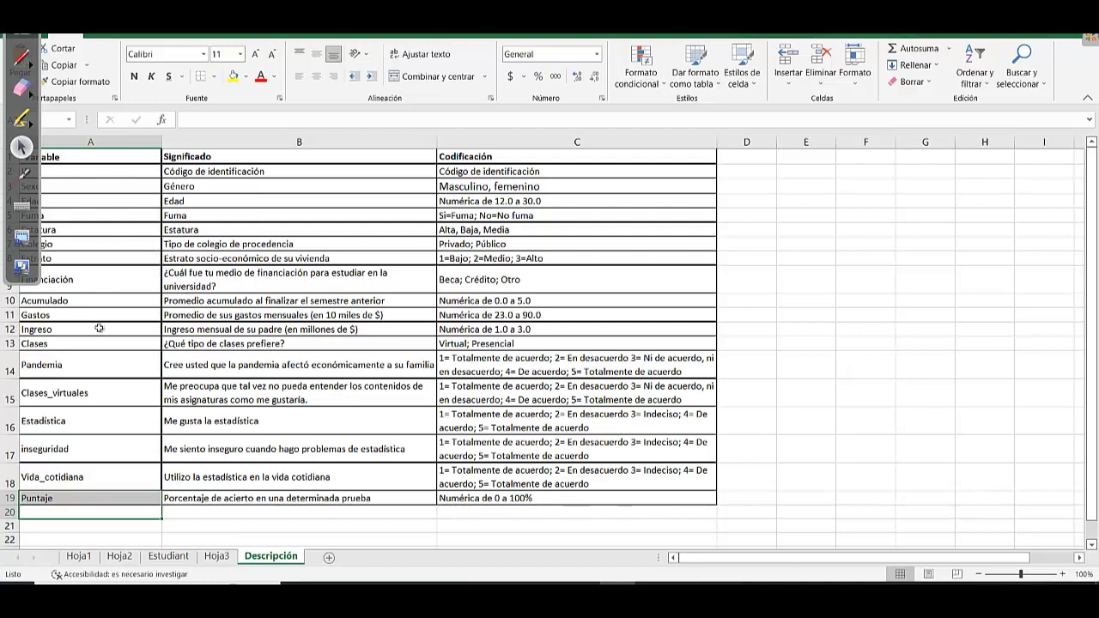
left_click(225, 314)
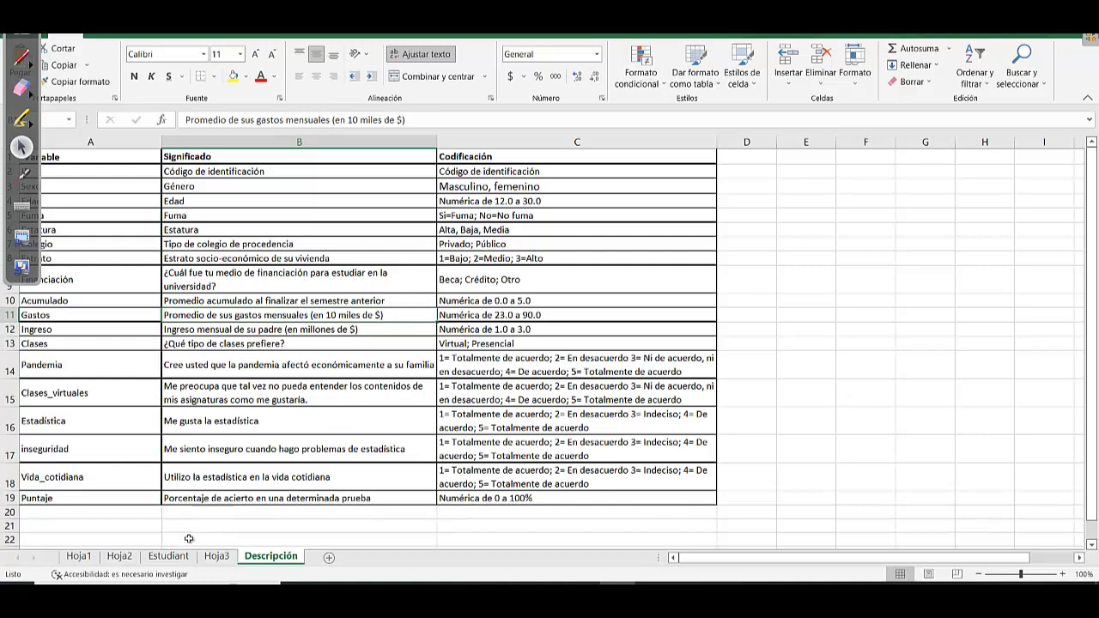
left_click(80, 558)
left_click(131, 379)
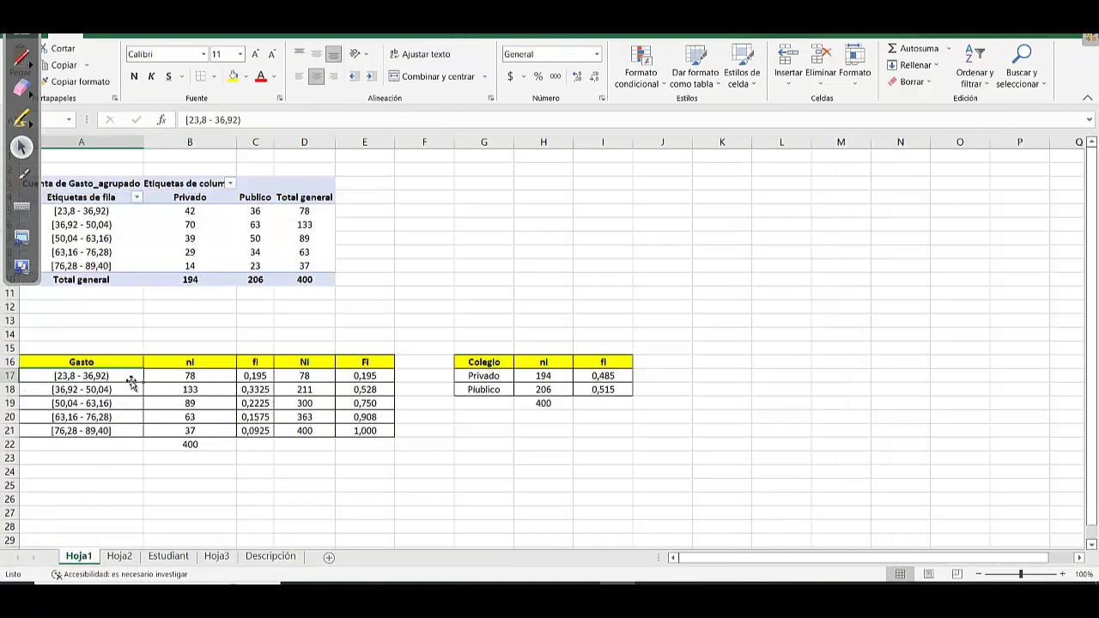
left_click(102, 182)
left_click(456, 281)
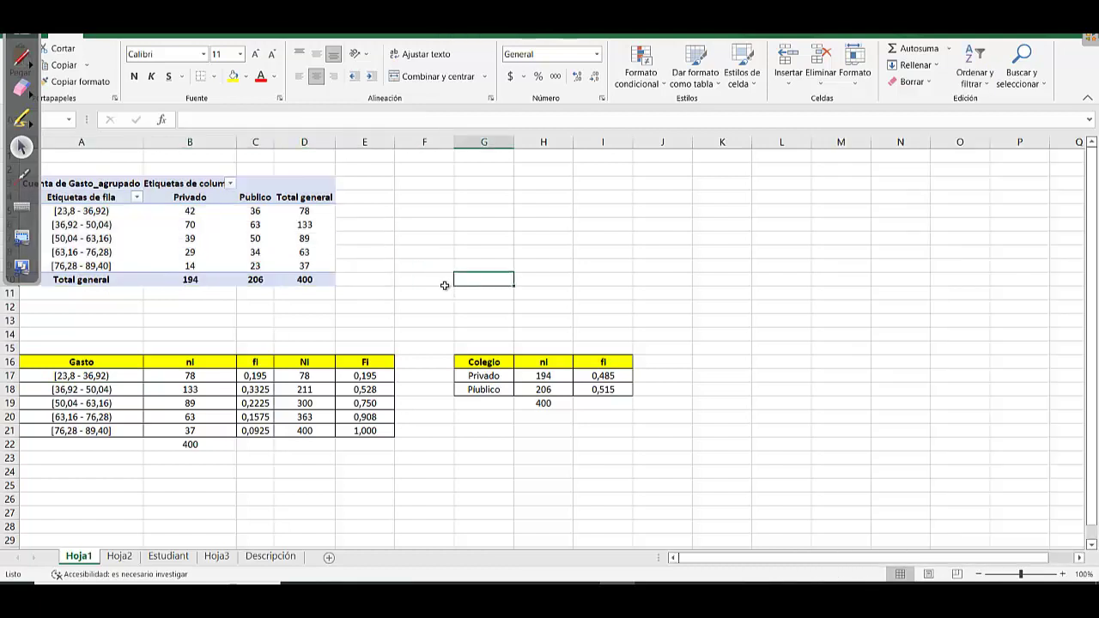
Copy the whole pivot table from Hoja1 and paste it as values only at B4 of a new sheet
left_click_drag(99, 183, 333, 281)
key("ctrl+c")
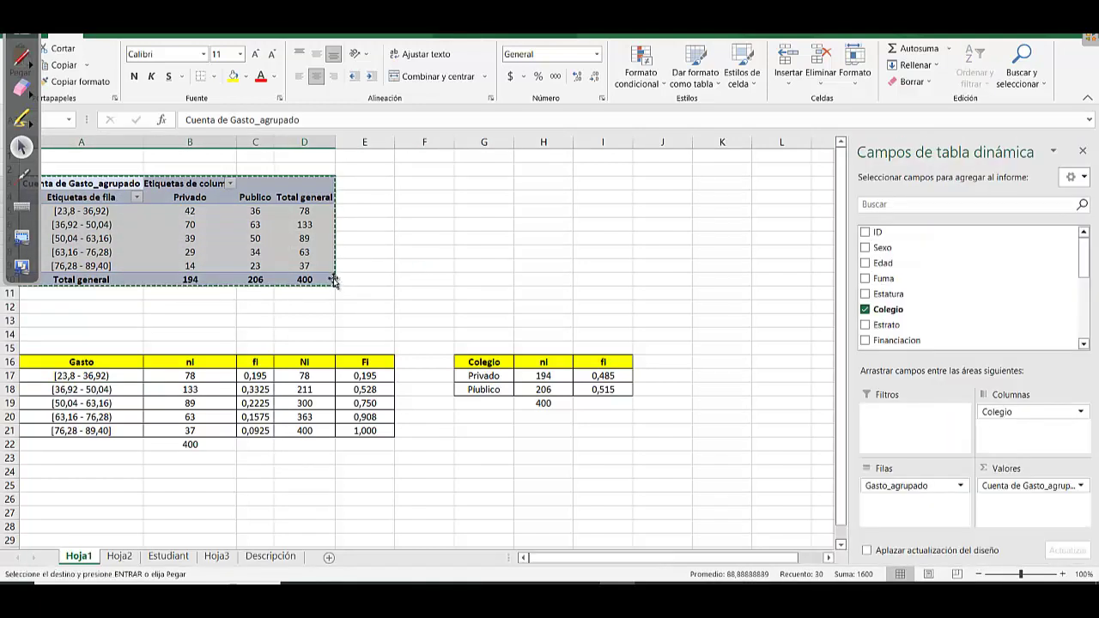
left_click(328, 558)
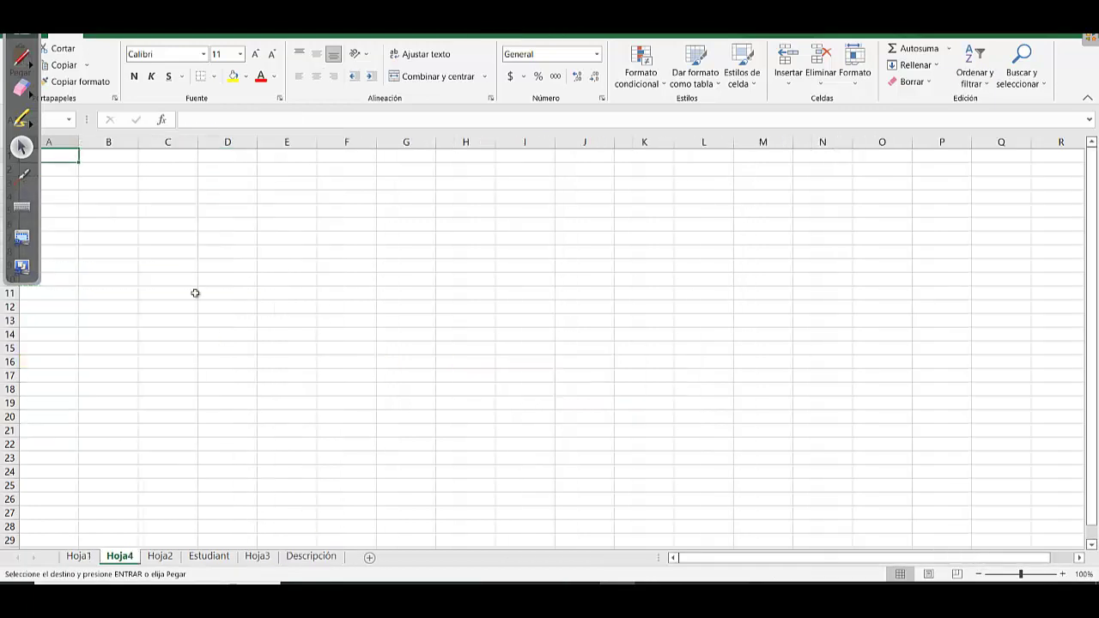
left_click(122, 201)
right_click(121, 196)
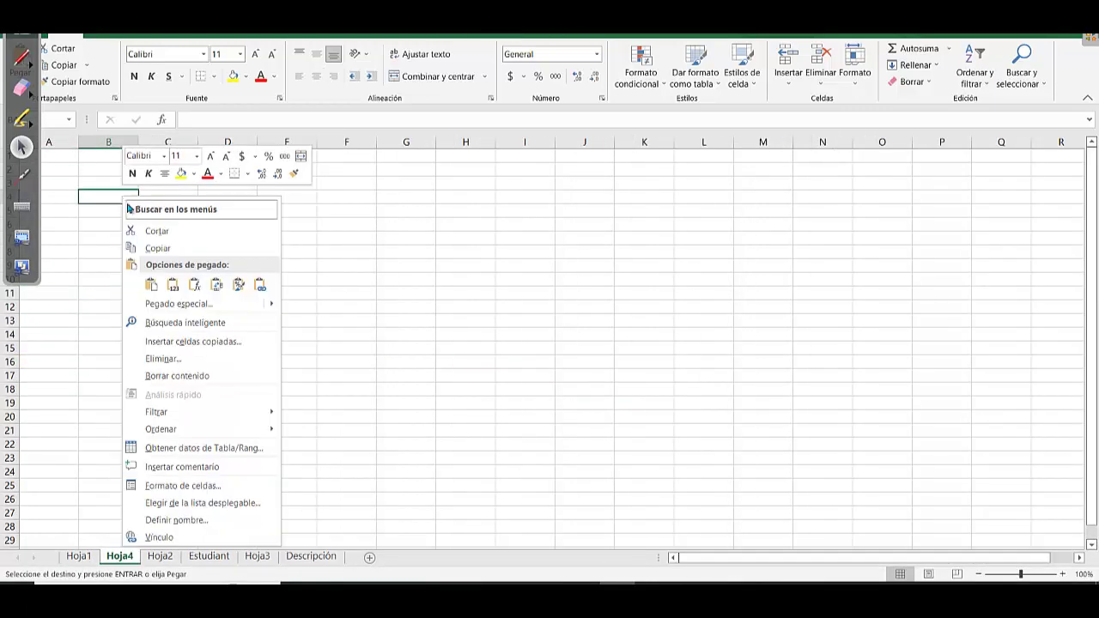
left_click(173, 284)
left_click(332, 292)
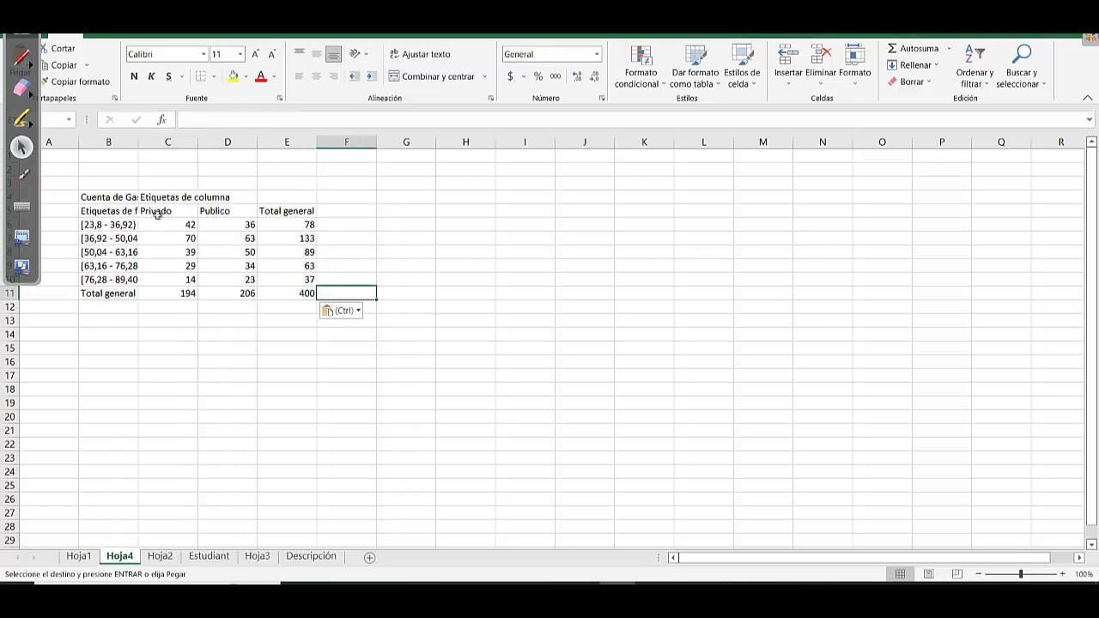
Replace the row-label header in B5 with Gasto/Colegio and clear the leftover pivot labels in B4:C4
left_click(135, 211)
key("Delete")
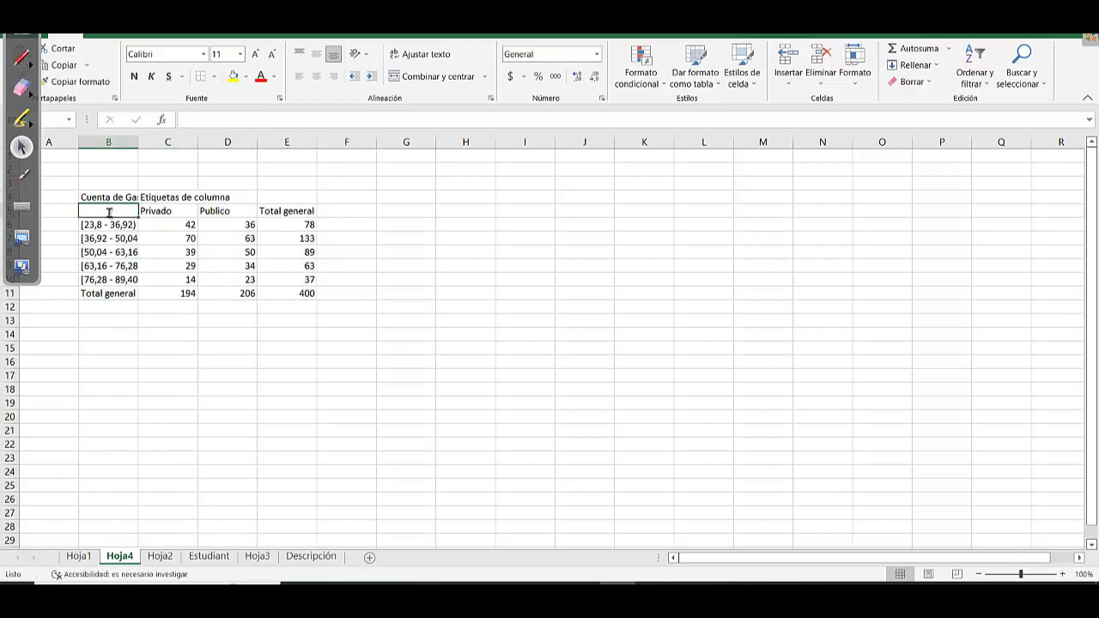
type("Gasto")
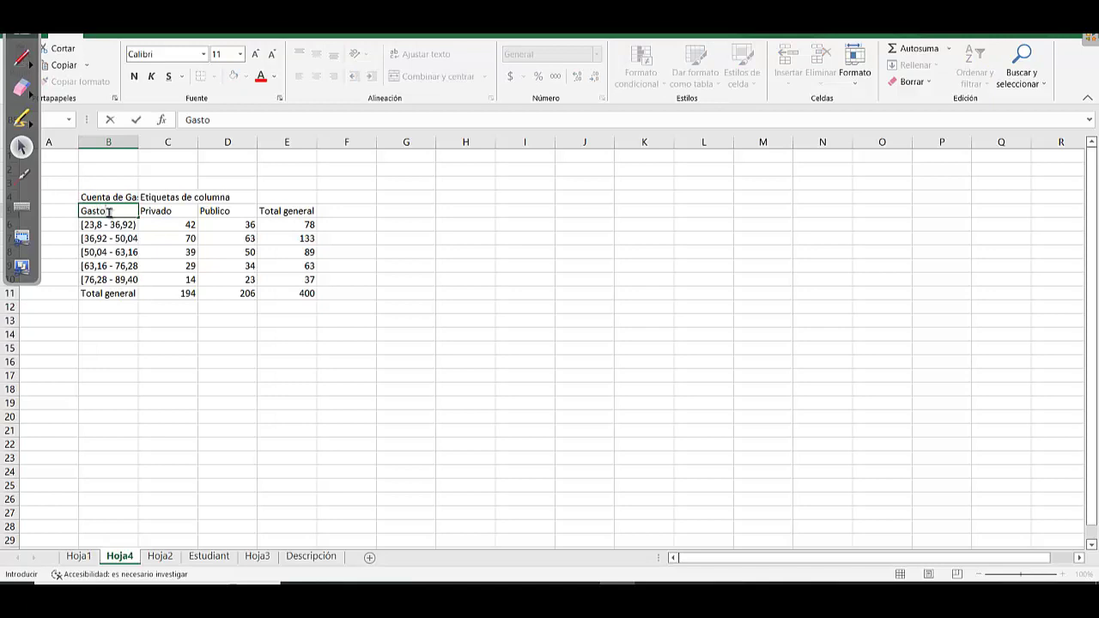
type("/Colegio")
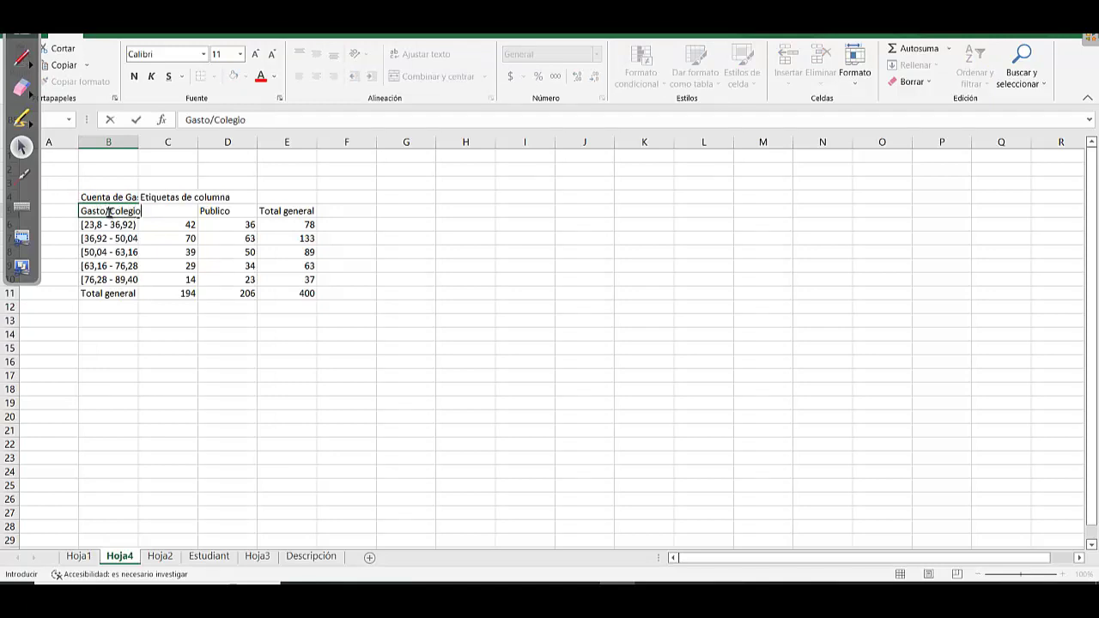
left_click(133, 197)
left_click_drag(103, 198, 160, 191)
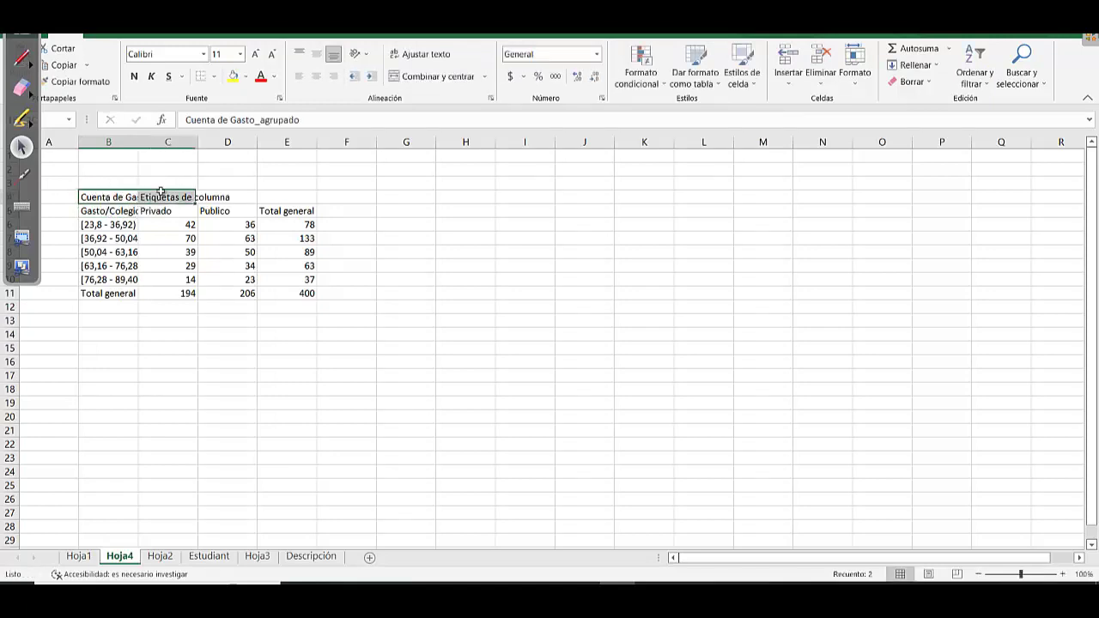
key("Delete")
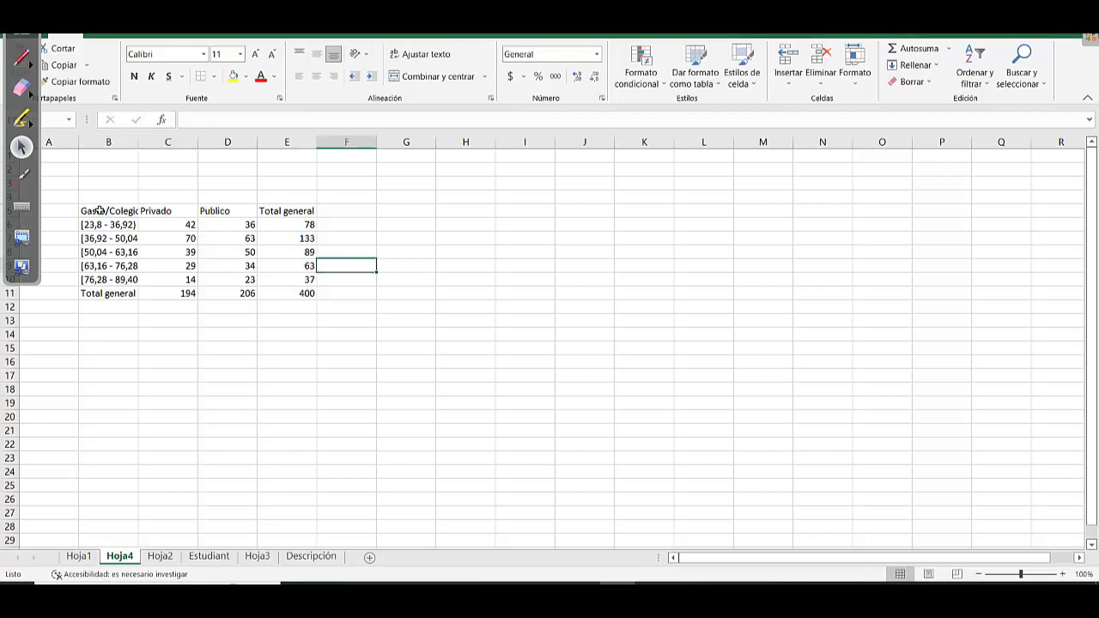
Apply all borders to the table in B5:E11 and autofit the width of column B
left_click_drag(94, 210, 314, 294)
left_click(210, 77)
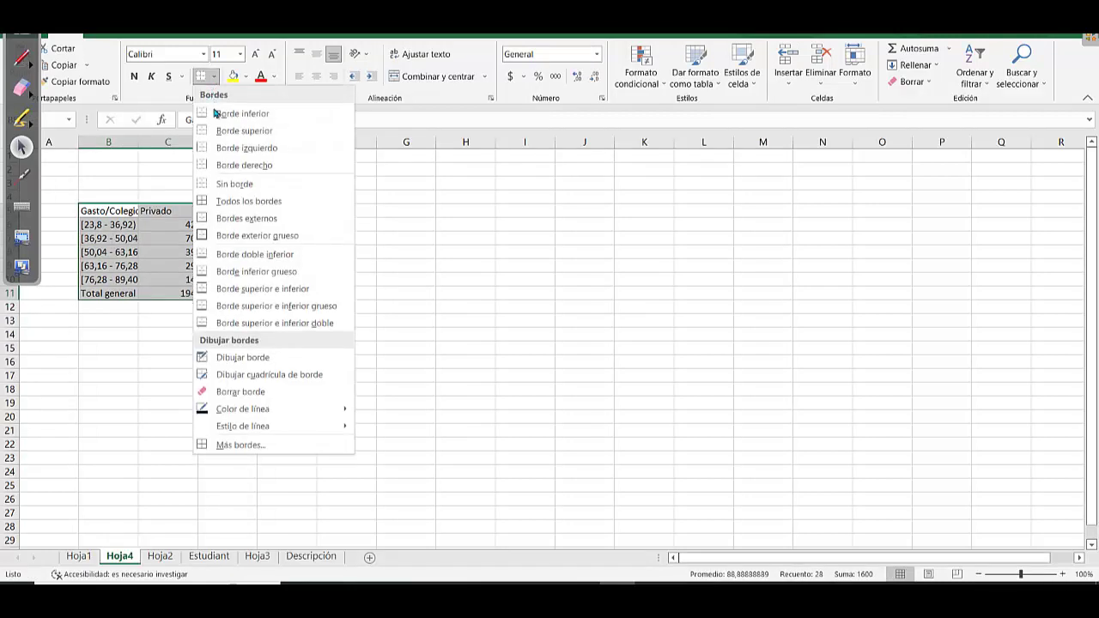
left_click(228, 197)
double_click(138, 147)
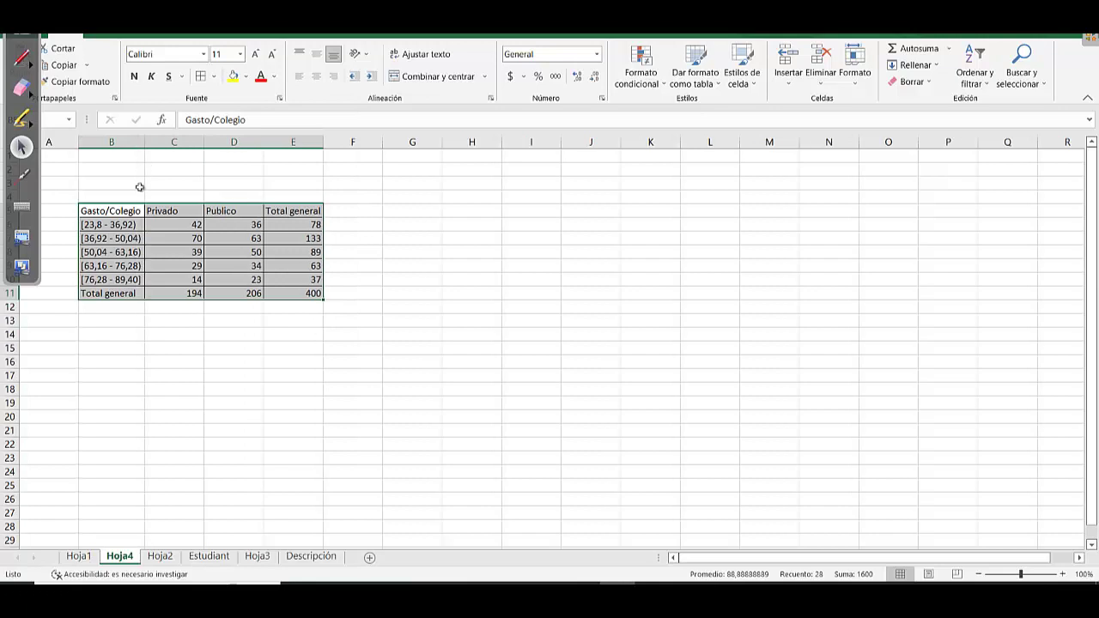
Give the header cells Privado, Publico and Total general a yellow fill and bold text
left_click_drag(129, 211, 311, 213)
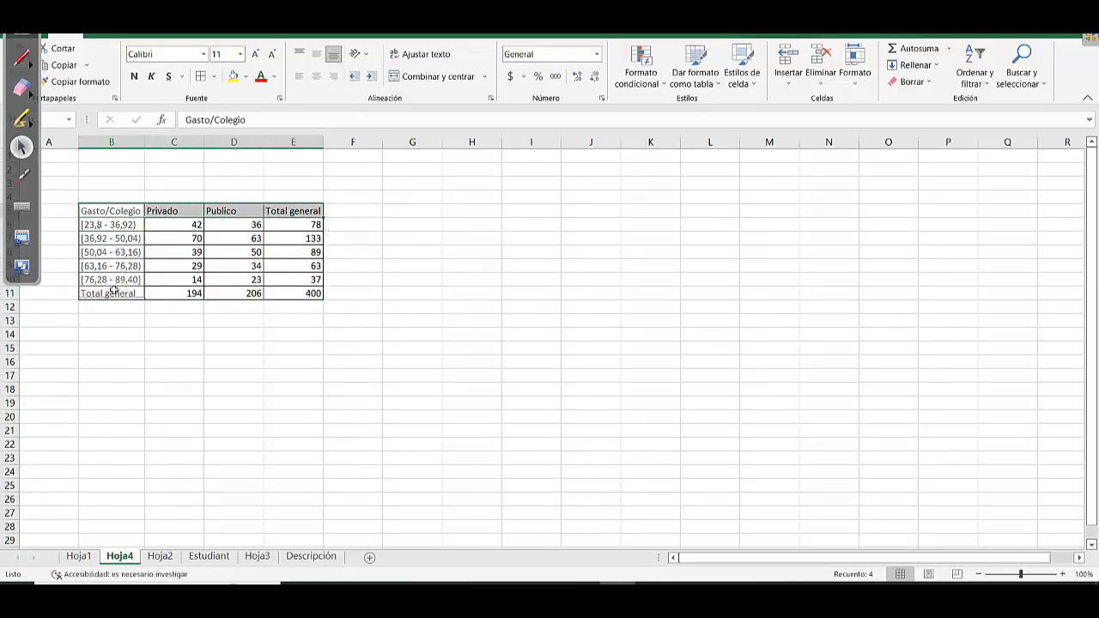
left_click_drag(163, 210, 297, 210)
left_click(233, 76)
left_click(130, 76)
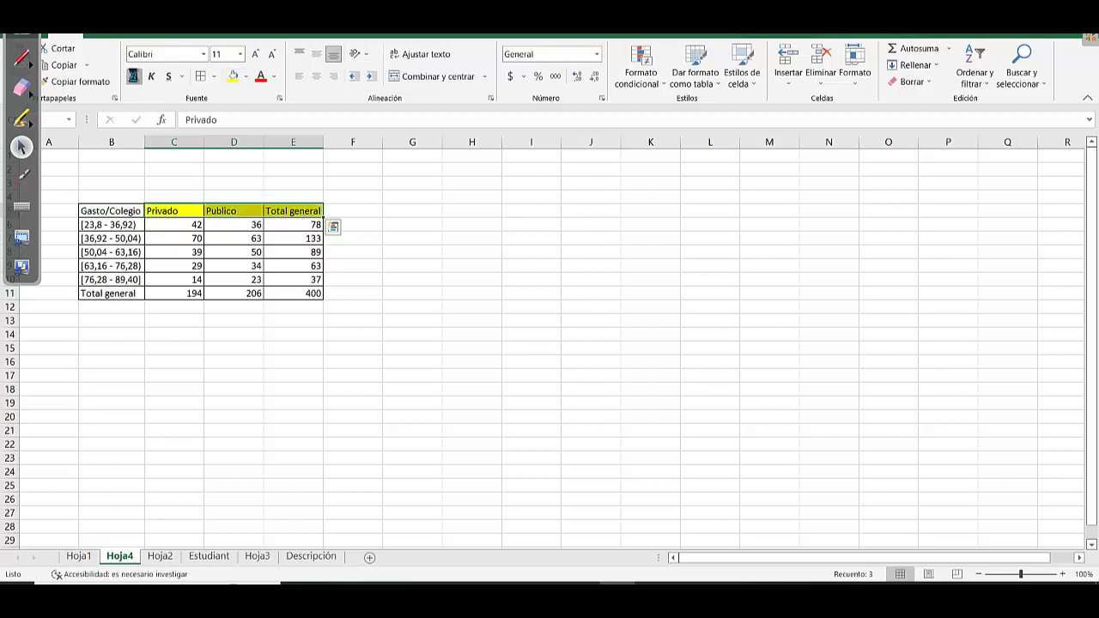
Make the Gasto/Colegio header and its row labels in B5:B11 bold with a yellow fill
left_click_drag(108, 210, 120, 293)
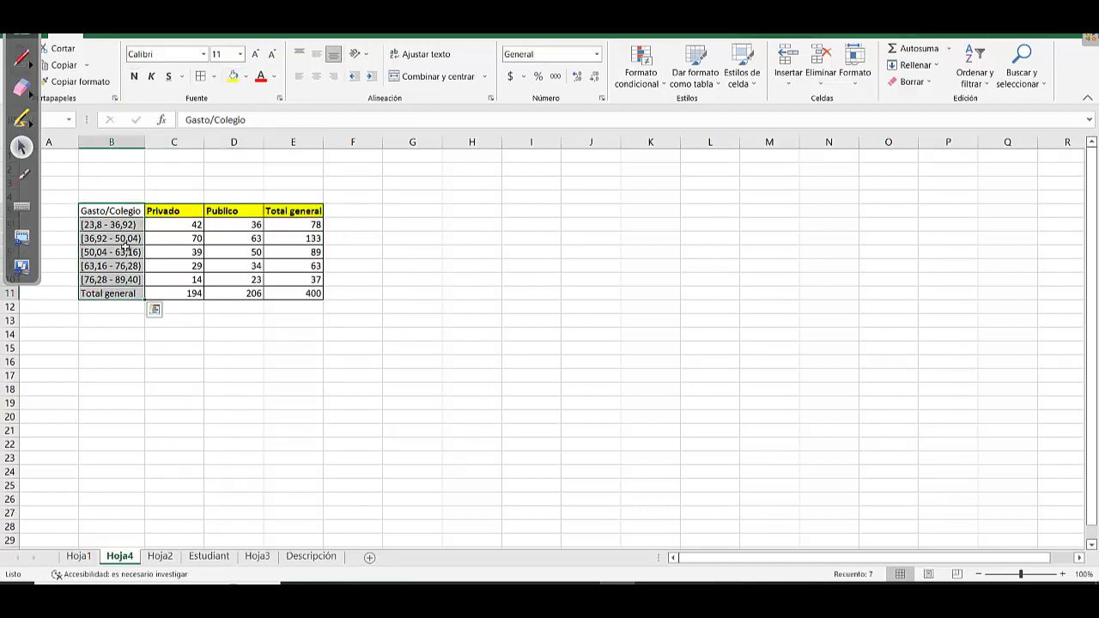
left_click(134, 75)
left_click(232, 75)
left_click(534, 222)
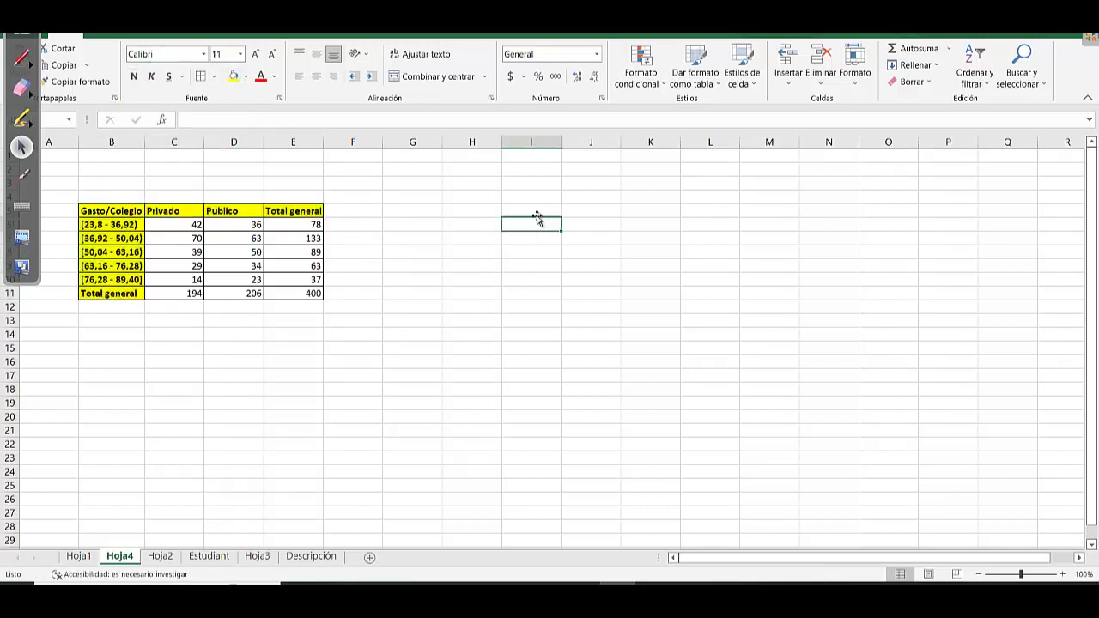
Format the Total general row and the Total general column in bold red text
left_click_drag(160, 297, 288, 303)
left_click_drag(112, 293, 299, 293)
left_click_drag(292, 210, 299, 280, "ctrl")
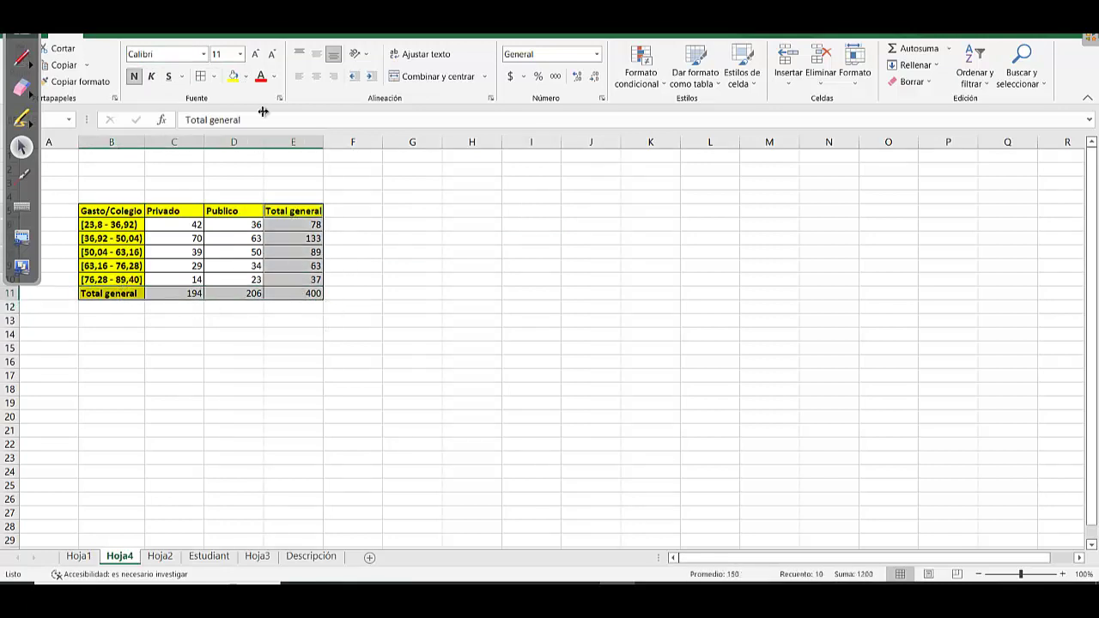
left_click(260, 76)
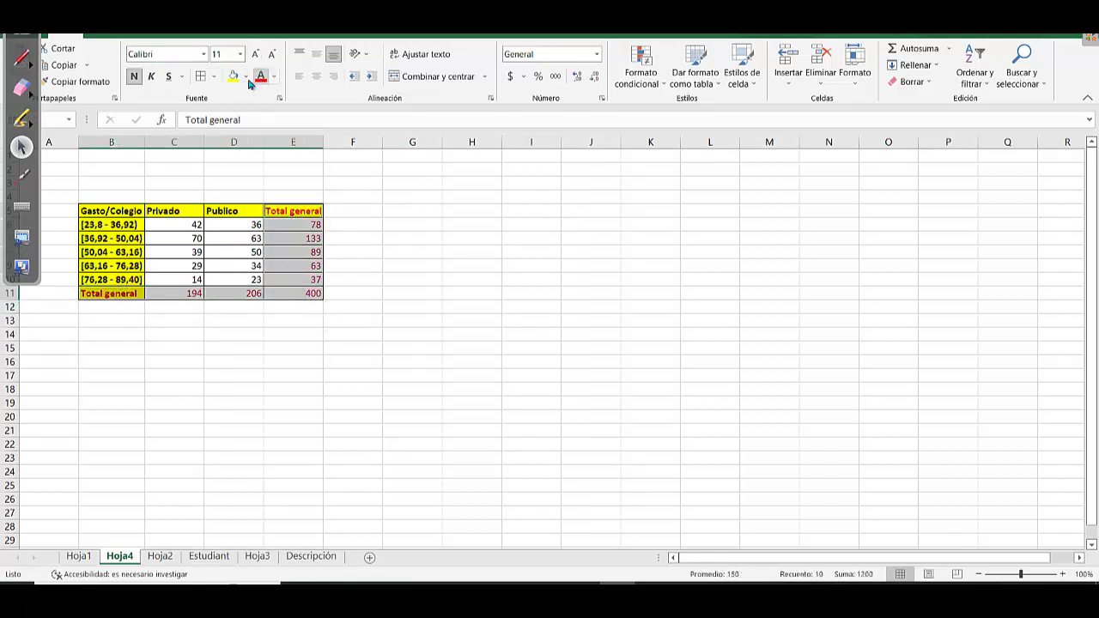
left_click(134, 75)
left_click(134, 76)
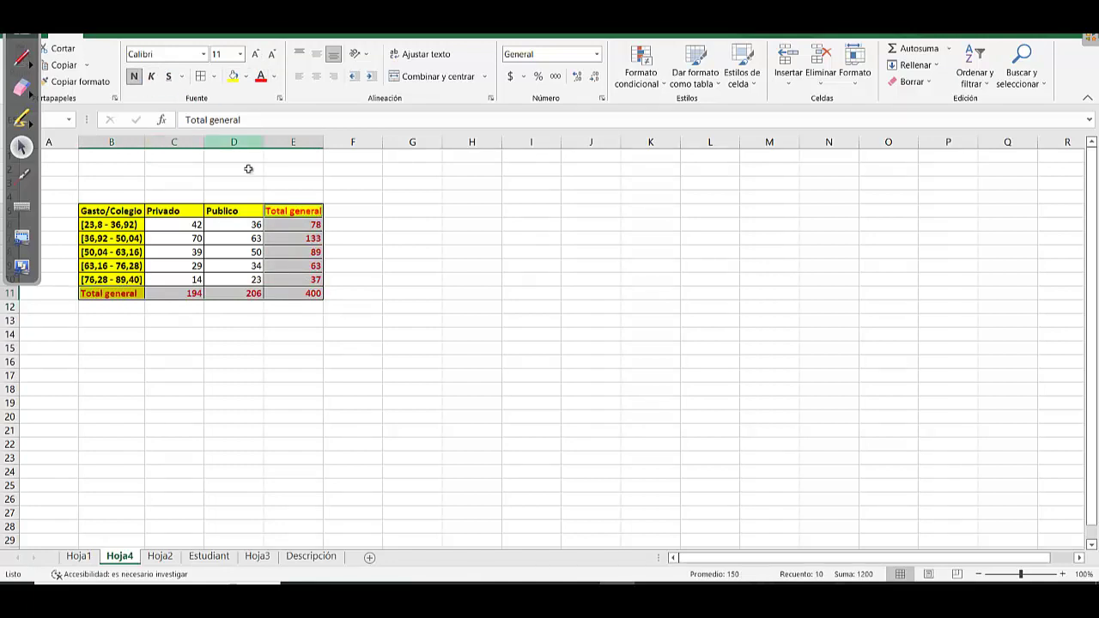
Center the cell contents horizontally in all columns from B onward, covering the whole Gasto/Colegio table
left_click(48, 141)
left_click(115, 141)
left_click_drag(116, 140, 1084, 215)
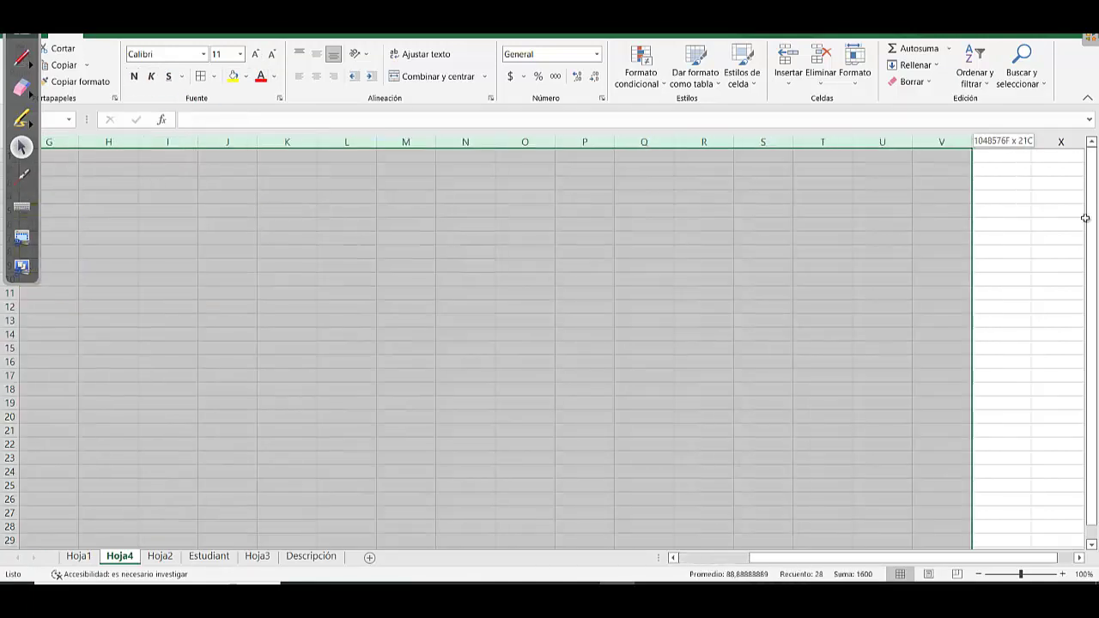
left_click(315, 78)
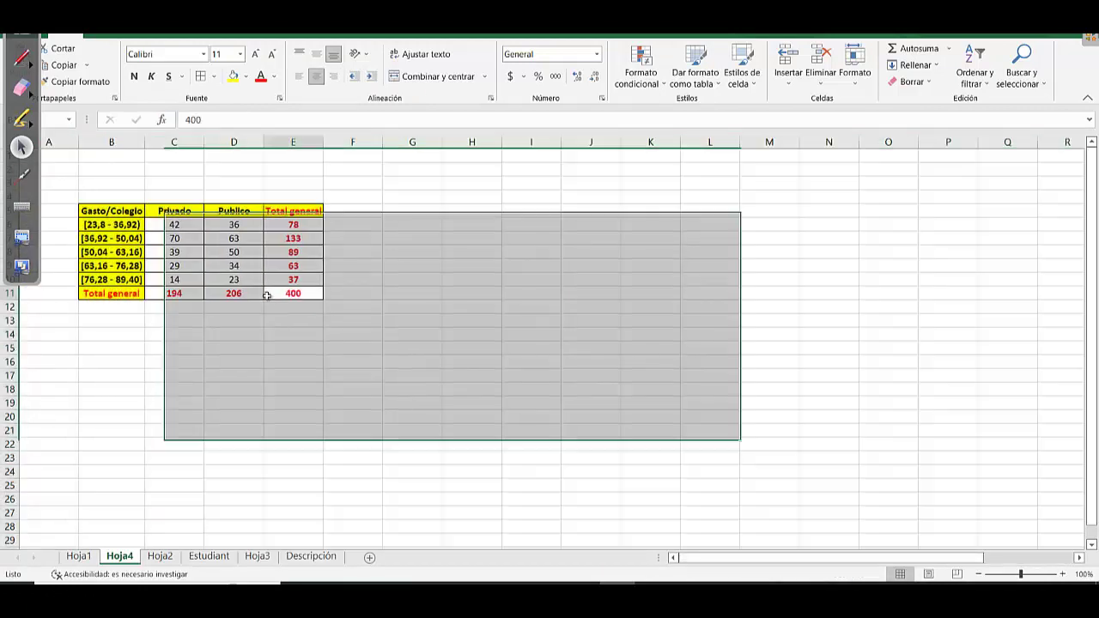
left_click(366, 295)
left_click(388, 265)
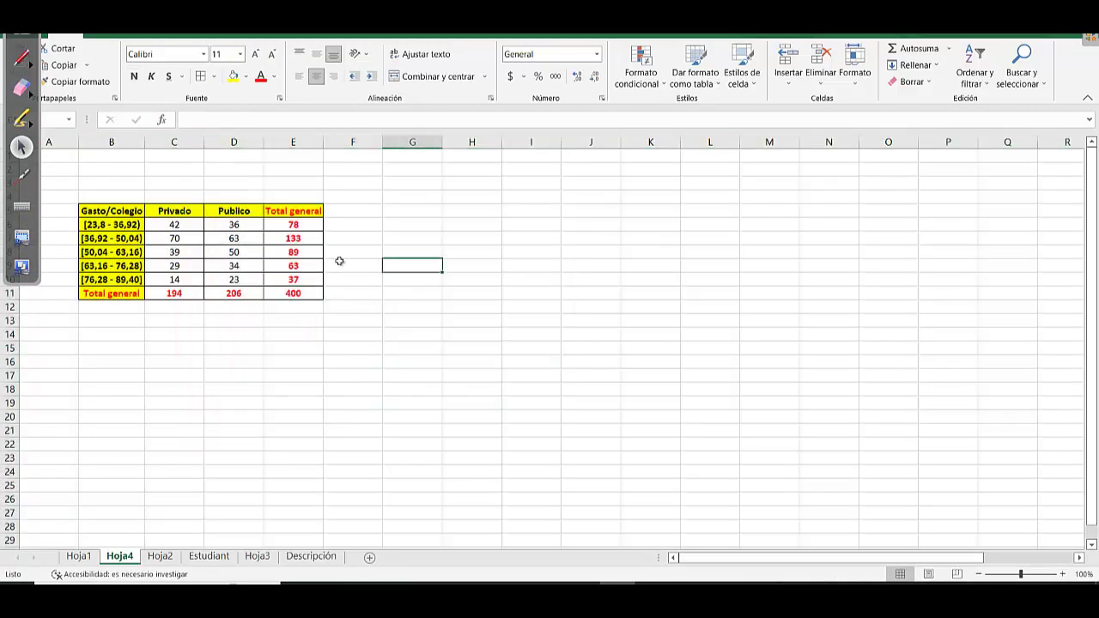
left_click(374, 262)
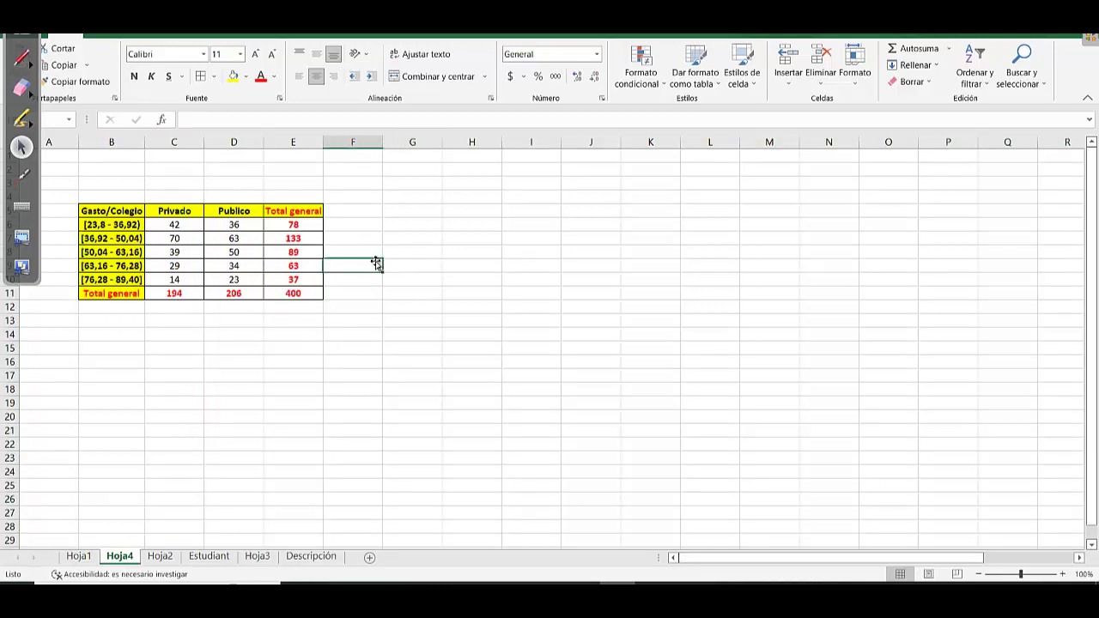
left_click(418, 238)
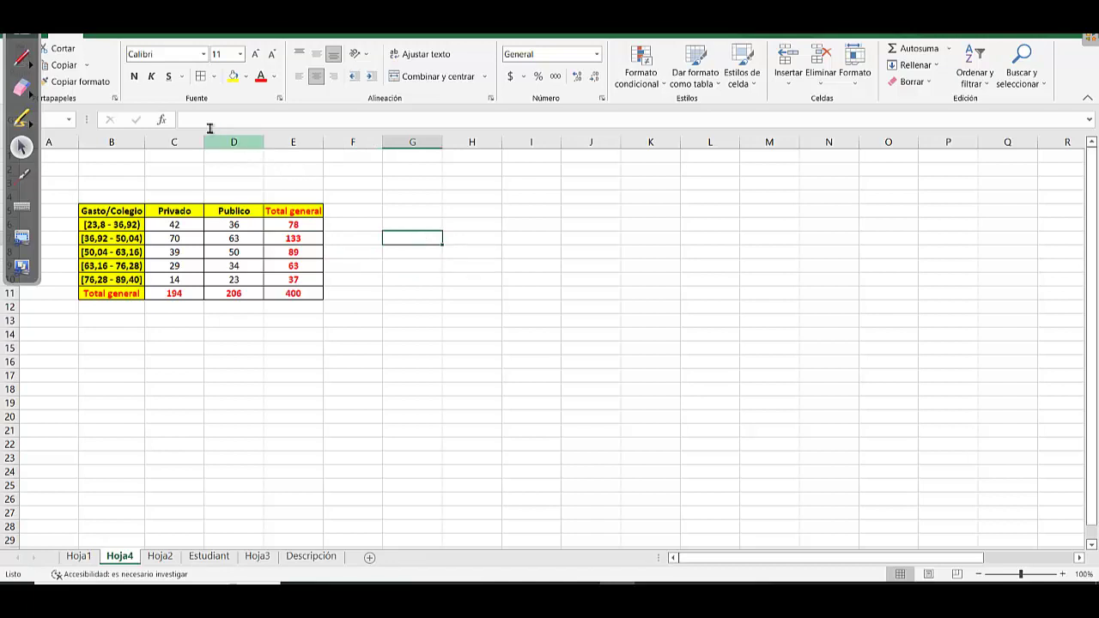
Handwrite the annotation "del (gasto | Colegio = privado)" in red pen on the empty area beside the table
left_click(22, 58)
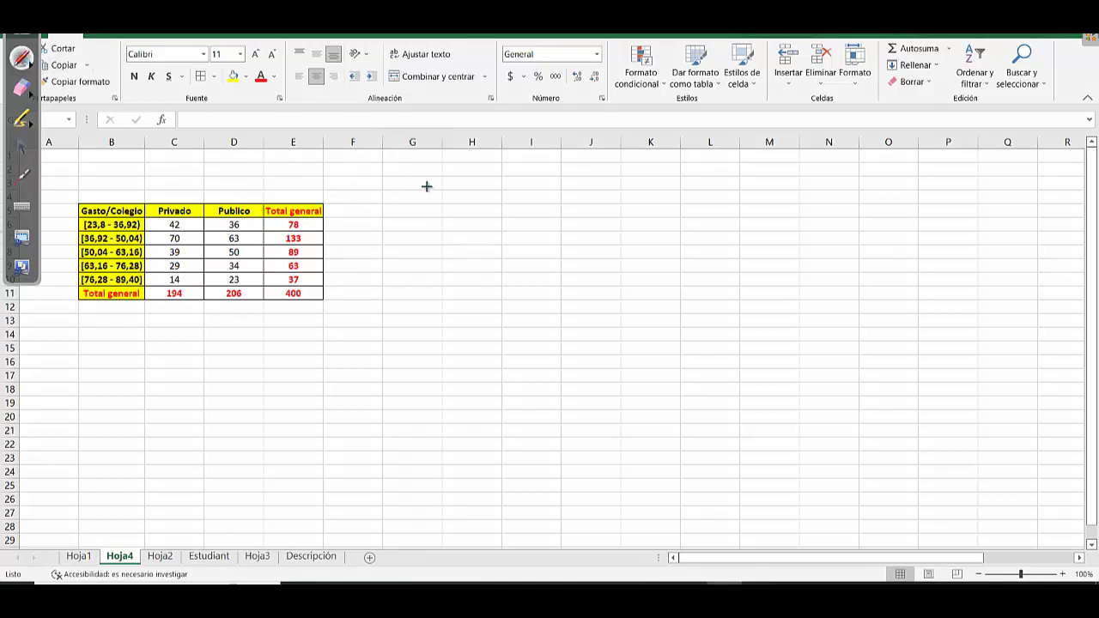
left_click_drag(477, 188, 548, 224)
left_click_drag(598, 192, 595, 202)
mouse_move(609, 176)
left_mouse_down()
mouse_move(609, 204)
mouse_move(616, 185)
left_mouse_up()
mouse_move(628, 192)
left_mouse_down()
mouse_move(662, 229)
mouse_move(697, 222)
left_mouse_up()
left_click_drag(710, 212, 726, 220)
left_click_drag(730, 215, 743, 233)
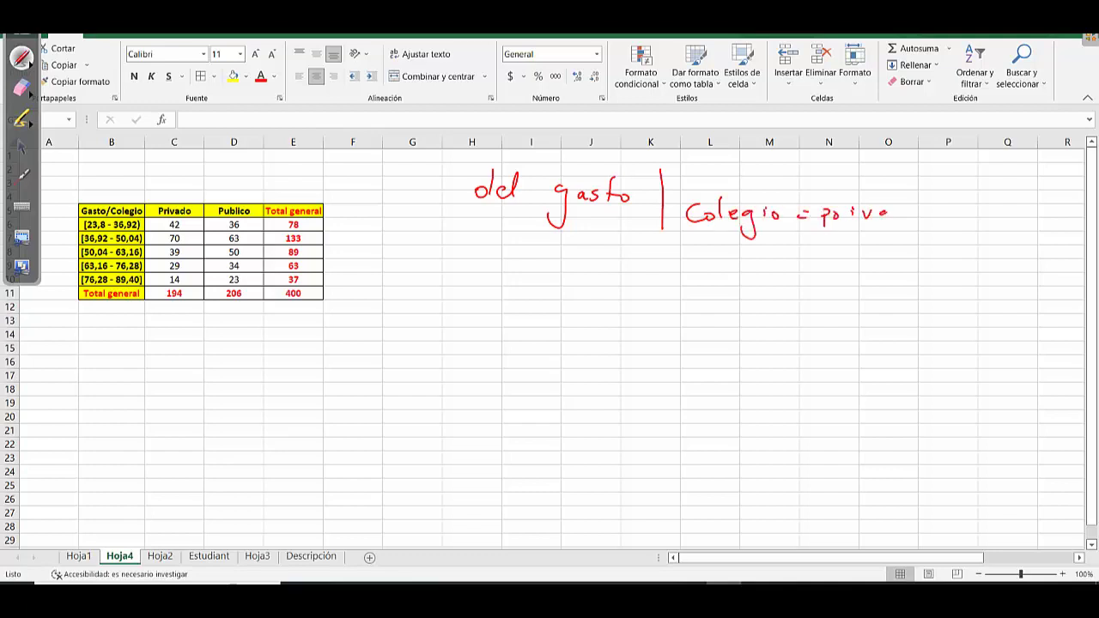
left_click_drag(911, 194, 908, 215)
left_click_drag(920, 208, 919, 209)
left_click_drag(936, 166, 944, 233)
left_click_drag(562, 163, 549, 233)
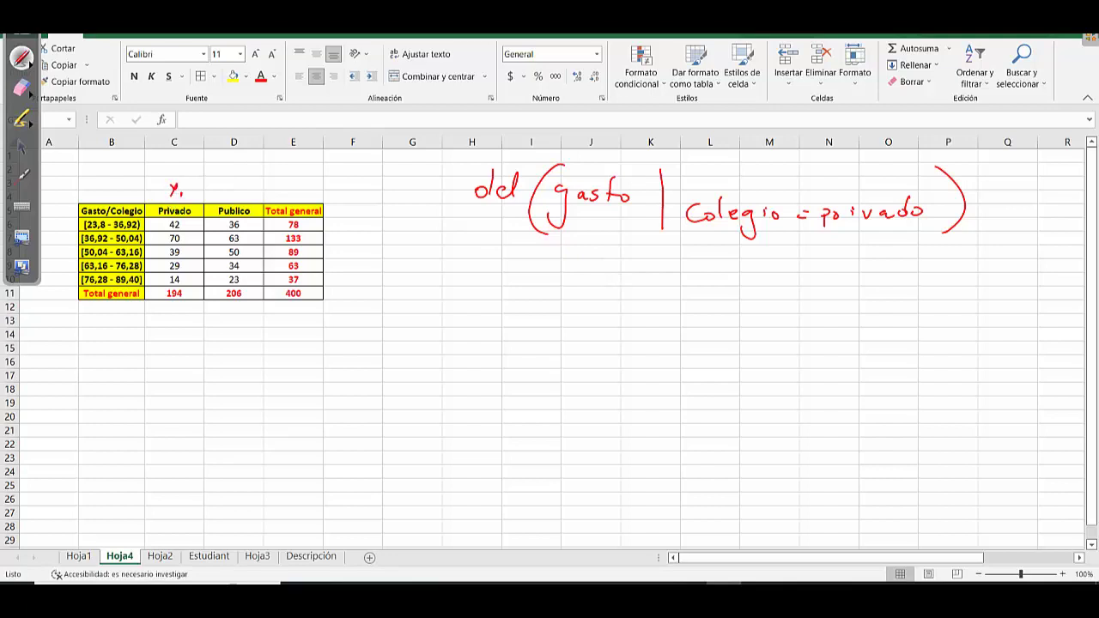
Label the table's columns y1 and y2 and its rows x1 to x5 in red pen, and write the xi|y conditional notation beside it
left_click_drag(241, 196, 248, 196)
left_click_drag(51, 237, 59, 239)
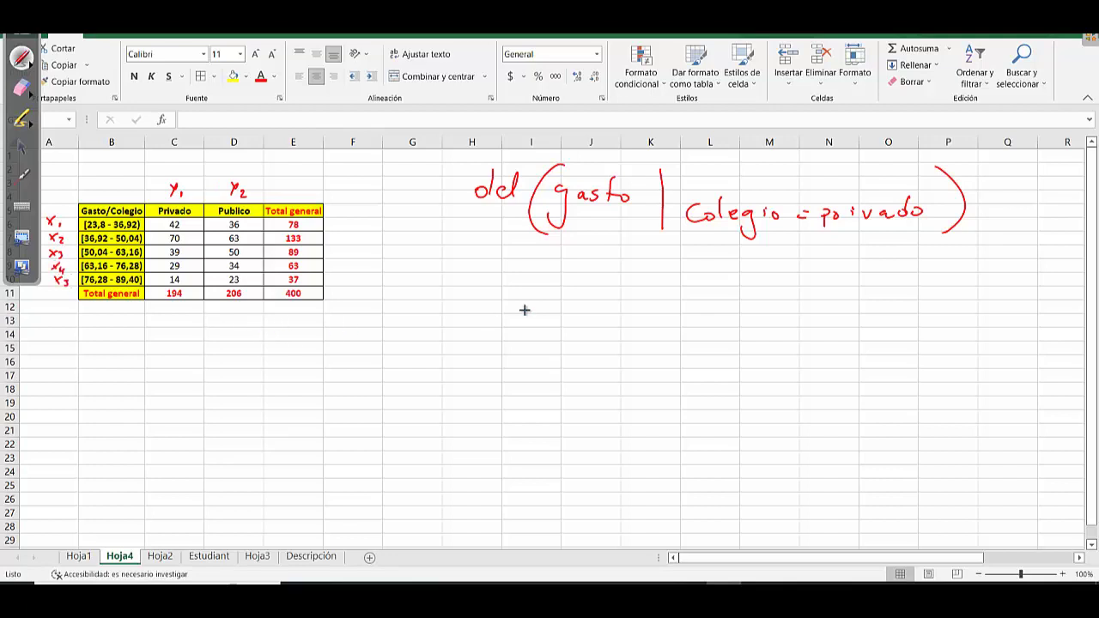
left_click_drag(596, 265, 614, 287)
mouse_move(609, 267)
left_mouse_down()
mouse_move(592, 290)
mouse_move(656, 298)
left_mouse_up()
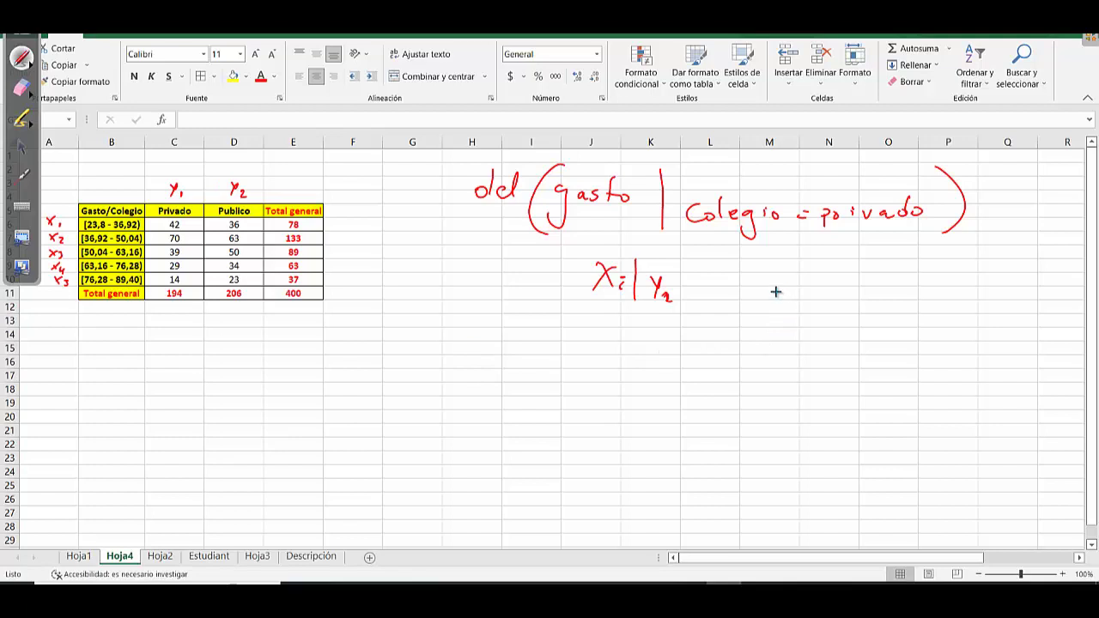
Handwrite the conditional frequency ni|1 and the formula fi|1 = ni1 / n·1 in red pen below the notation
left_click_drag(775, 287, 813, 320)
left_click(824, 316)
left_click_drag(826, 348, 808, 396)
mouse_move(807, 378)
left_mouse_down()
mouse_move(830, 378)
mouse_move(841, 397)
mouse_move(896, 375)
left_mouse_up()
left_click_drag(884, 384, 955, 360)
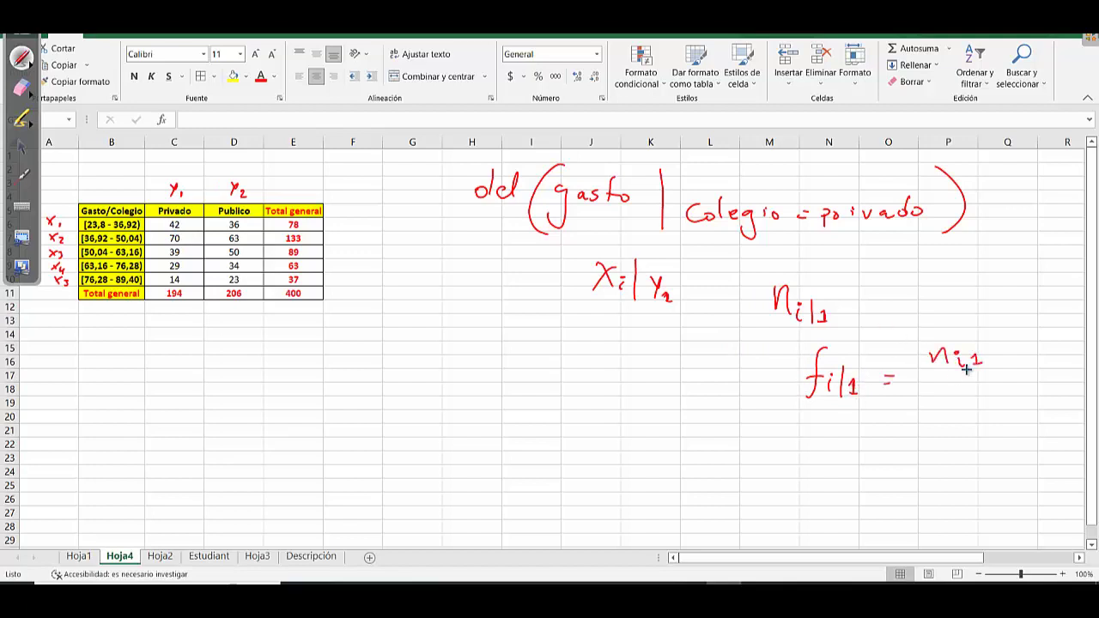
left_click_drag(926, 376, 994, 375)
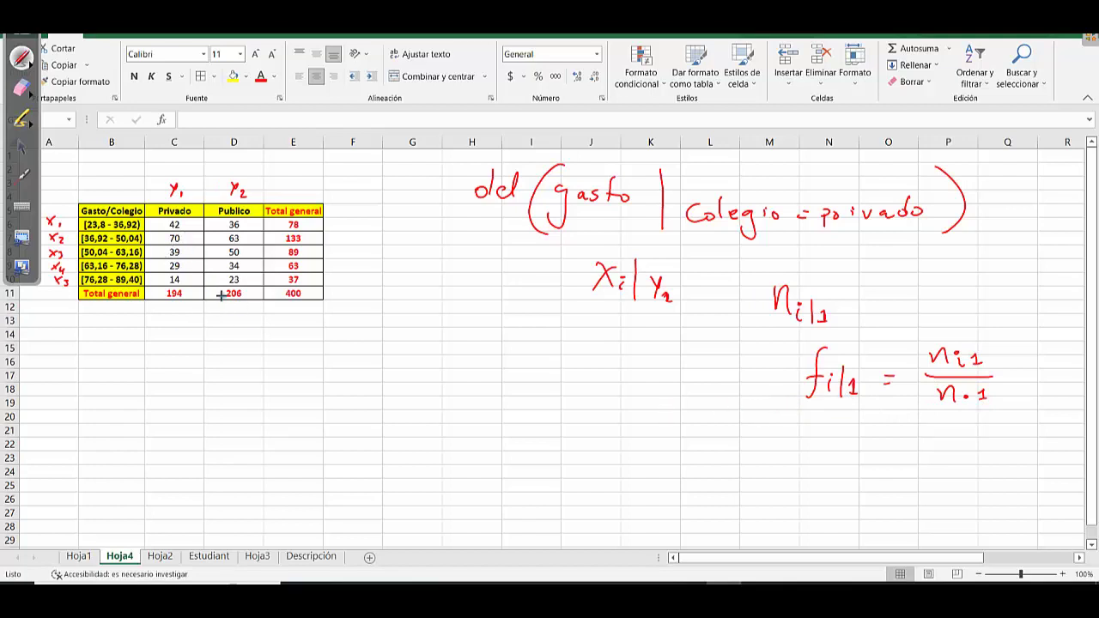
left_click(17, 149)
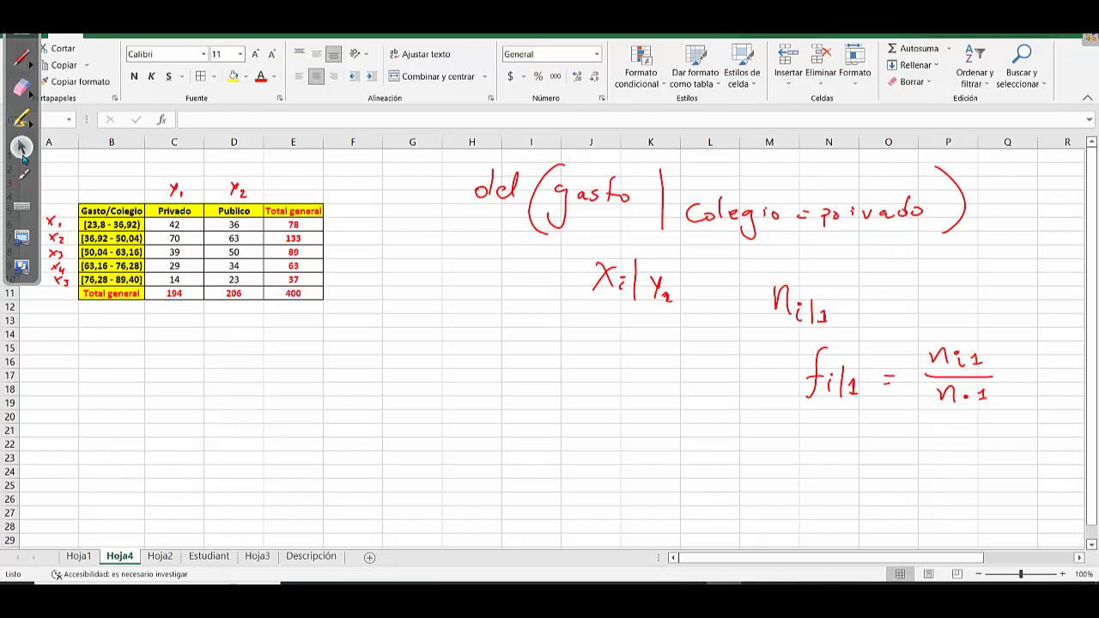
Copy the whole Gasto/Colegio table in B5:E11
left_click_drag(121, 210, 281, 294)
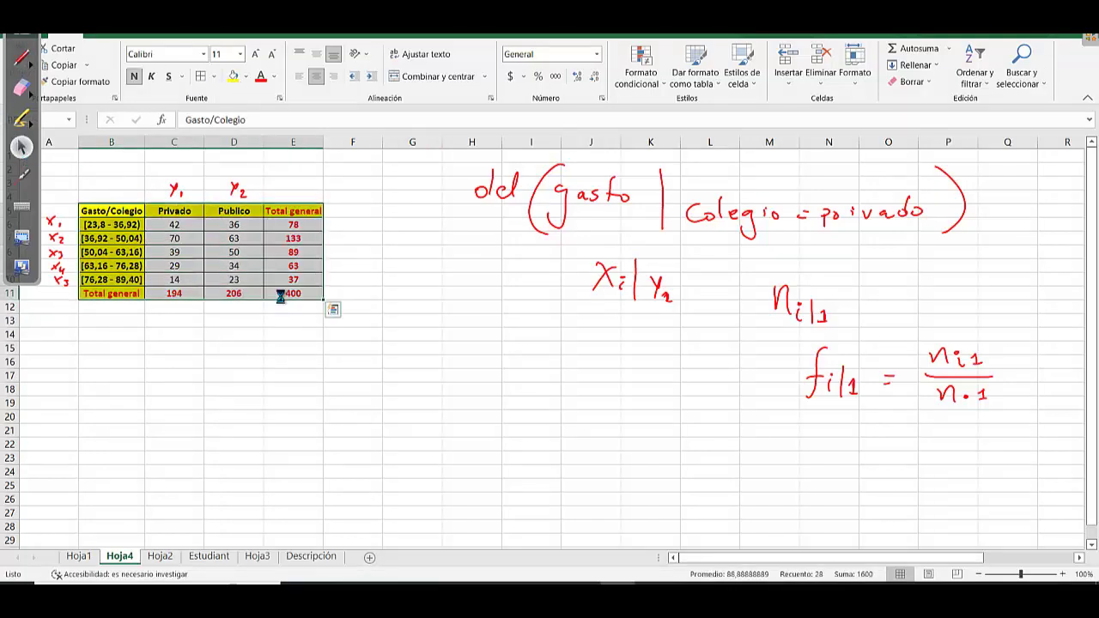
key("ctrl+c")
left_click(173, 360)
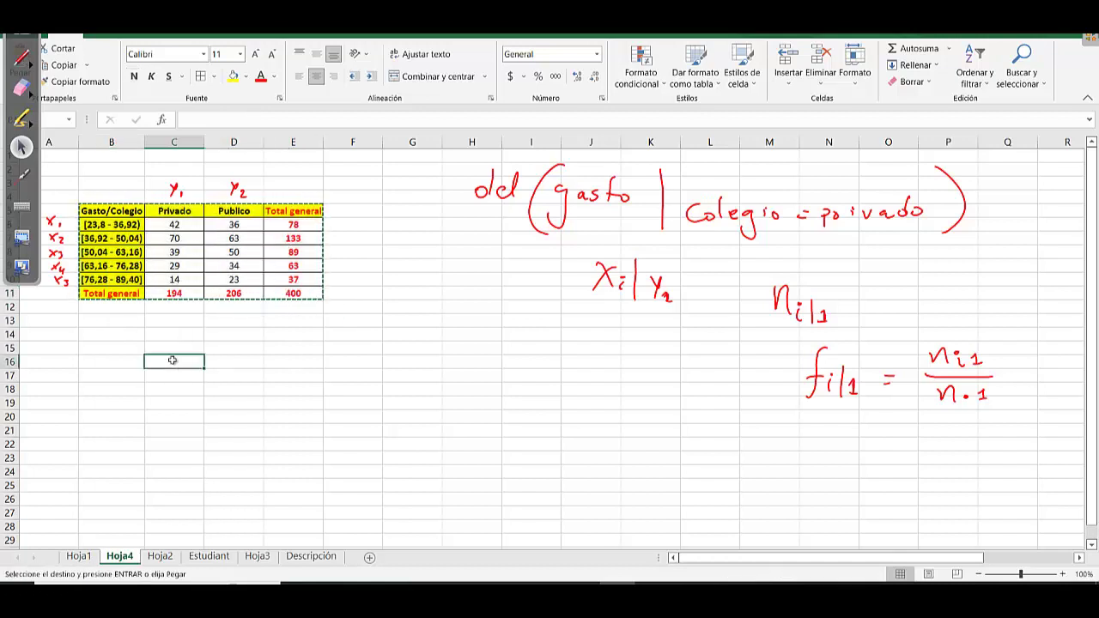
key("ctrl+v")
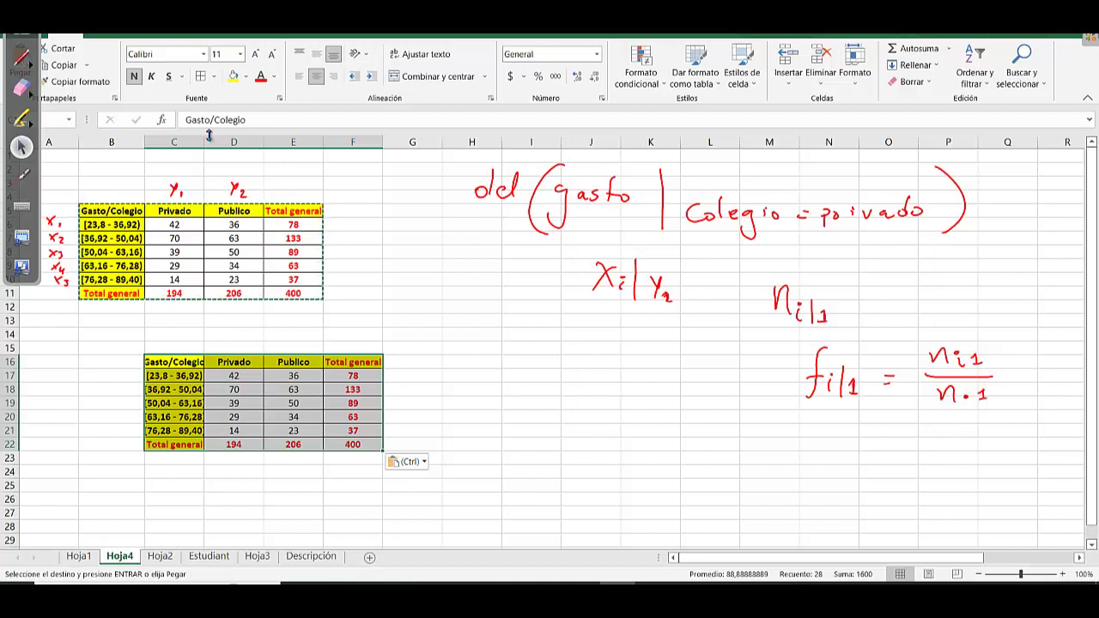
double_click(204, 140)
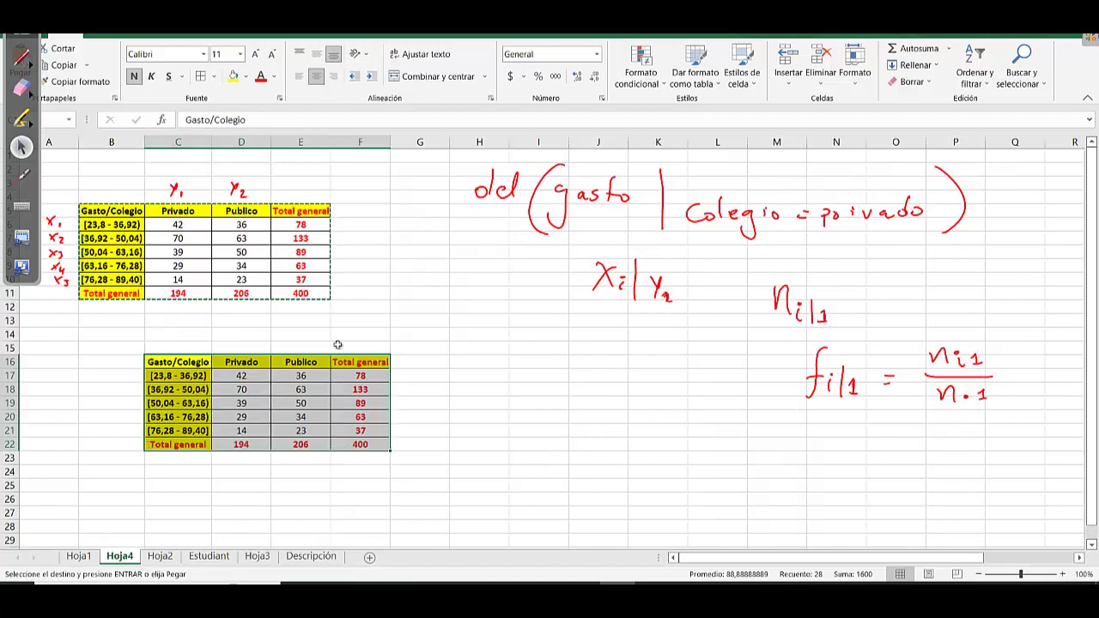
key("ctrl+z")
key("ctrl+z")
Paste the copied table with its upper-left cell at B16 and end the copy mode
left_click(121, 364)
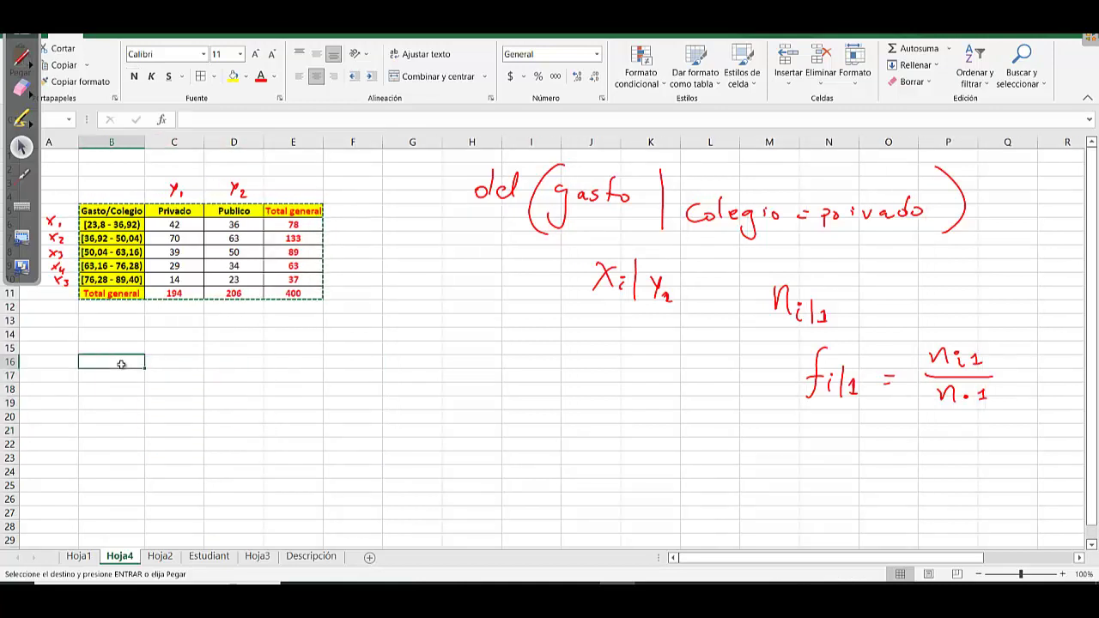
key("ctrl+v")
left_click(233, 389)
key("Escape")
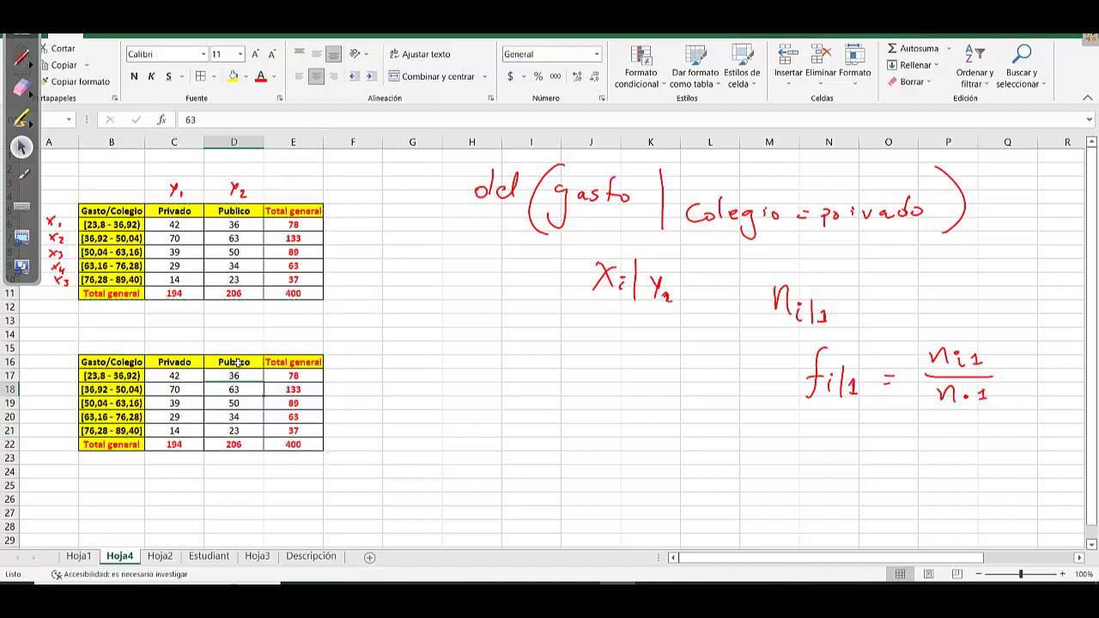
Clear the contents of D16:E22 and C17:C22 in the pasted table
left_click_drag(237, 363, 290, 444)
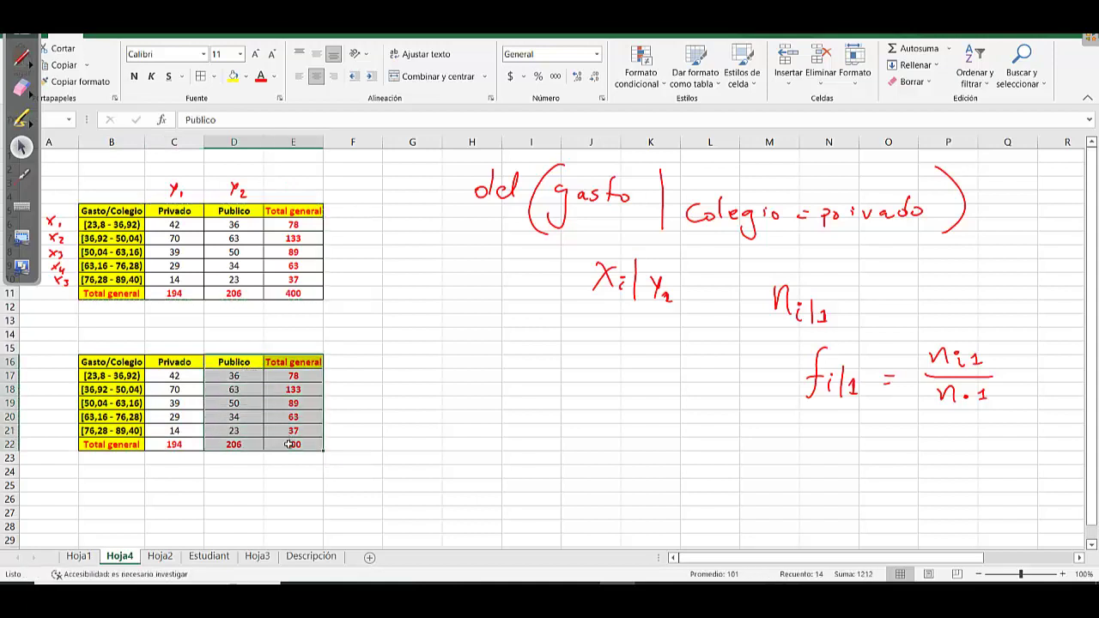
key("Delete")
left_click_drag(171, 375, 175, 445)
key("Delete")
left_click(273, 402)
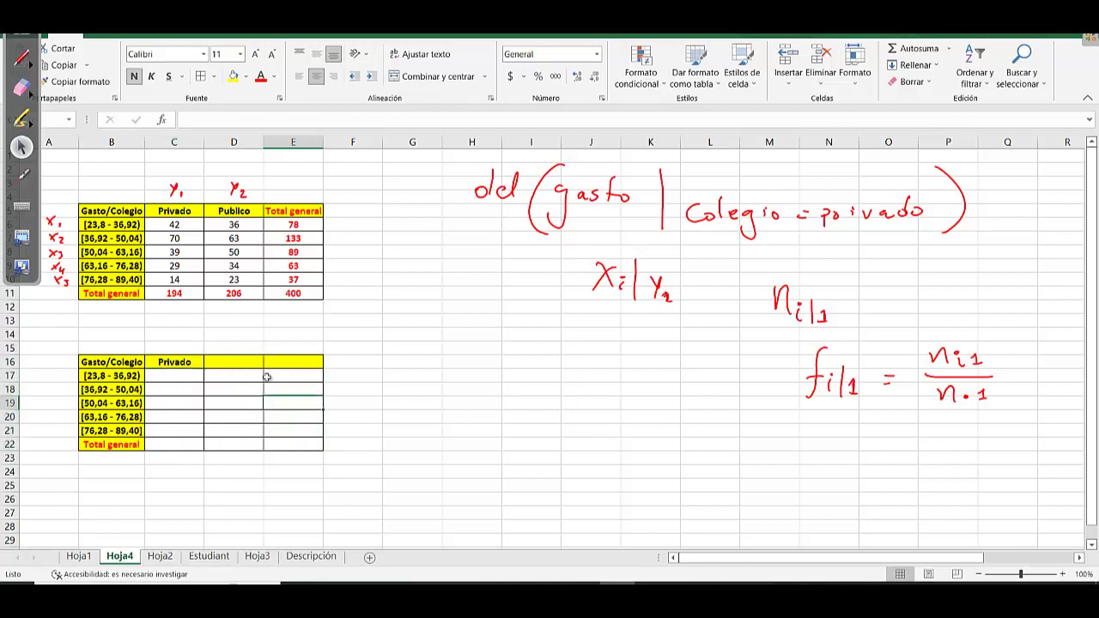
left_click(273, 338)
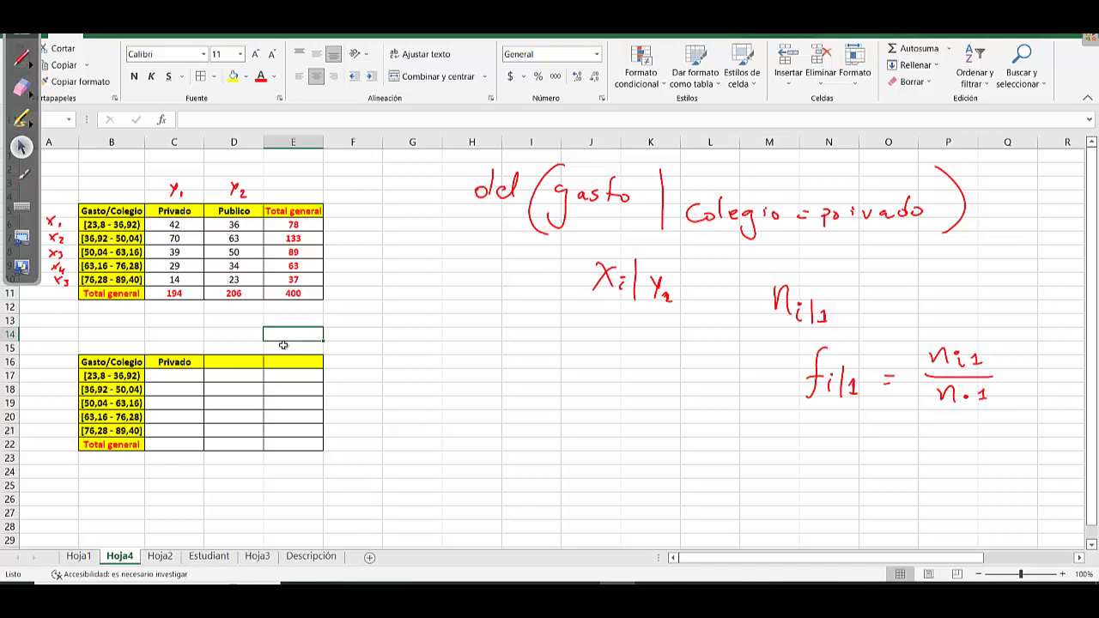
Enter the headers ni|1 in C16 and fi|1 in D16 of the lower table
left_click(179, 363)
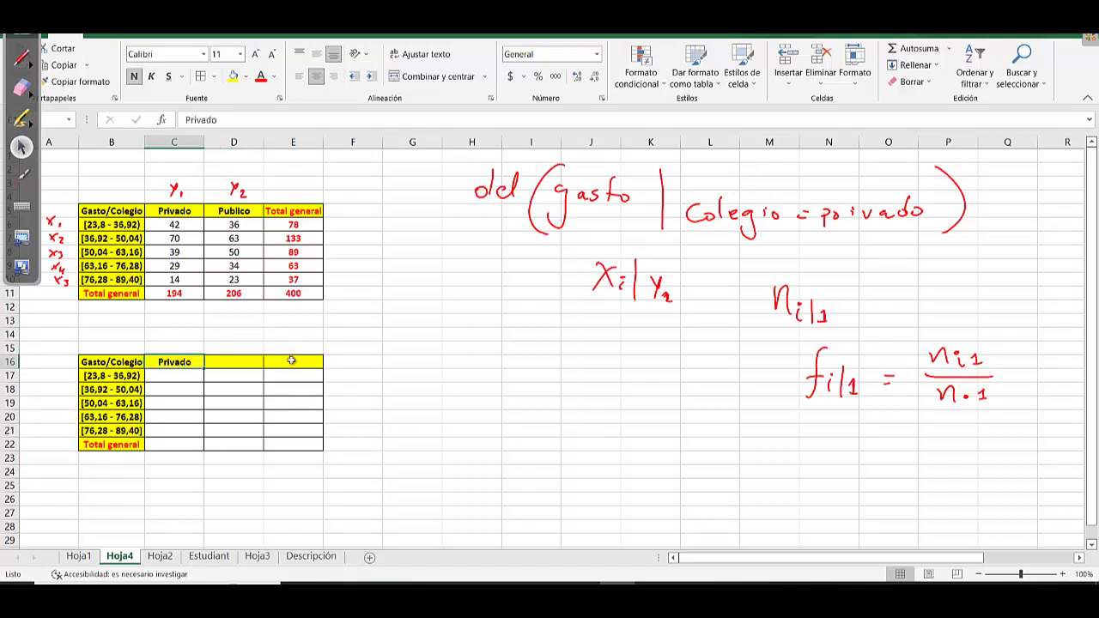
type("n")
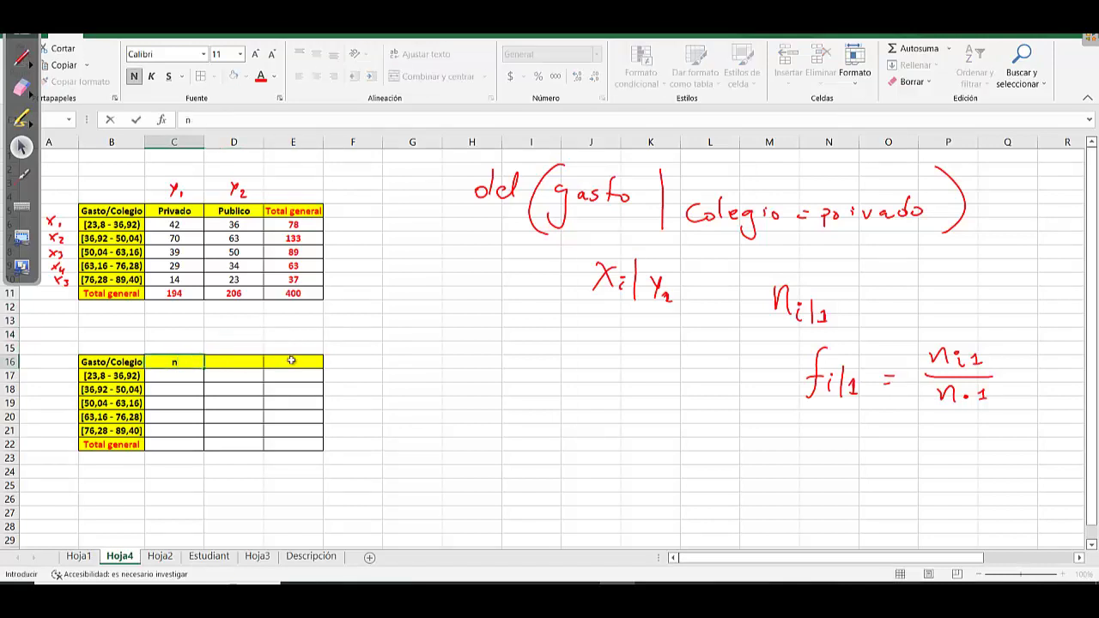
type("i|1")
left_click(317, 399)
left_click(332, 394)
left_click(221, 361)
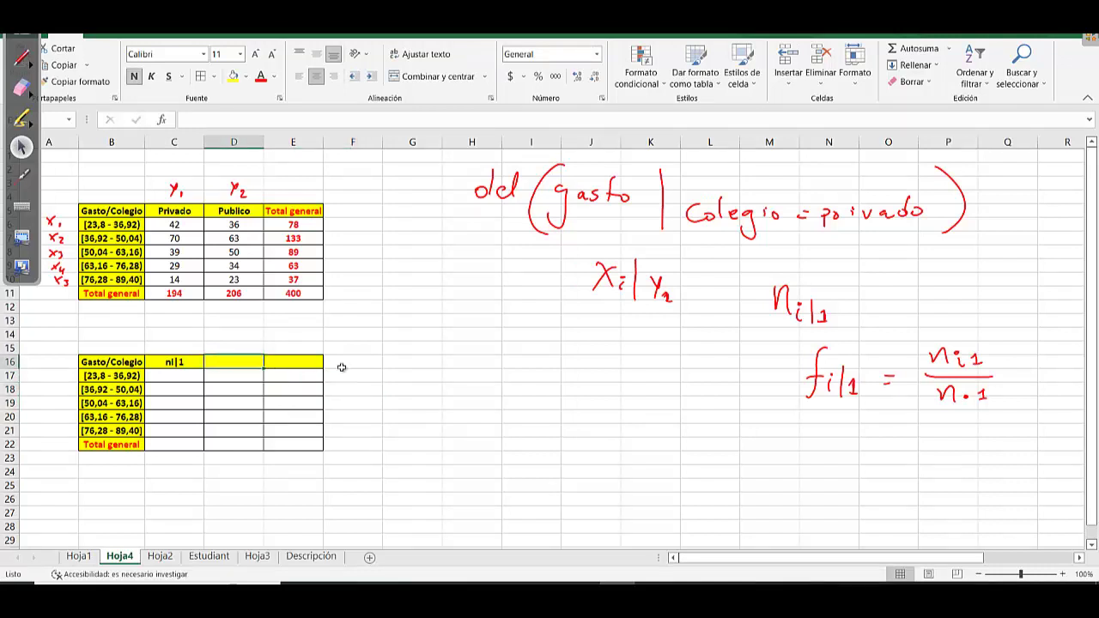
type("fi|")
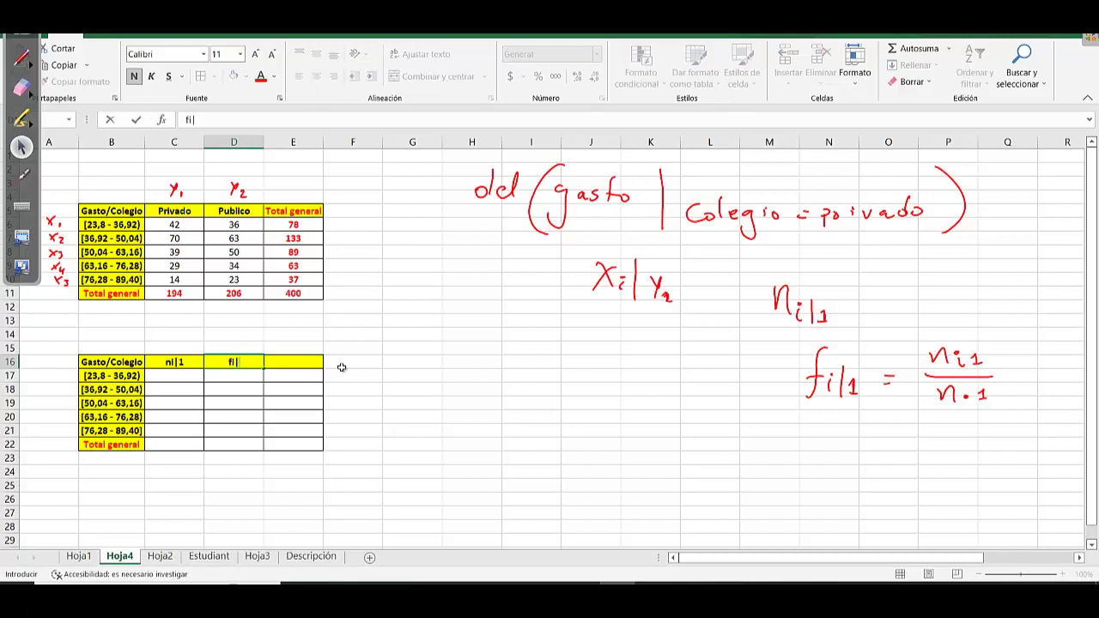
type("1")
left_click(341, 367)
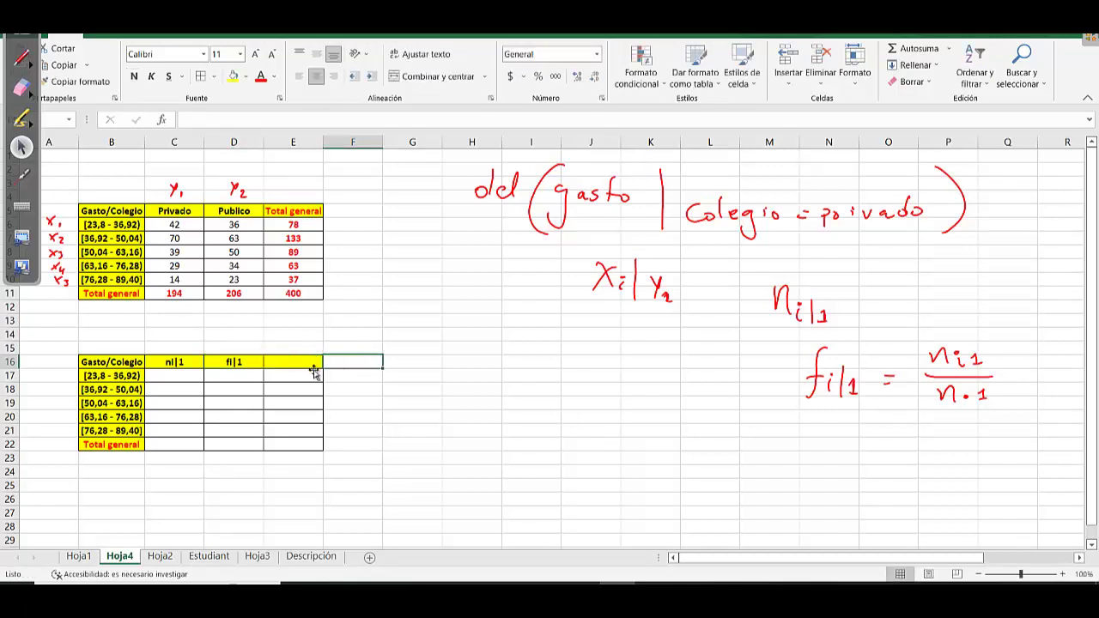
Remove the fill color and the borders from the unused column E16:E22
left_click_drag(286, 362, 294, 446)
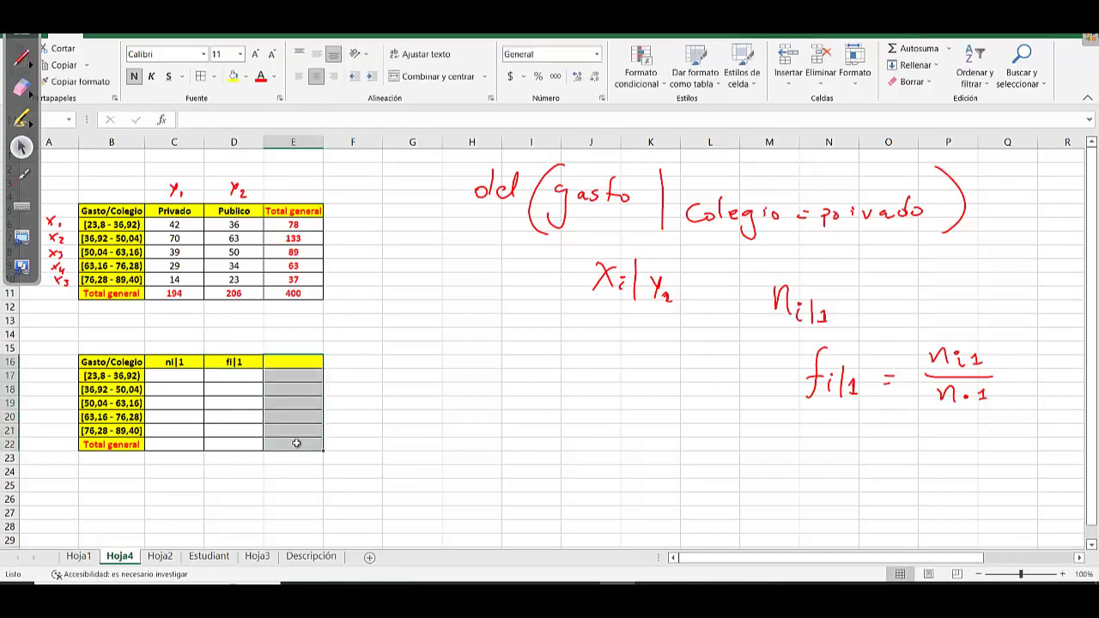
left_click(247, 76)
left_click(243, 201)
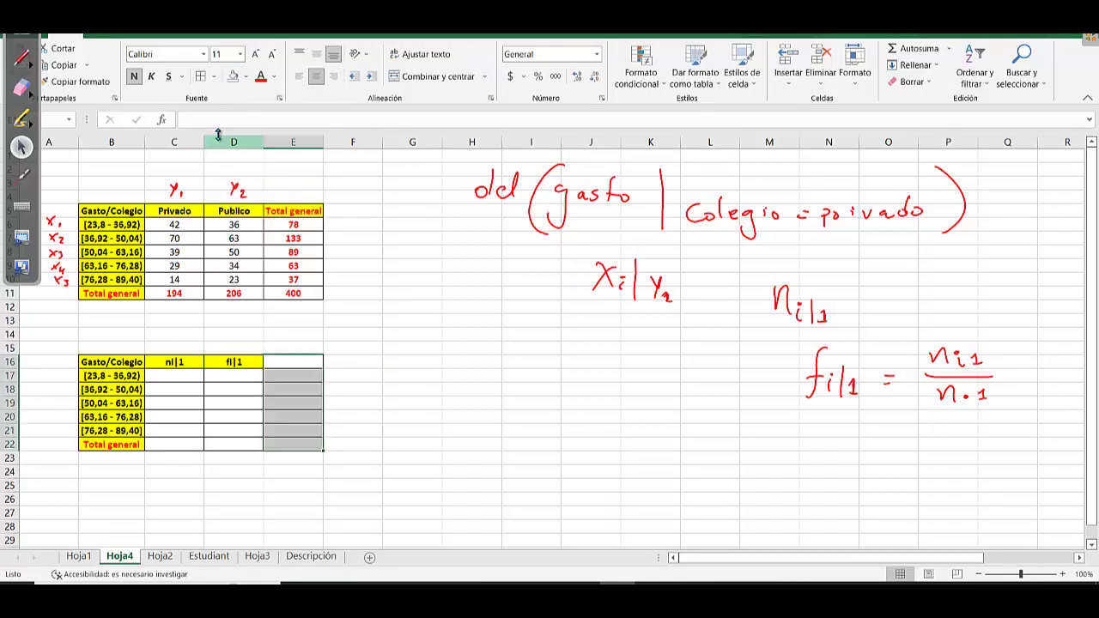
left_click(213, 76)
left_click(235, 184)
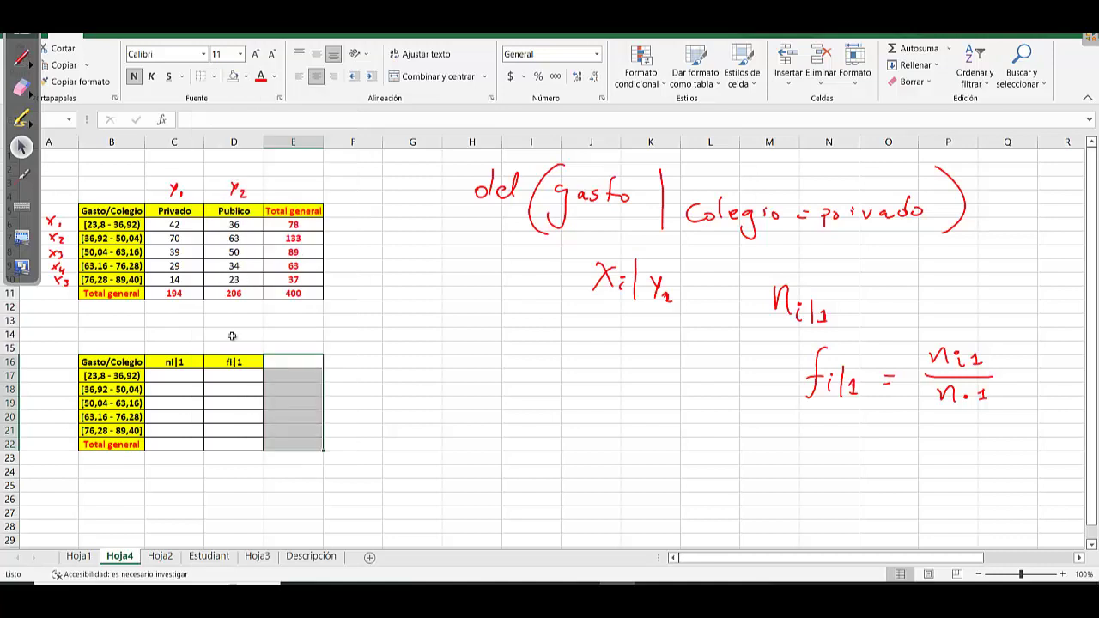
Apply all borders to the fi|1 column in D16:D22
left_click_drag(234, 361, 235, 447)
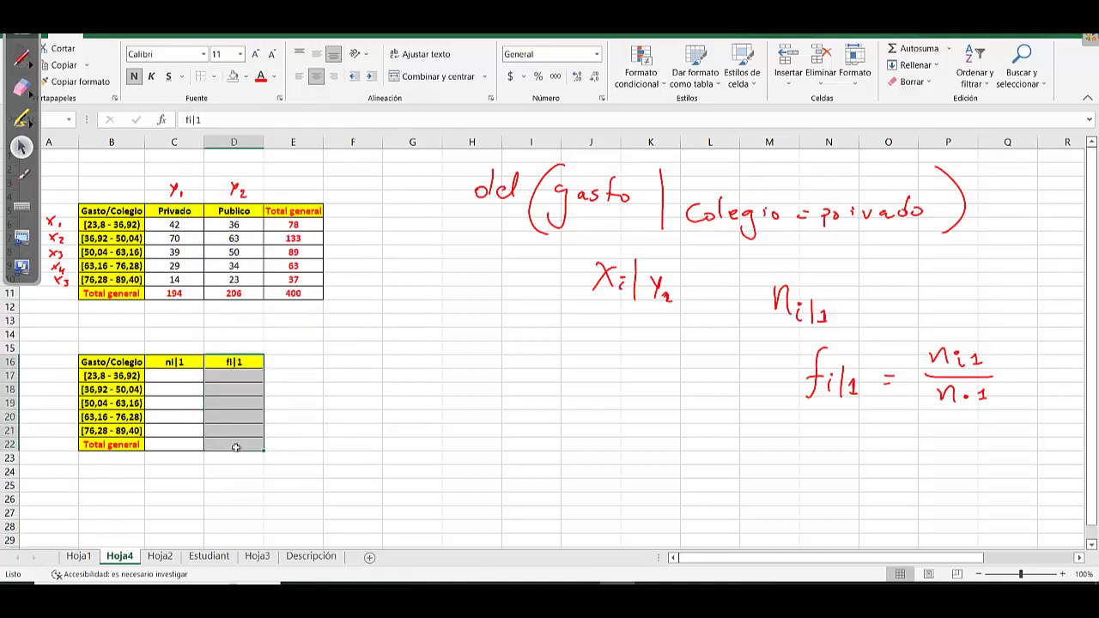
left_click(213, 77)
left_click(221, 201)
left_click(340, 328)
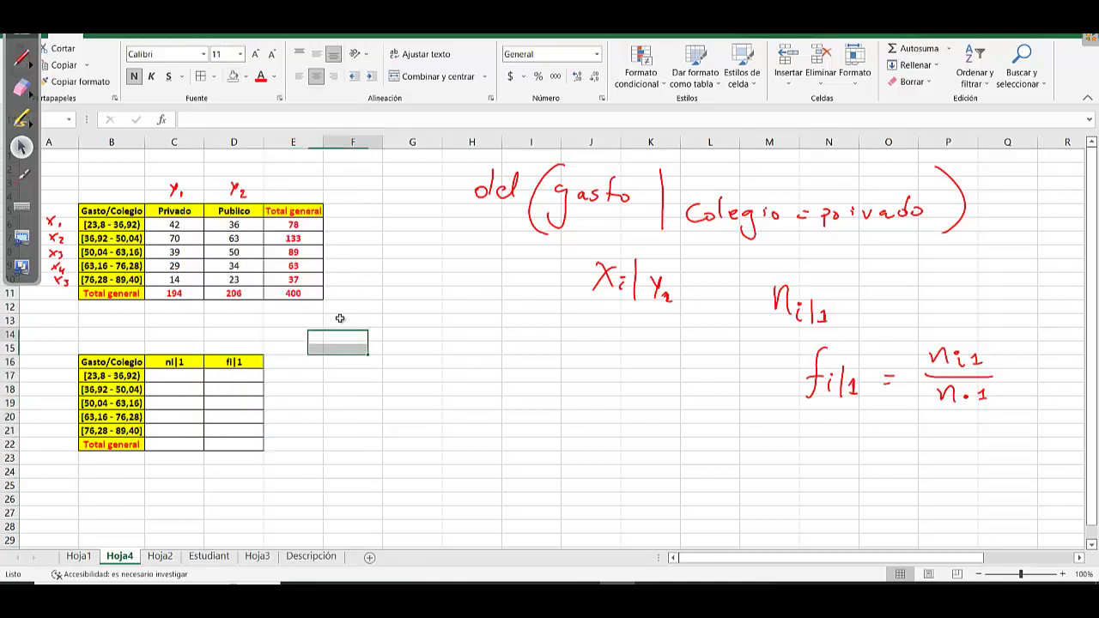
left_click(149, 378)
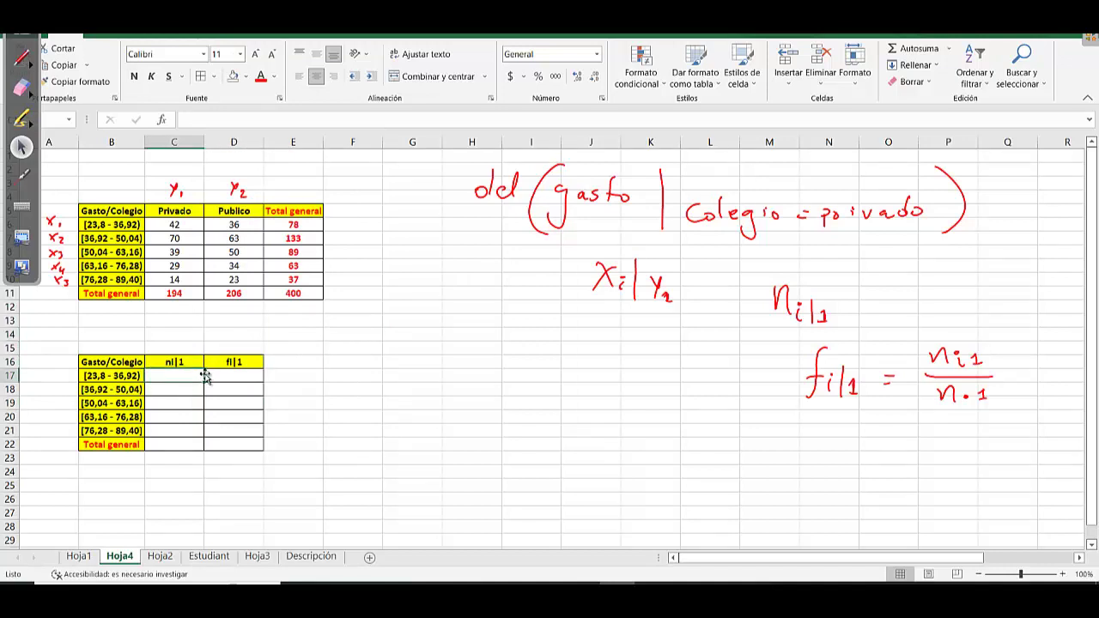
left_click(241, 374)
left_click(196, 368)
left_click(246, 376)
left_click(162, 374)
left_click(232, 406)
left_click(189, 379)
left_click(183, 442)
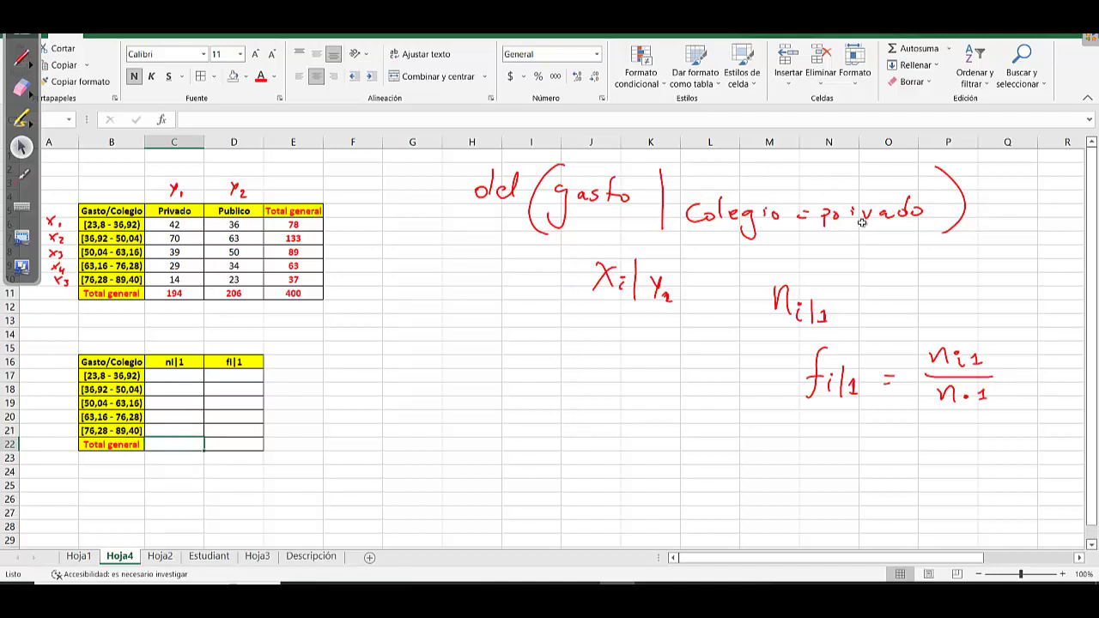
left_click(183, 294)
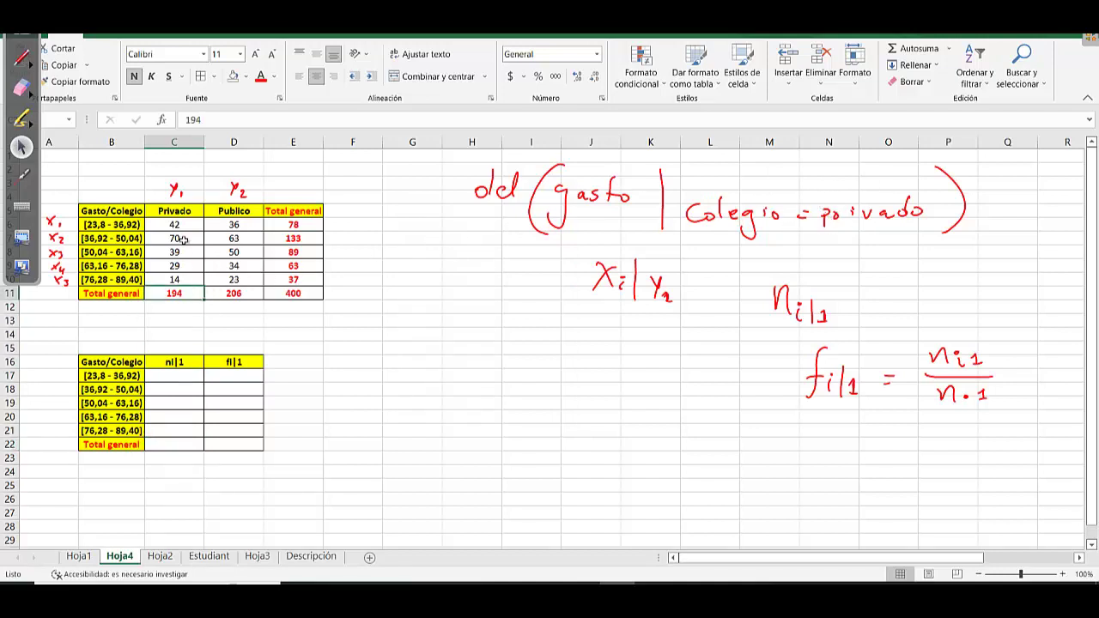
Copy the Privado frequencies and their total from C6:C11 into the ni|1 column at C17:C22
left_click_drag(183, 223, 175, 306)
left_click(175, 294)
left_click(187, 211)
left_click_drag(187, 223, 180, 295)
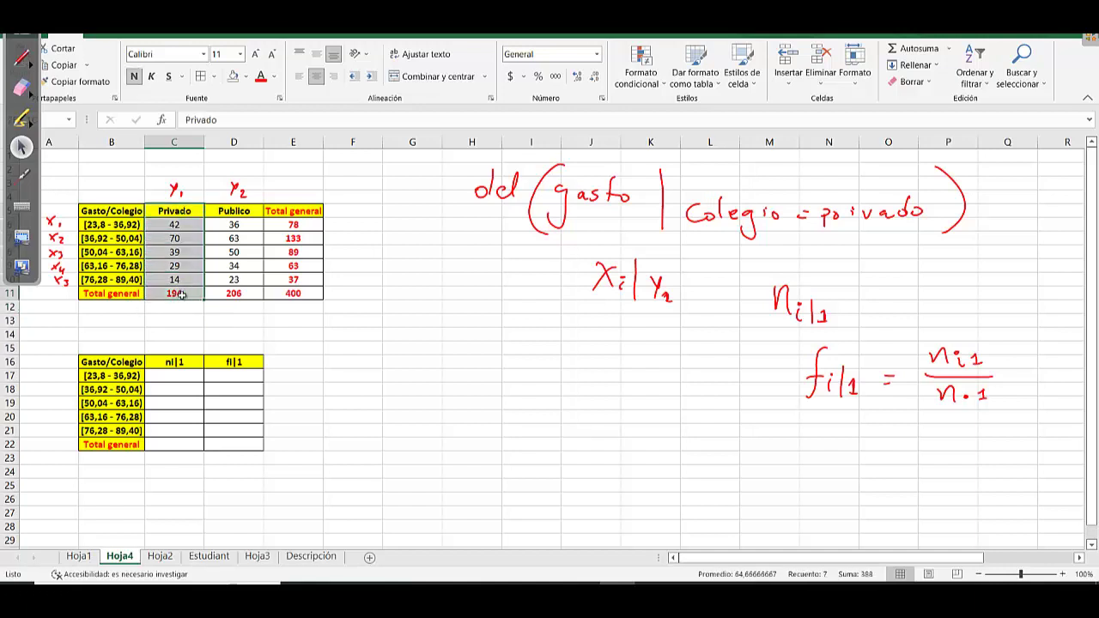
left_click(180, 295)
left_click(170, 444)
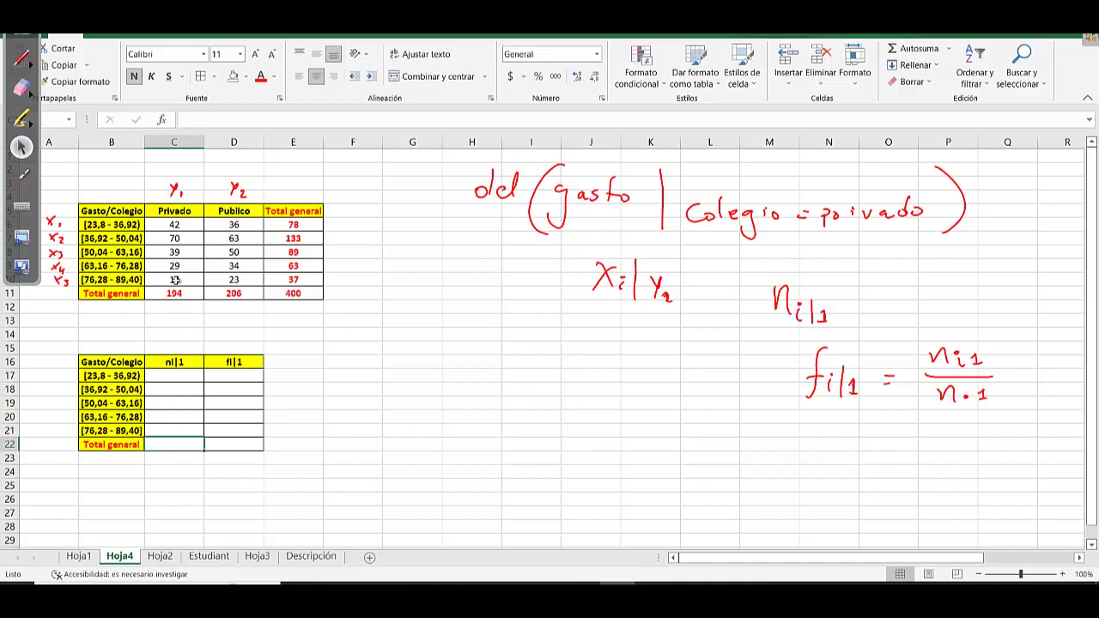
left_click_drag(176, 225, 173, 292)
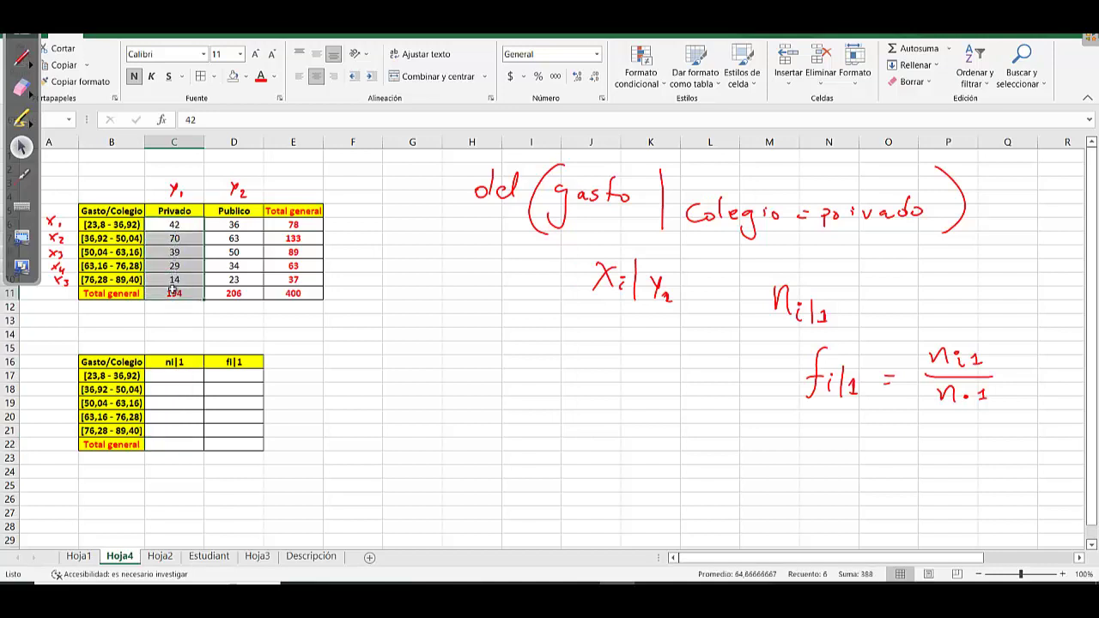
key("ctrl+c")
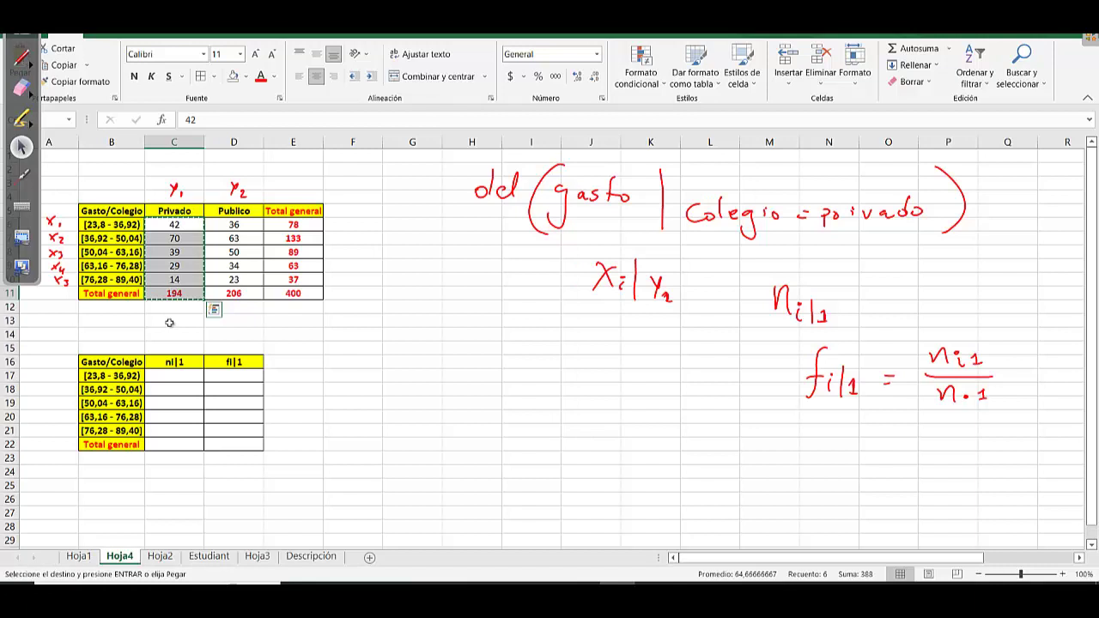
left_click(166, 373)
key("ctrl+v")
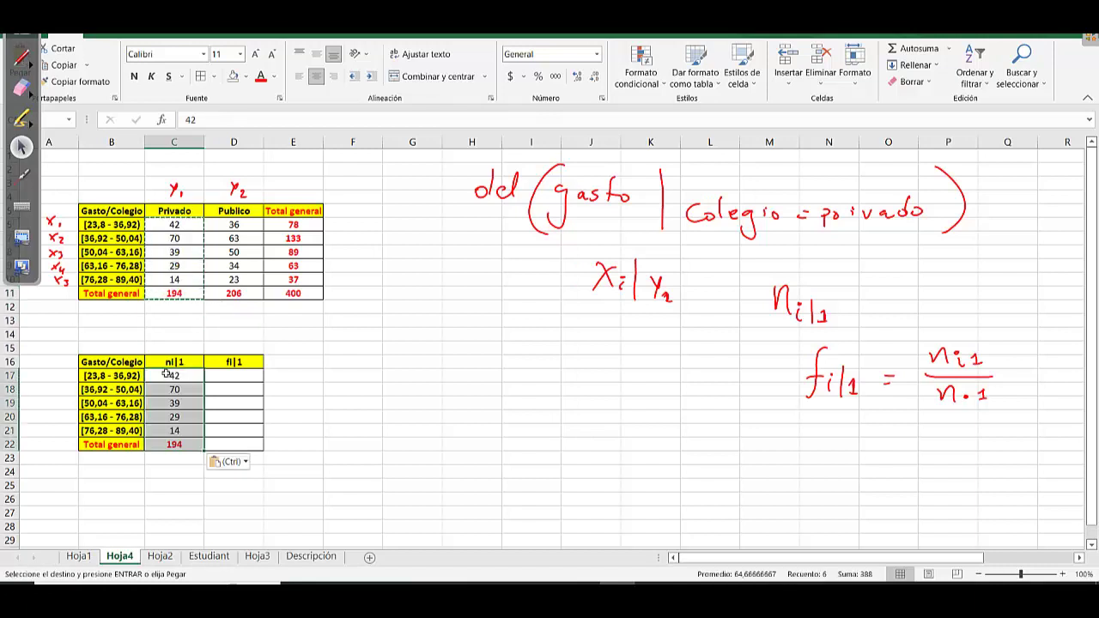
left_click(365, 478)
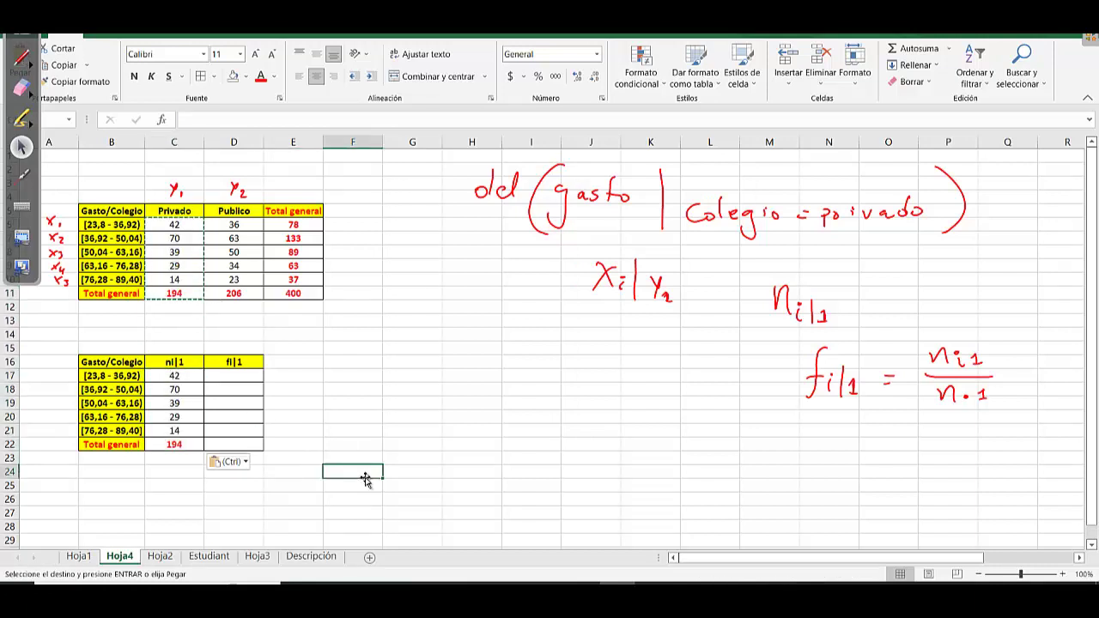
key("Escape")
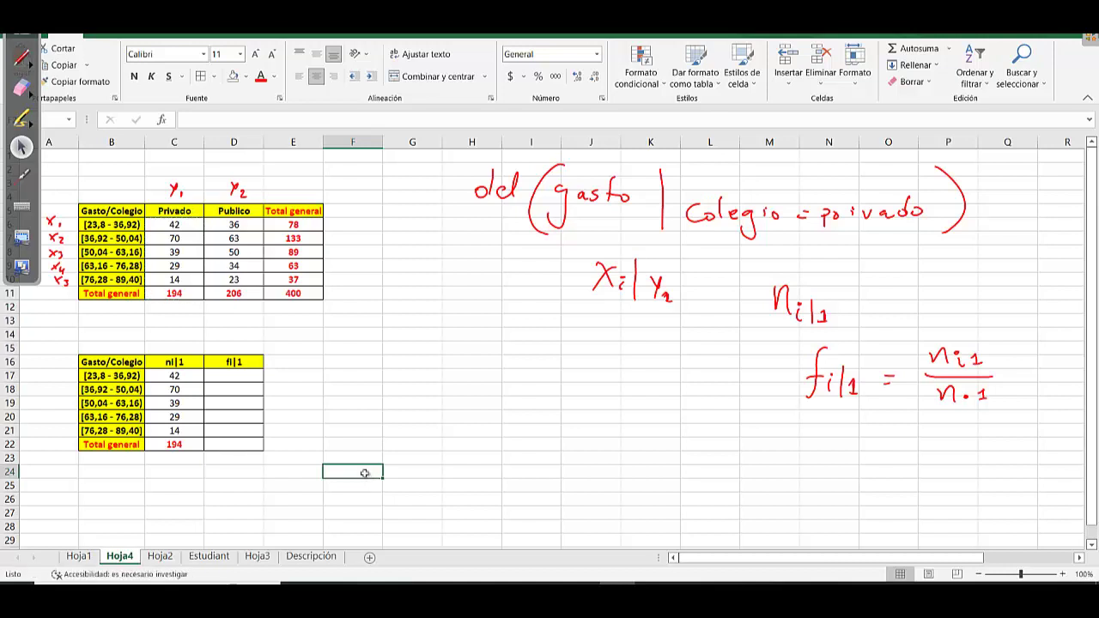
Enter =C17/$C$22 in D17 and fill the formula through D21 in the fi|1 column
left_click(111, 365)
left_click(172, 362)
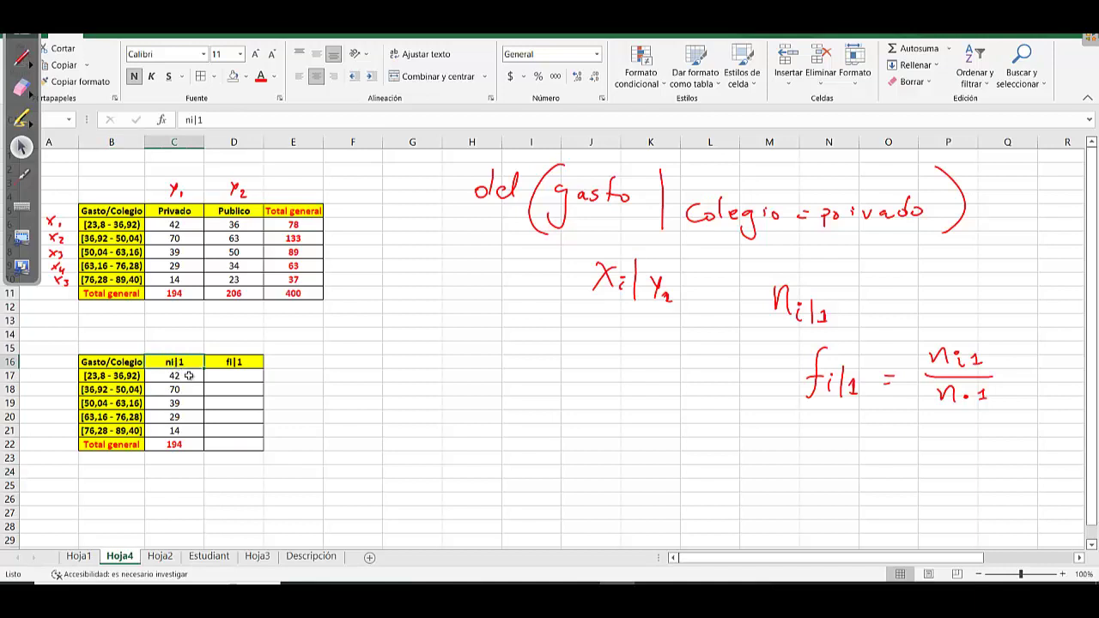
left_click(232, 376)
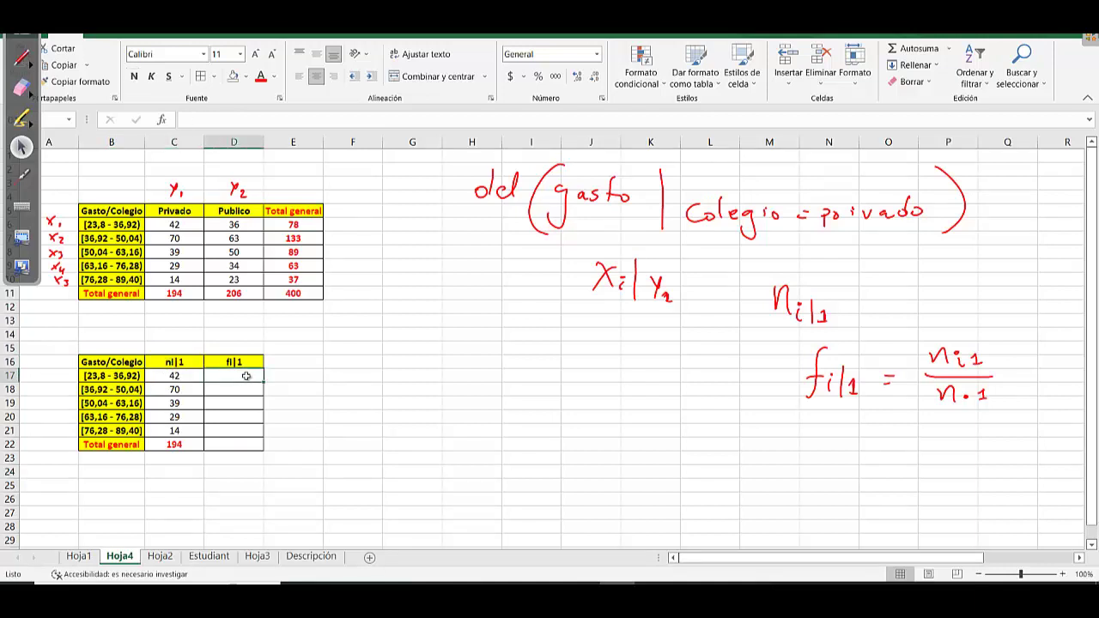
type("=")
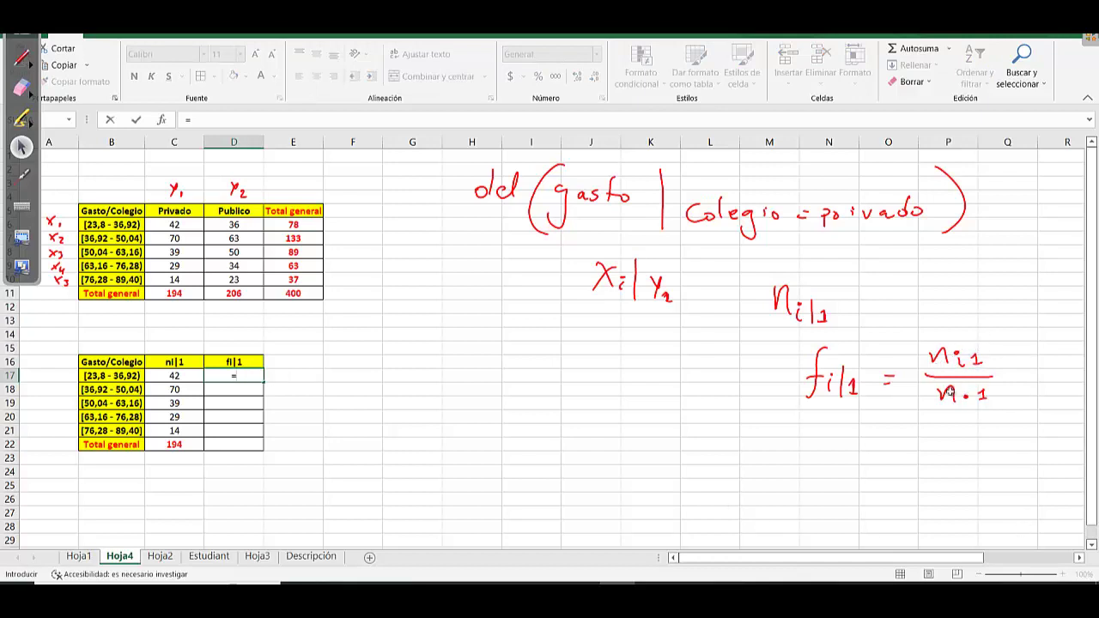
left_click(173, 377)
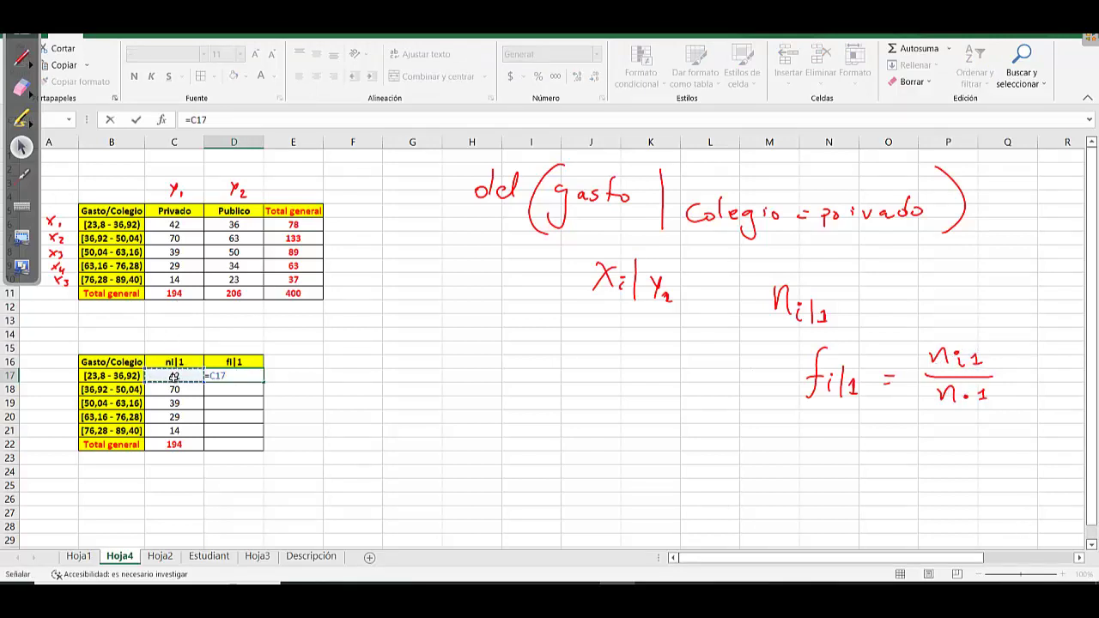
type("/")
left_click(181, 445)
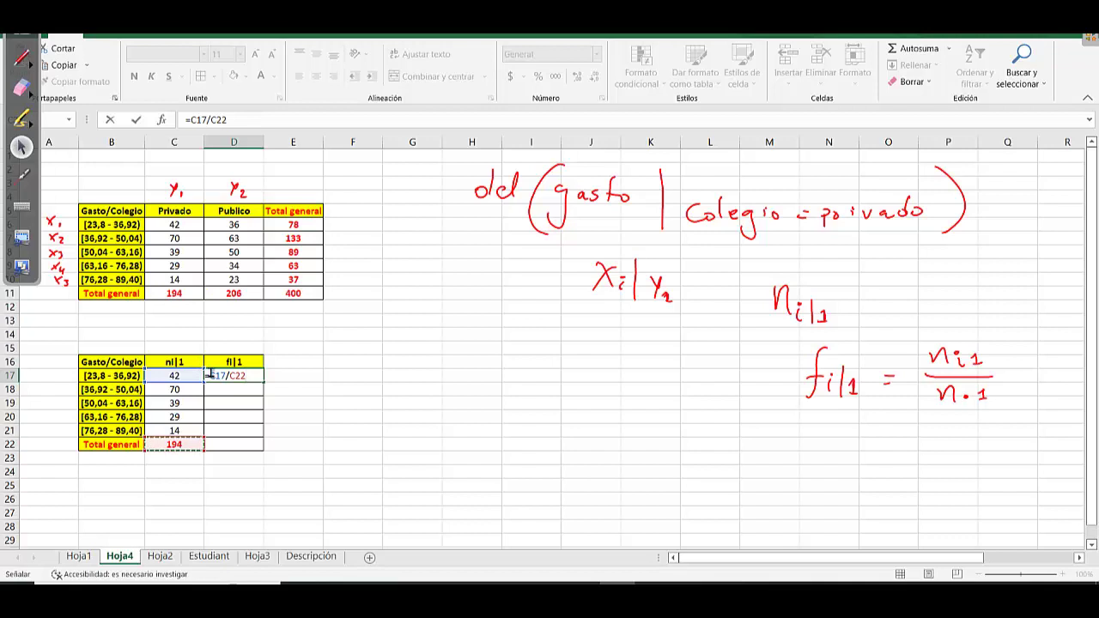
key("F4")
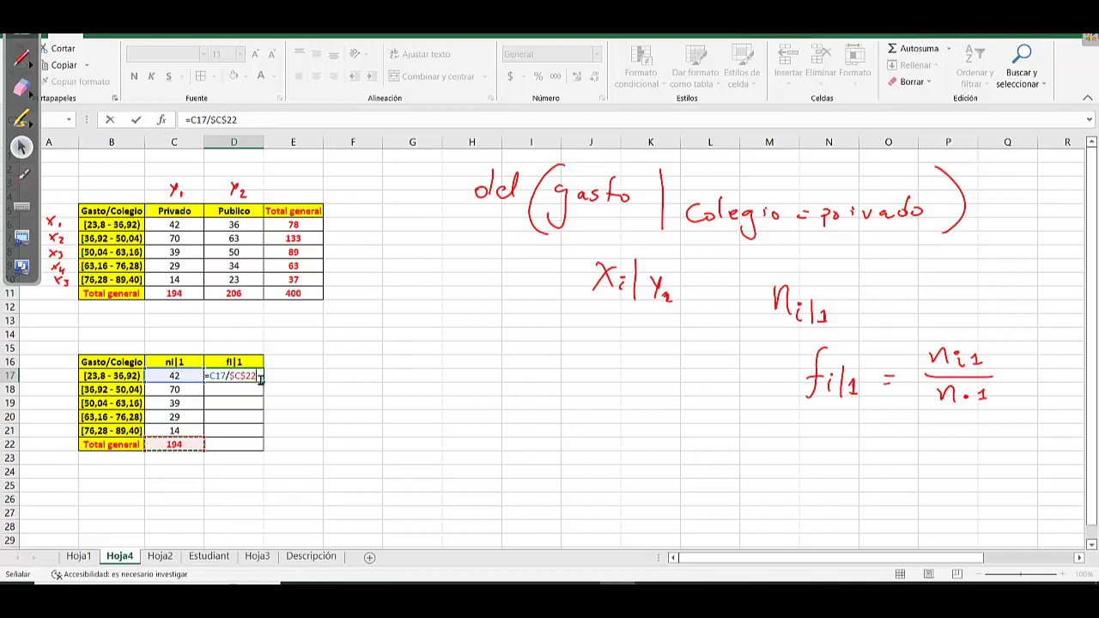
key("ctrl+Return")
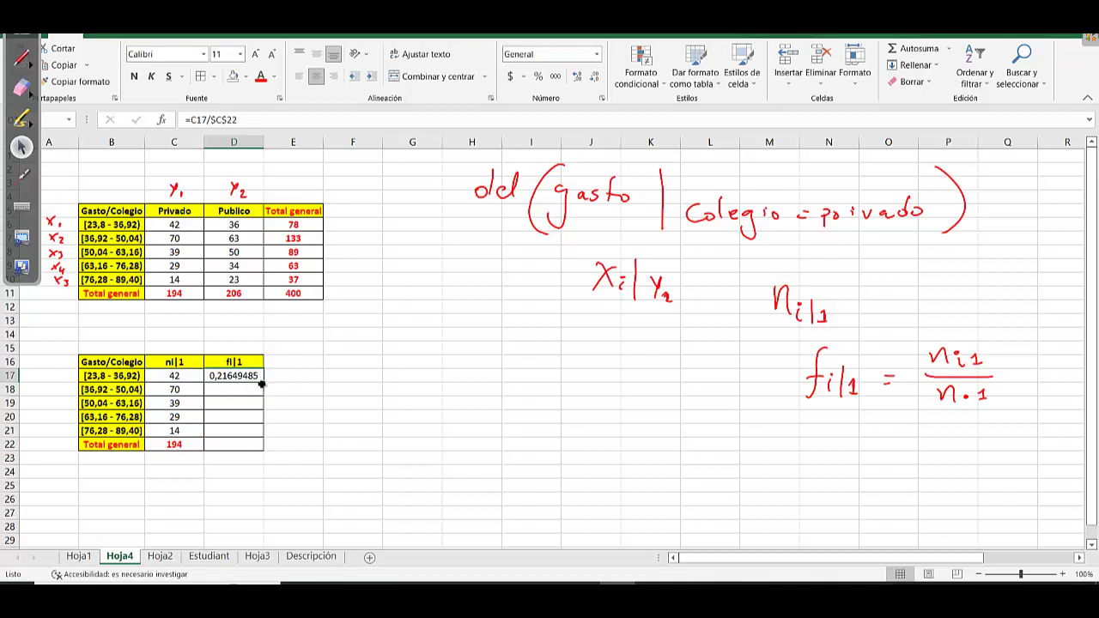
left_click_drag(262, 384, 262, 435)
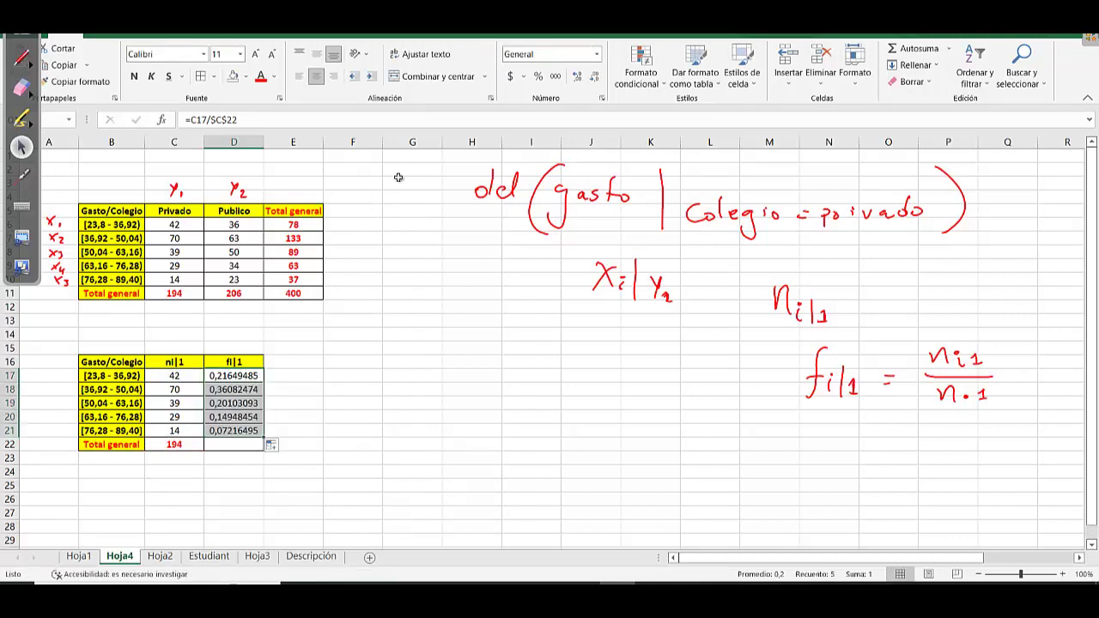
Format the fi|1 values in D17:D21 as percentages with two decimals
left_click(536, 79)
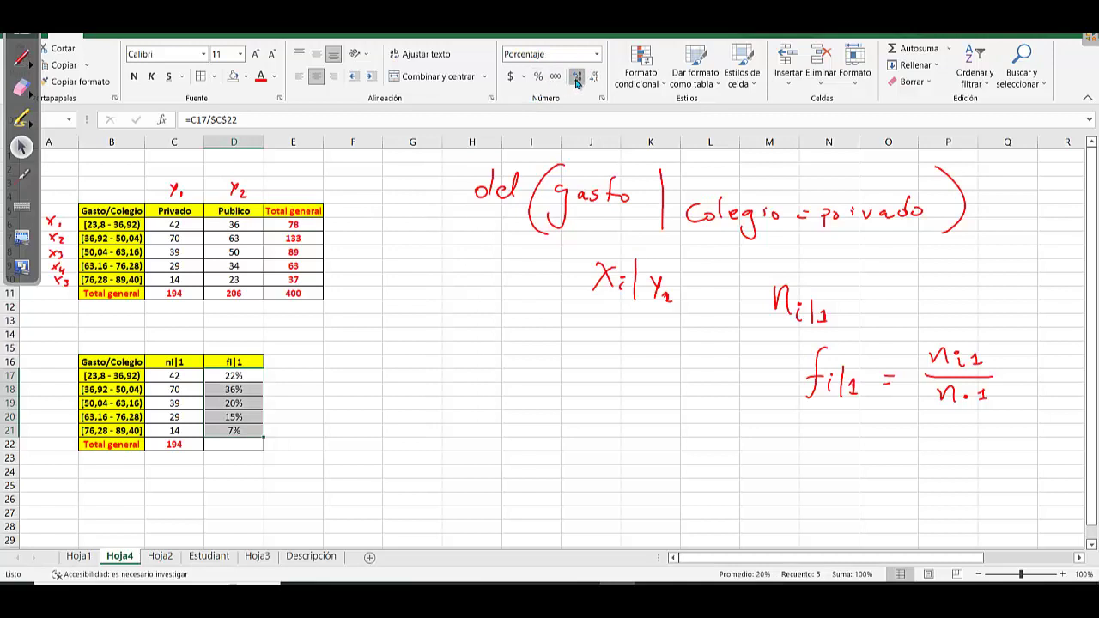
left_click(577, 77)
left_click(577, 78)
left_click(419, 431)
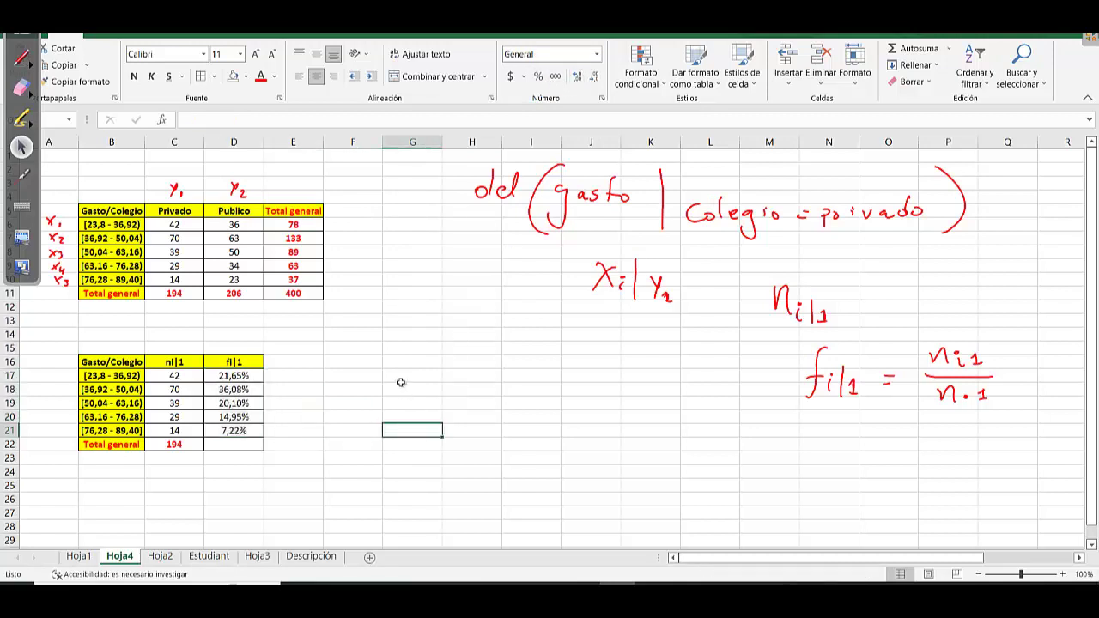
left_click(379, 378)
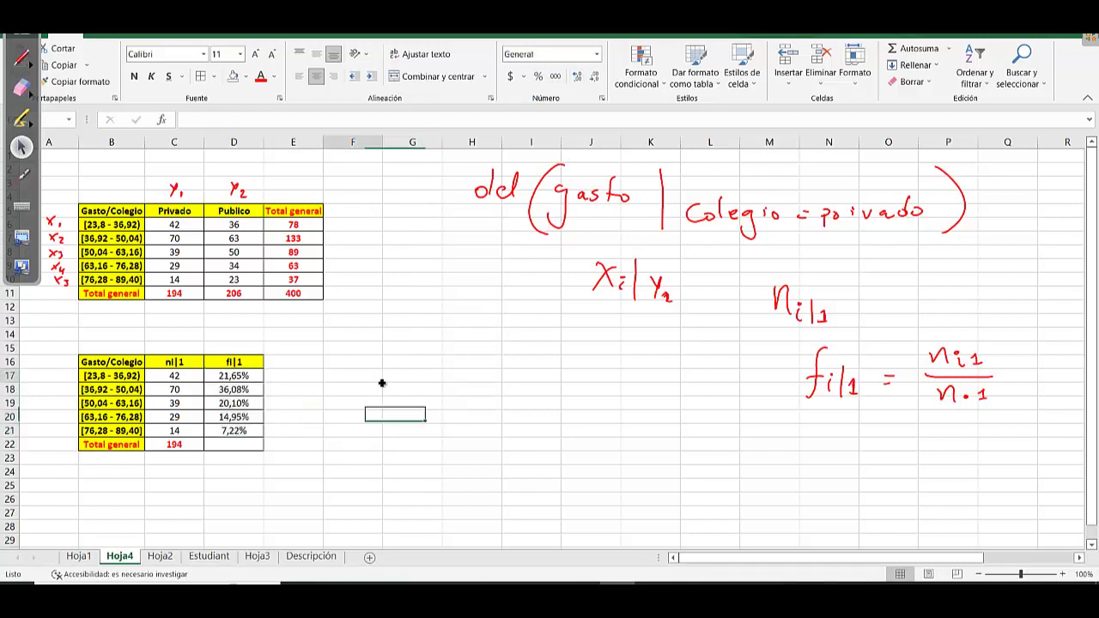
left_click(129, 364)
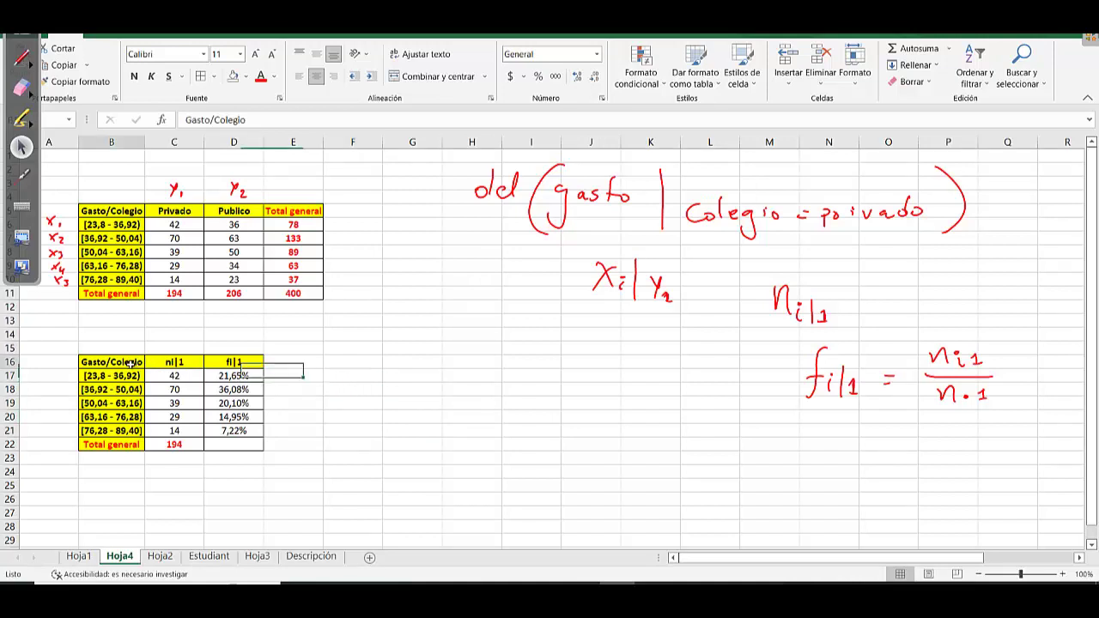
double_click(131, 364)
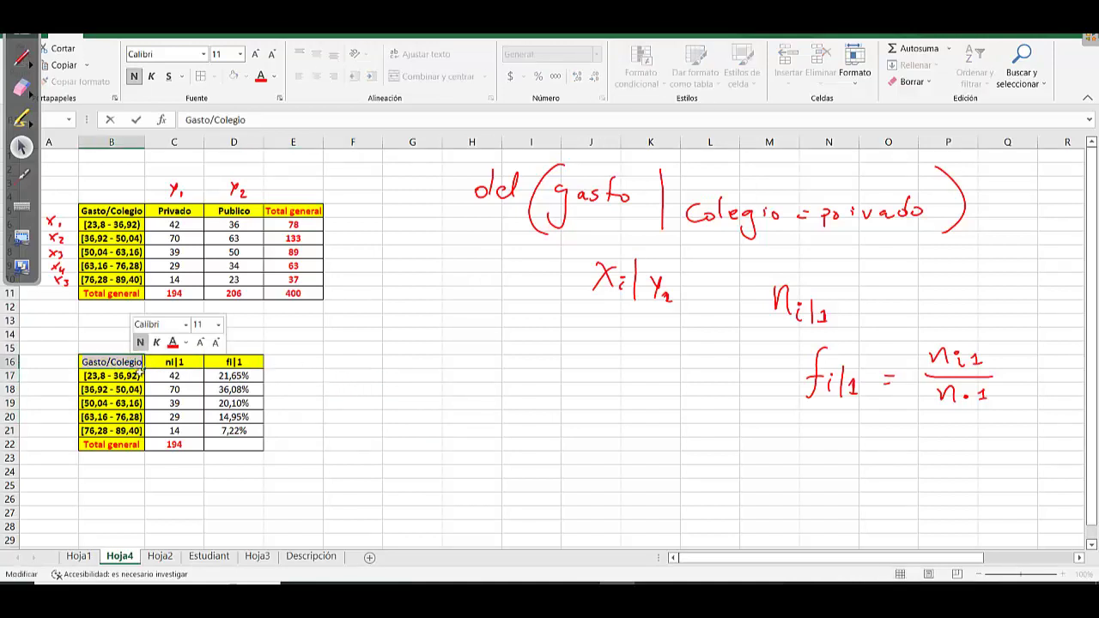
left_click(363, 483)
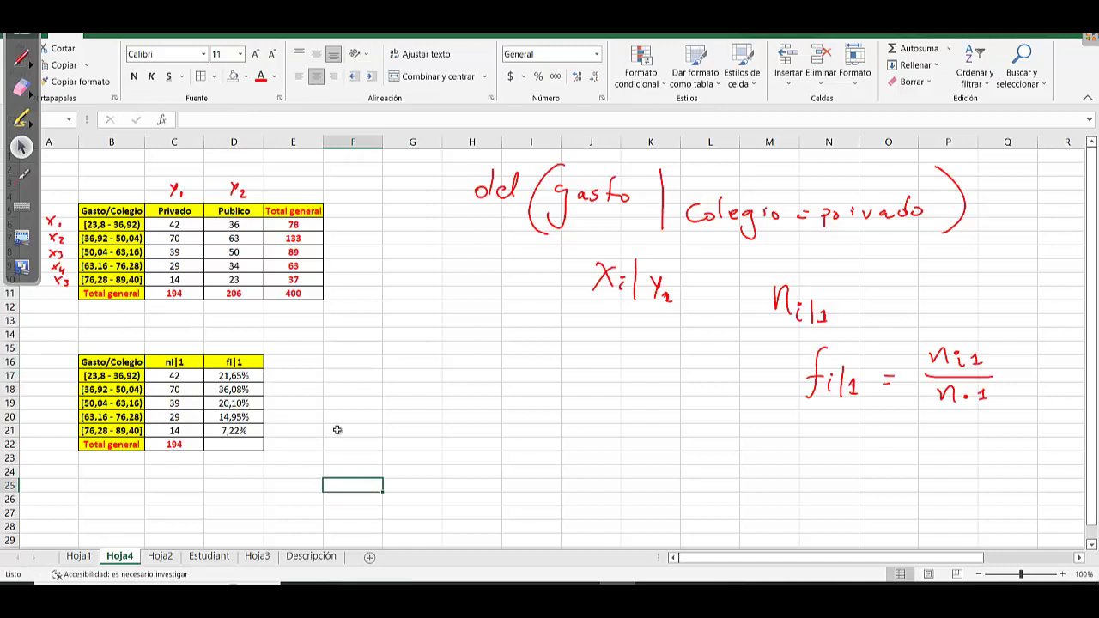
left_click(288, 223)
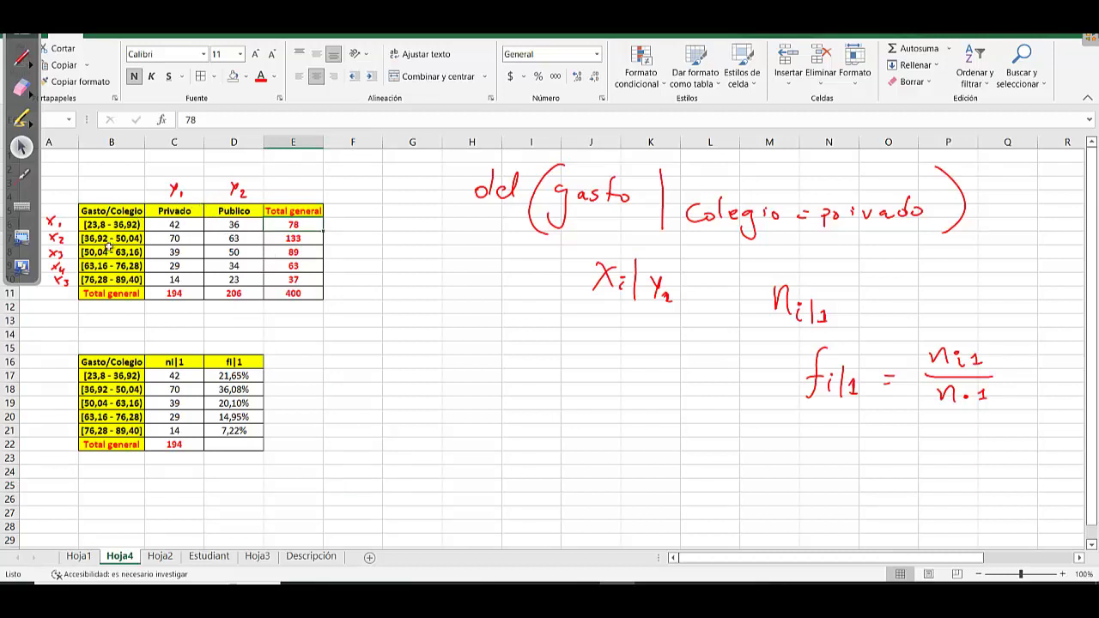
left_click(109, 250)
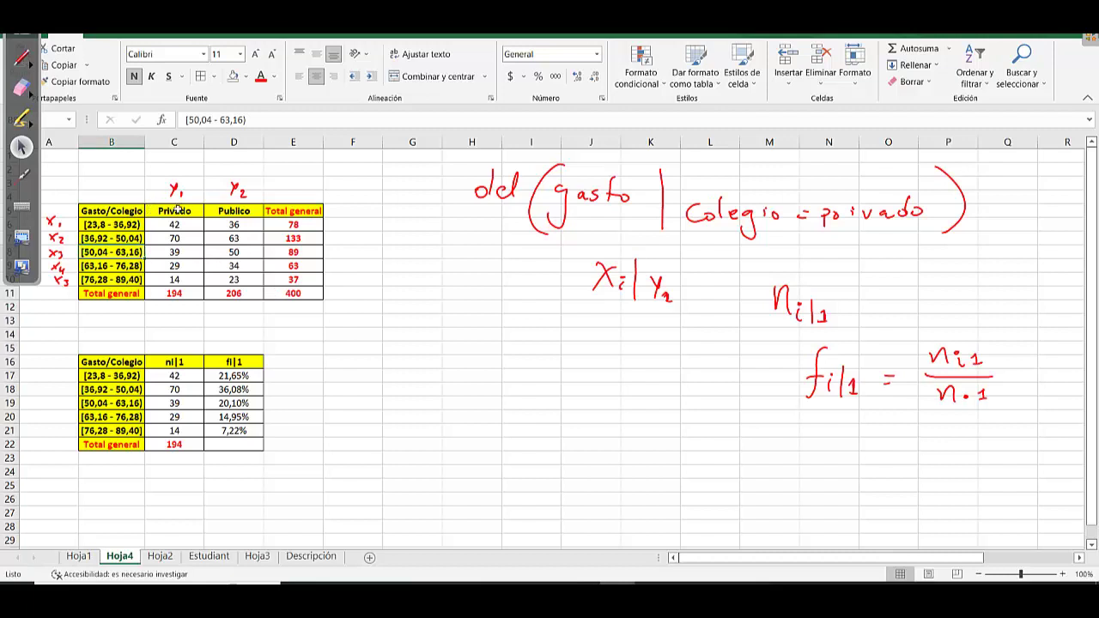
Duplicate the conditional table B16:D22 at F16 and change the copy's corner header to Colegio/gasto
mouse_move(125, 363)
left_mouse_down()
mouse_move(249, 433)
mouse_move(241, 445)
left_mouse_up()
key("ctrl+c")
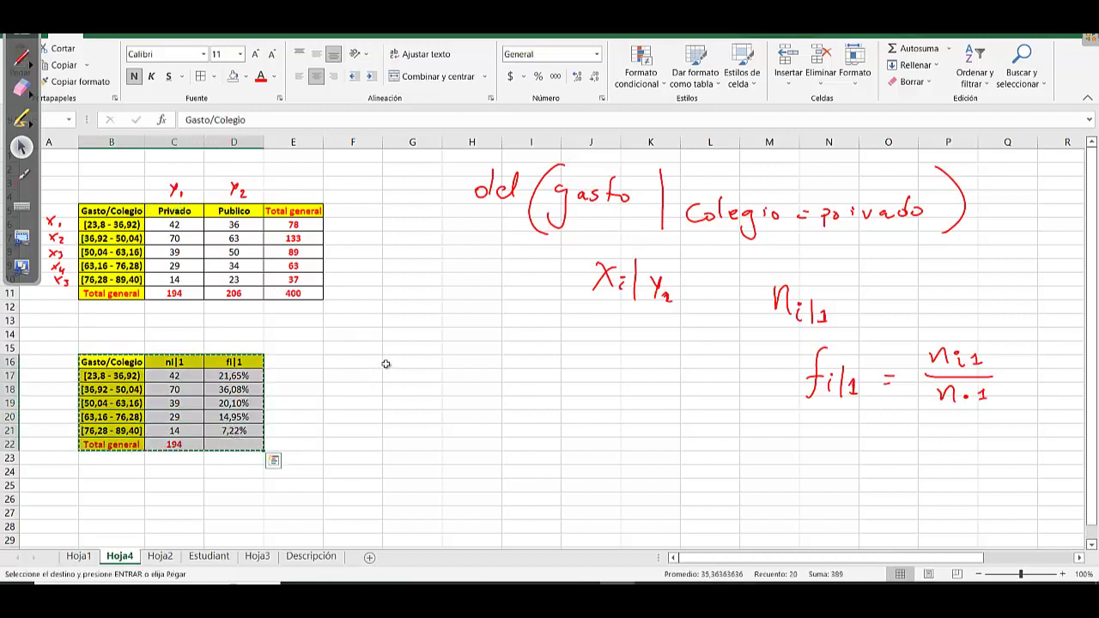
left_click(371, 364)
key("ctrl+v")
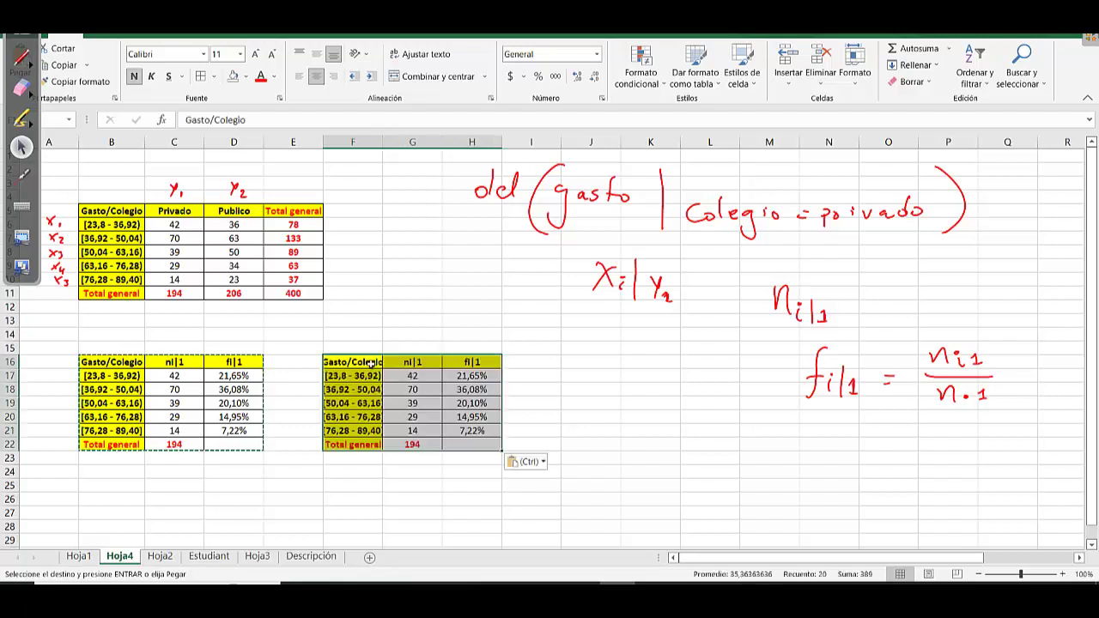
type("G")
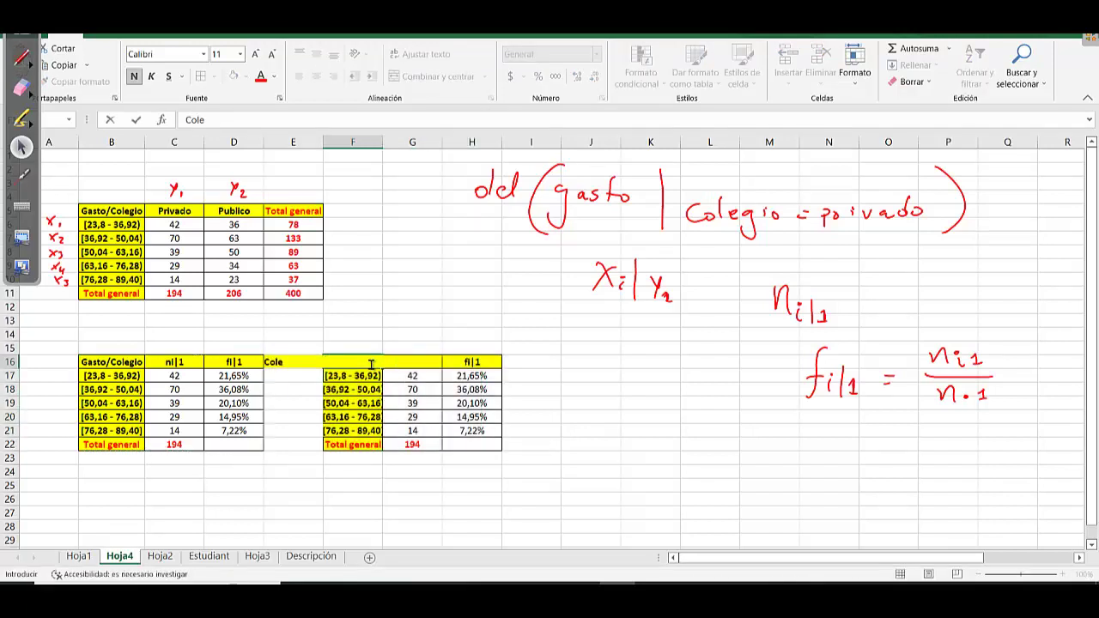
type("olegio/gasto")
left_click(410, 417)
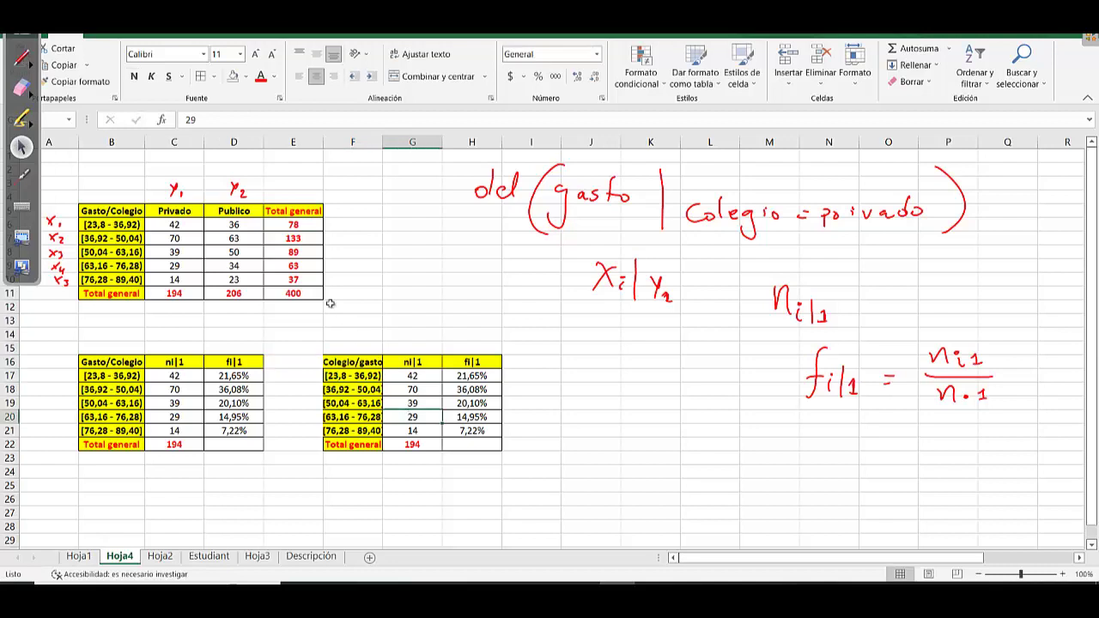
Widen column B and extend the header in B16 to Gasto/Colegio=privado
left_click_drag(143, 138, 189, 139)
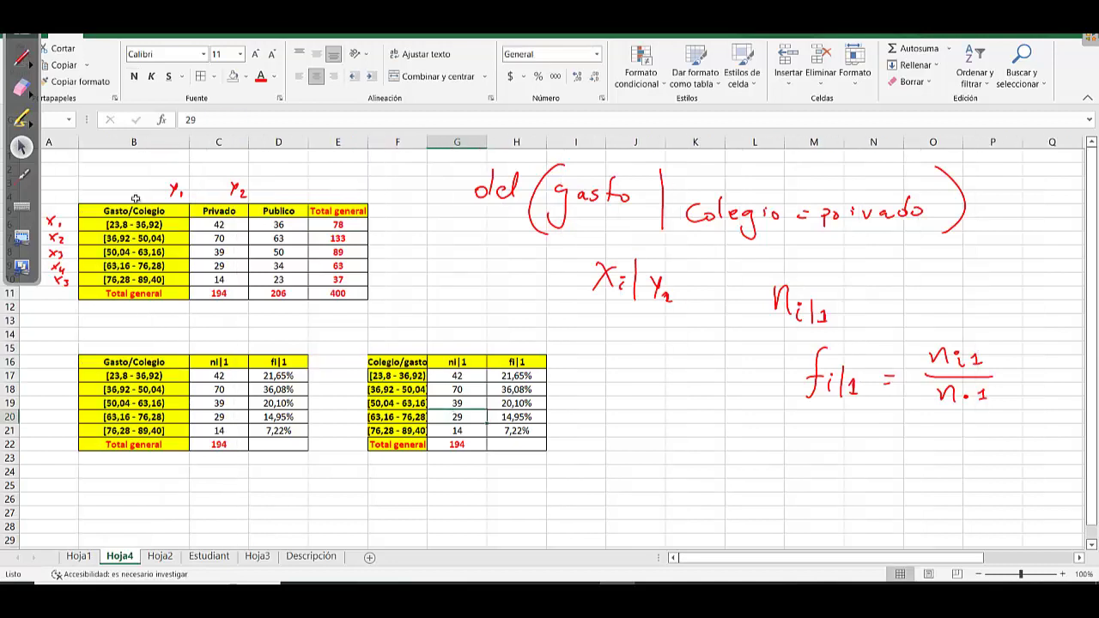
double_click(176, 361)
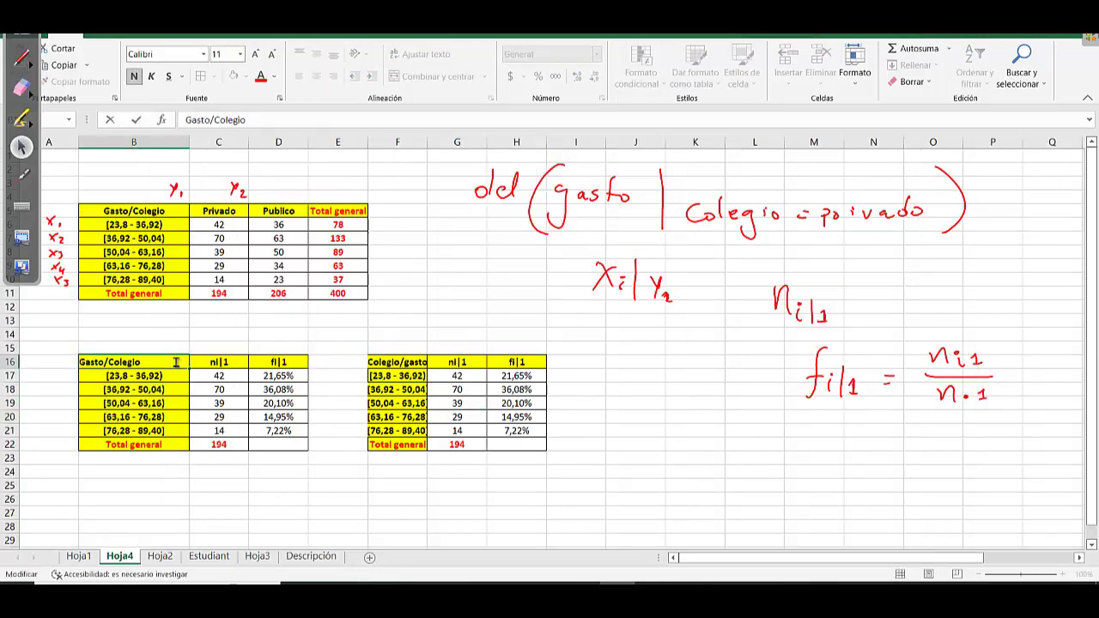
type("=privado")
key("BackSpace")
key("BackSpace")
key("Return")
left_click(359, 416)
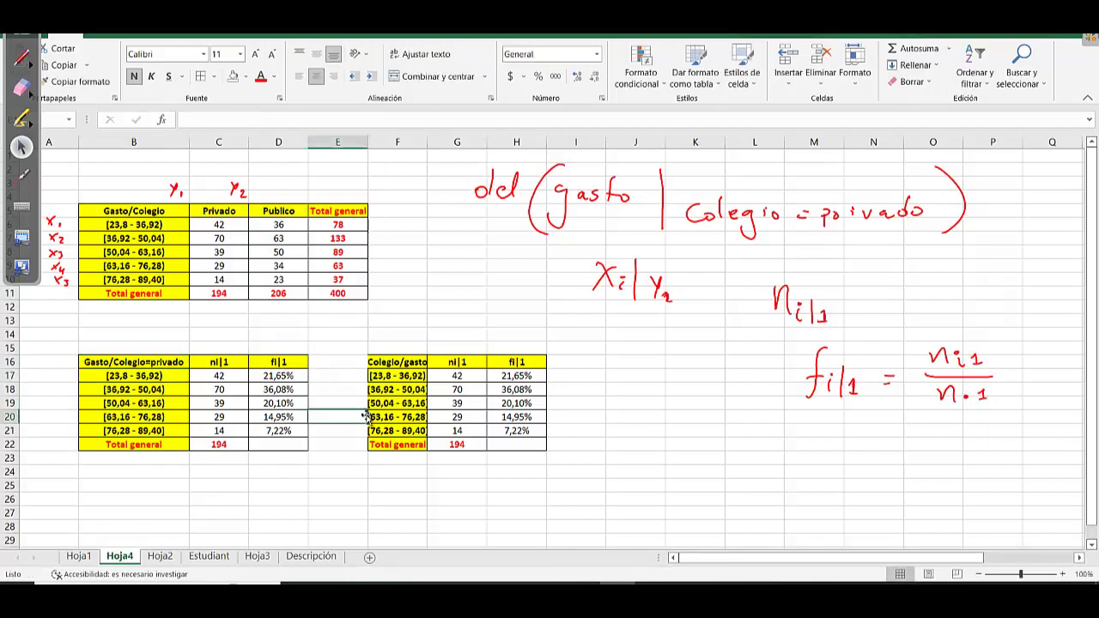
Change the header in F16 to Colegio/gasto=[50,04 - 76,28) and widen column F to fit it
left_click_drag(427, 142, 474, 142)
left_click(449, 361)
double_click(451, 363)
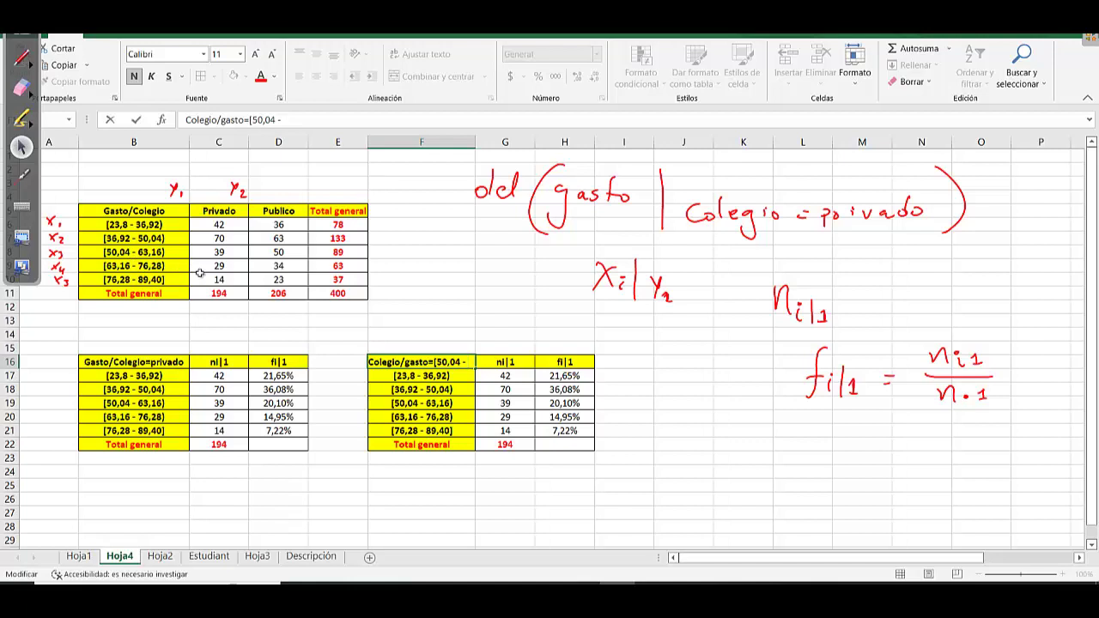
type("7")
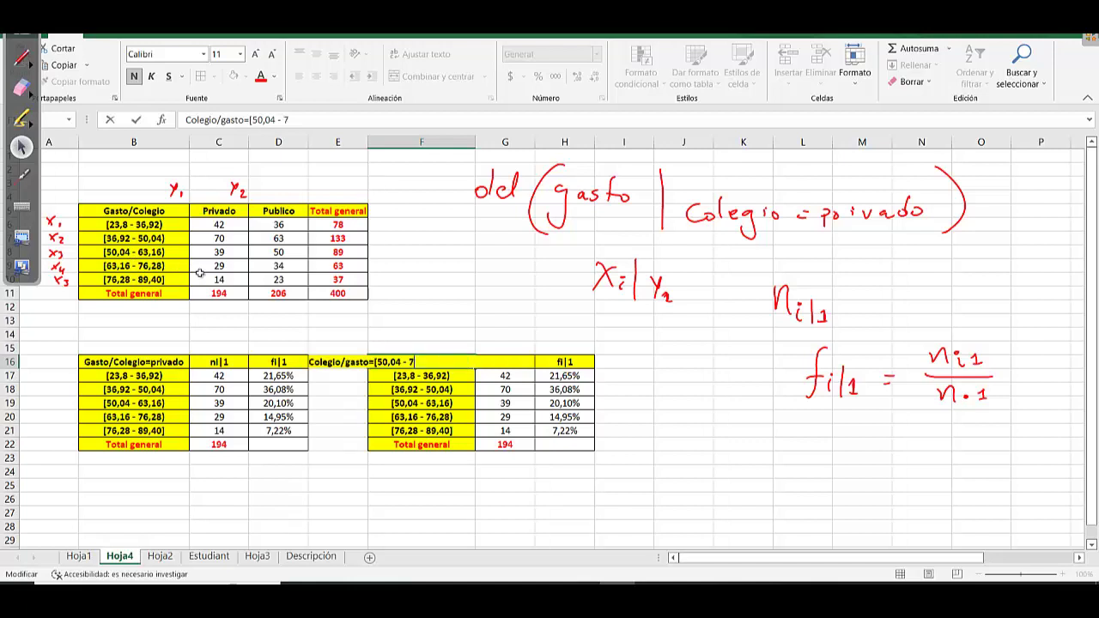
type("6,28")
left_click(505, 430)
double_click(475, 142)
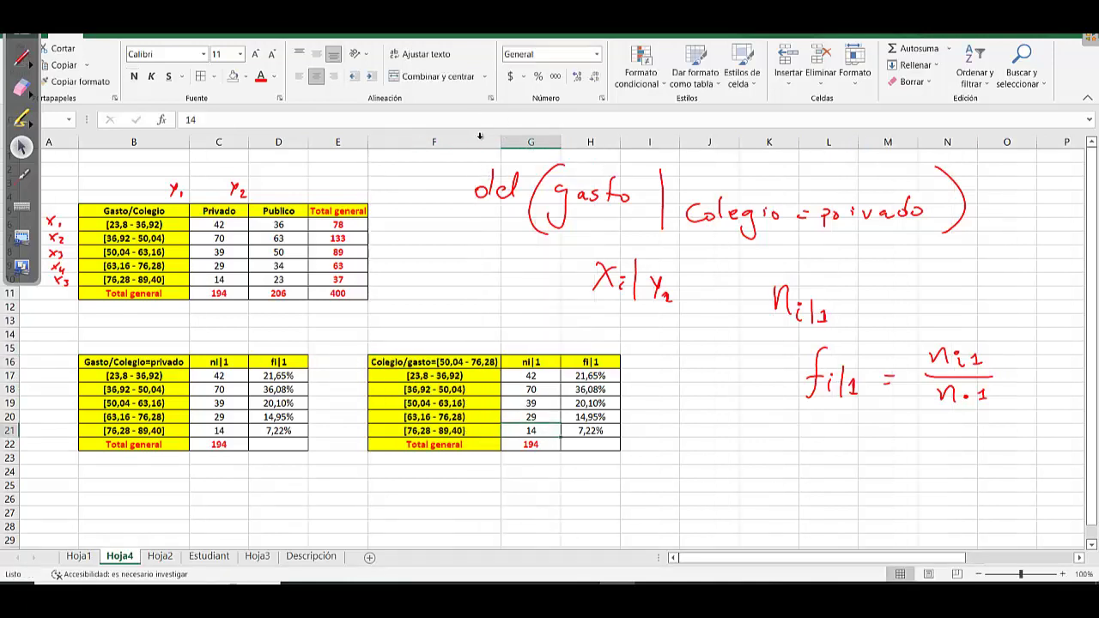
left_click(447, 376)
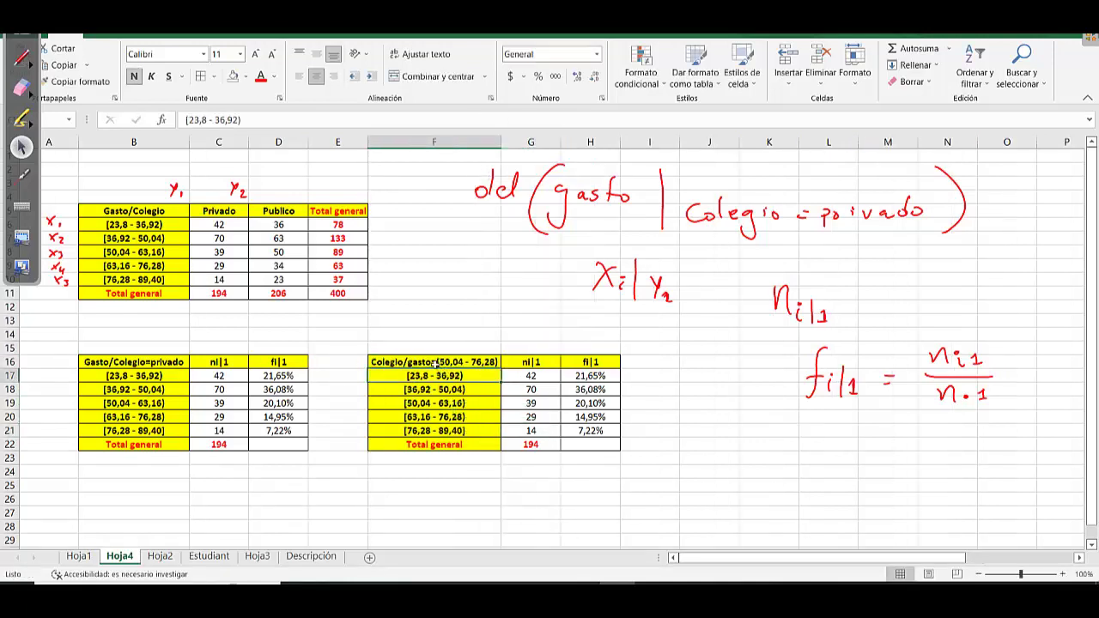
left_click(457, 363)
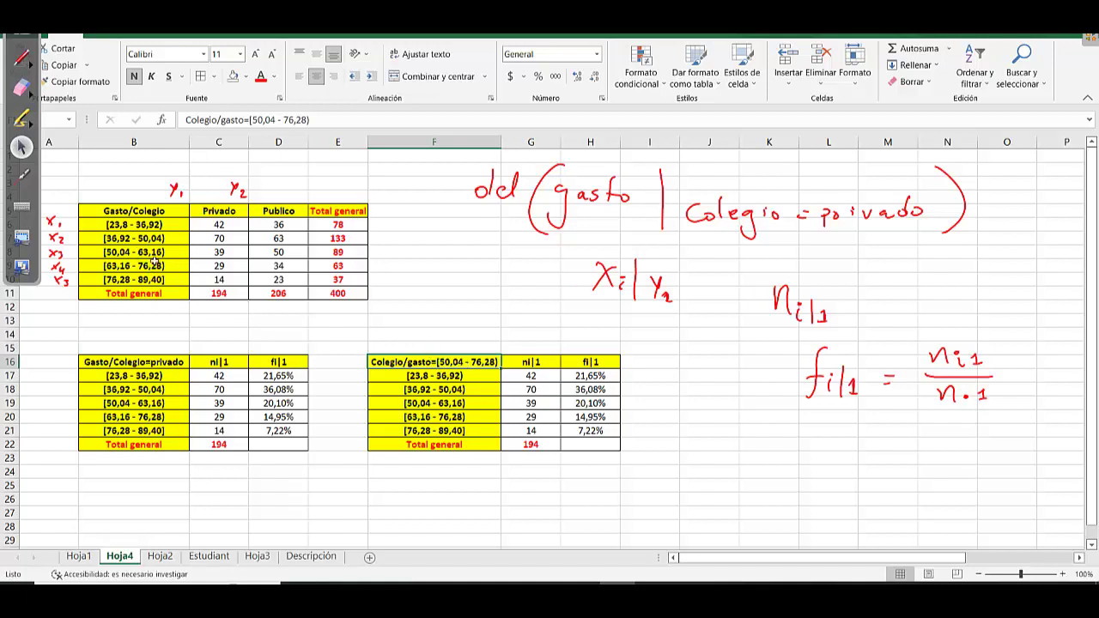
Shade the rows for classes [50,04 - 63,16) and [63,16 - 76,28) in B8:E9 grey
left_click_drag(156, 260, 341, 267)
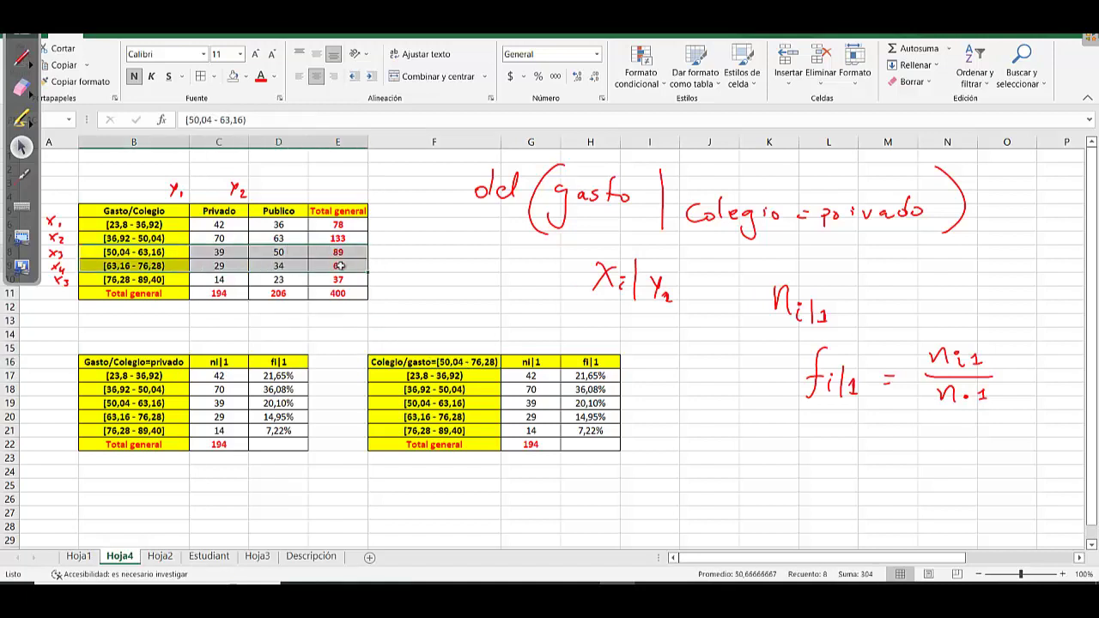
left_click(243, 76)
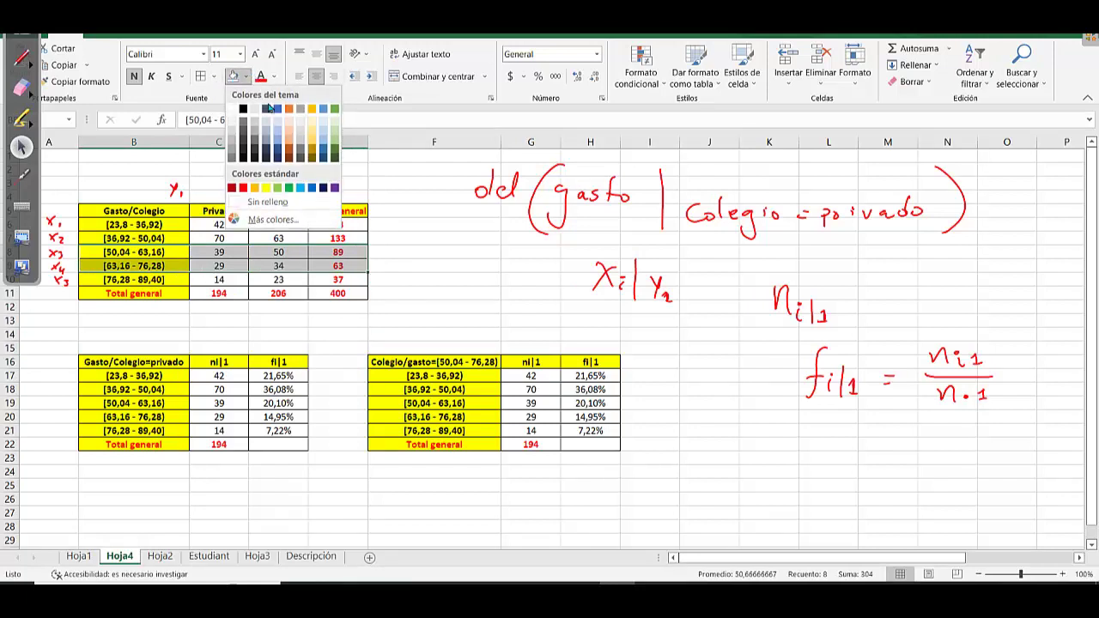
left_click(232, 137)
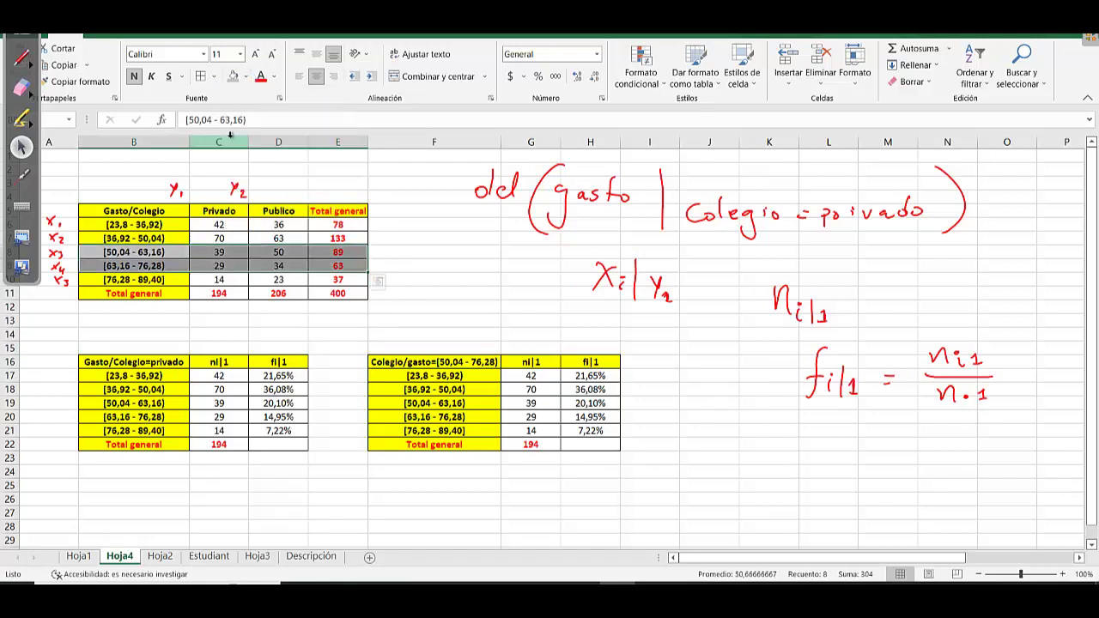
left_click(481, 263)
Clear the gasto class labels and the total label in F17:F22 of the second conditional table
left_click_drag(438, 376, 465, 431)
key("Delete")
left_click(461, 441)
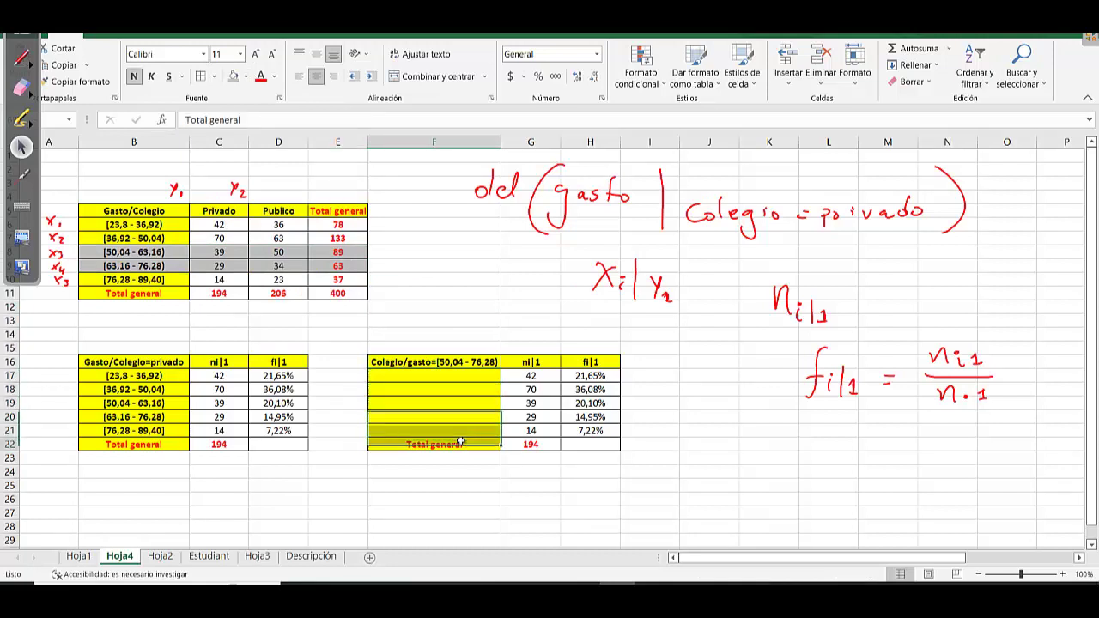
key("Delete")
Enter the row labels Privado in F17 and Público in F18
left_click(452, 377)
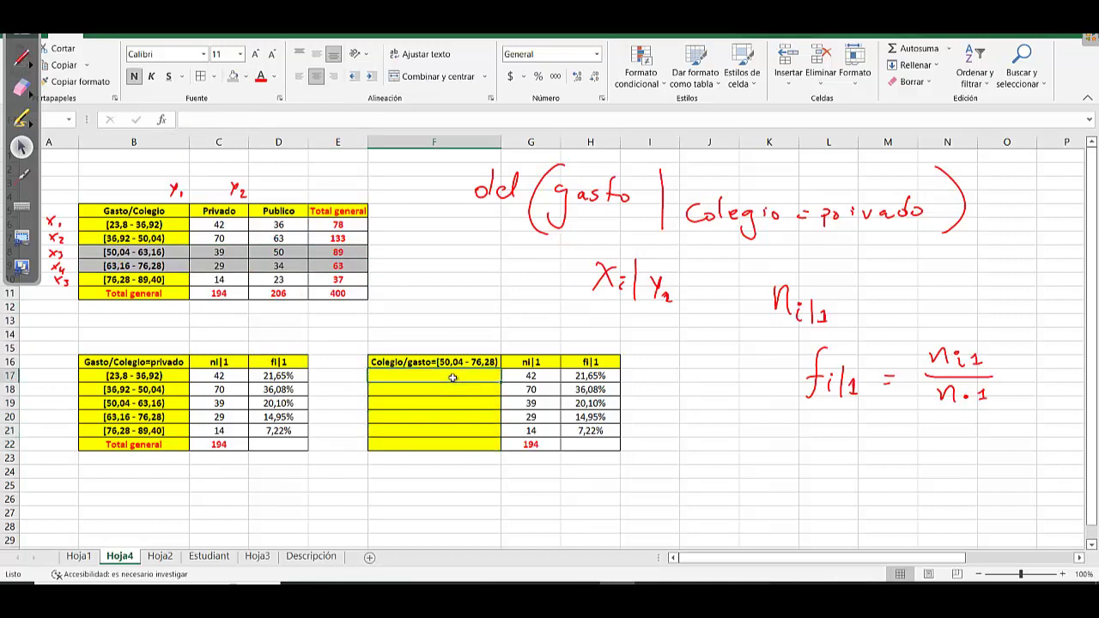
key("Down")
key("BackSpace")
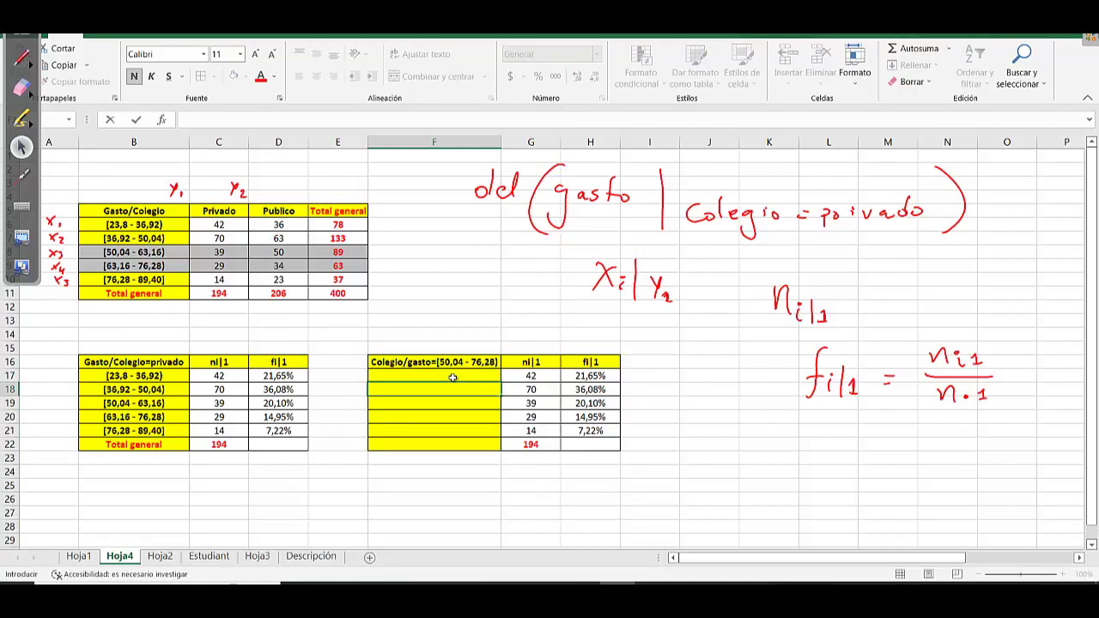
left_click(452, 378)
type("Priv")
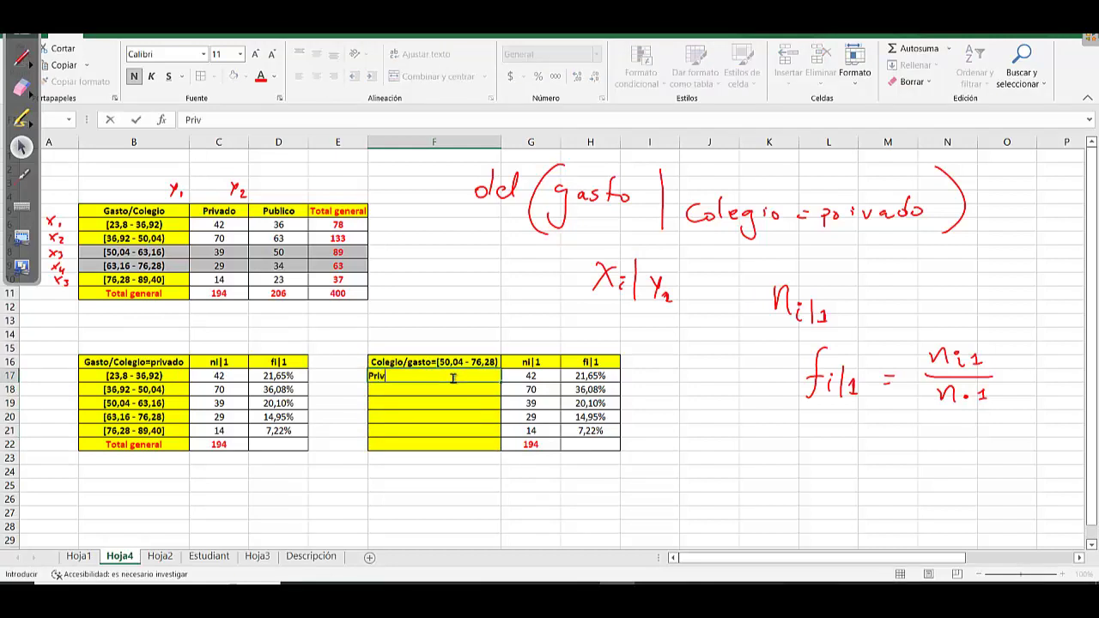
type("adio")
key("Return")
type("Pú")
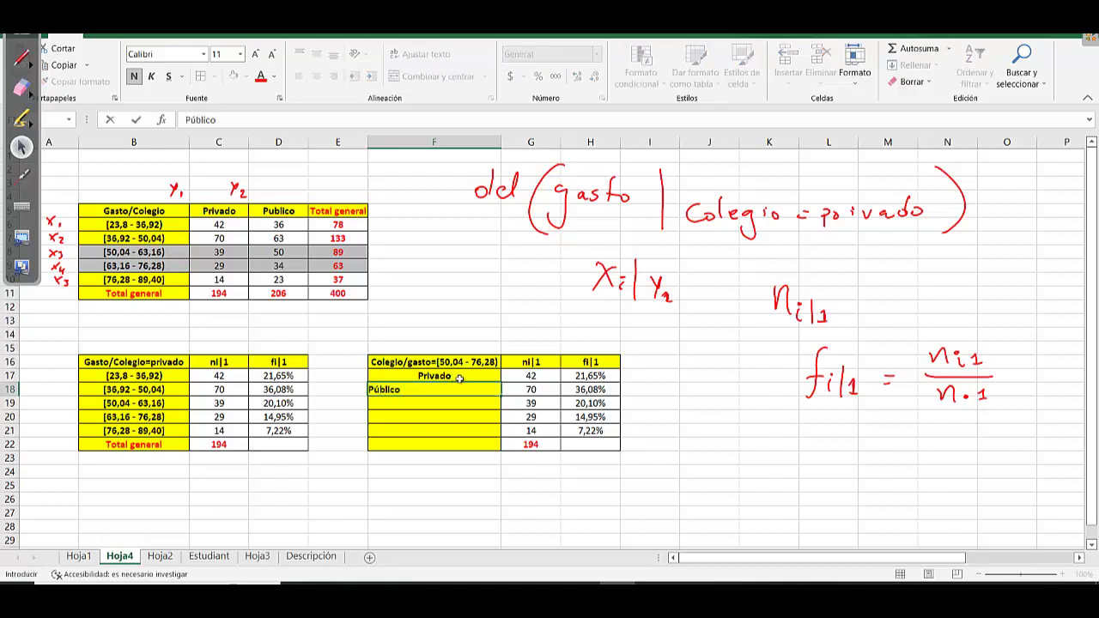
left_click(541, 452)
Clear the contents, borders and fill colour of the surplus rows F19:H22
left_click_drag(451, 404, 578, 442)
key("Delete")
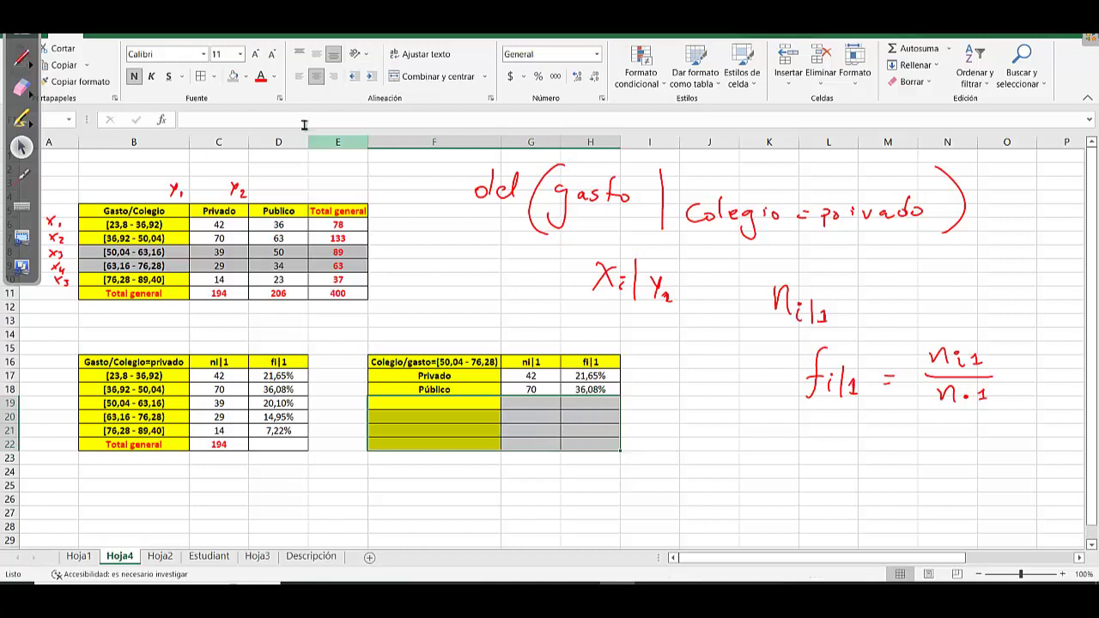
left_click(215, 80)
left_click(222, 176)
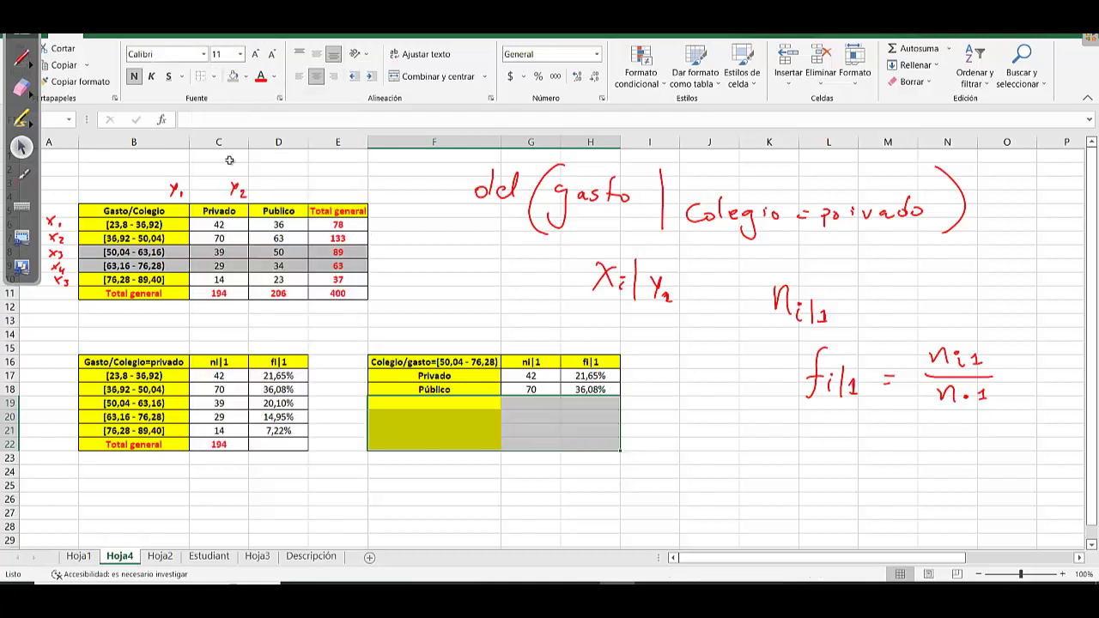
left_click(245, 76)
left_click(268, 202)
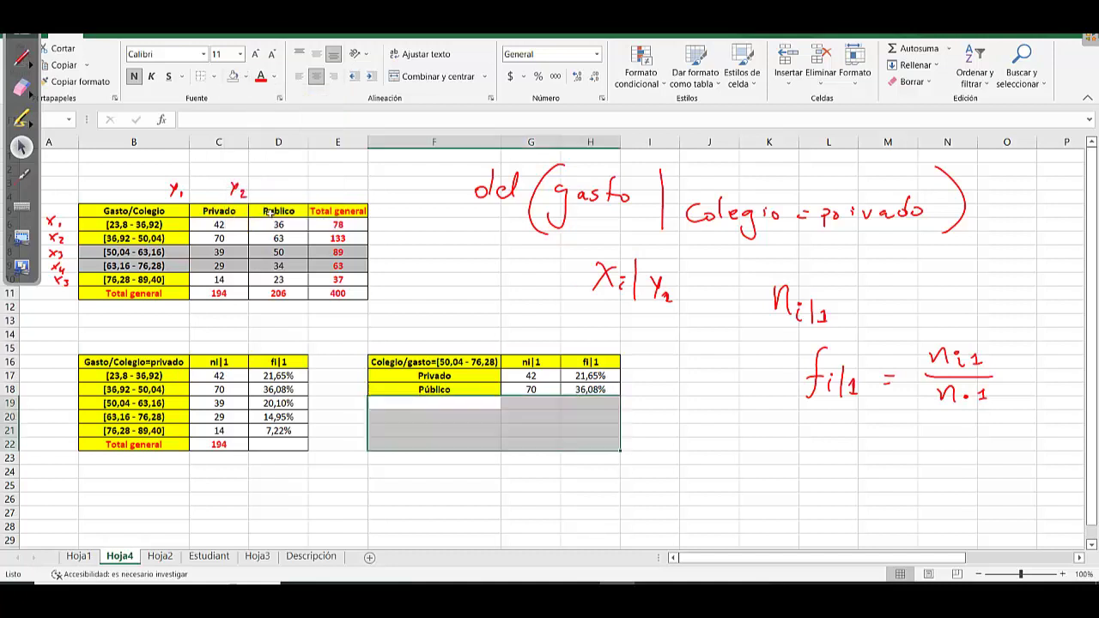
left_click(590, 416)
Extend the formatting of the Público row F18:H18 down to row 19, filling formats only
left_click_drag(412, 388, 586, 404)
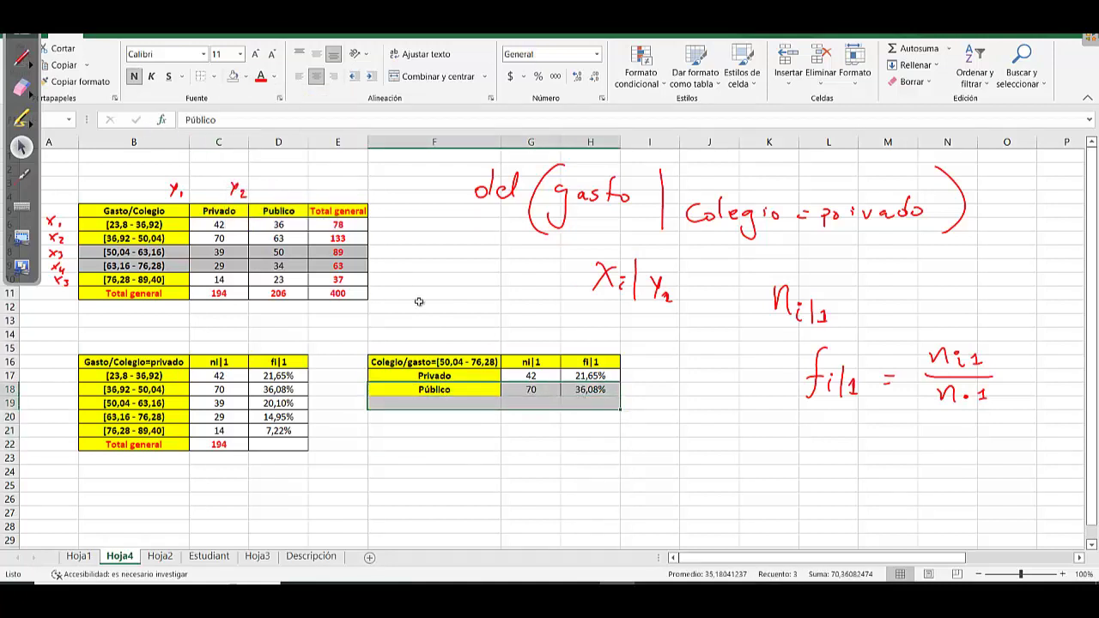
left_click_drag(451, 386, 622, 412)
left_click(632, 418)
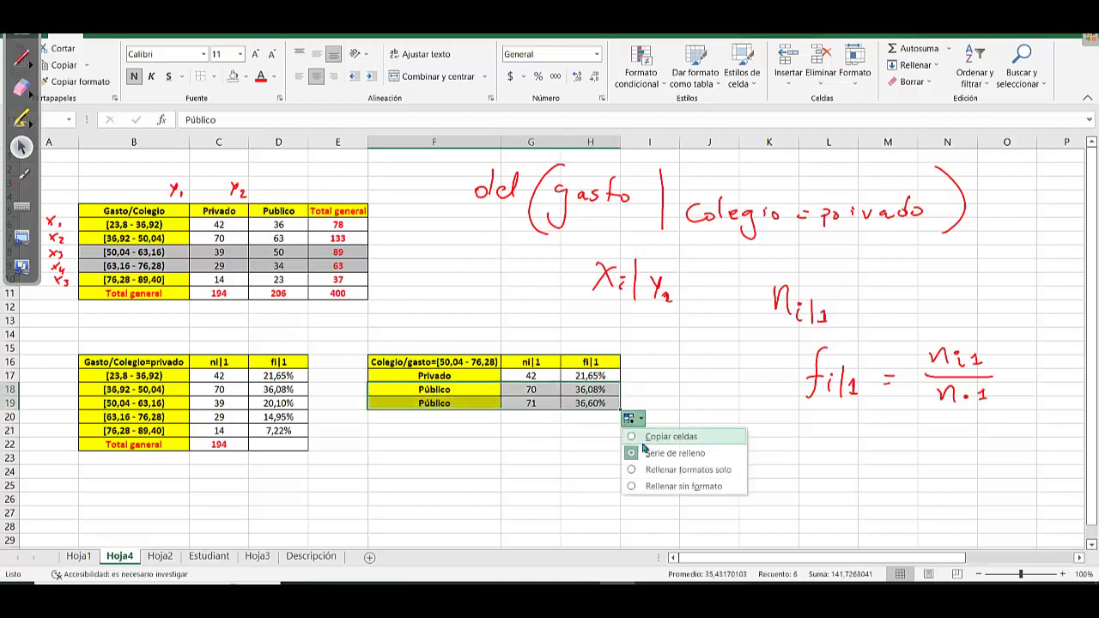
left_click(653, 469)
left_click(439, 393)
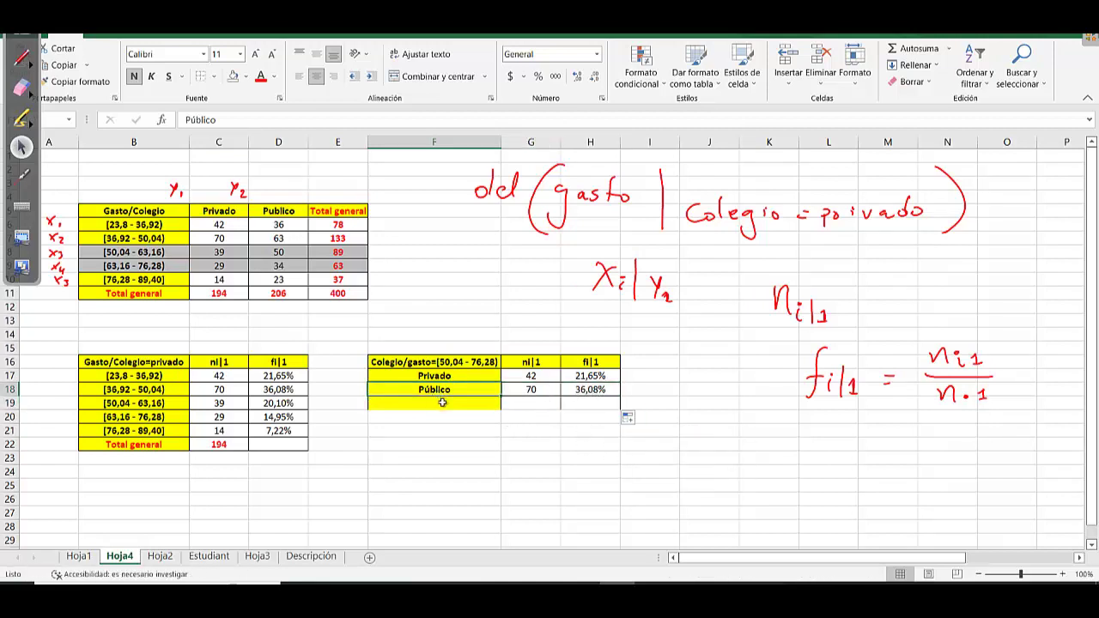
Enter the label Total general in F19 and apply borders around the cells of F19:H19
left_click(443, 403)
type("T")
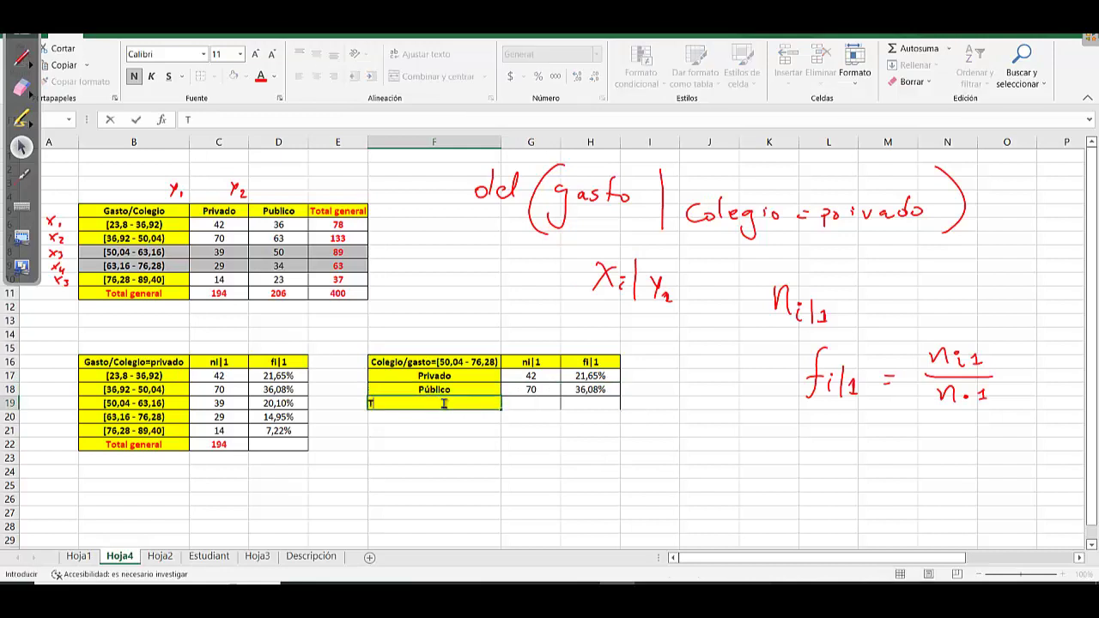
type("otal general")
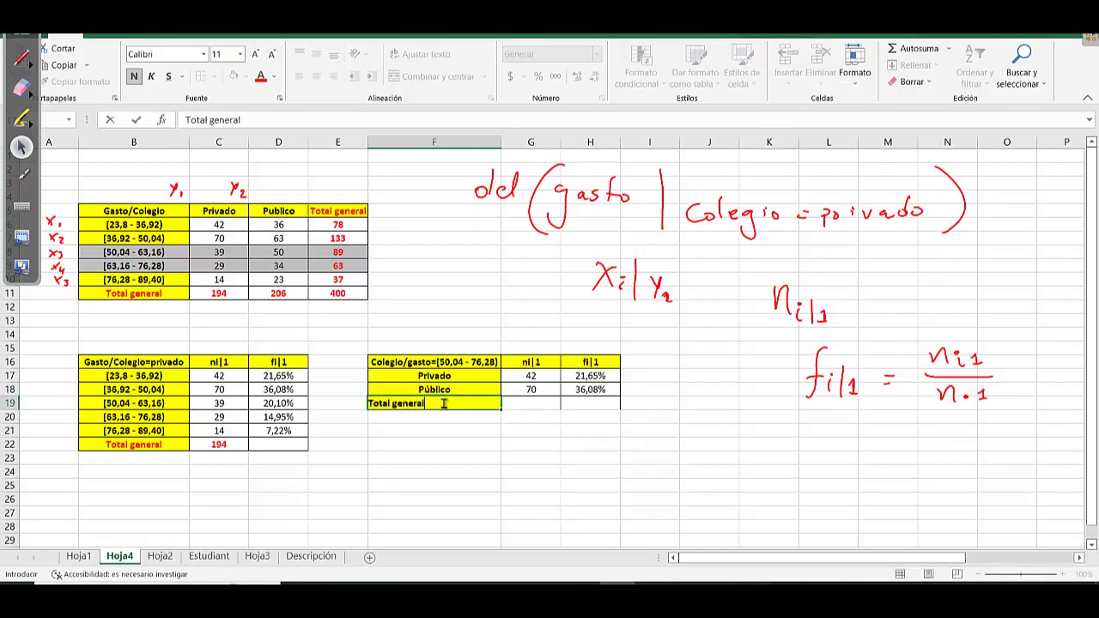
left_click(592, 456)
left_click_drag(472, 406, 589, 402)
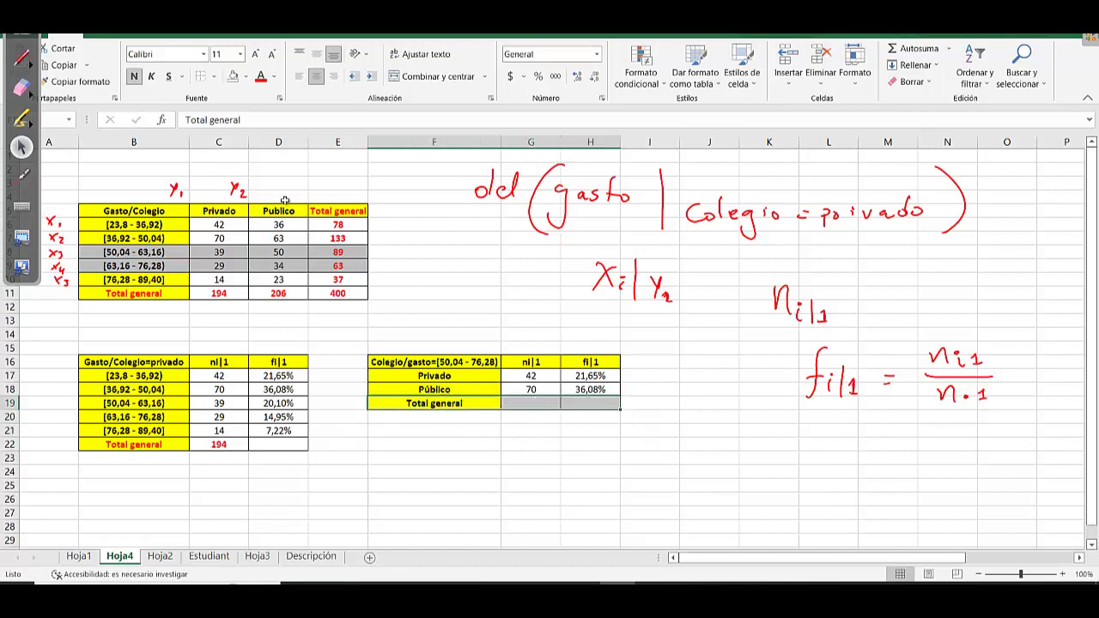
left_click(216, 79)
left_click(249, 200)
left_click(703, 404)
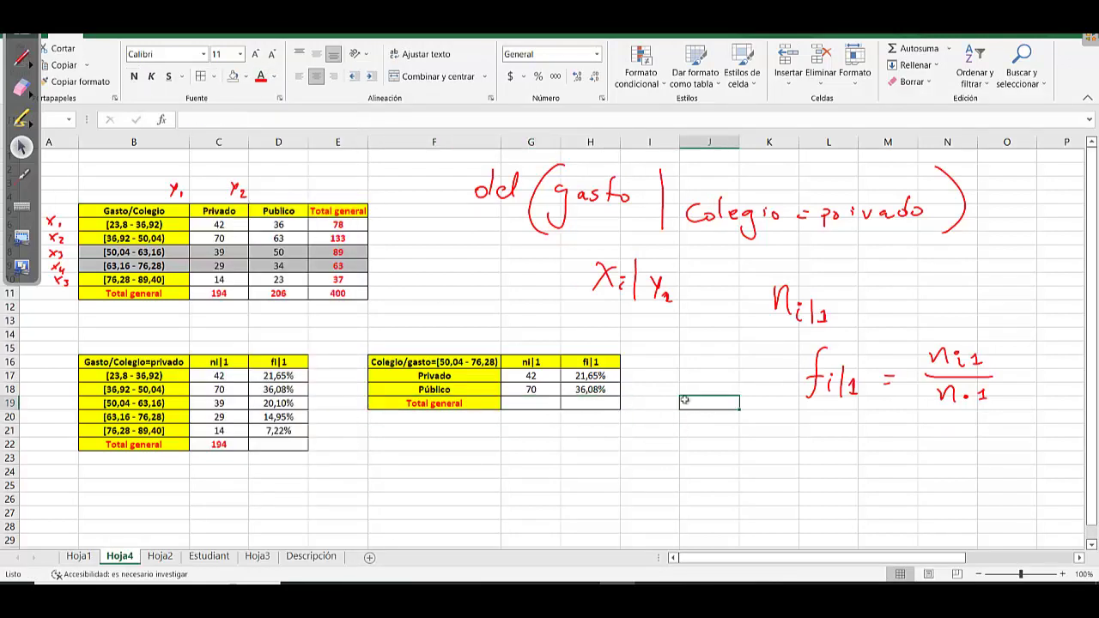
Clear the copied frequencies and percentages in G17:H18
left_click(541, 378)
left_click_drag(541, 378, 591, 391)
key("Delete")
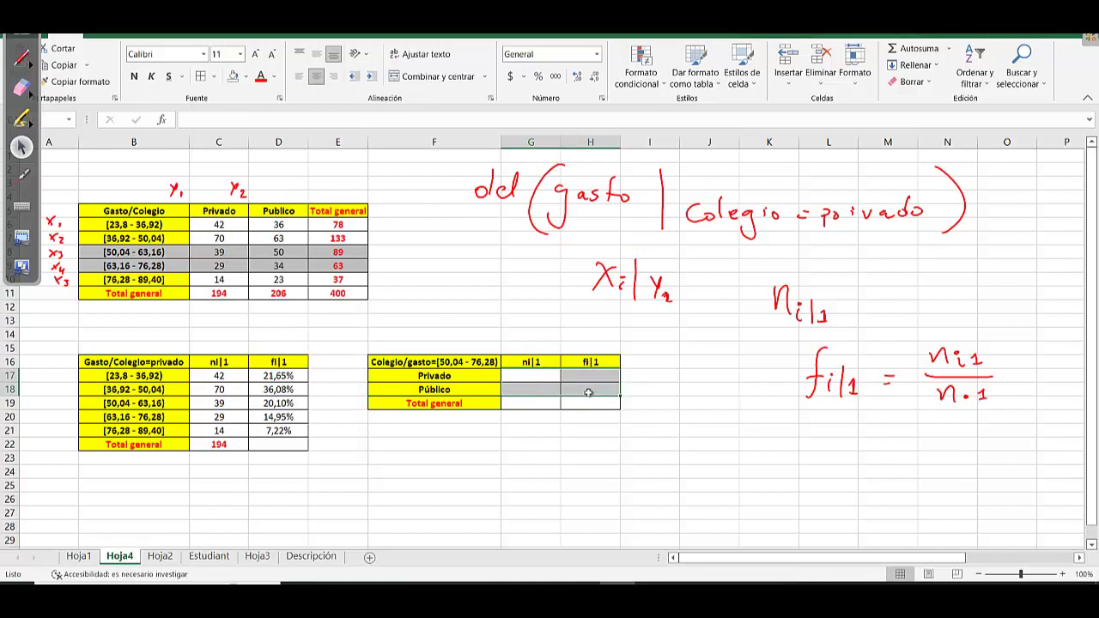
Change the frequency column header in G16 to nj|(3-4)
left_click(531, 373)
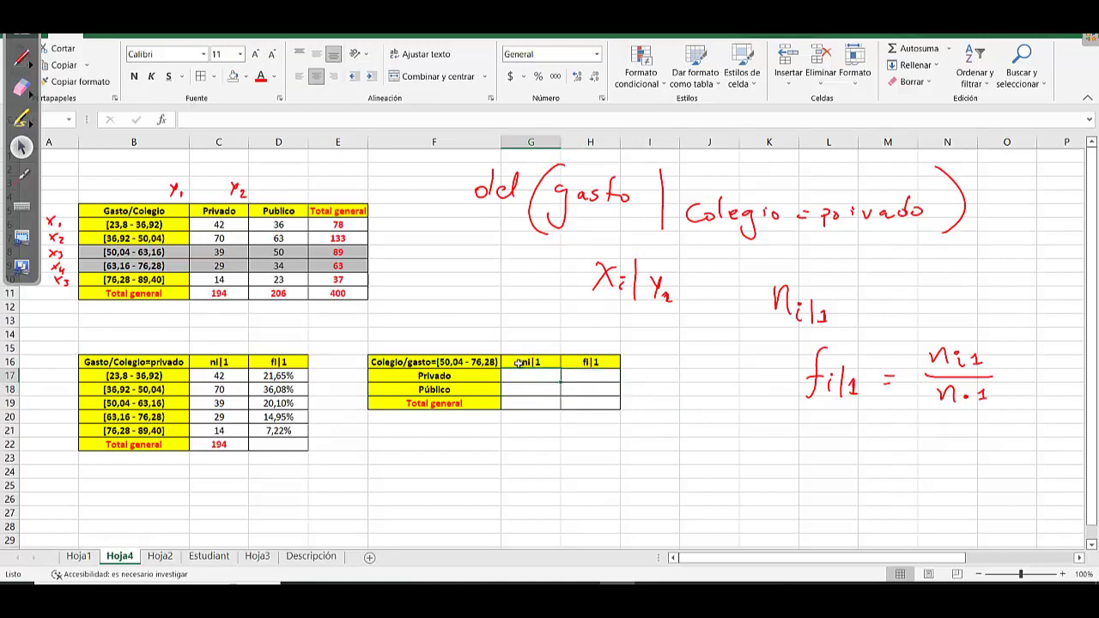
left_click(409, 361)
left_click(530, 366)
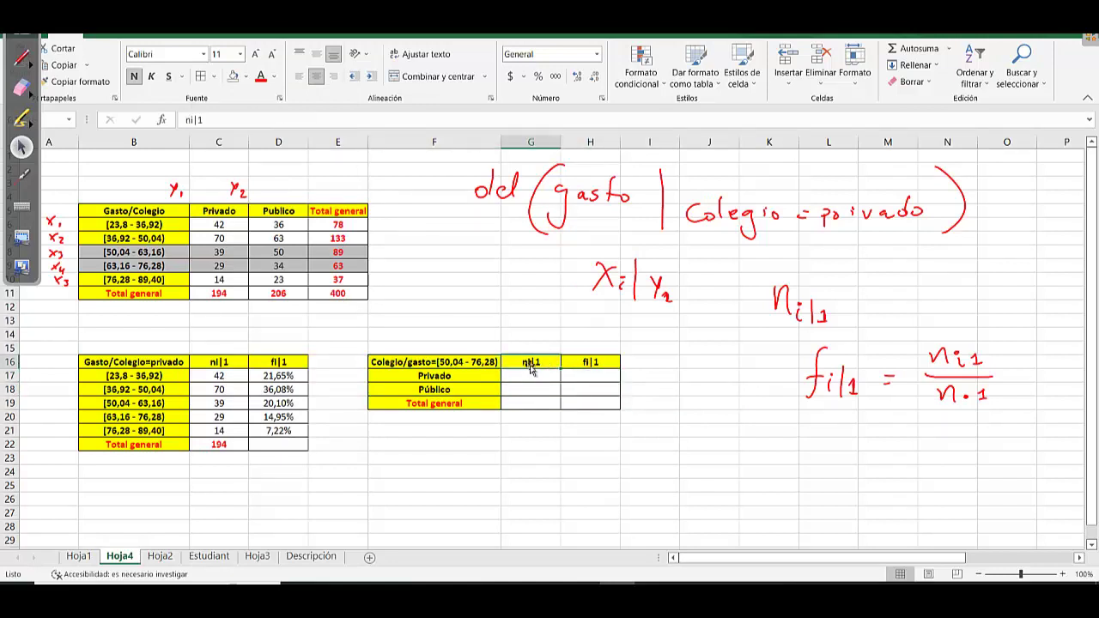
double_click(531, 364)
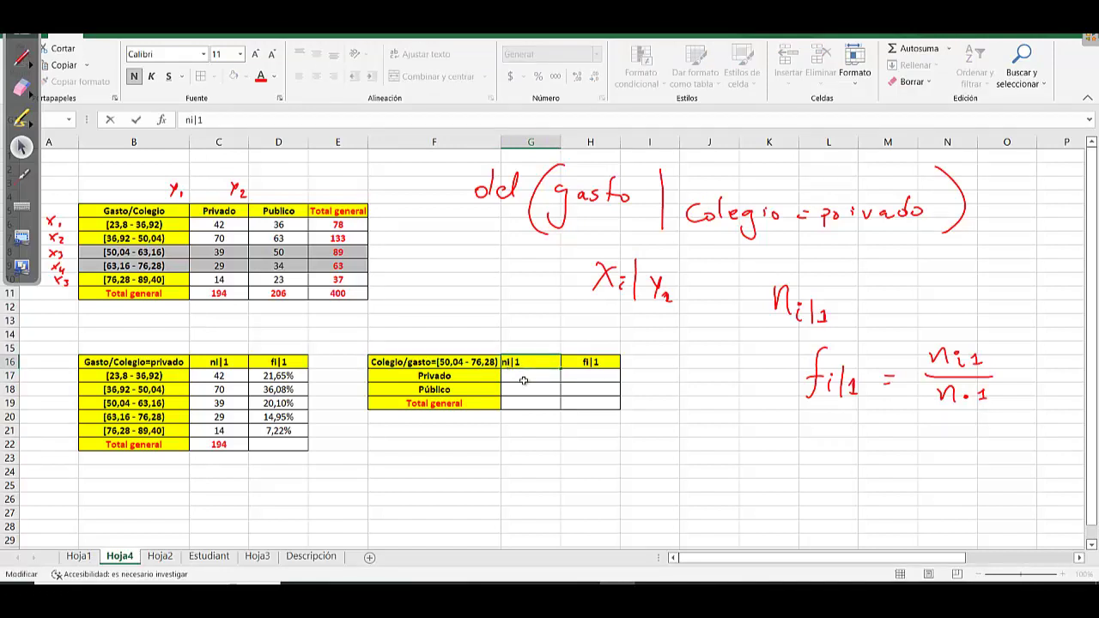
key("BackSpace")
type("j")
left_click(215, 294)
left_click(73, 255)
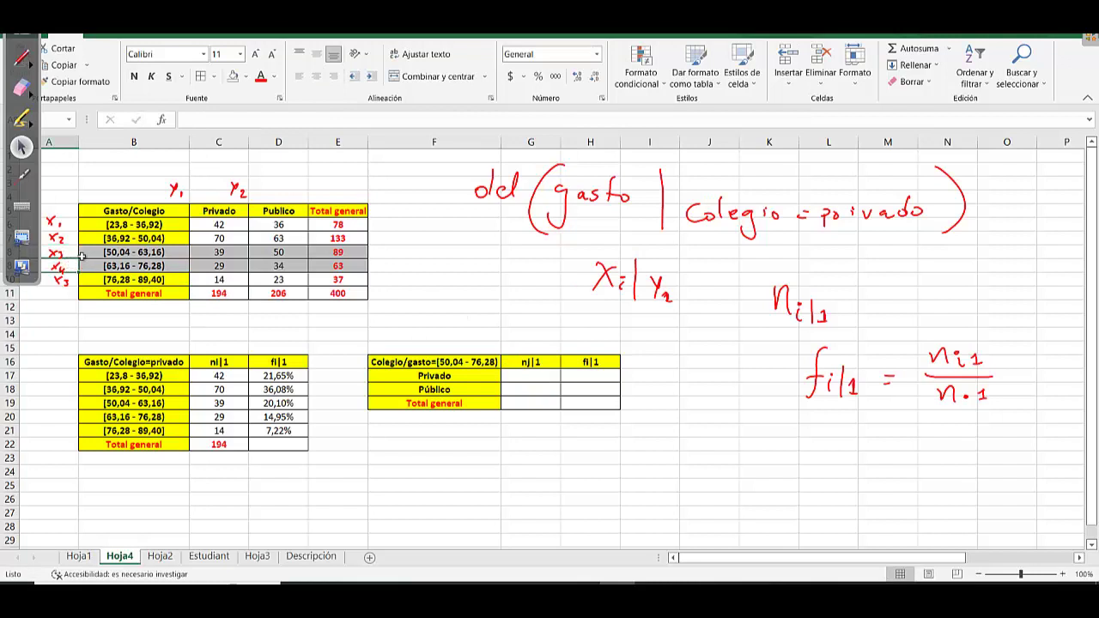
left_click(87, 257)
left_click(89, 262)
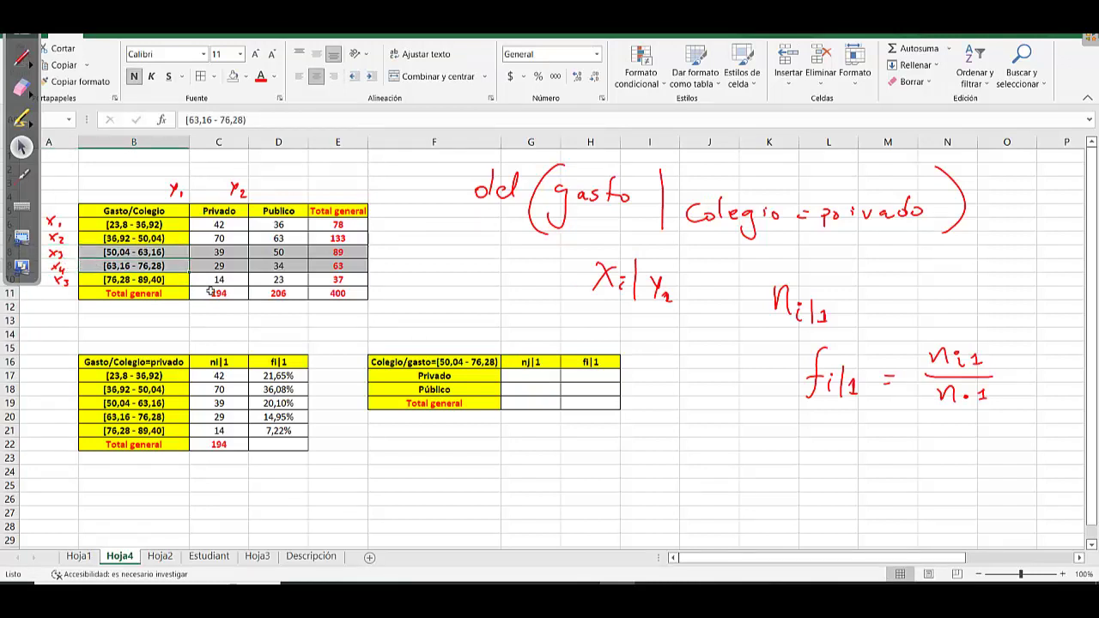
double_click(543, 363)
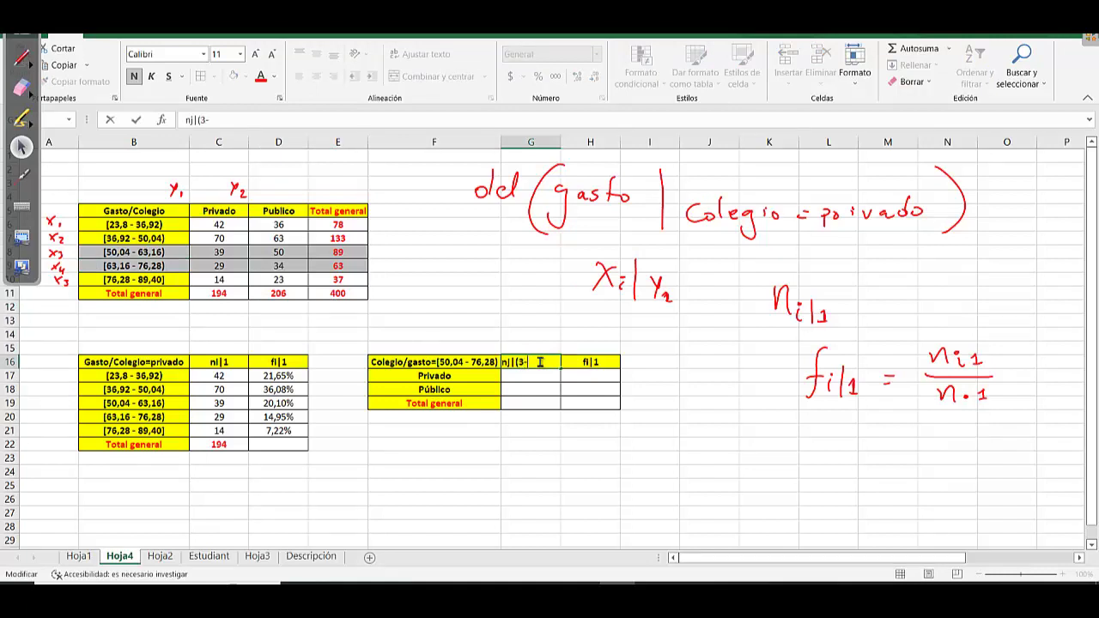
left_click(592, 399)
Change the relative frequency header in H16 to fj|(3-4)
double_click(590, 364)
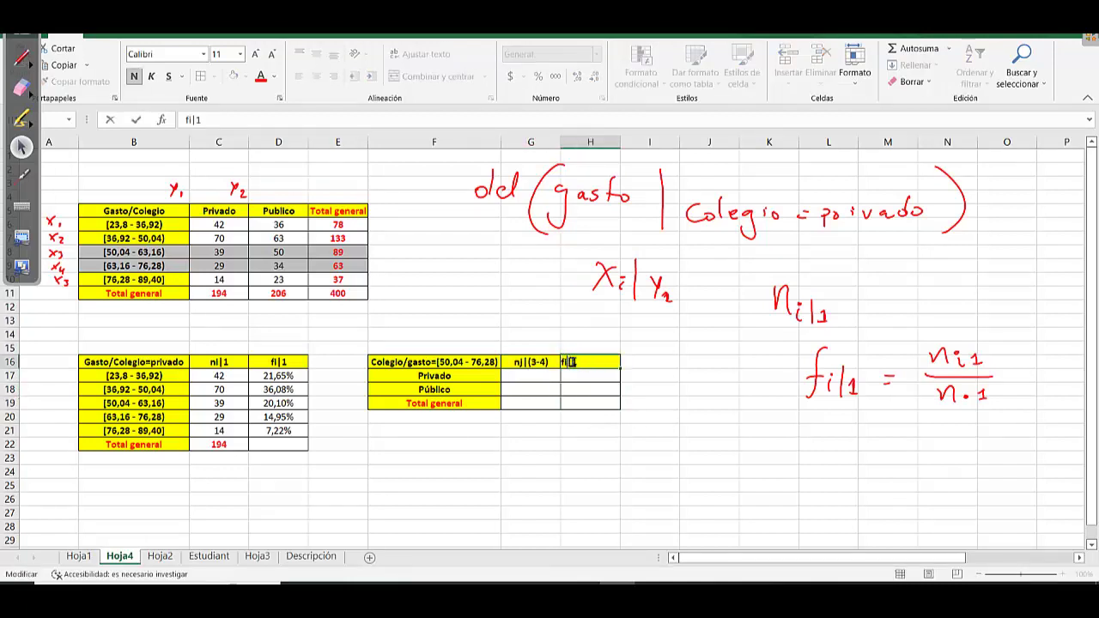
key("BackSpace")
type("j")
left_click(699, 396)
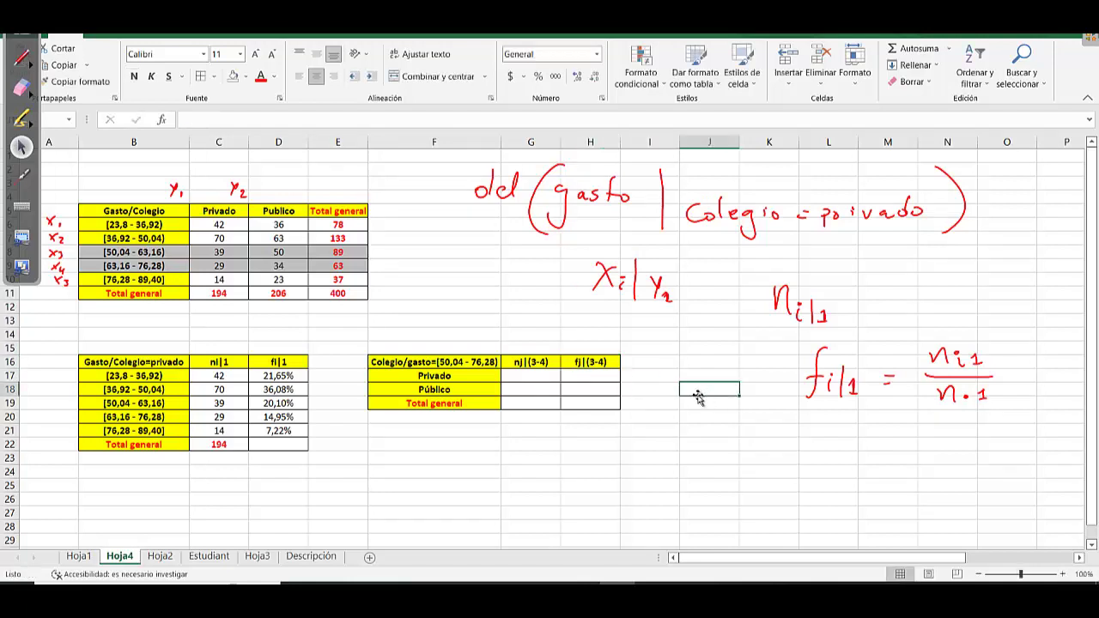
left_click(671, 389)
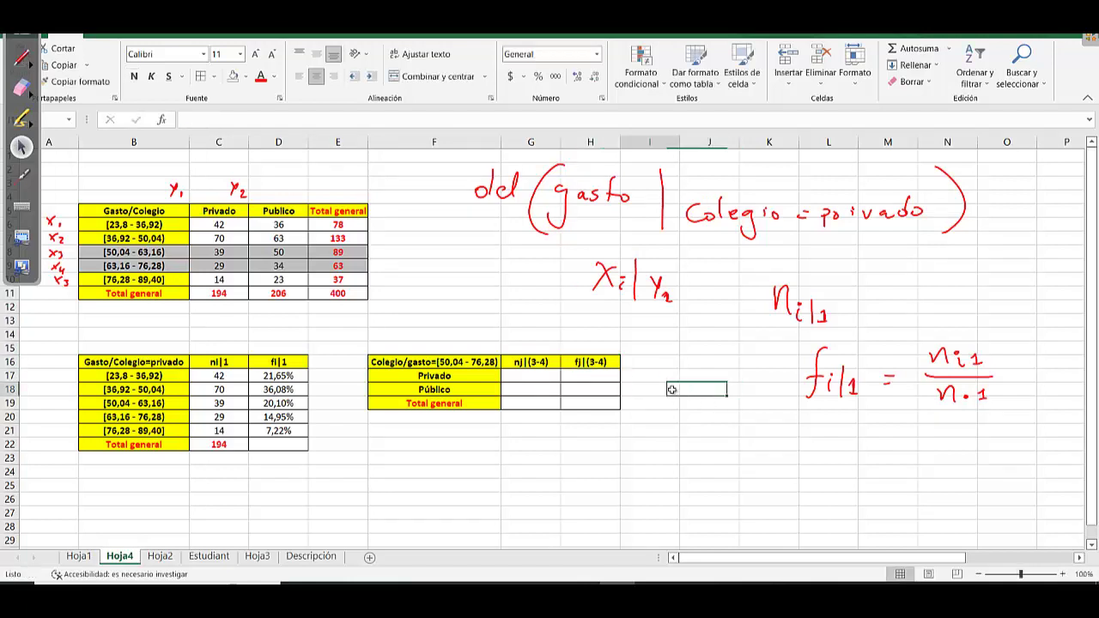
Check the Privado frequencies of the two shaded classes in C8:C9 and begin a formula in G17
left_click(549, 378)
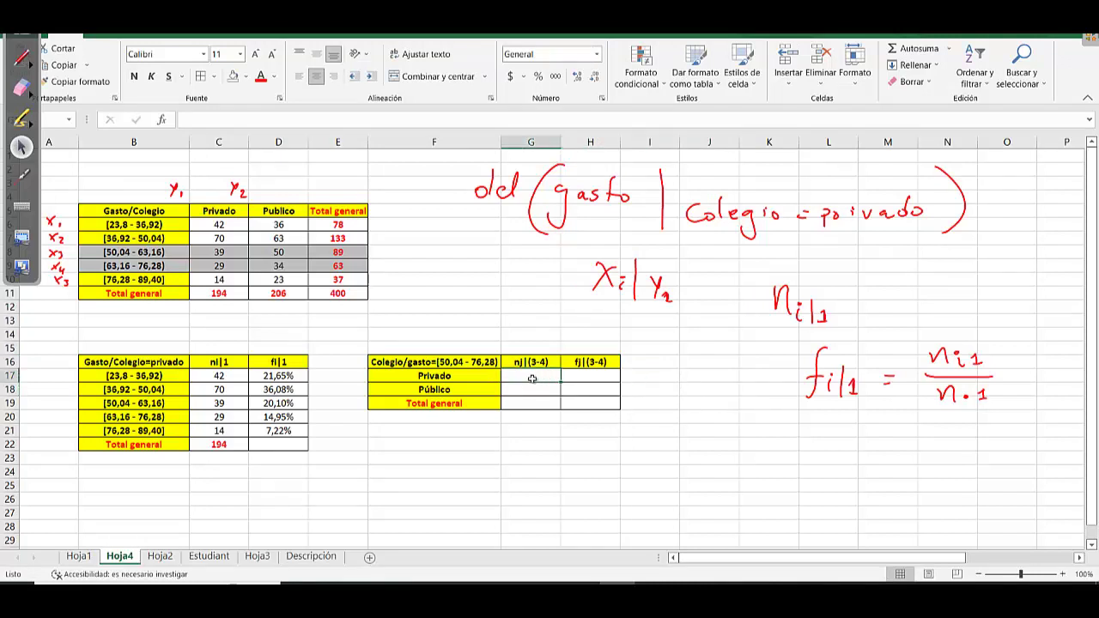
left_click(456, 379)
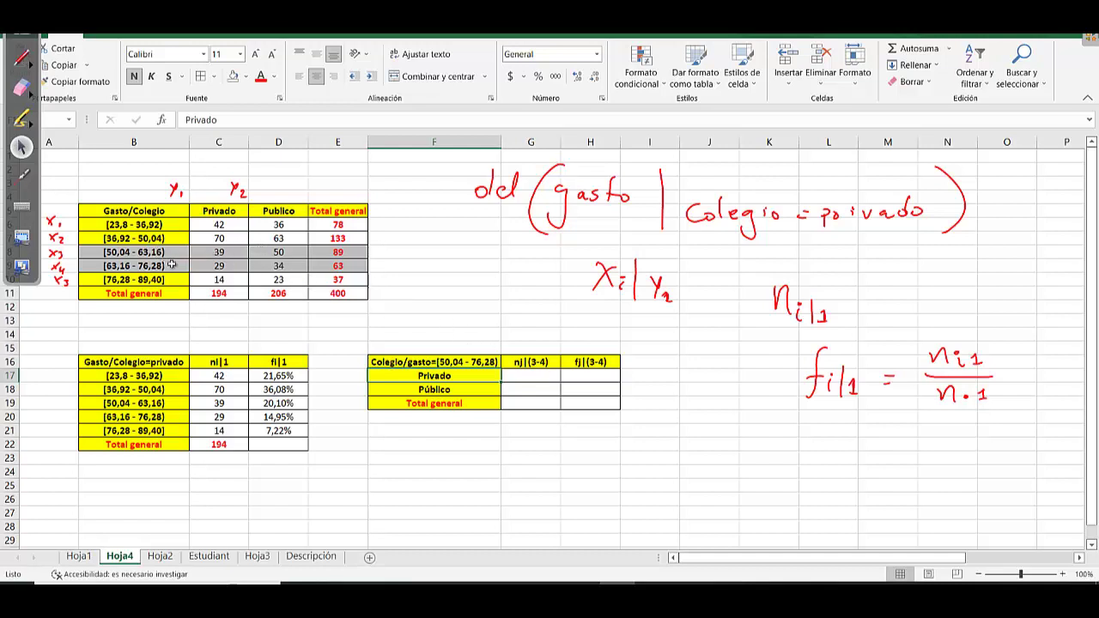
left_click_drag(218, 252, 221, 266)
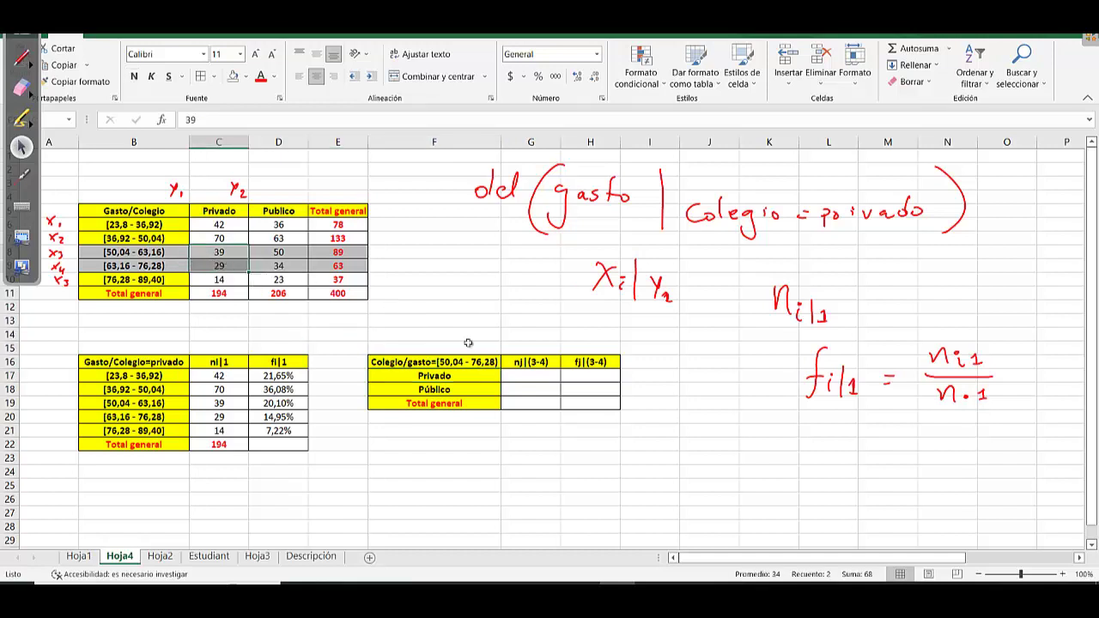
left_click(529, 374)
type("=")
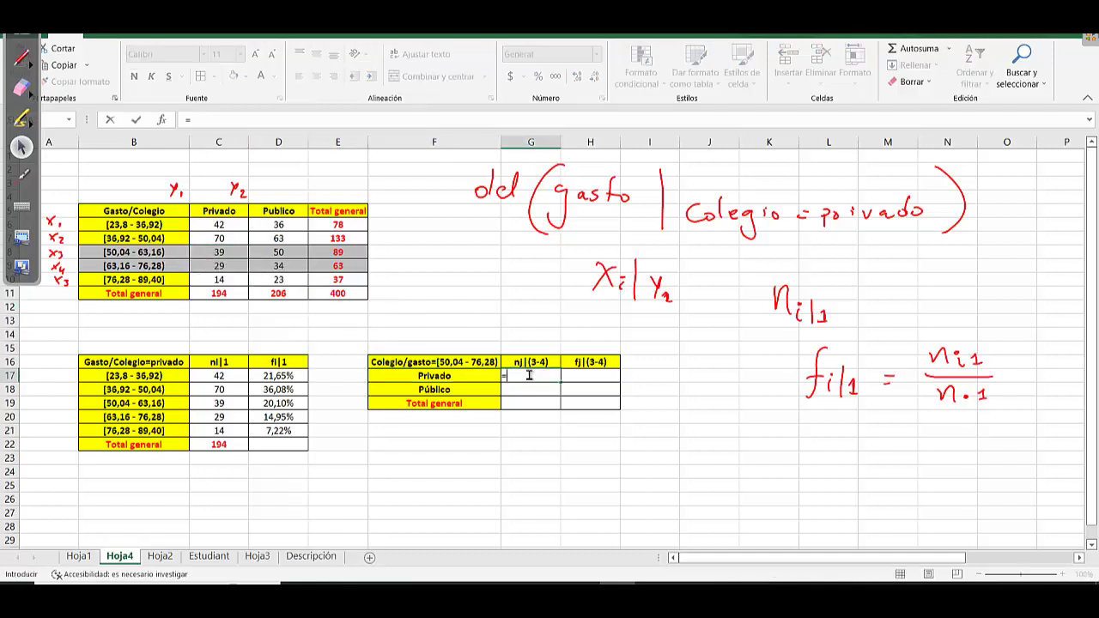
type("sum")
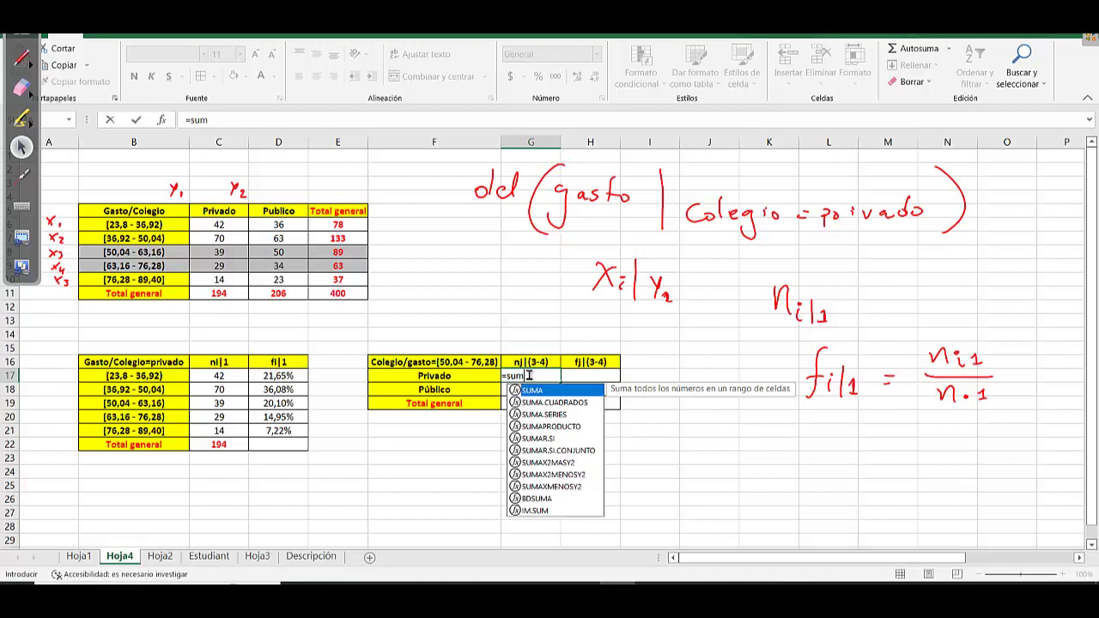
key("BackSpace")
key("BackSpace")
key("BackSpace")
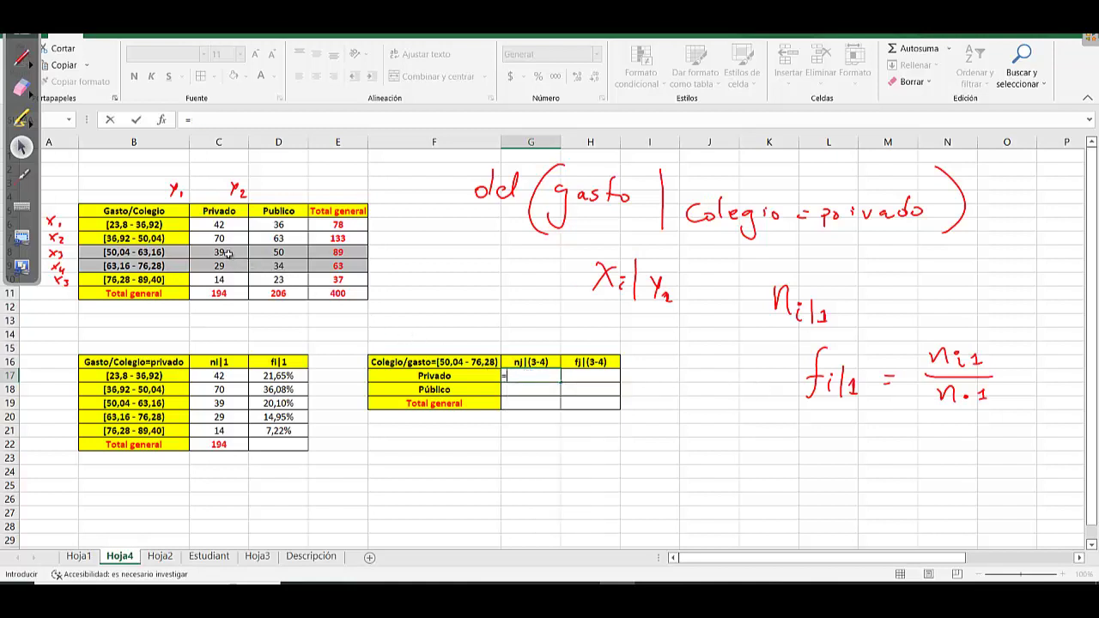
Complete the Privado frequency in G17 as =C8+C9, summing the two shaded classes
left_click(226, 251)
type("+")
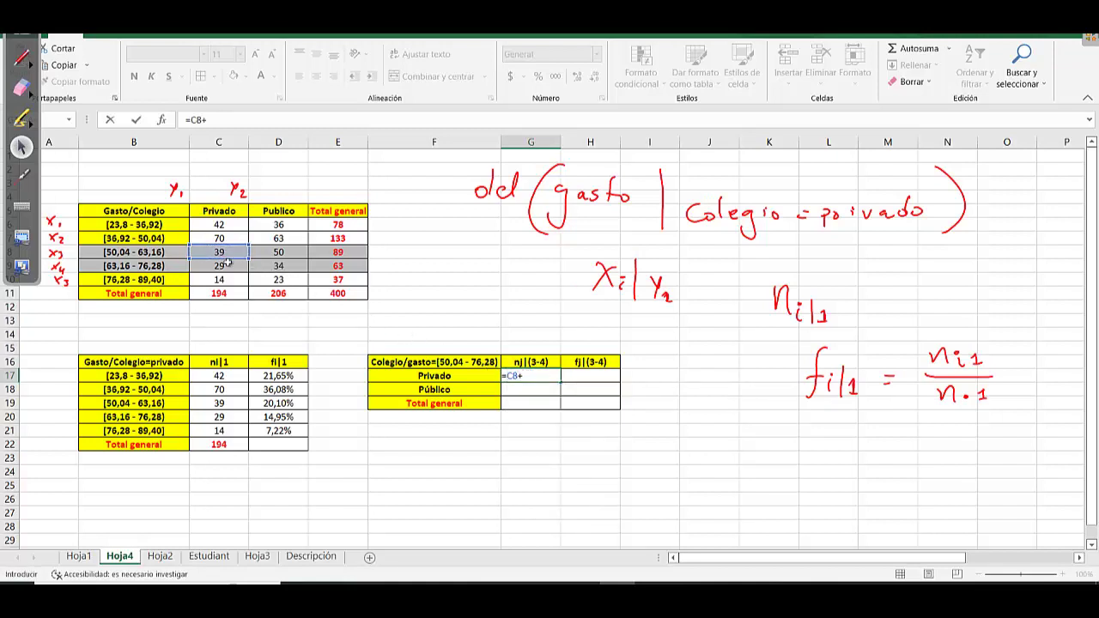
left_click(227, 263)
key("Return")
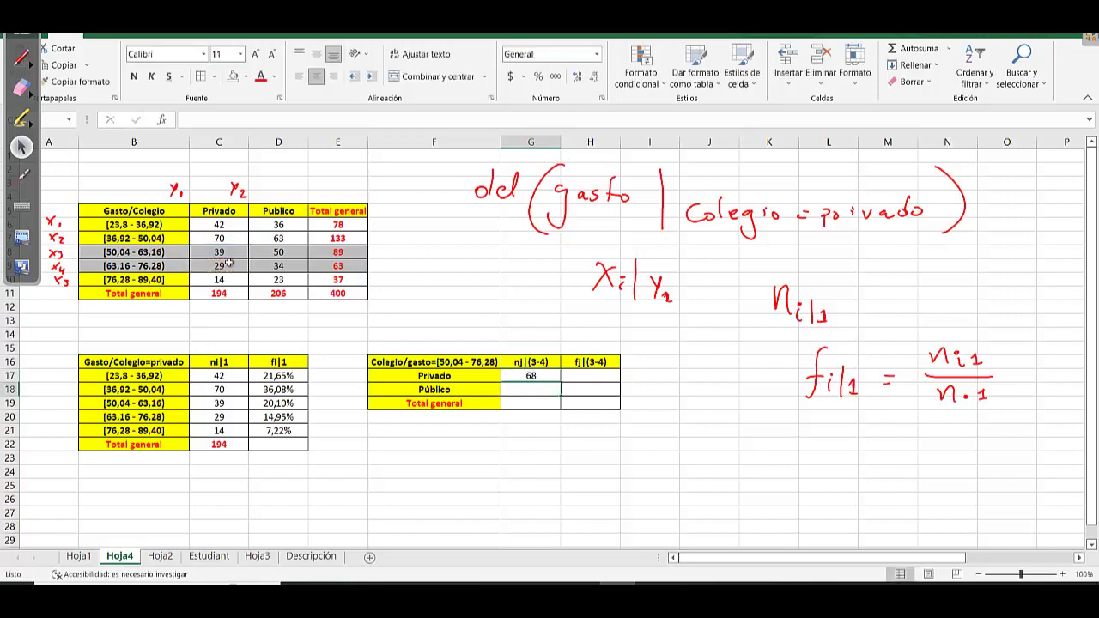
Calculate the Público frequency in G18 as =D8+D9 from the two shaded classes
left_click(463, 402)
left_click(440, 389)
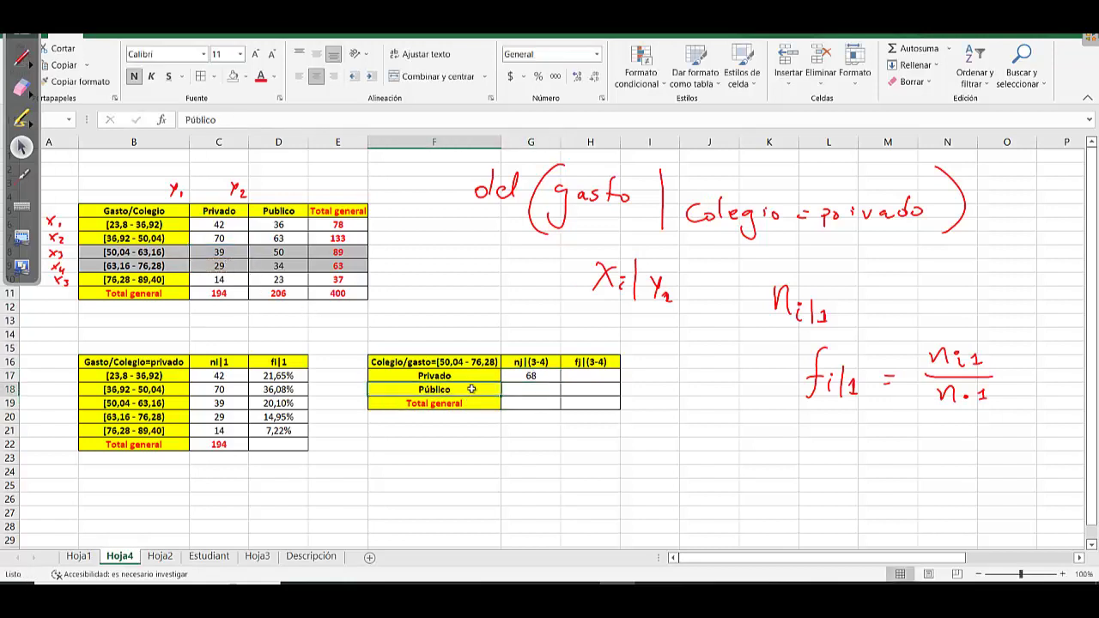
left_click(525, 389)
type("=")
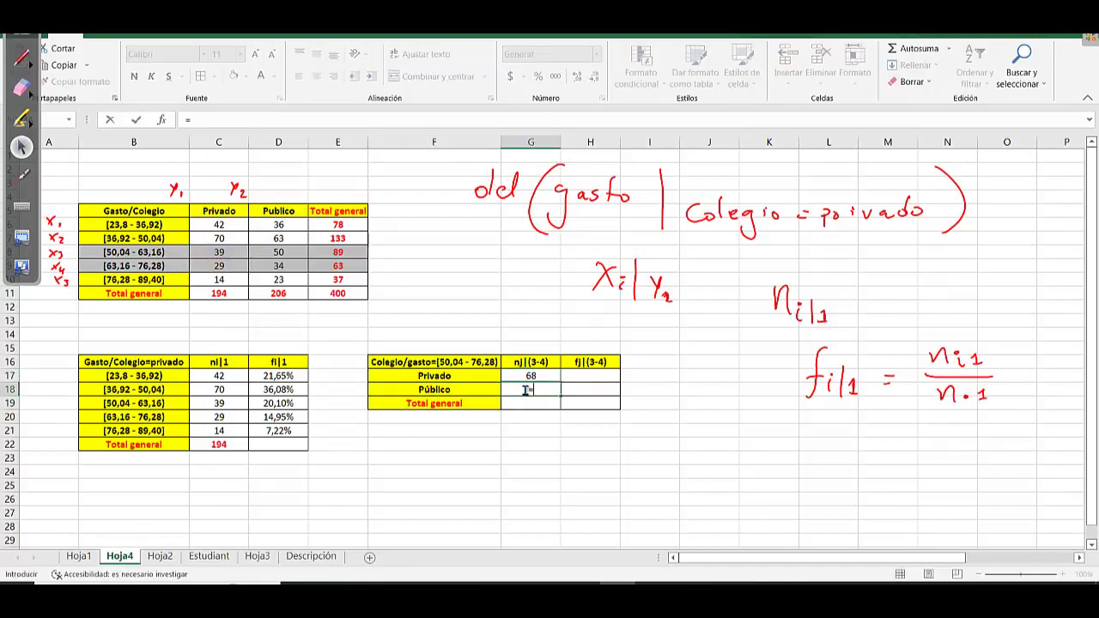
left_click(279, 251)
type("+")
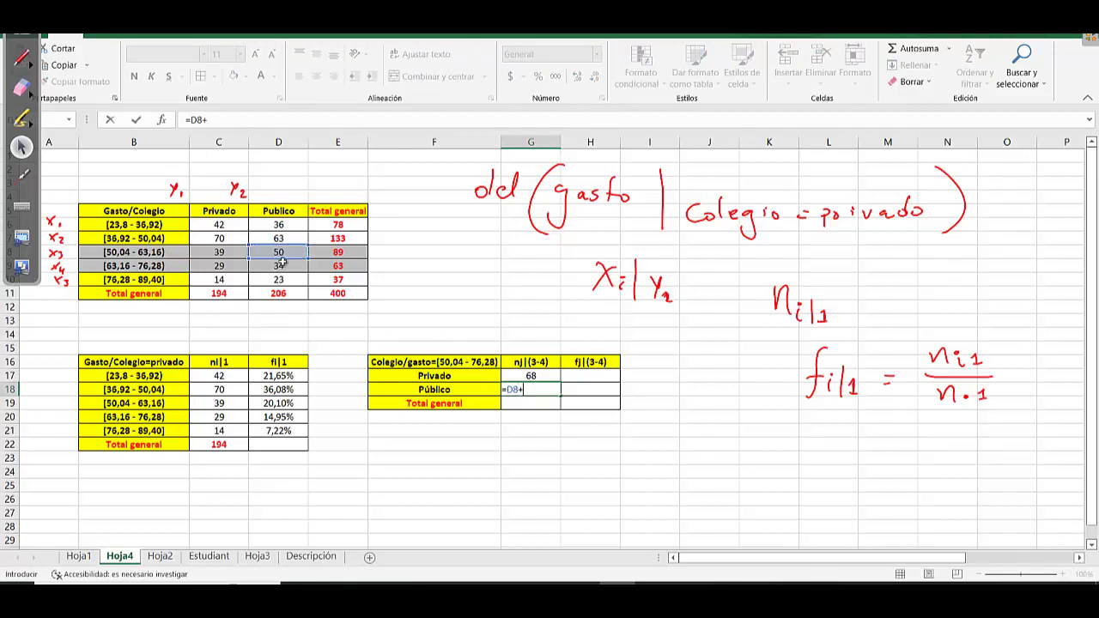
left_click(282, 266)
key("Return")
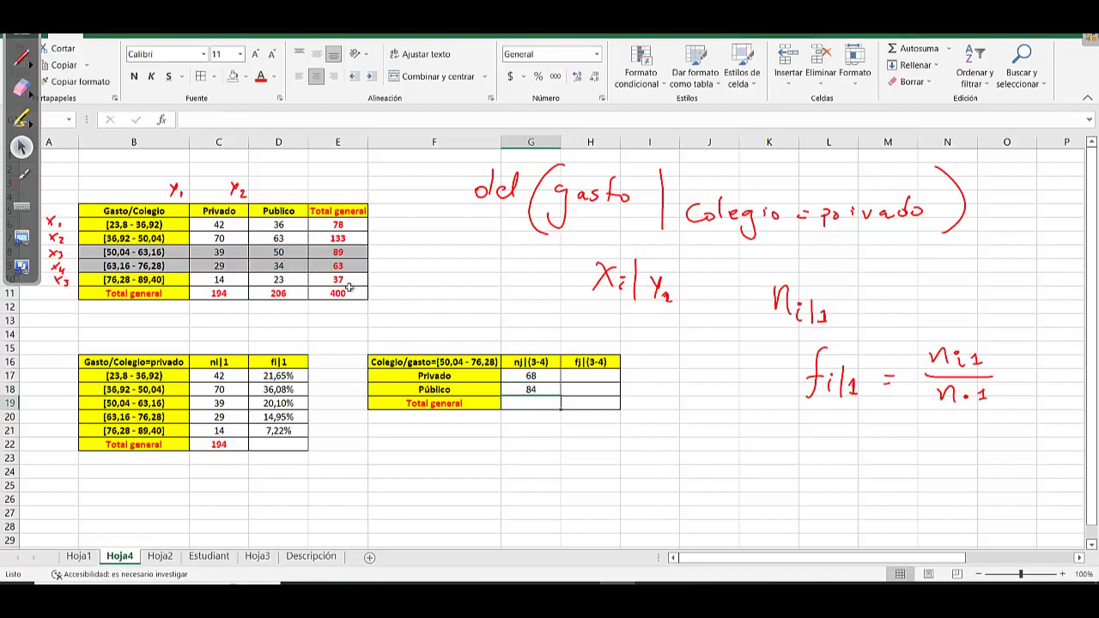
Sum the frequencies G17:G18 in the Total general cell G19 and make the total row F19:H19 bold
left_click_drag(339, 252, 342, 263)
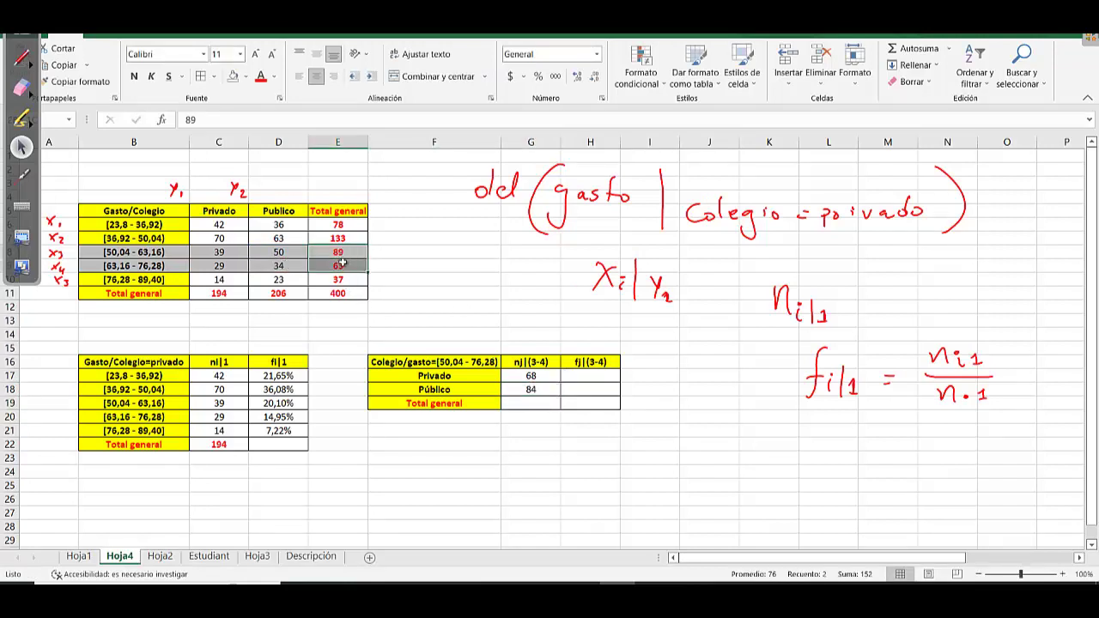
left_click_drag(544, 375, 550, 404)
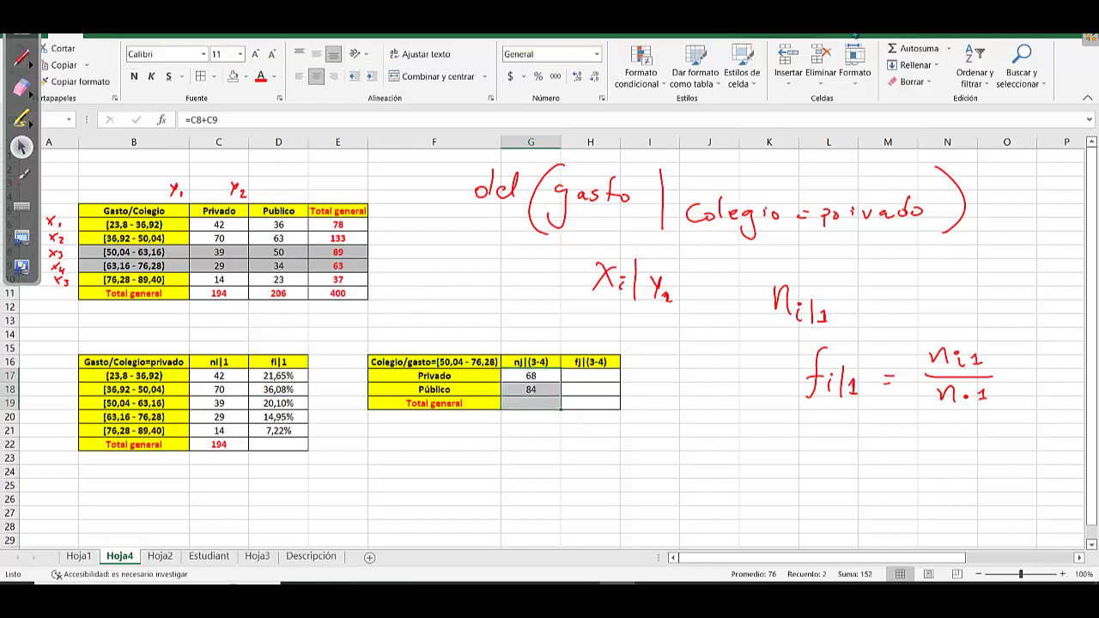
left_click(906, 49)
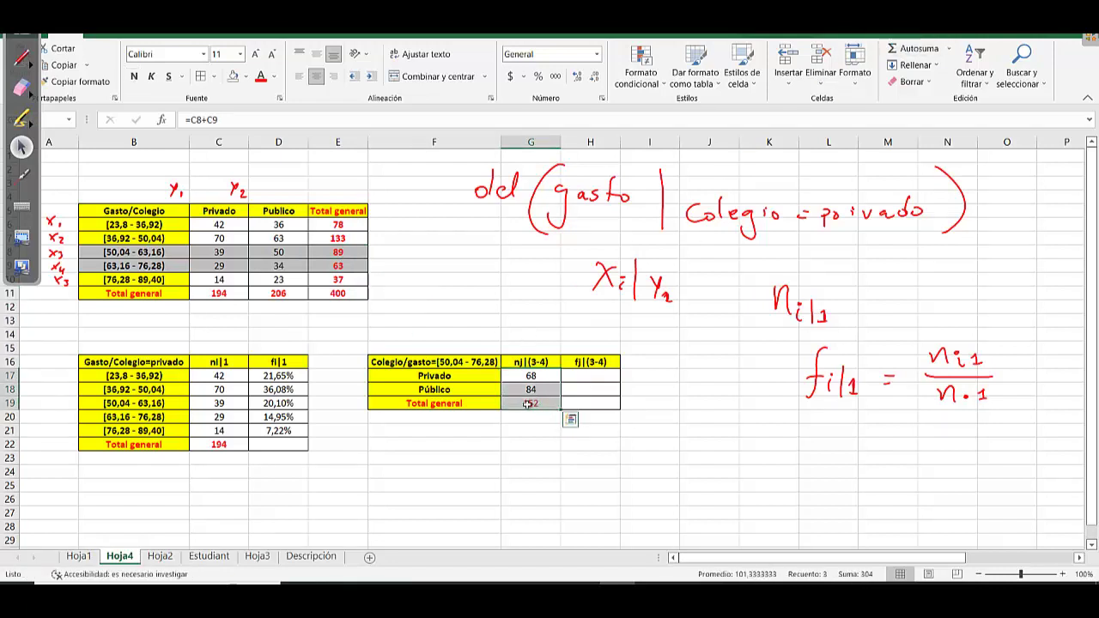
left_click_drag(468, 403, 593, 404)
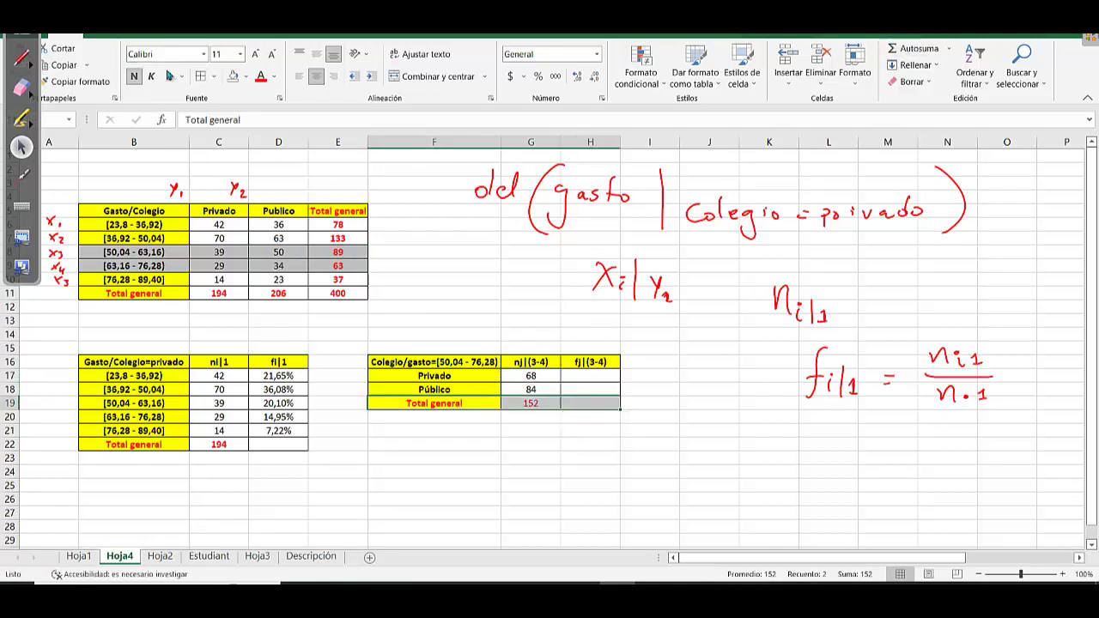
left_click(136, 77)
left_click(136, 77)
Check the G19 total against the shaded classes' totals in E8:E9 and calculate the Privado relative frequency in H17 as =G17/G19
left_click(582, 375)
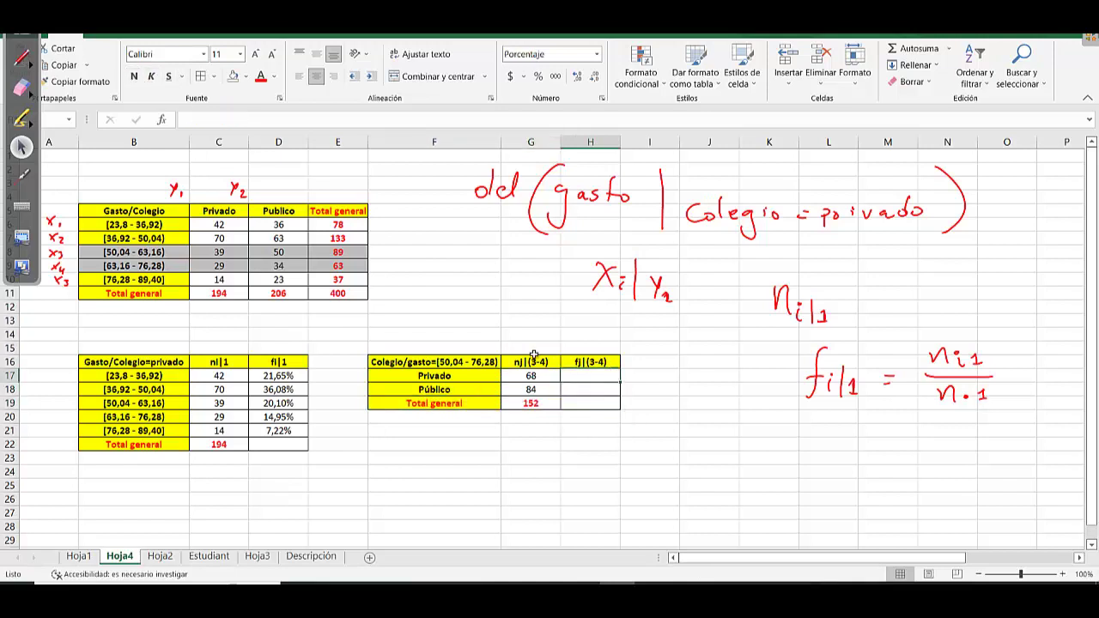
left_click_drag(530, 361, 532, 403)
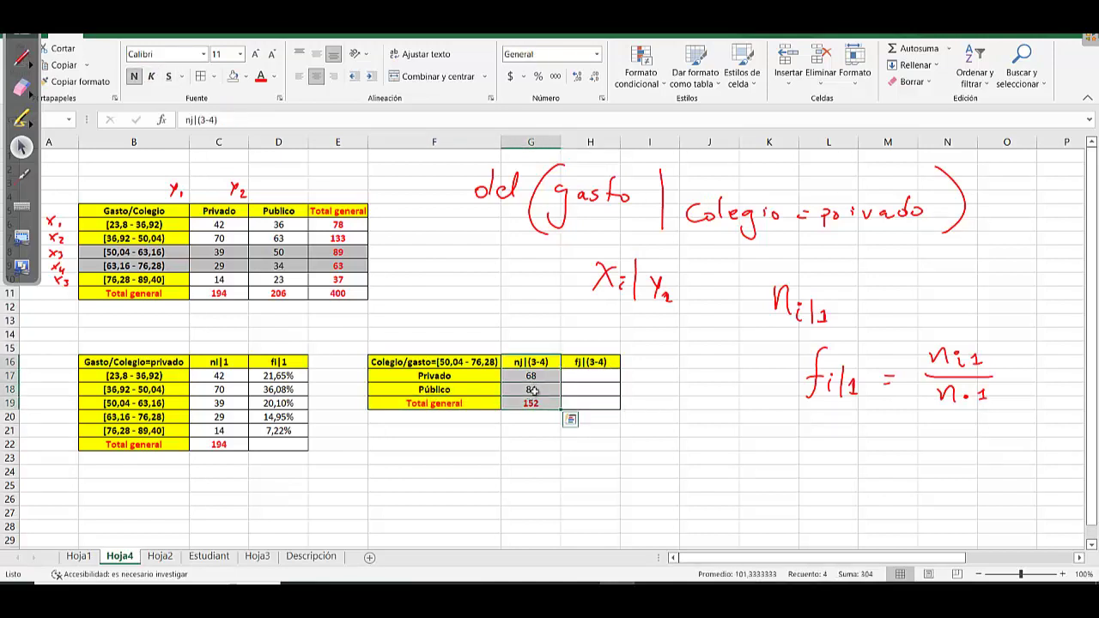
left_click(533, 403)
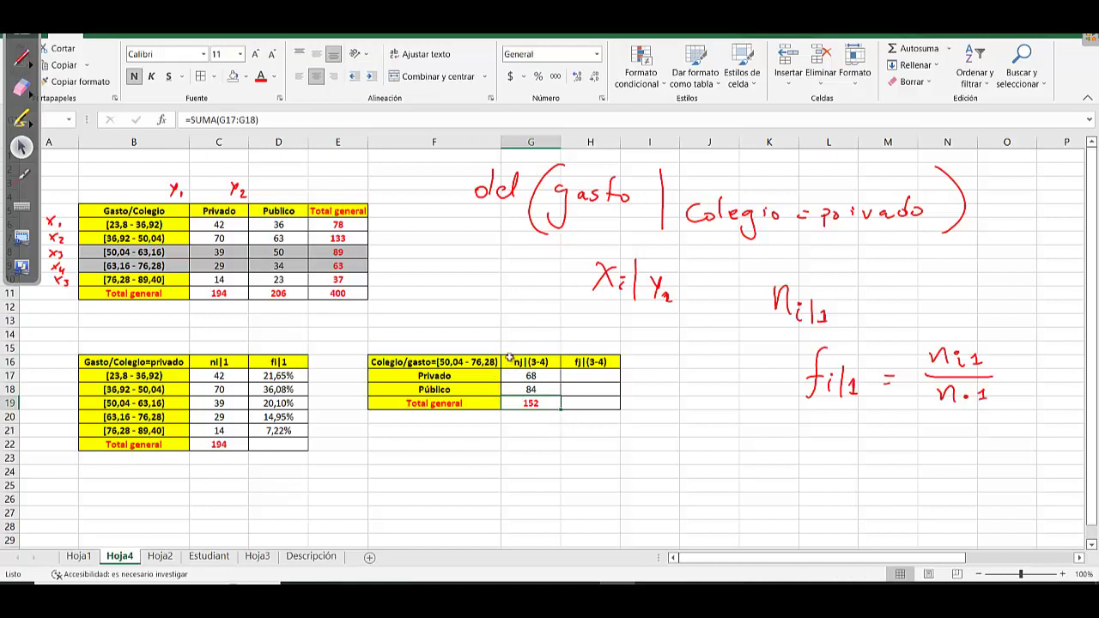
left_click_drag(131, 252, 139, 264)
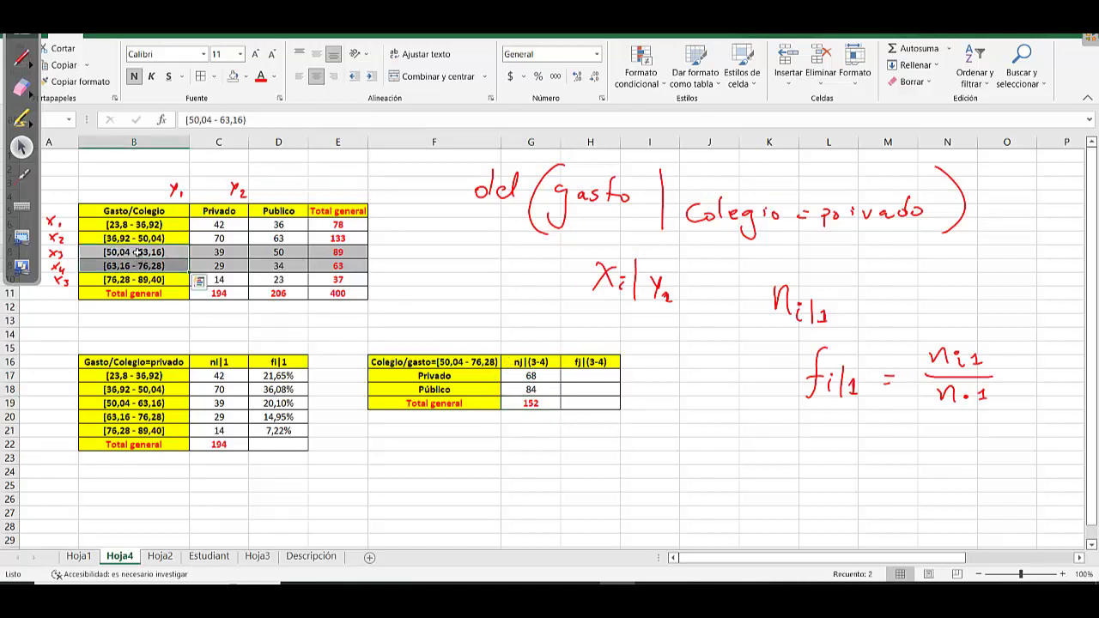
left_click(354, 254)
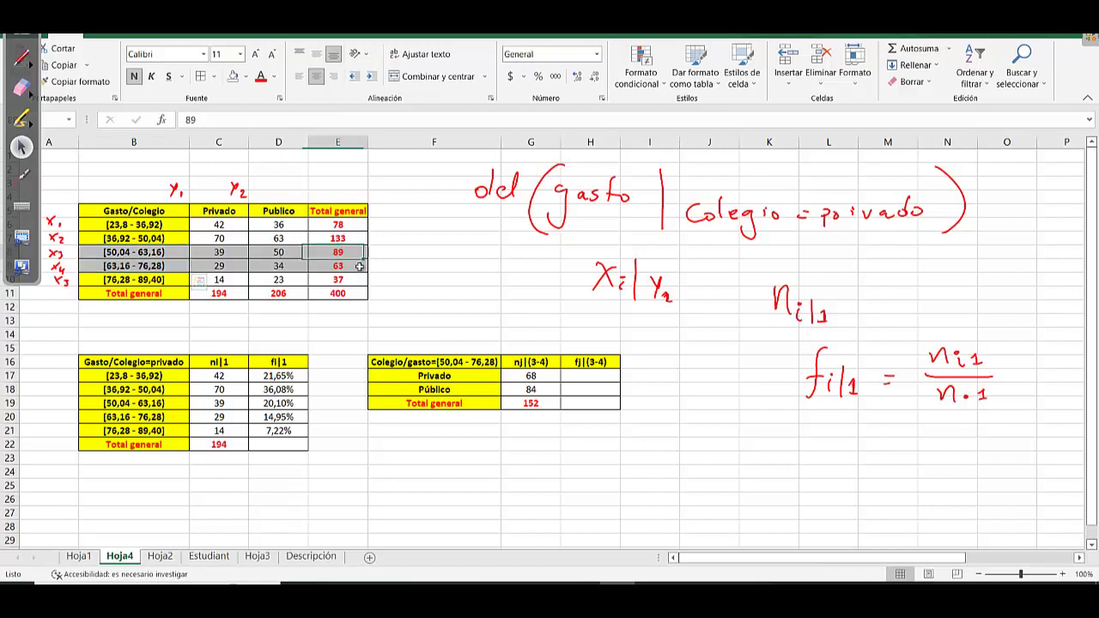
left_click_drag(358, 267, 359, 267)
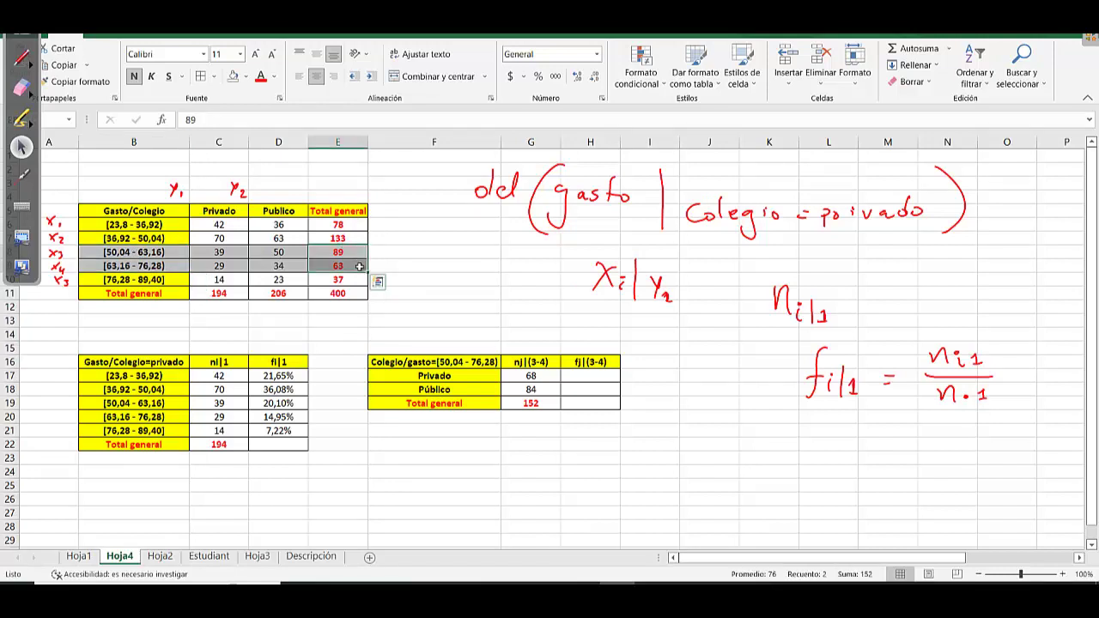
left_click(592, 375)
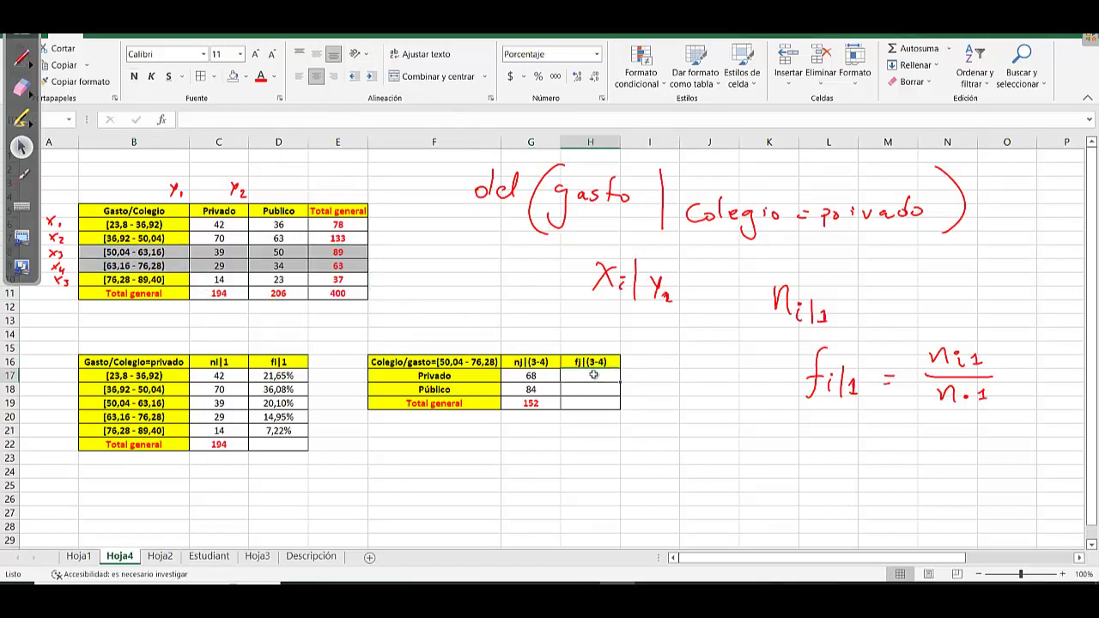
type("=")
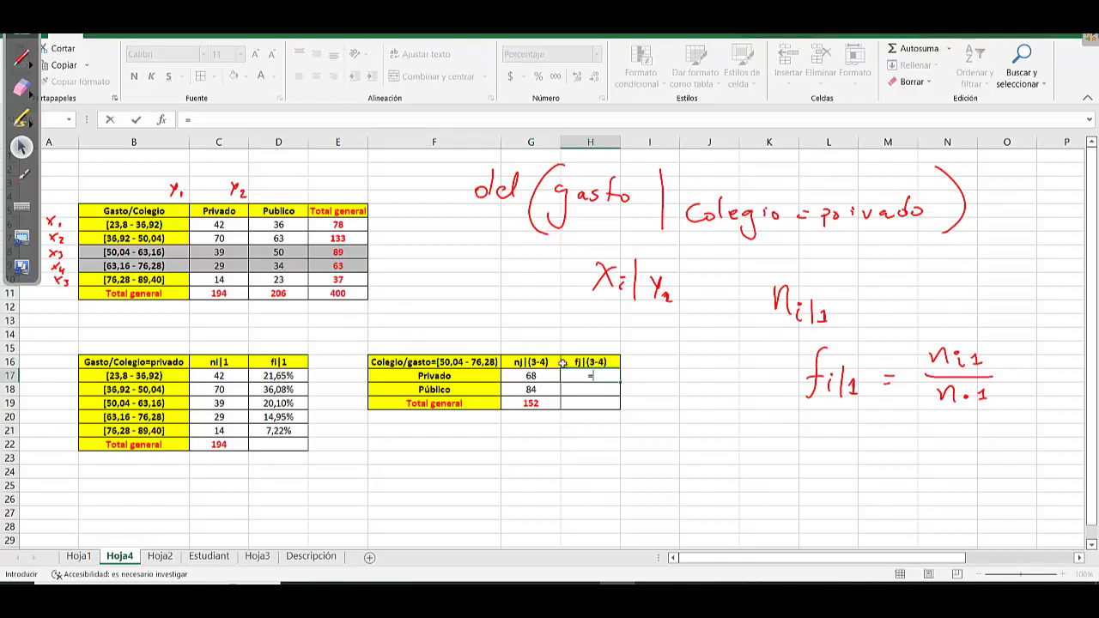
left_click(540, 376)
type("/")
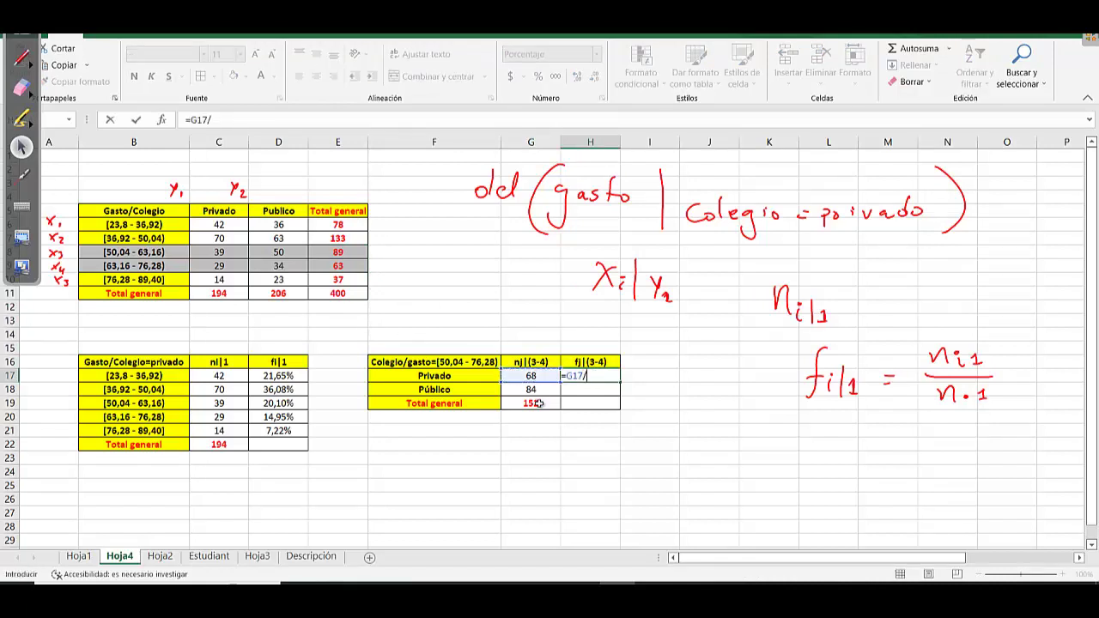
left_click(533, 403)
key("Return")
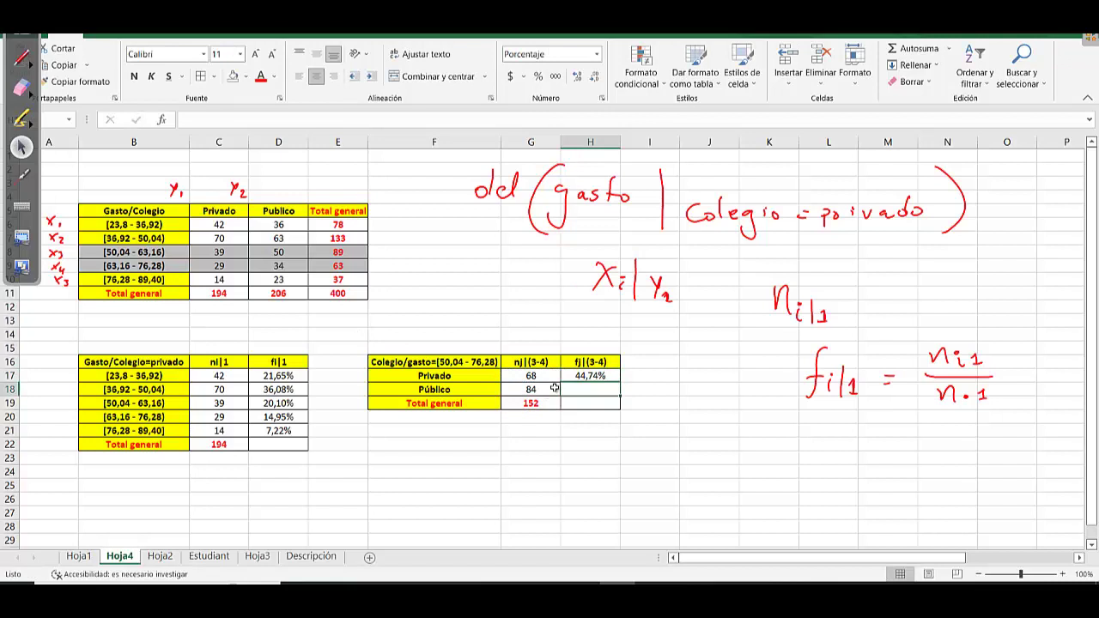
Try to calculate the Público relative frequency in H18 as =G18/G19
type("=")
left_click(542, 389)
type("/")
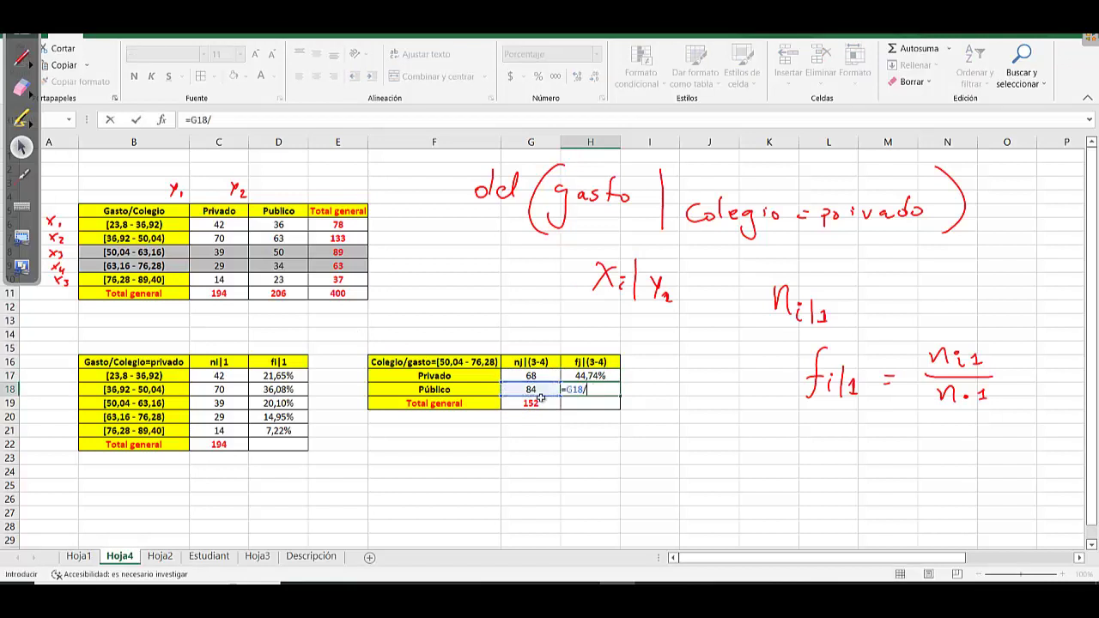
left_click(541, 402)
key("Return")
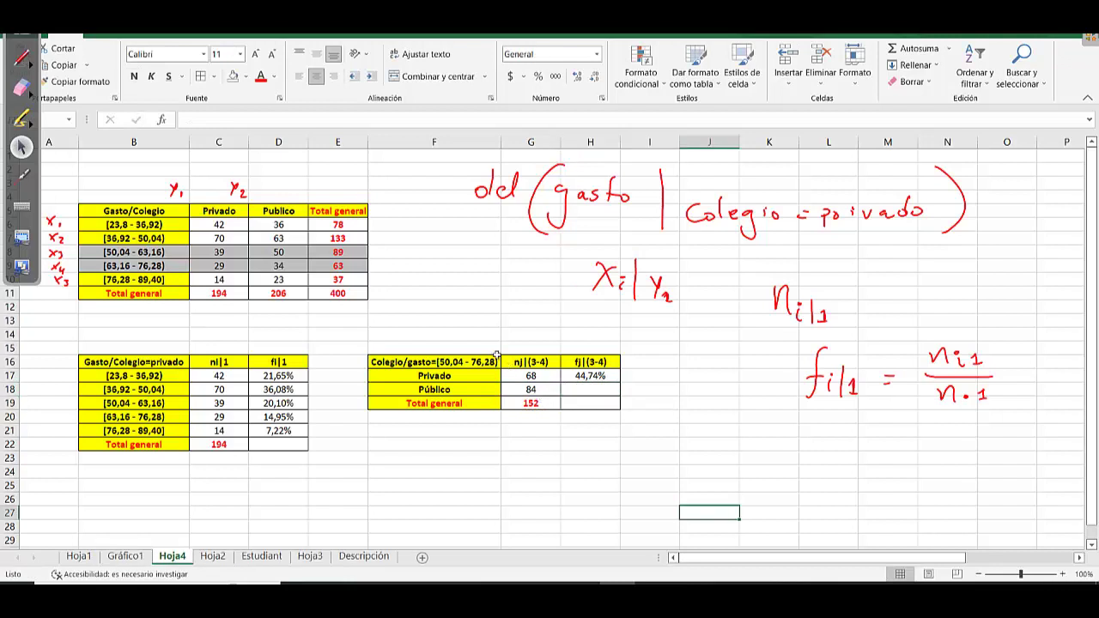
Erase all the red handwritten annotations over the worksheet and return to the normal pointer
left_click(495, 352)
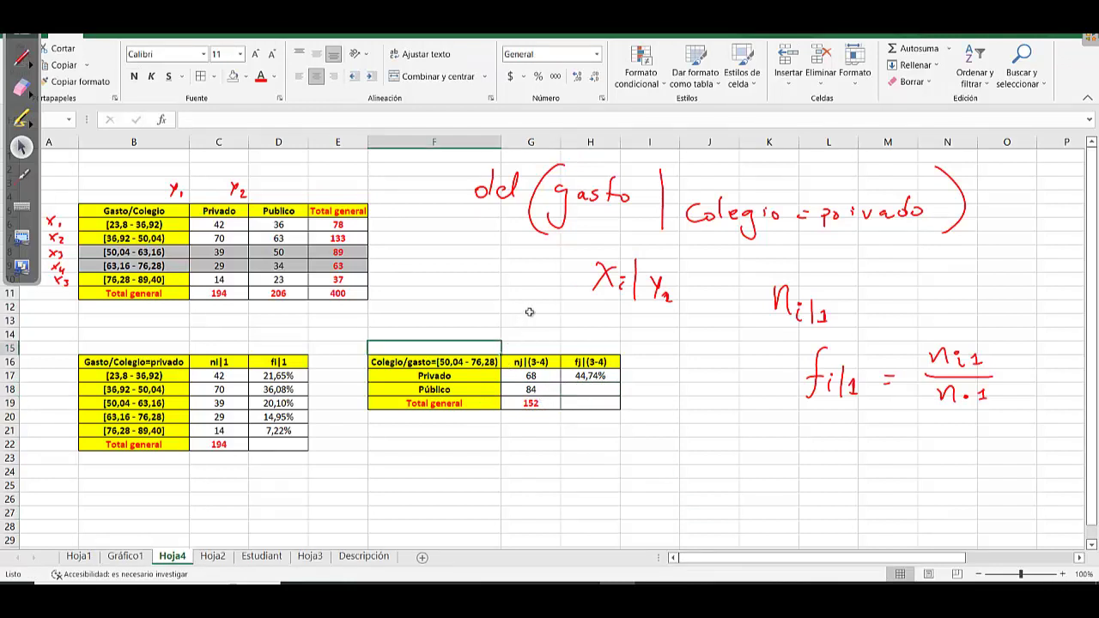
left_click(22, 88)
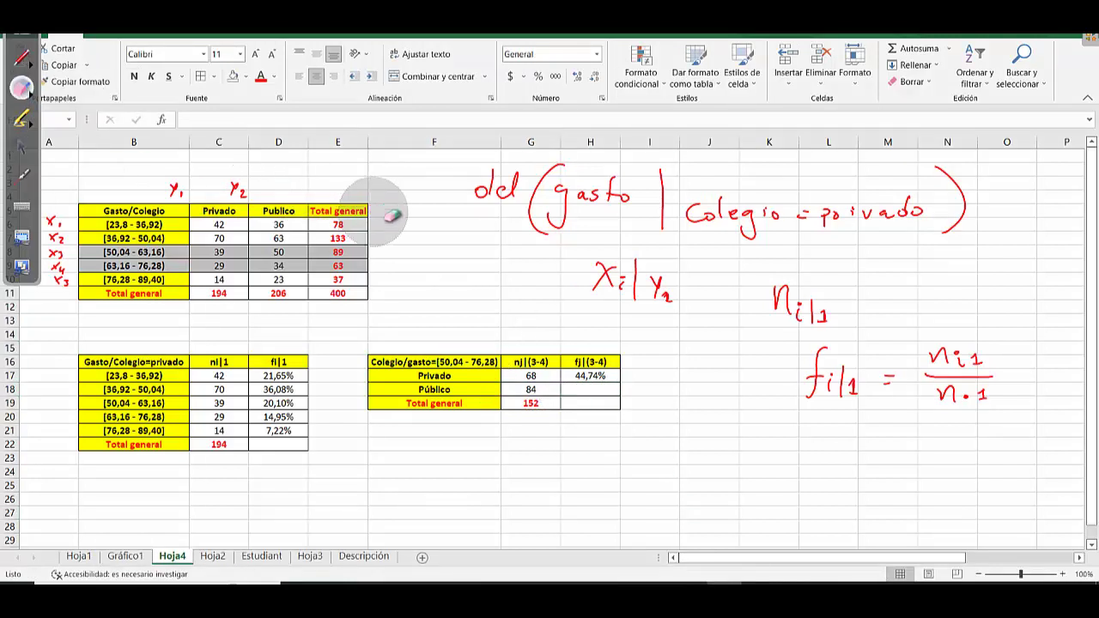
mouse_move(372, 206)
left_mouse_down()
mouse_move(1084, 158)
mouse_move(753, 284)
mouse_move(830, 430)
mouse_move(750, 351)
mouse_move(206, 206)
mouse_move(68, 187)
mouse_move(55, 291)
left_mouse_up()
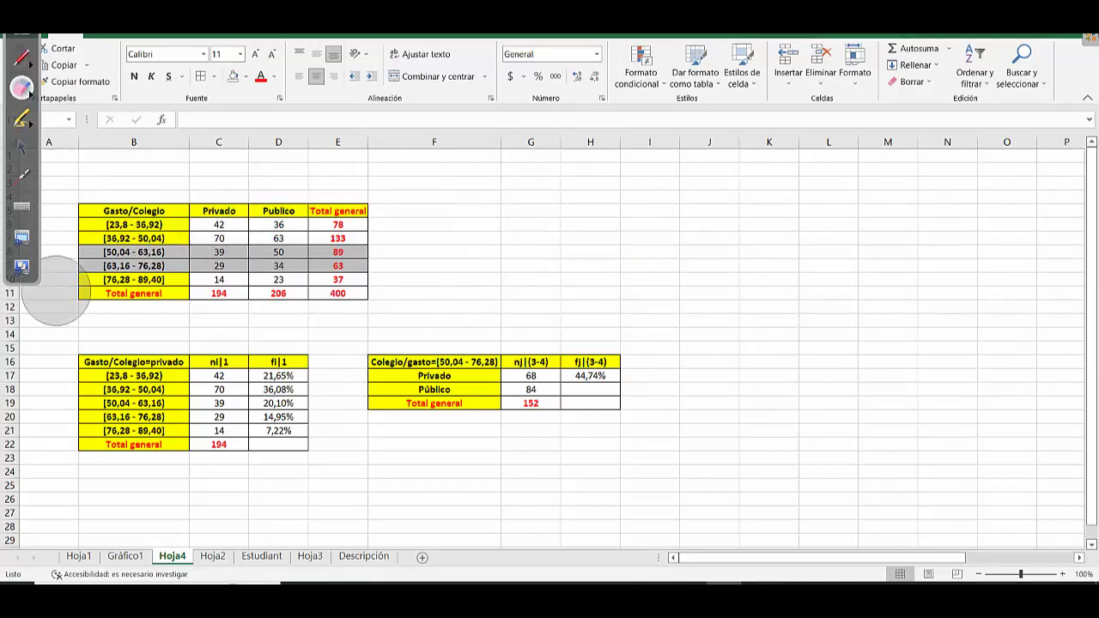
left_click(22, 146)
Examine the Gasto/Colegio=privado table's frequencies and percentages for the first three spending classes
left_click(222, 386)
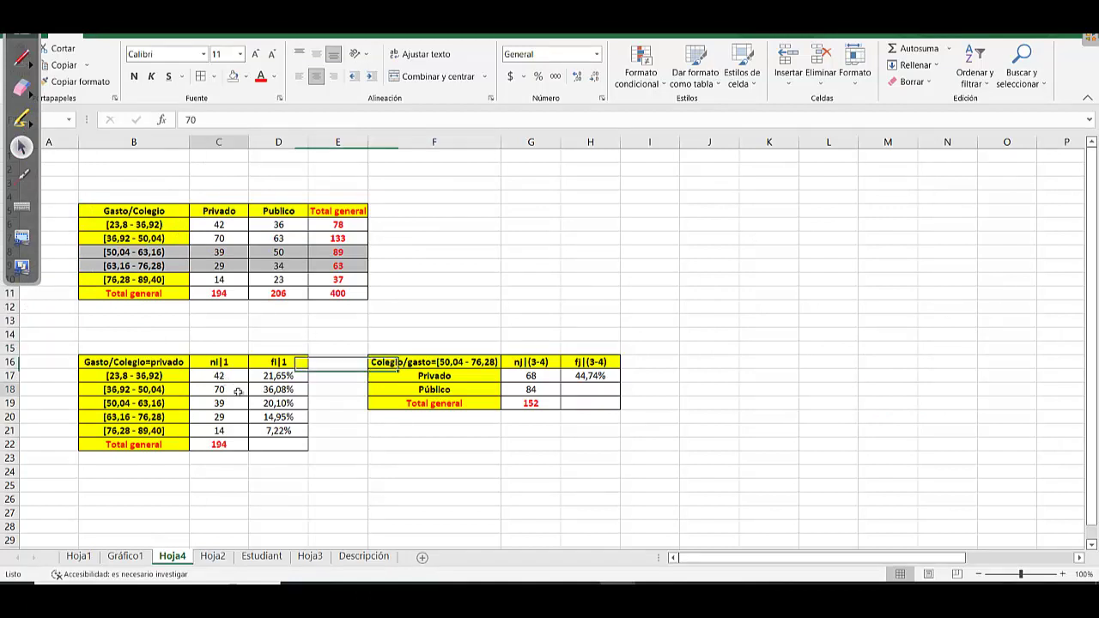
left_click(279, 390)
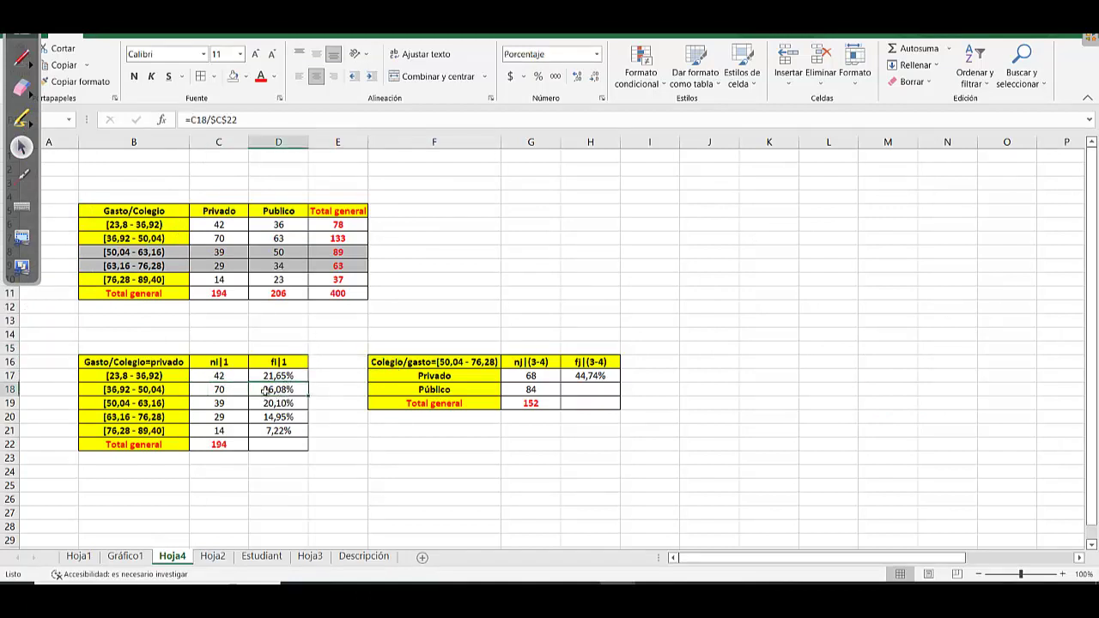
left_click(170, 364)
left_click(176, 390)
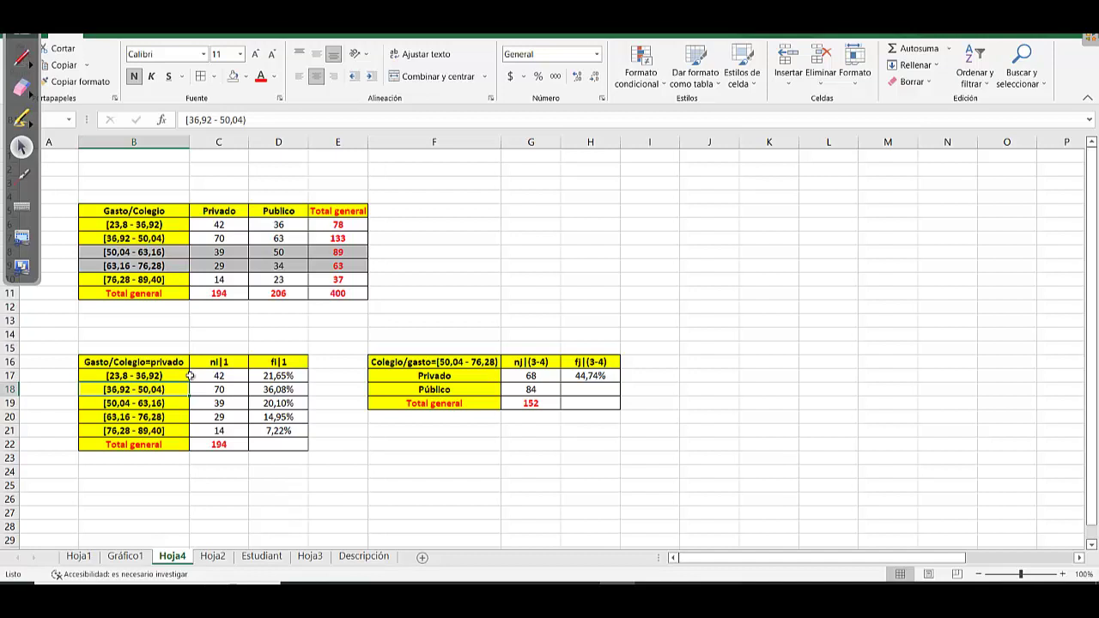
left_click(217, 375)
left_click(174, 361)
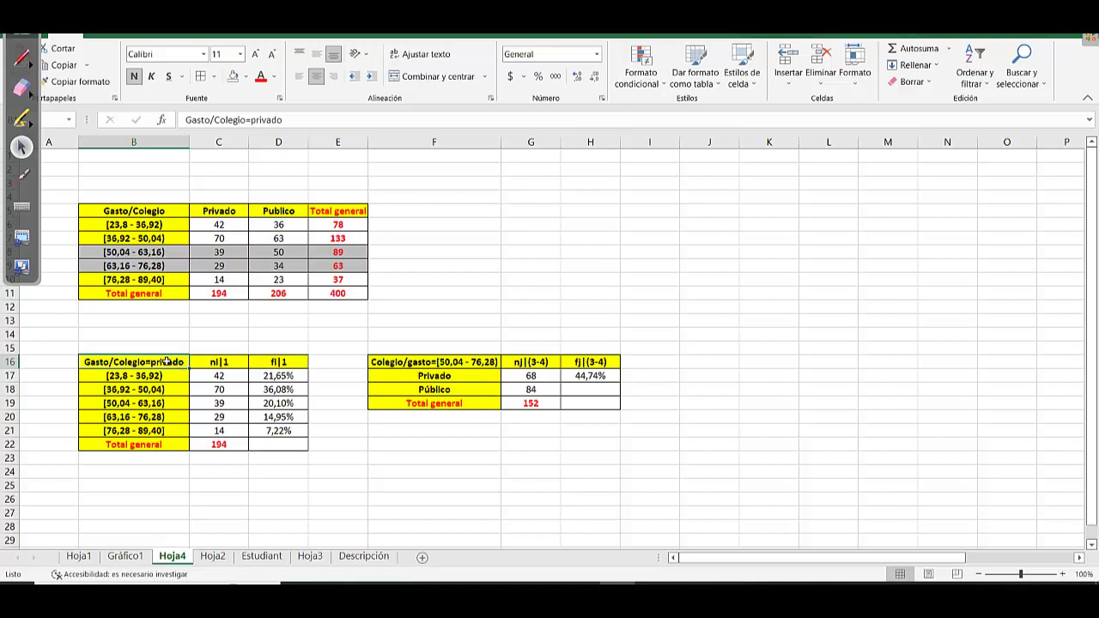
left_click(284, 405)
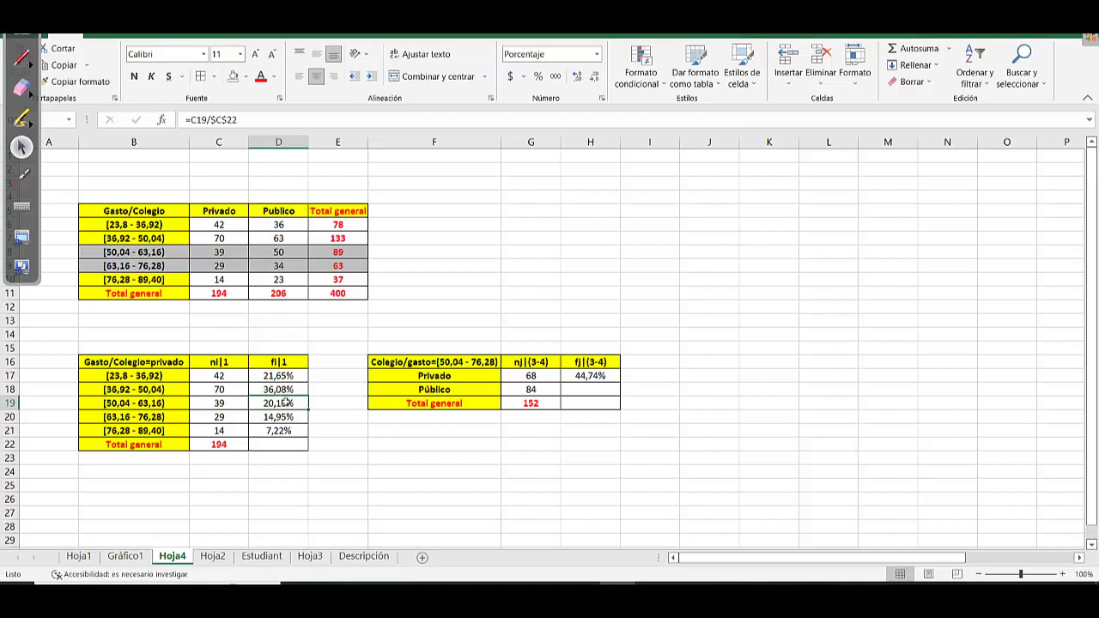
left_click(157, 403)
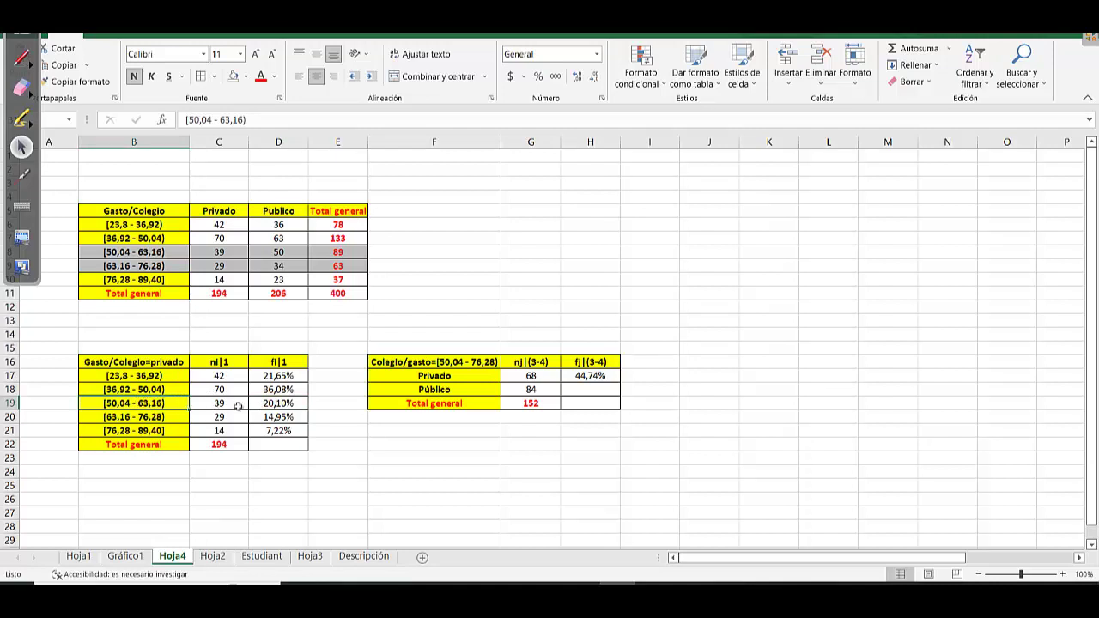
Move the Colegio/gasto=[50,04 - 76,28) table from F16:H19 to I16:K19
left_click_drag(414, 362, 565, 417)
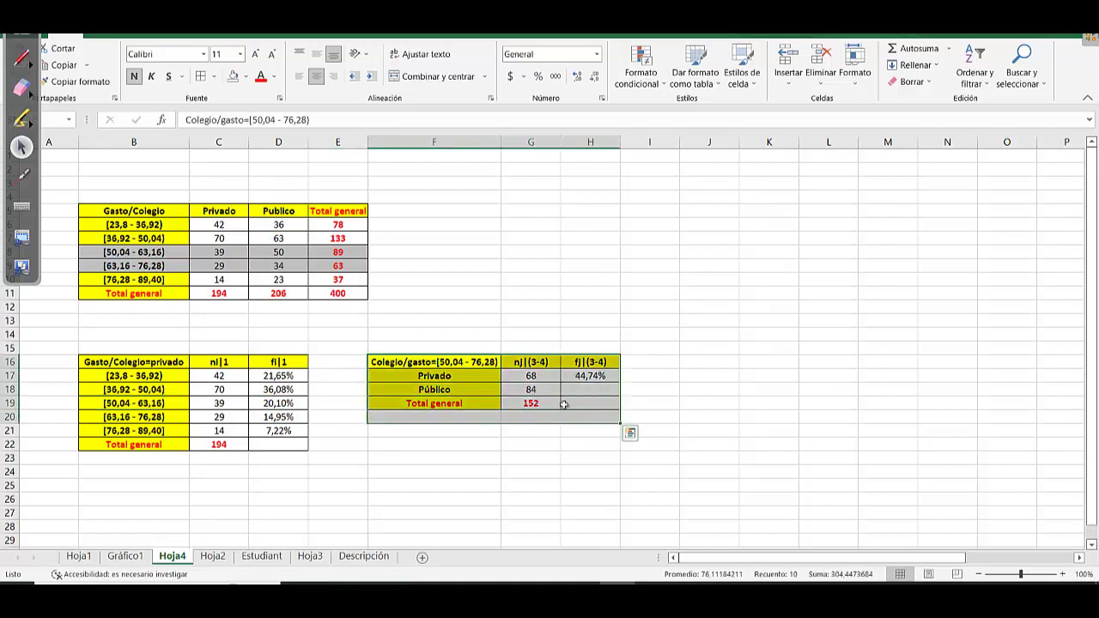
left_click(568, 362)
left_click_drag(396, 361, 593, 402)
left_click_drag(550, 361, 720, 362)
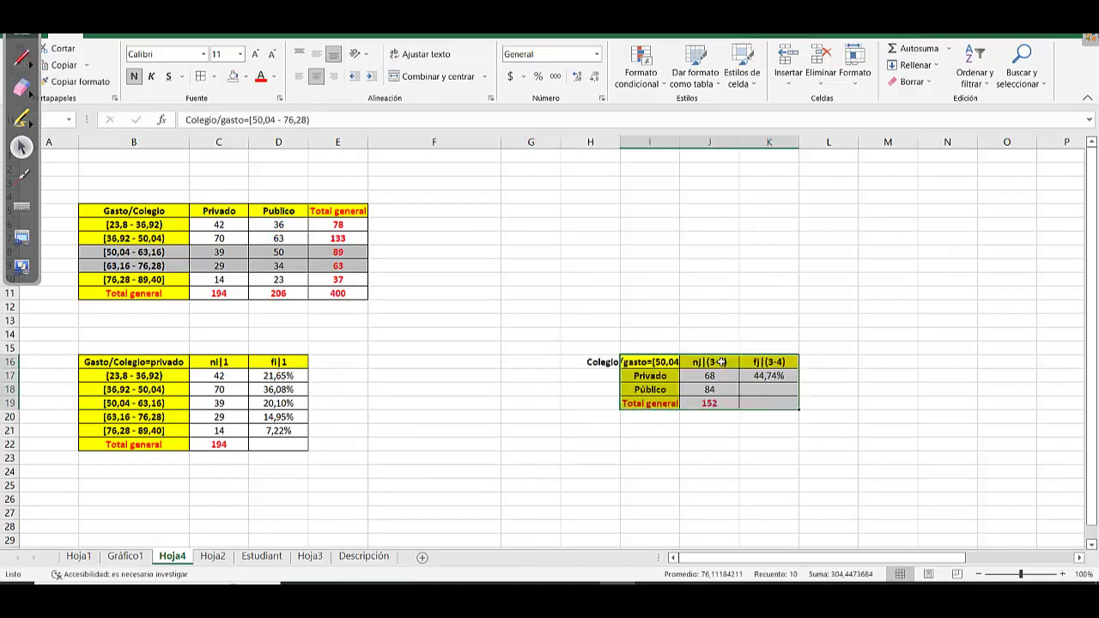
Extend only the formatting of the fi|1 column into E16:E22 of the Gasto/Colegio=privado table
left_click(300, 374)
left_click(293, 361)
left_click(324, 361)
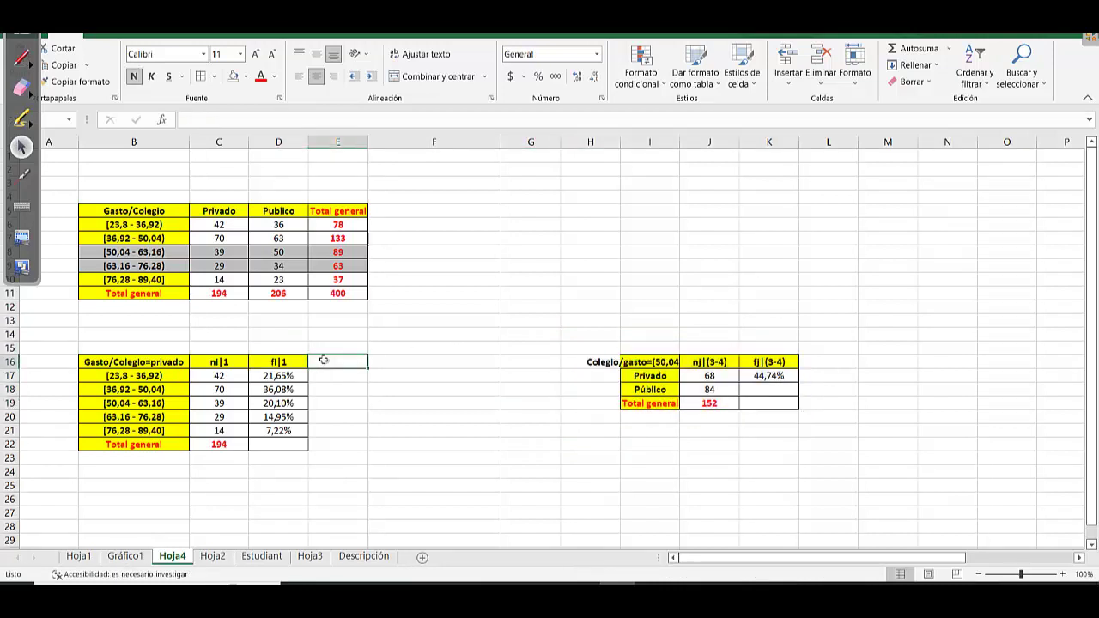
left_click_drag(292, 361, 362, 453)
left_click(384, 462)
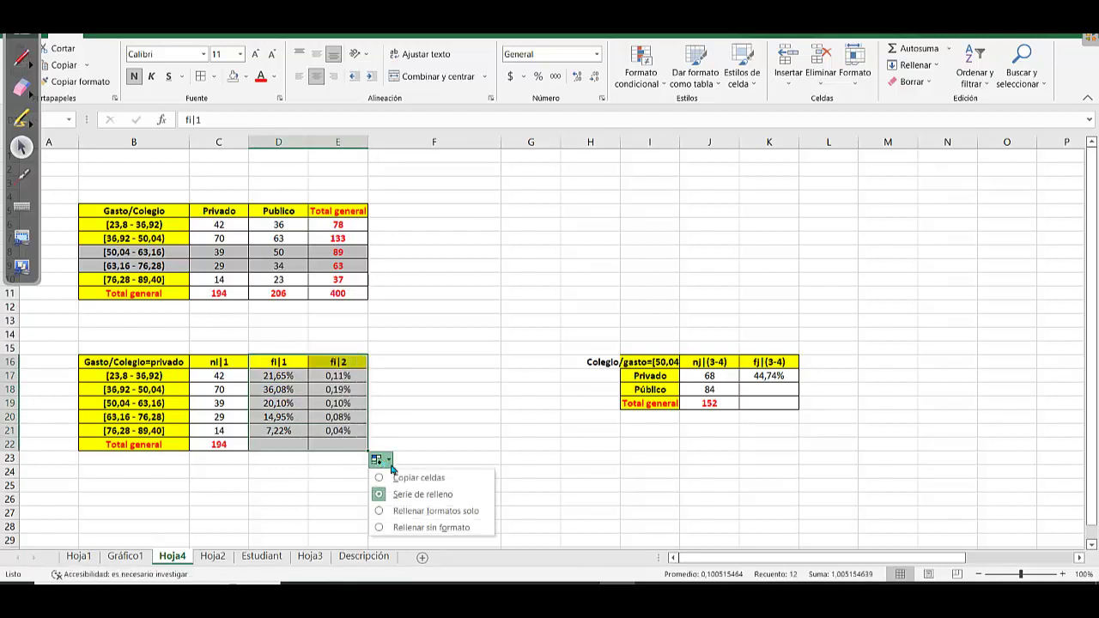
left_click(431, 511)
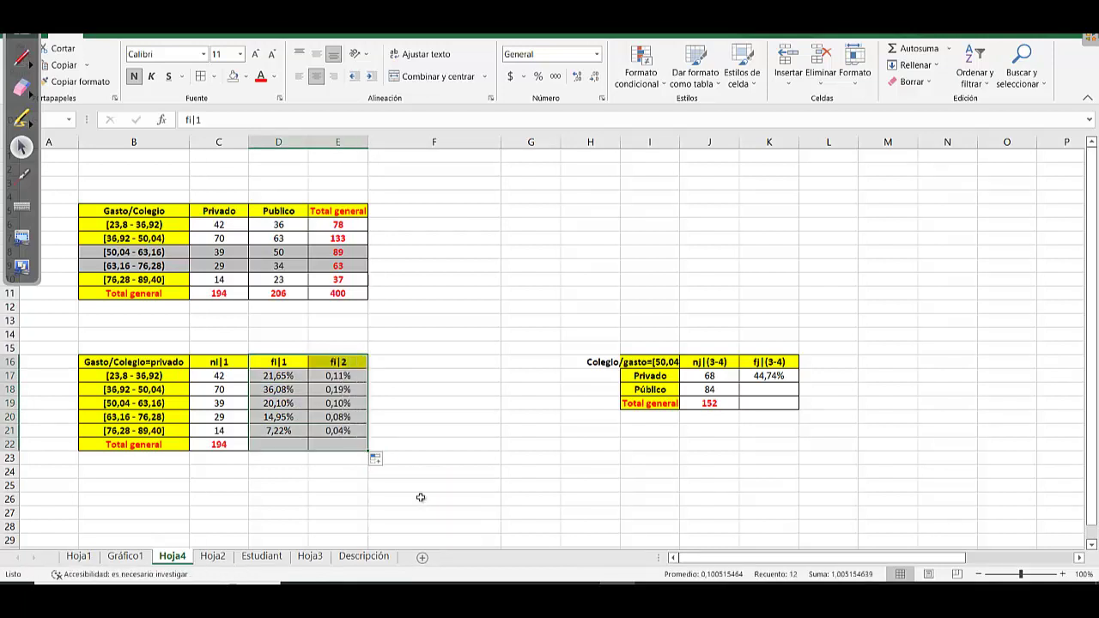
Enter the header Ni|1 in E16 for the new column of the Gasto/Colegio=privado table
left_click(352, 363)
type("Ni°1")
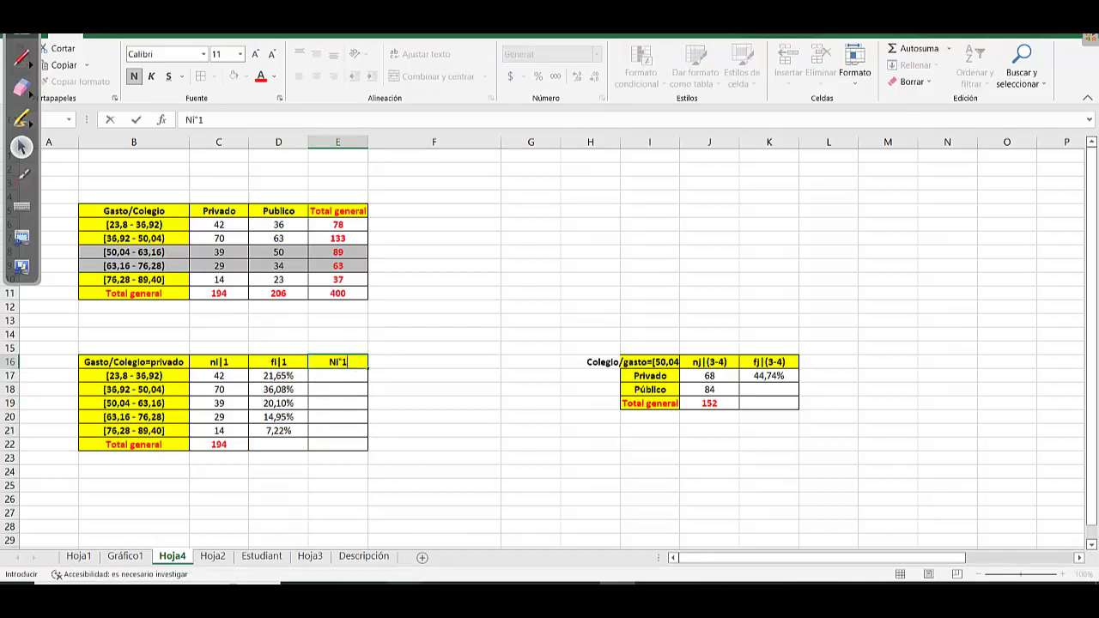
key("BackSpace")
key("BackSpace")
type("|!|1")
key("BackSpace")
key("BackSpace")
key("BackSpace")
type("1")
key("Return")
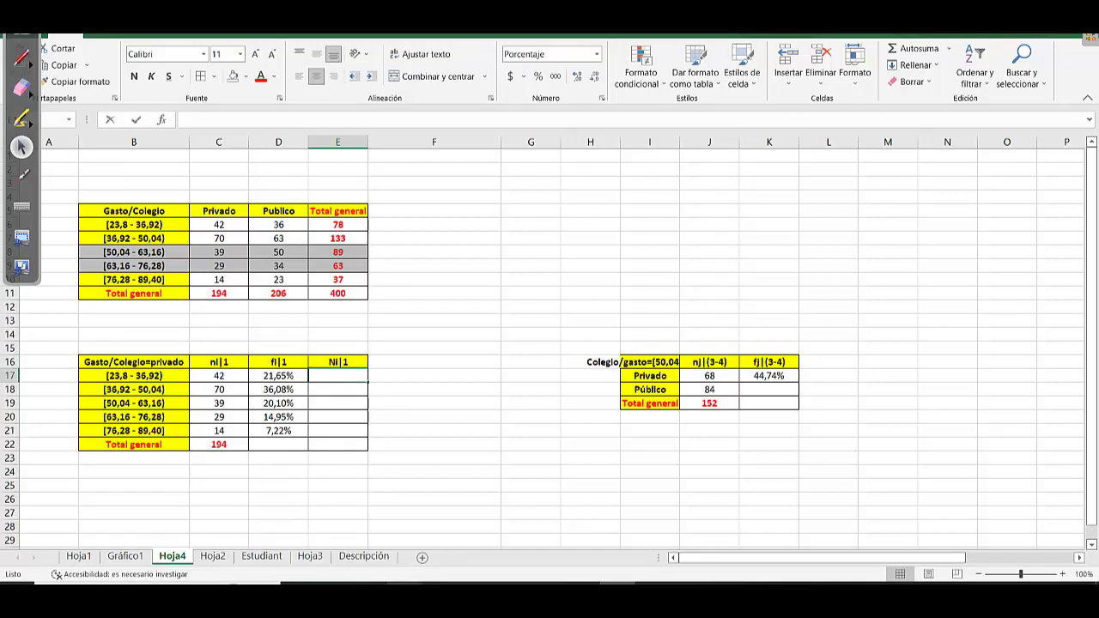
Enter the first cumulative absolute frequency in E17 as =C17
type("=")
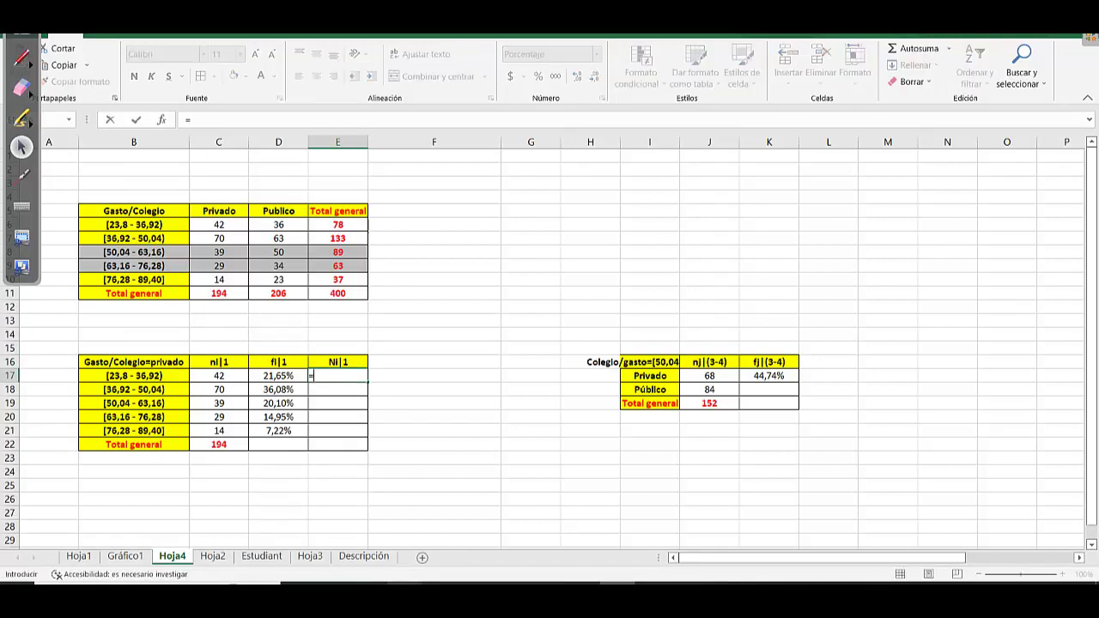
left_click(211, 373)
key("Return")
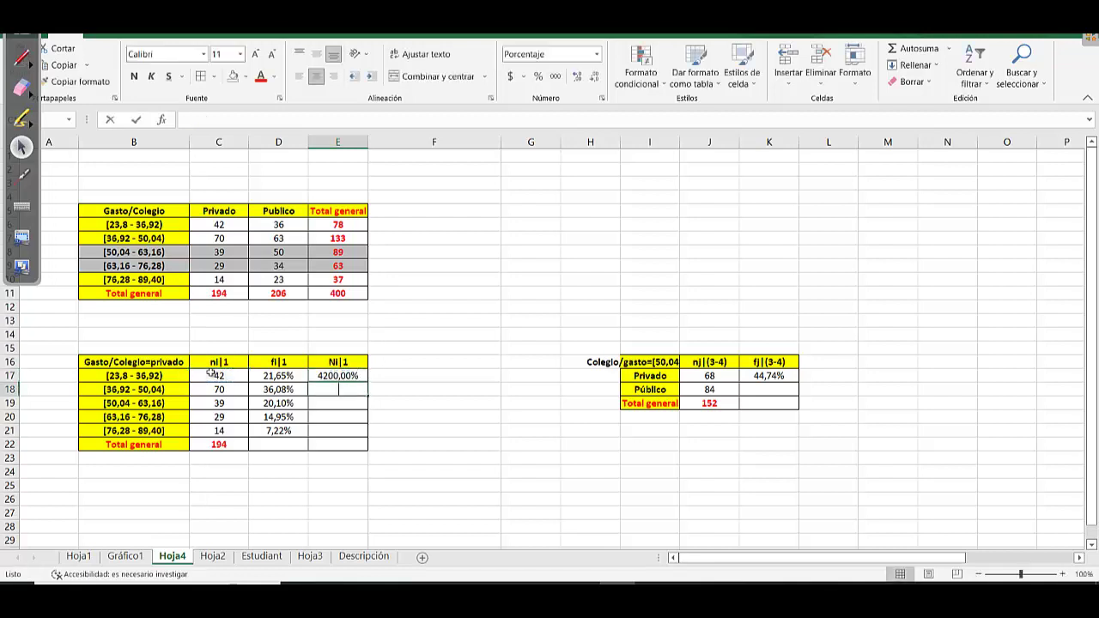
type("=")
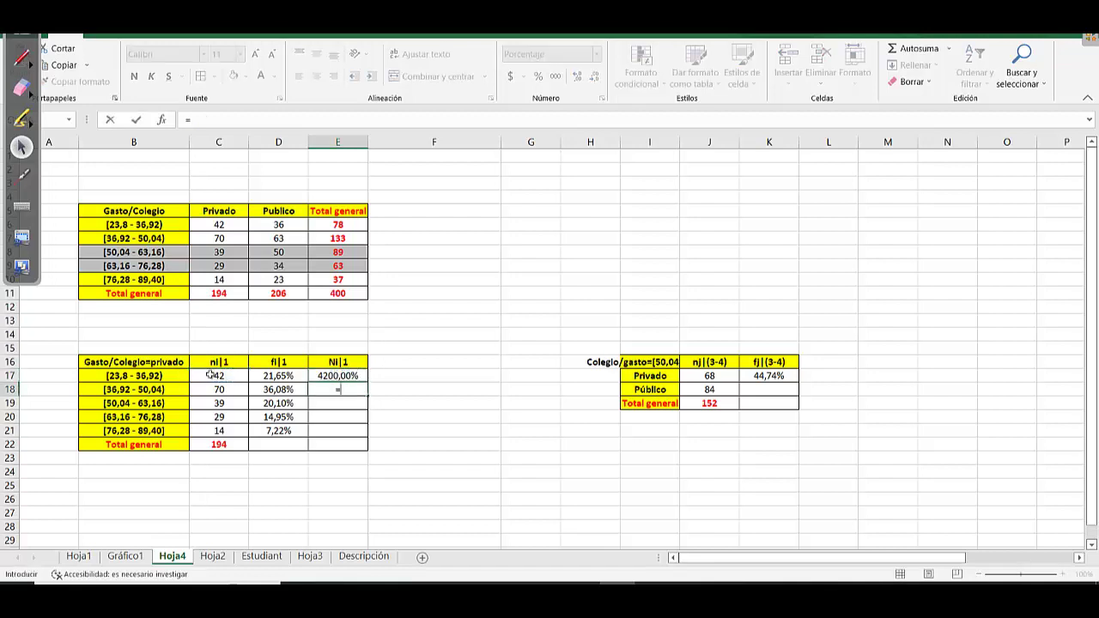
key("Escape")
left_click(352, 376)
type("=")
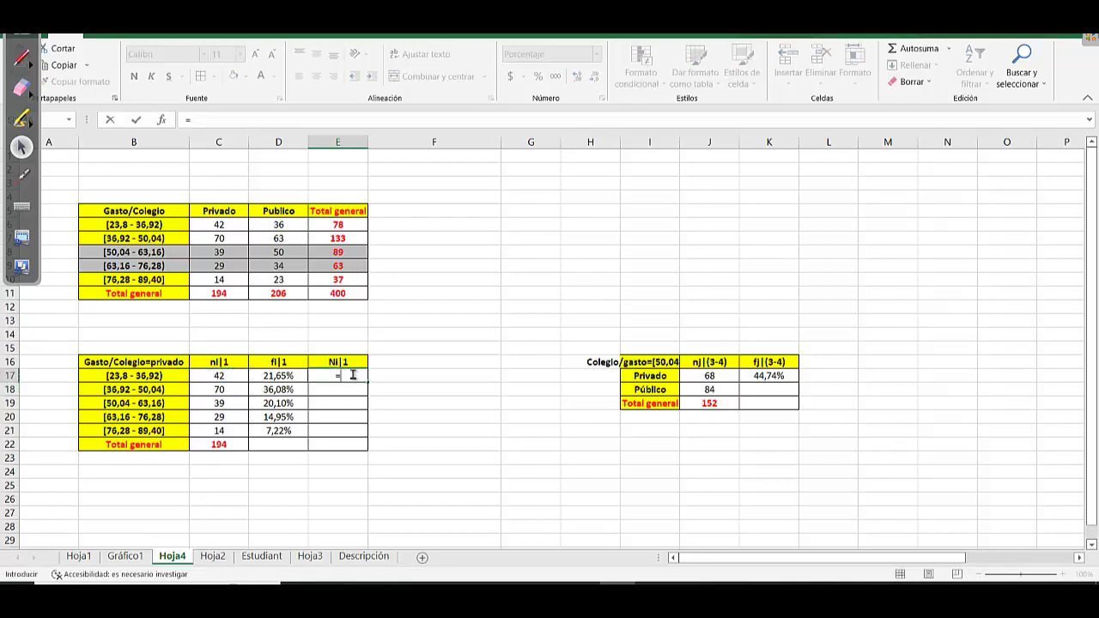
key("Escape")
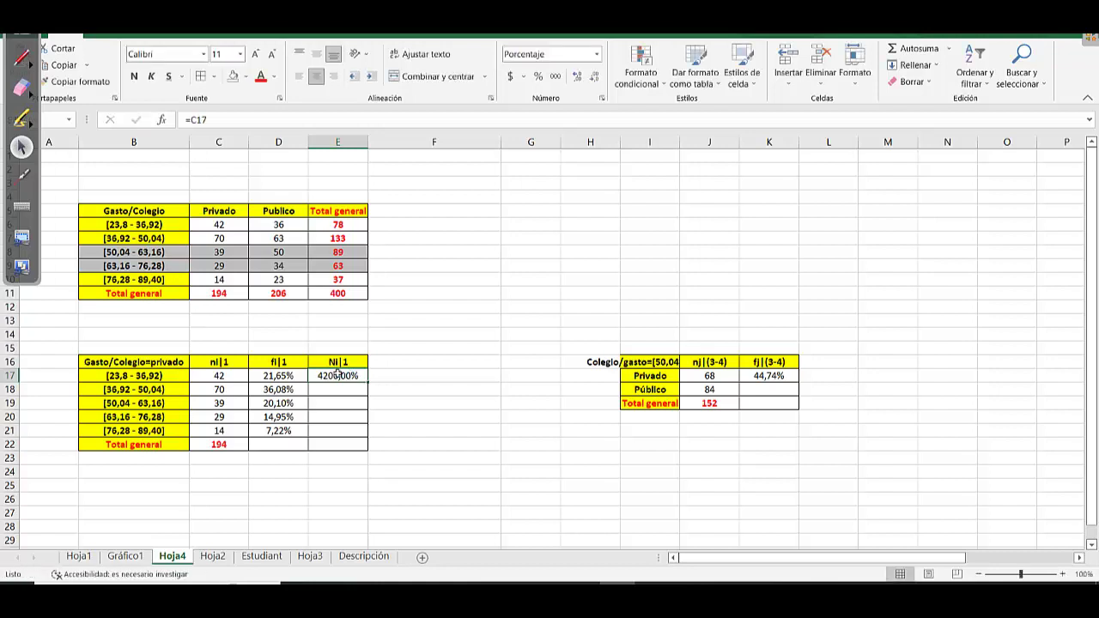
Set the number format of the Ni|1 cells E17:E21 to General
left_click_drag(336, 373, 342, 429)
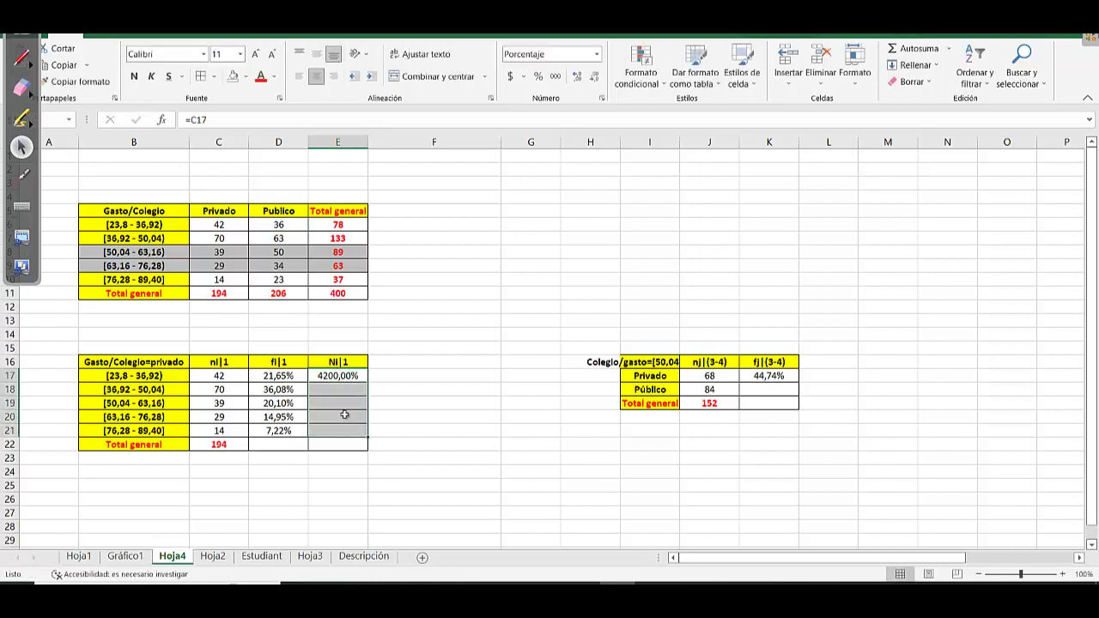
left_click(597, 54)
left_click(589, 72)
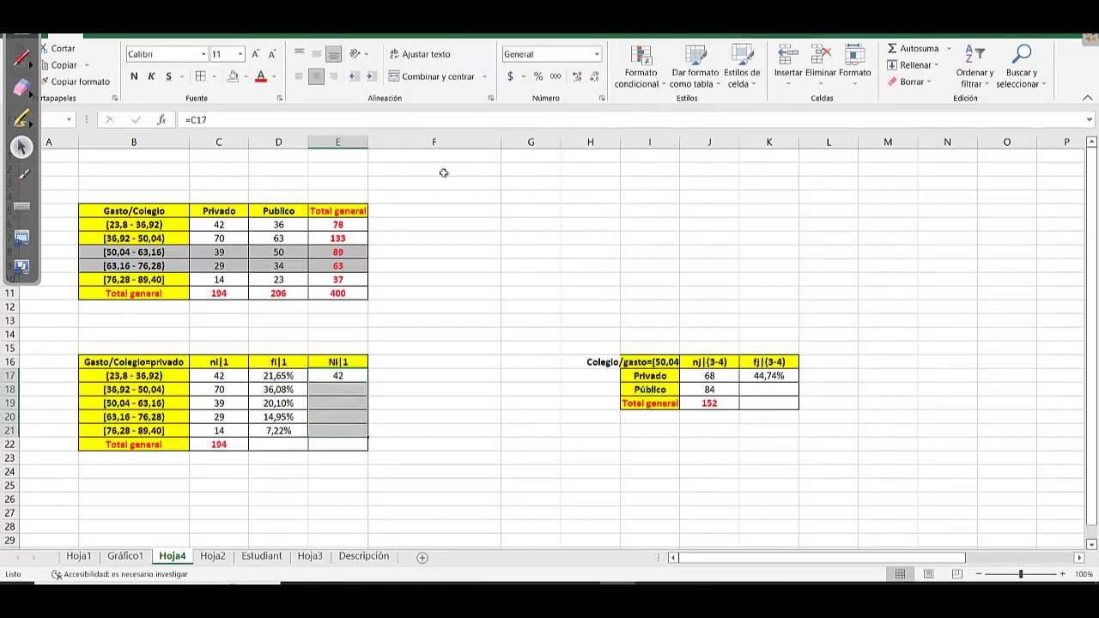
Calculate the cumulative frequency in E18 as =C18+E17 and fill the formula down to E21
left_click(342, 388)
type("=")
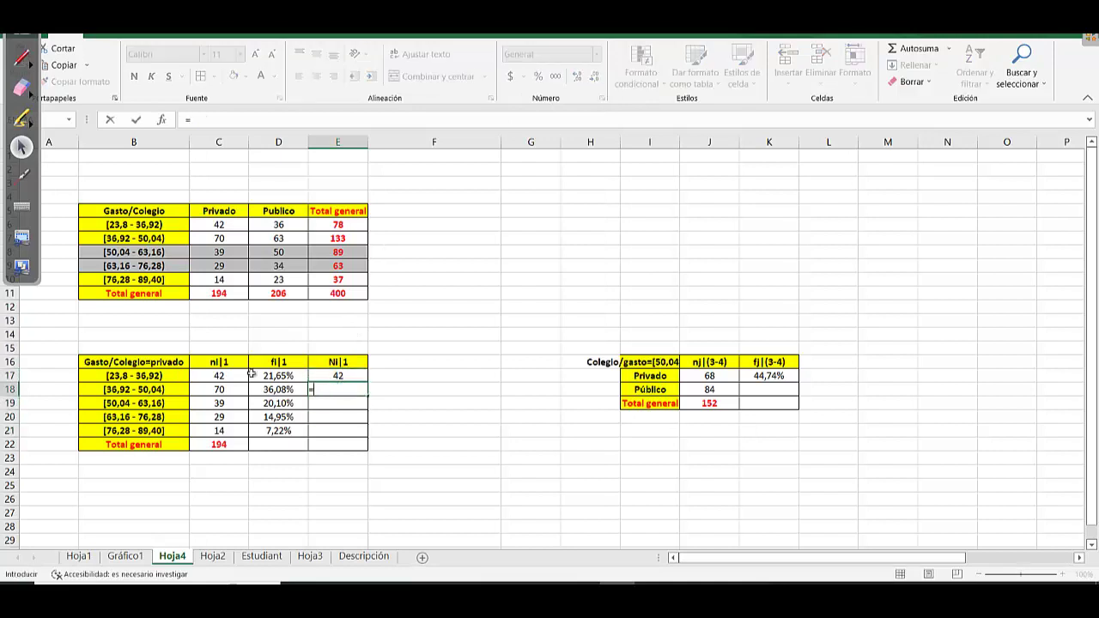
left_click(225, 386)
type("+")
left_click(322, 377)
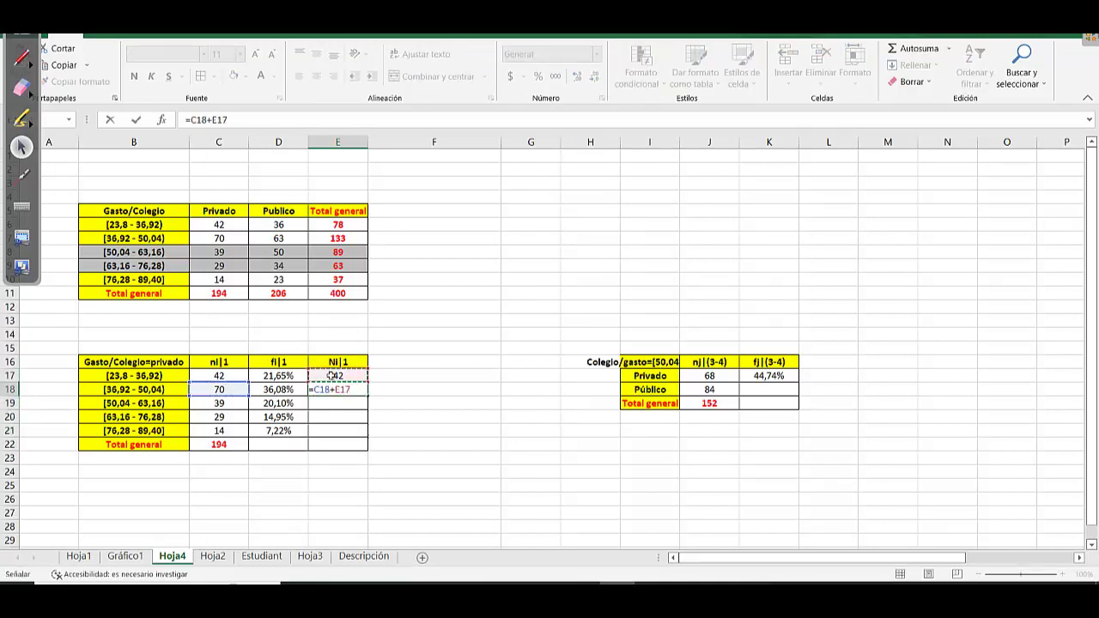
key("Return")
left_click(352, 388)
left_click_drag(367, 396, 362, 436)
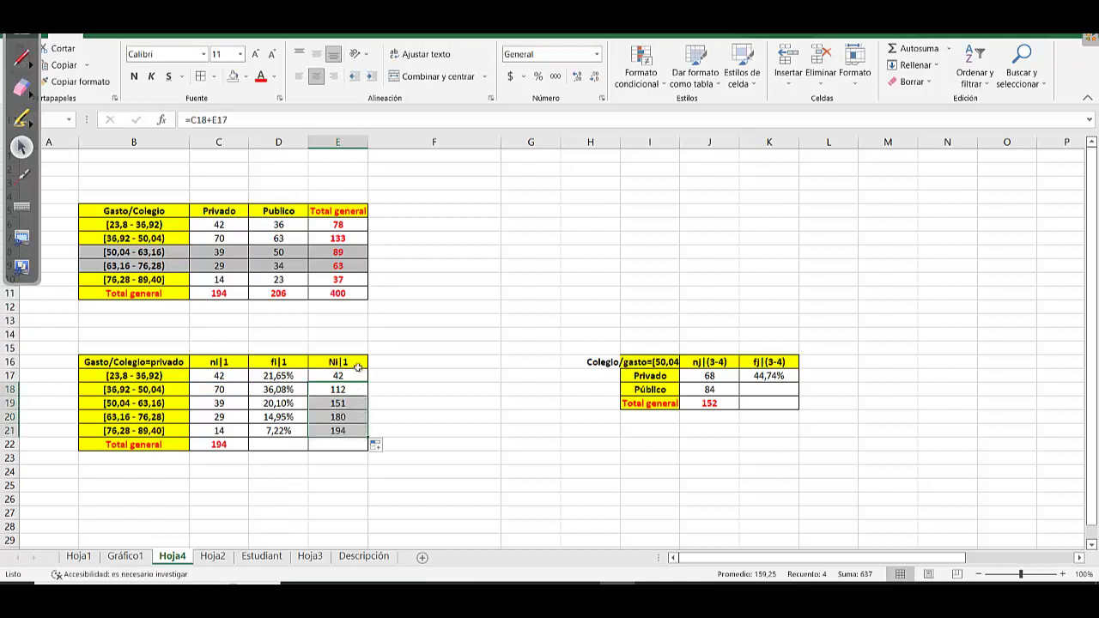
Fill the Ni|1 column E16:E22 across into column F and narrow column F to match its neighbours
left_click_drag(354, 365, 481, 451)
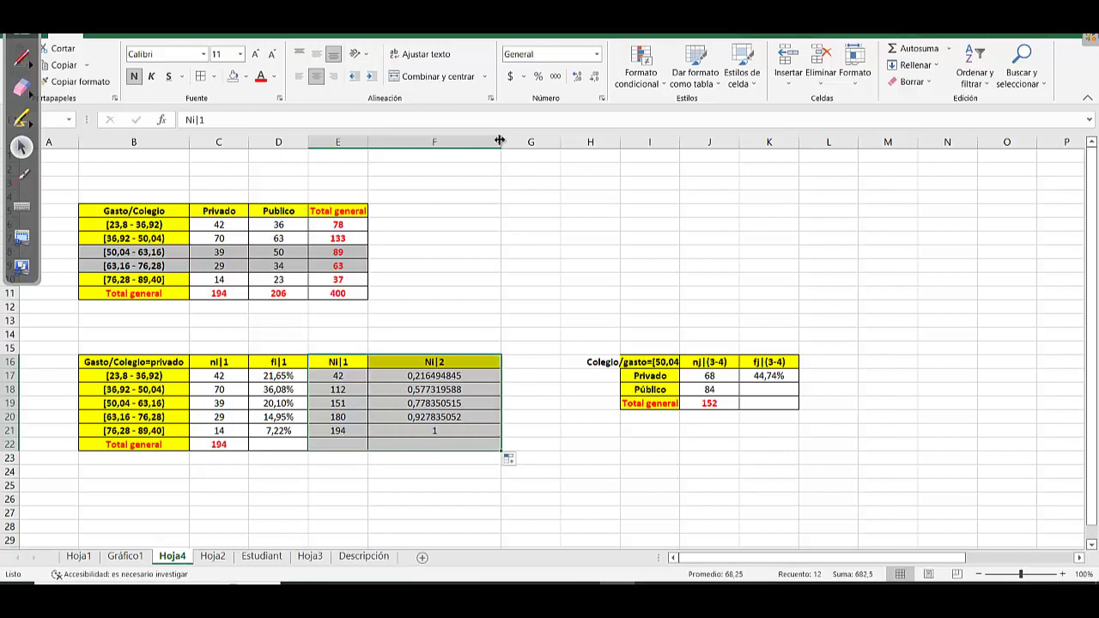
left_click_drag(501, 142, 427, 141)
Change the header in F16 to Fi|2
double_click(392, 361)
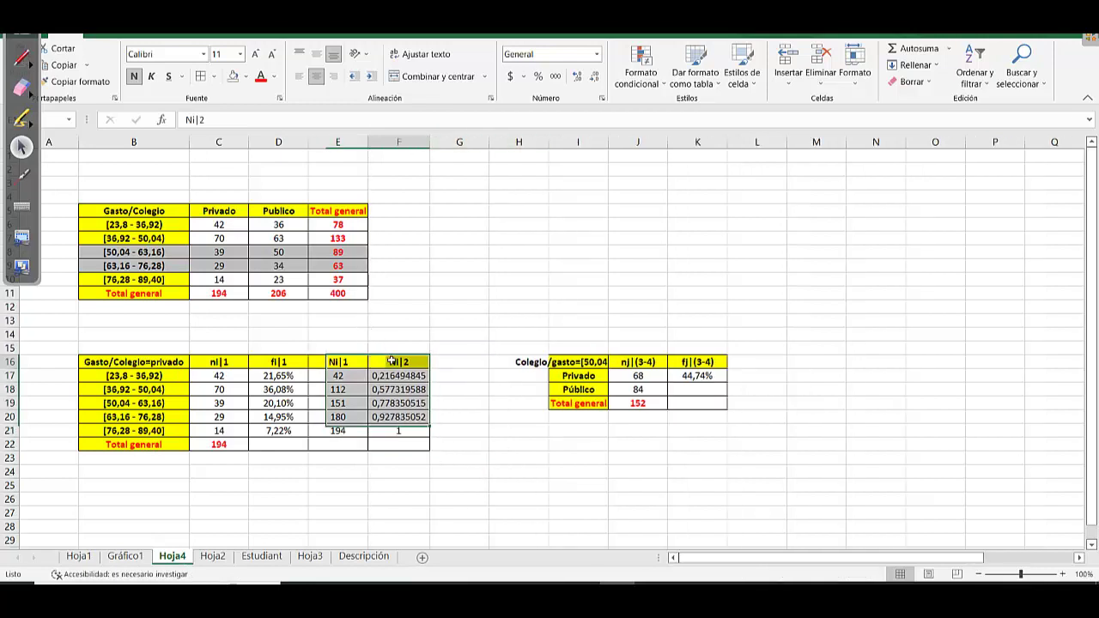
key("BackSpace")
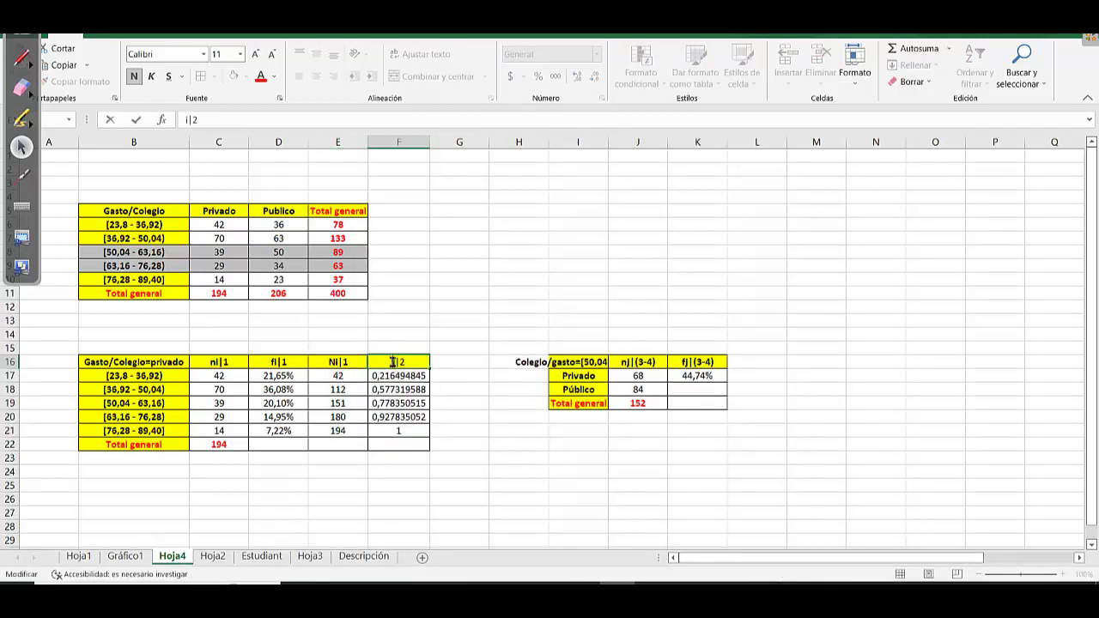
type("F")
left_click(512, 470)
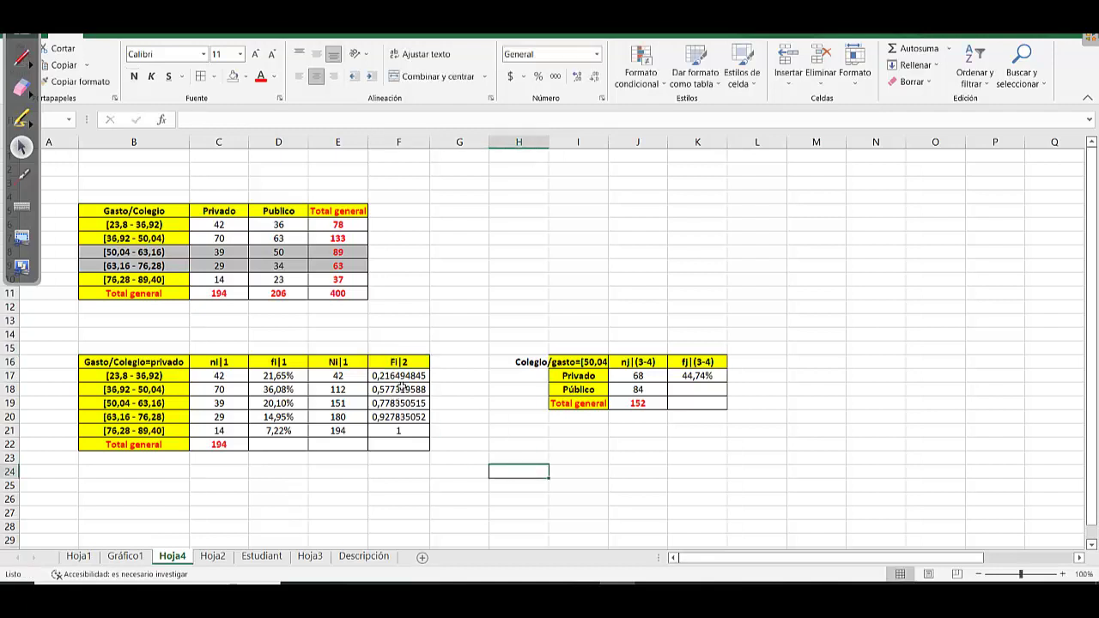
Format the cumulative relative frequencies in F17:F21 as percentages with two decimals
left_click_drag(404, 379, 411, 432)
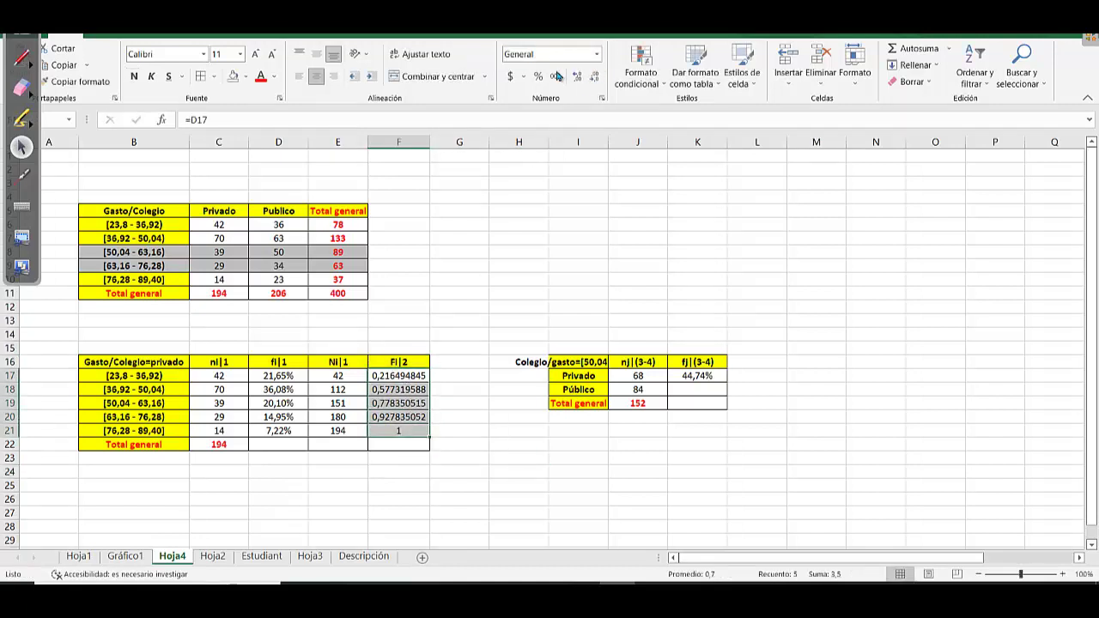
left_click(538, 75)
left_click(575, 76)
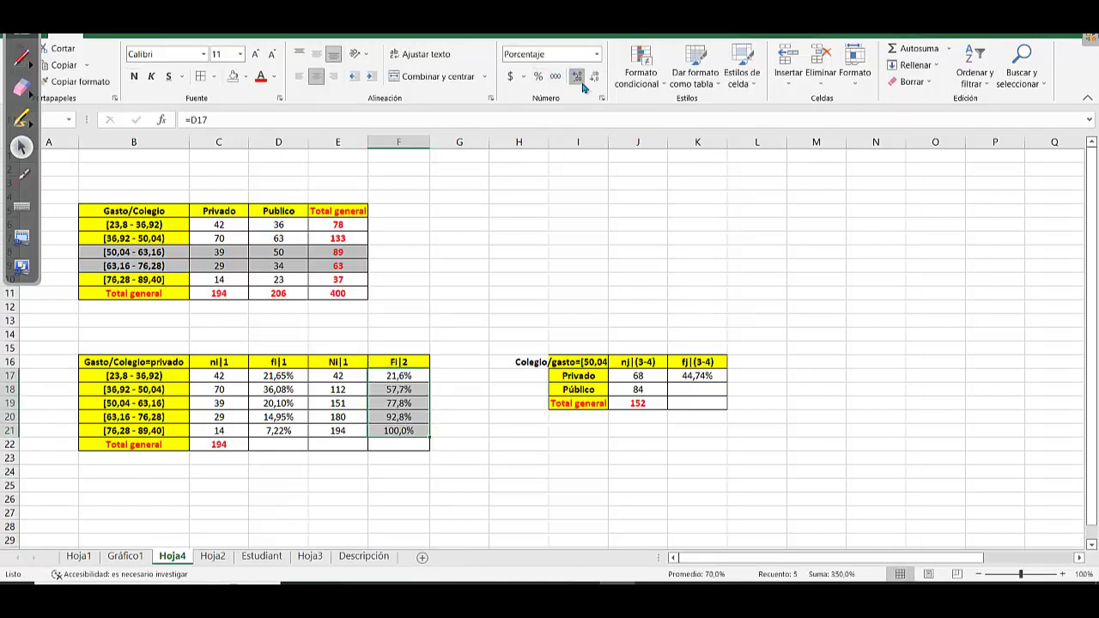
left_click(576, 76)
left_click(519, 224)
Examine the cumulative percentages and frequencies of the Gasto/Colegio=privado table, especially for the class [50,04 - 63,16)
mouse_move(159, 370)
left_mouse_down()
mouse_move(403, 434)
mouse_move(408, 444)
left_mouse_up()
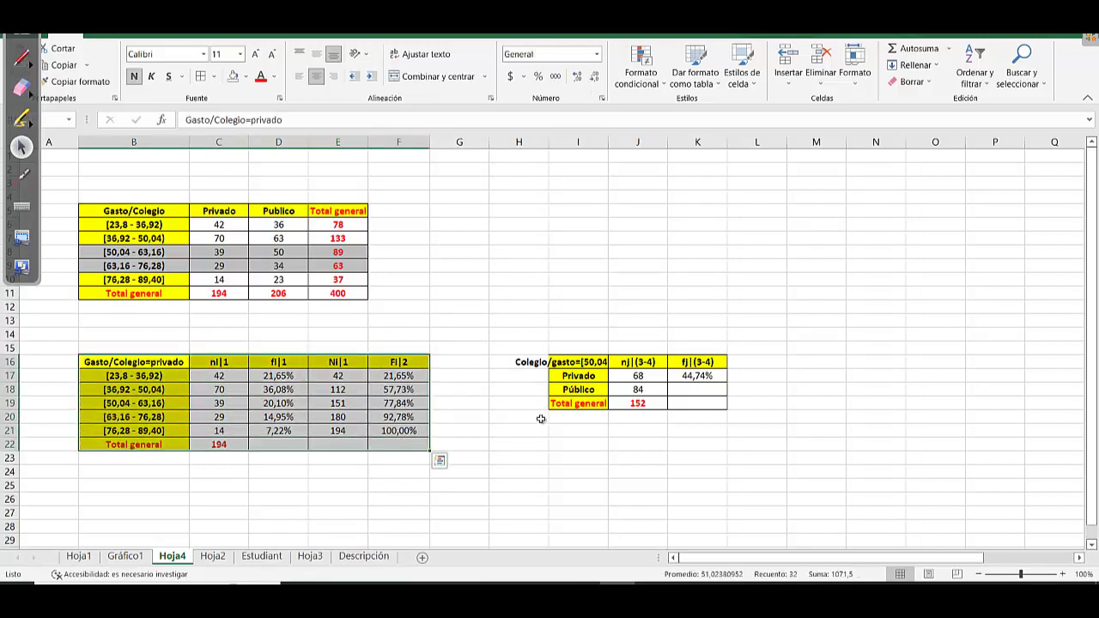
left_click(541, 419)
left_click(399, 375)
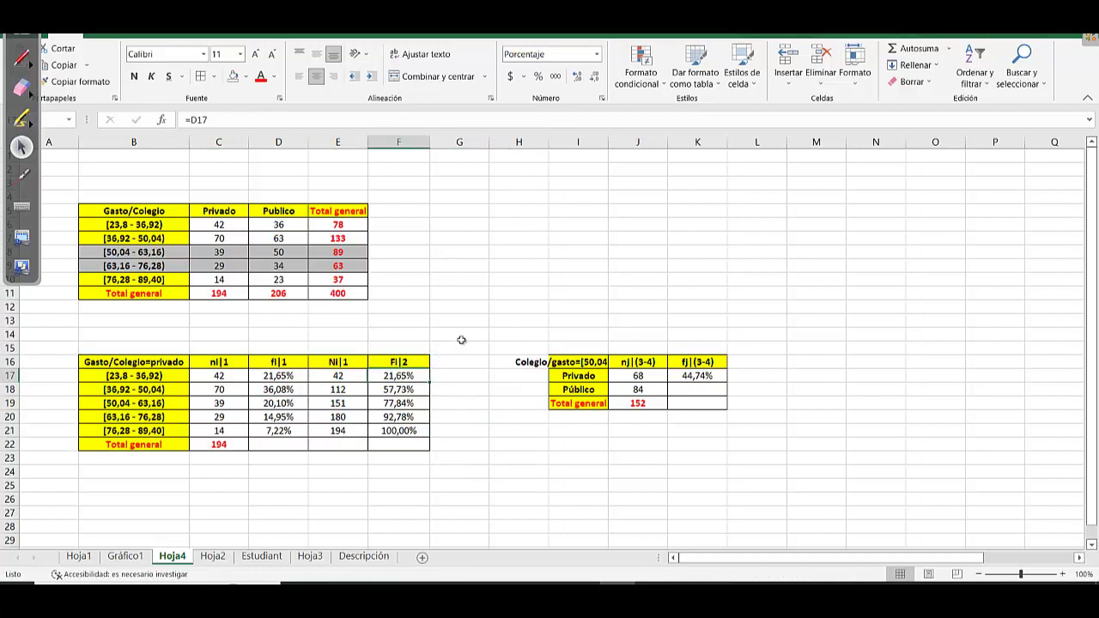
left_click(459, 336)
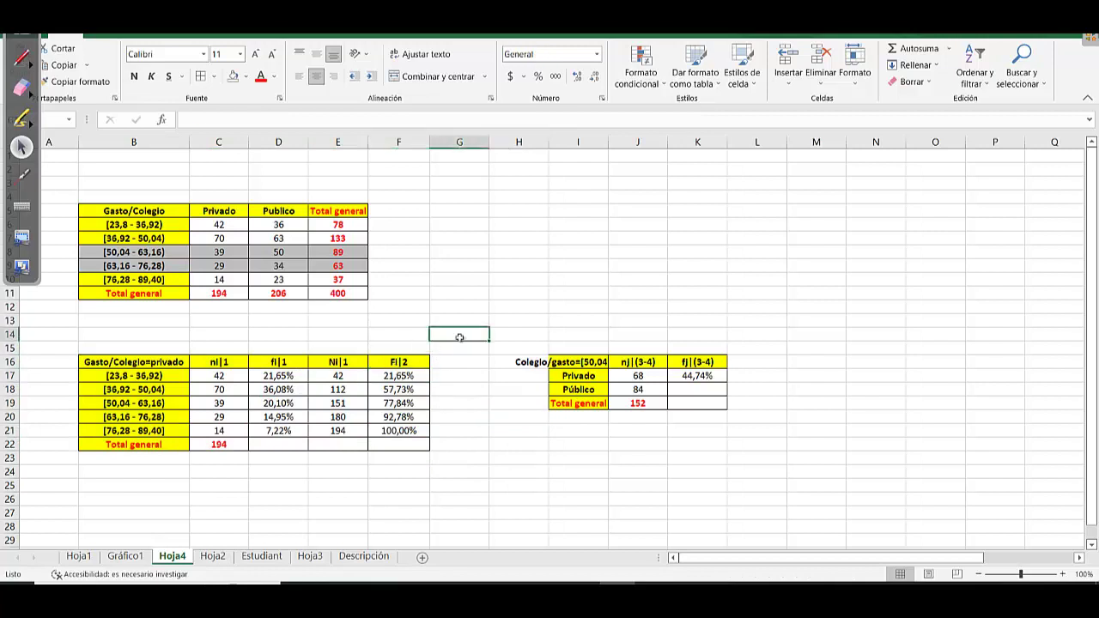
left_click(393, 376)
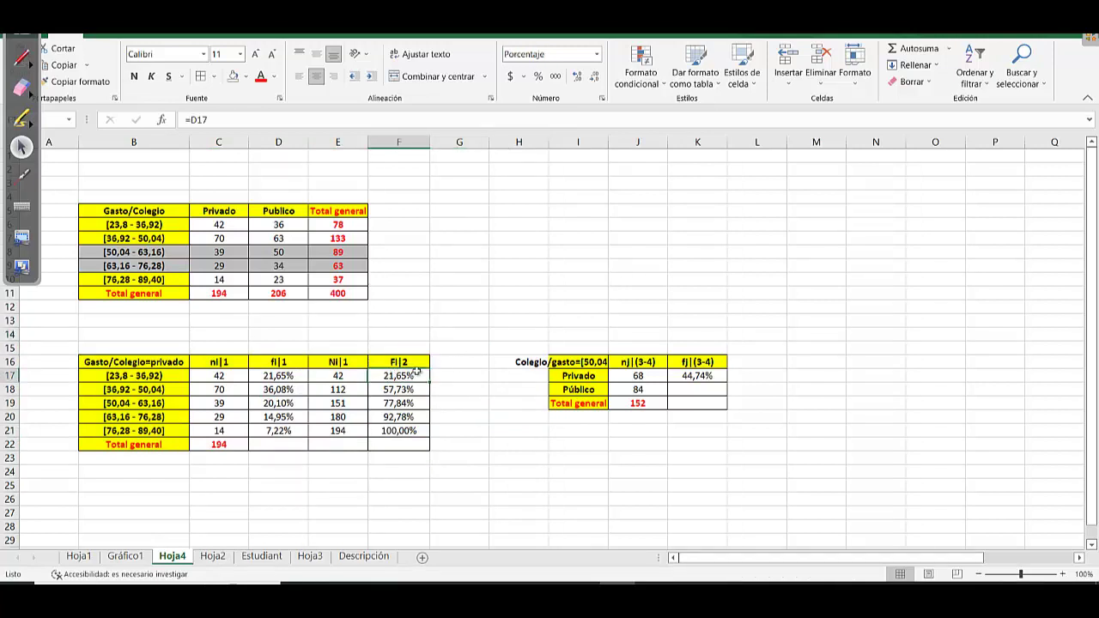
left_click(400, 400)
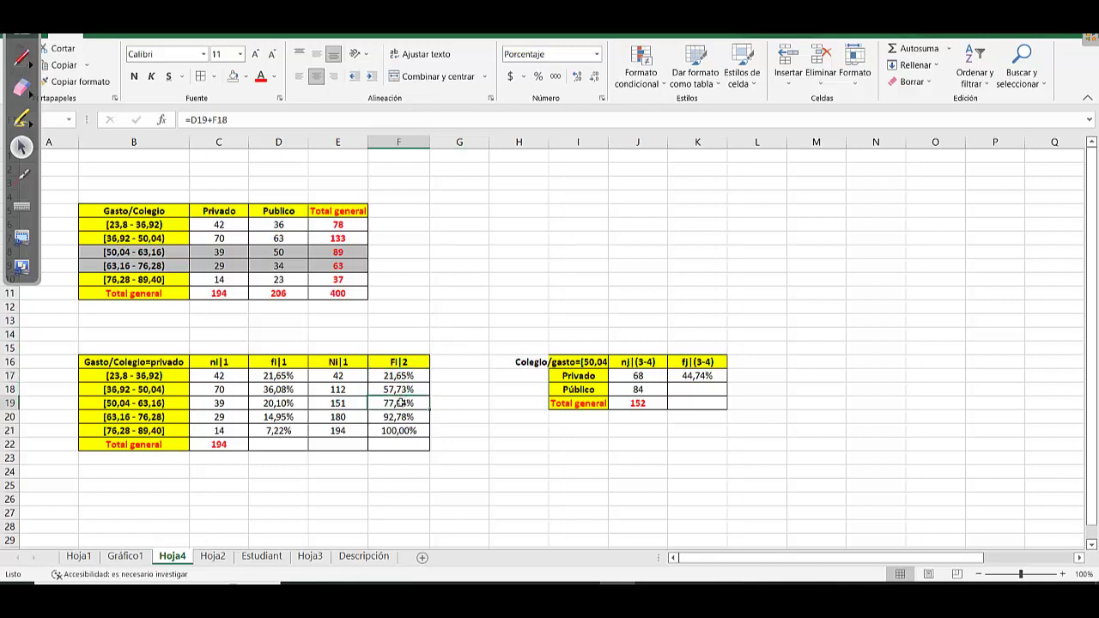
left_click(182, 407)
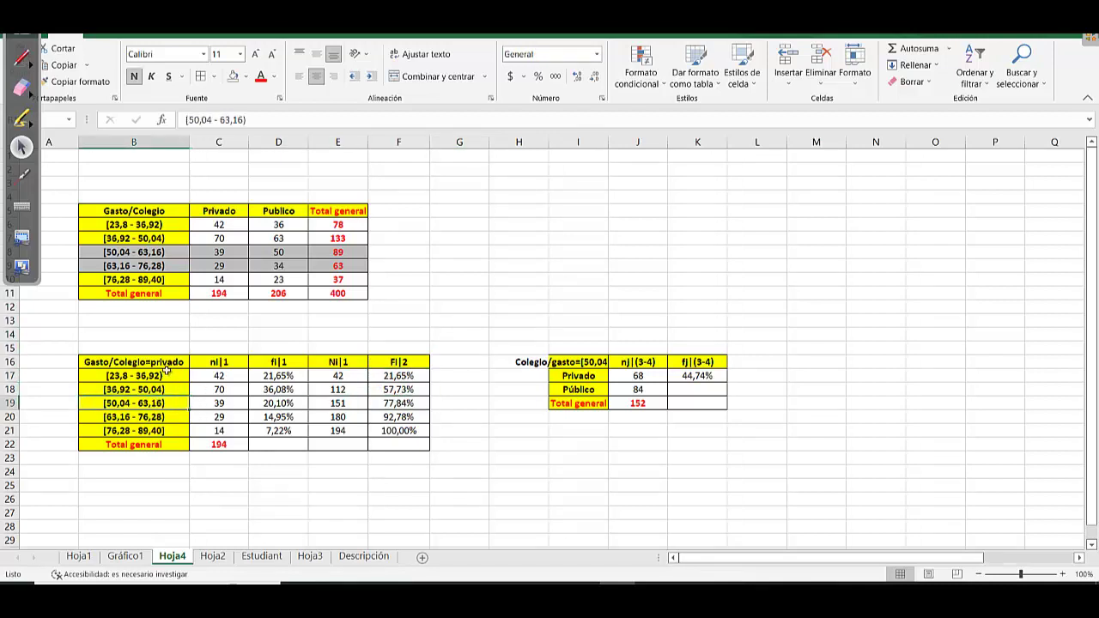
left_click(164, 364)
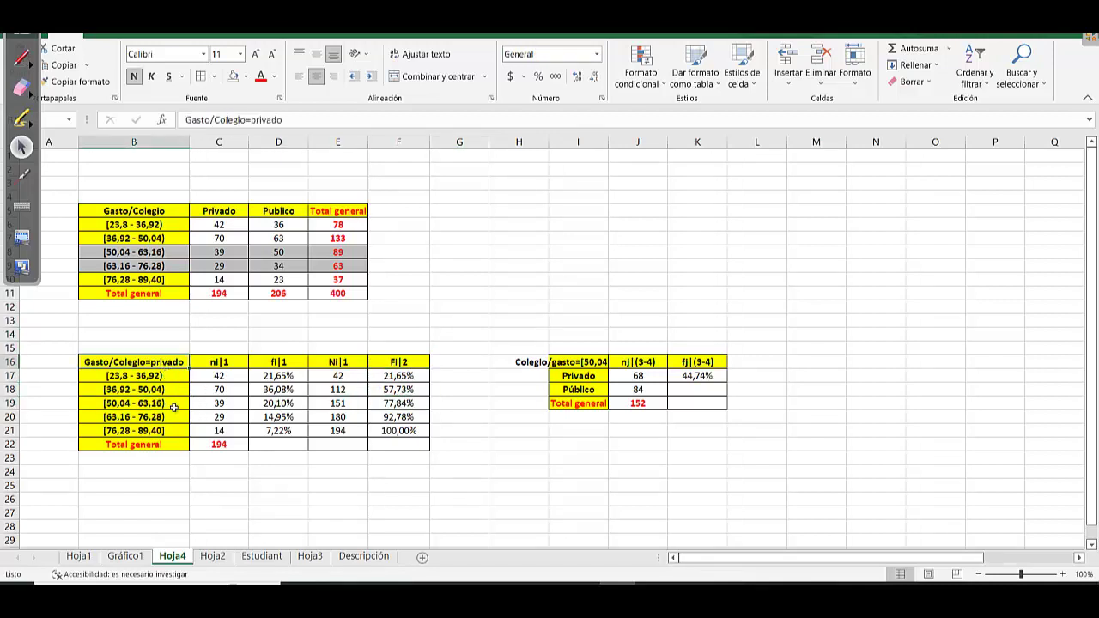
left_click(421, 403)
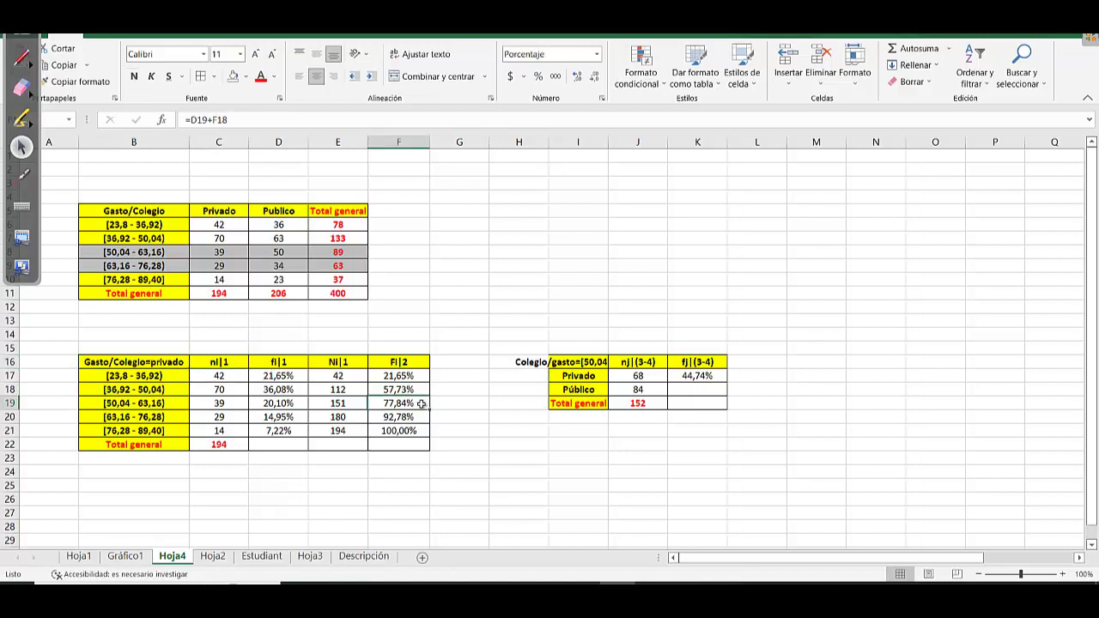
left_click(163, 404)
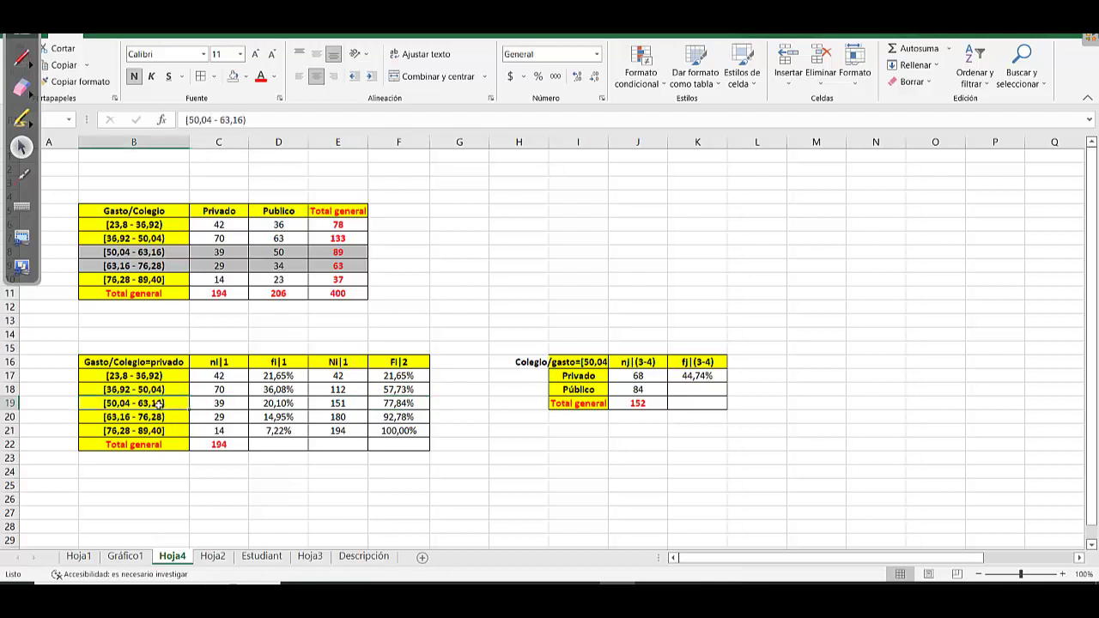
left_click(316, 431)
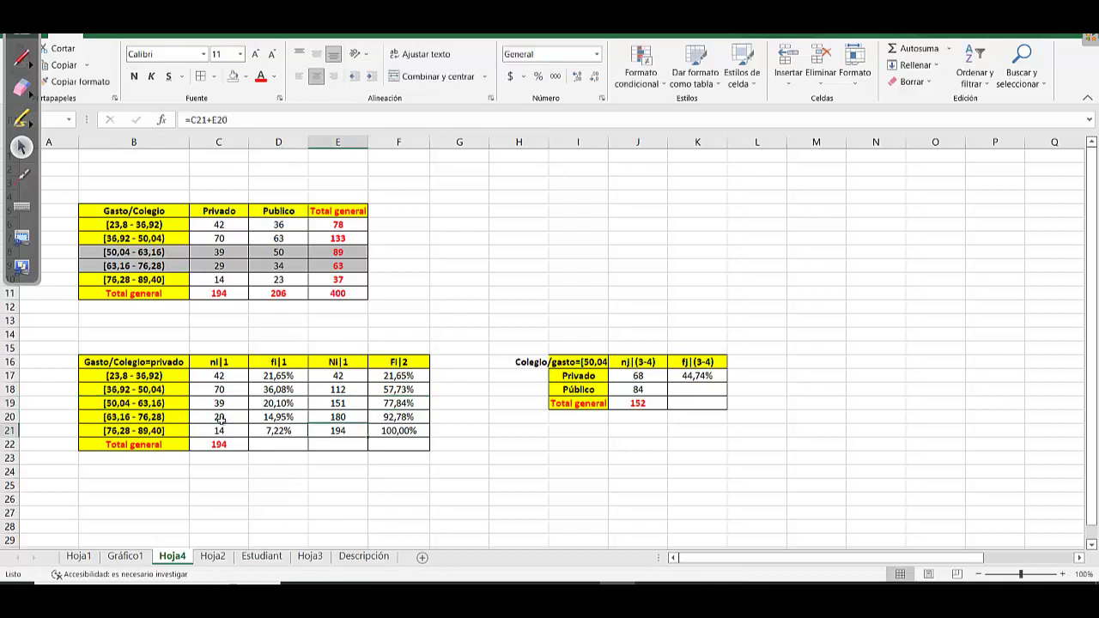
left_click(161, 404)
left_click(206, 398)
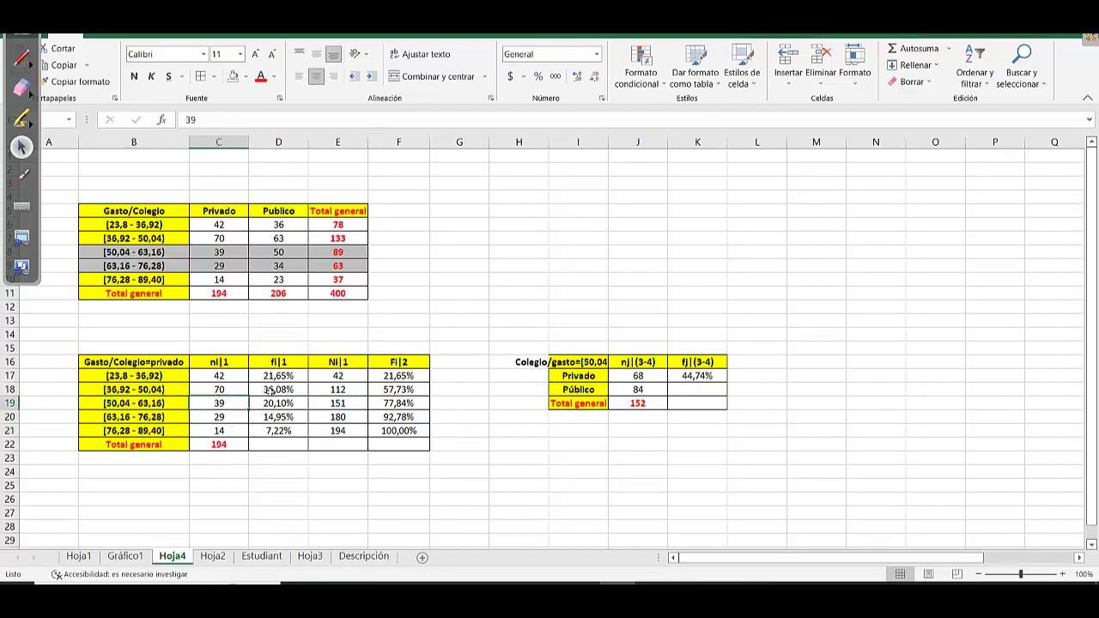
left_click(339, 389)
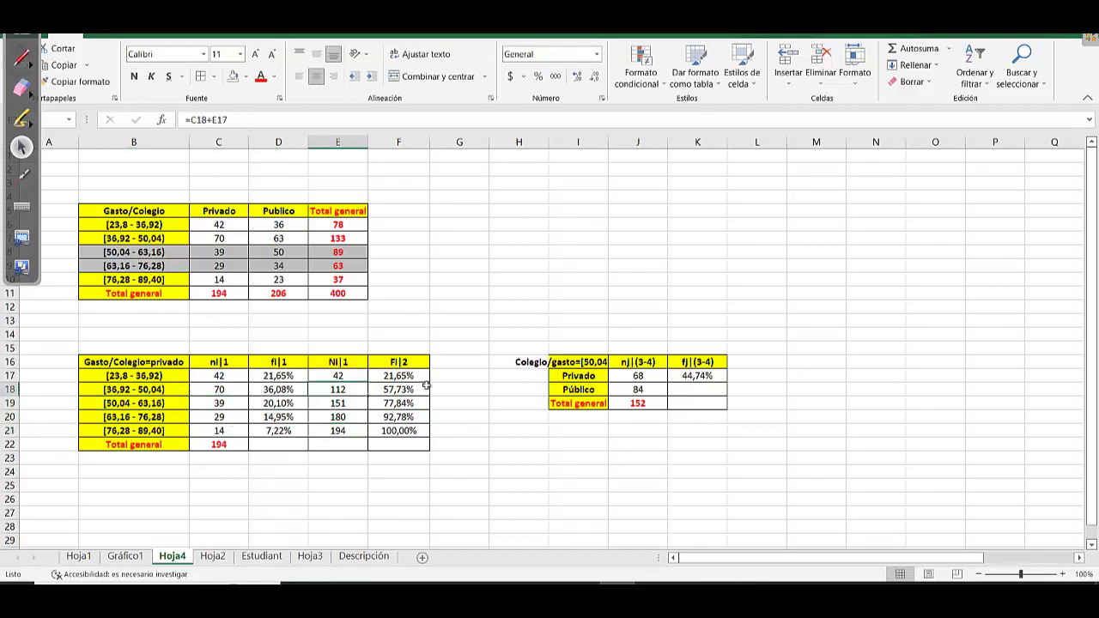
Autofit column I to the full Colegio/gasto=[50,04 - 76,28) header
double_click(608, 142)
left_click(785, 344)
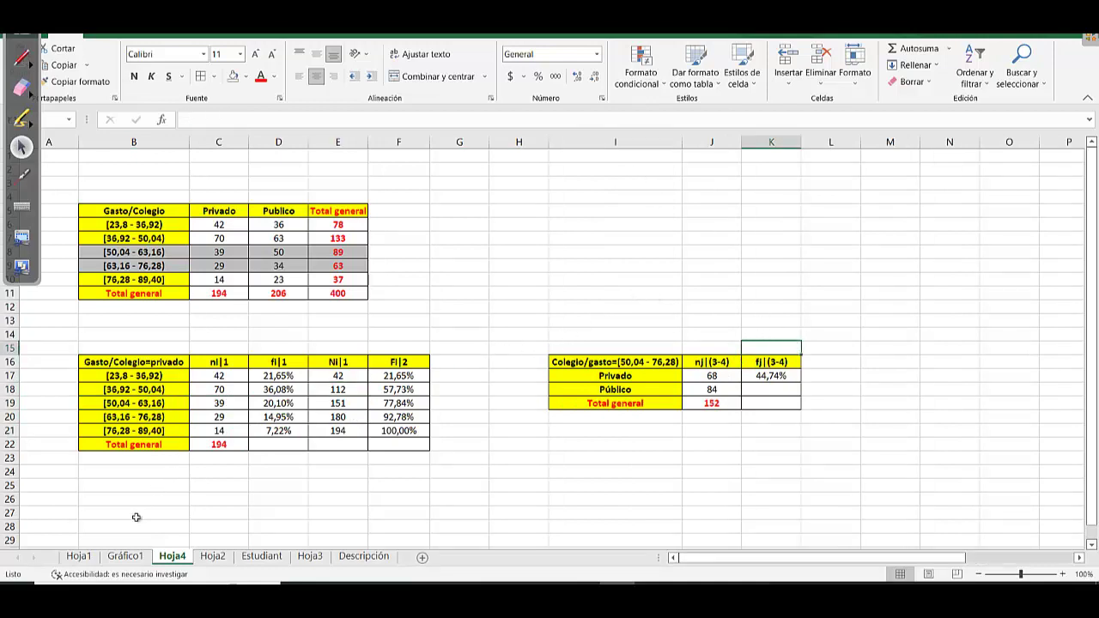
Remove the grey fill from the [50,04 - 63,16) and [63,16 - 76,28) rows, B8:E9, of the Gasto/Colegio table
left_click(228, 265)
left_click(146, 209)
left_click_drag(146, 209, 344, 283)
left_click(339, 279)
left_click_drag(167, 251, 342, 266)
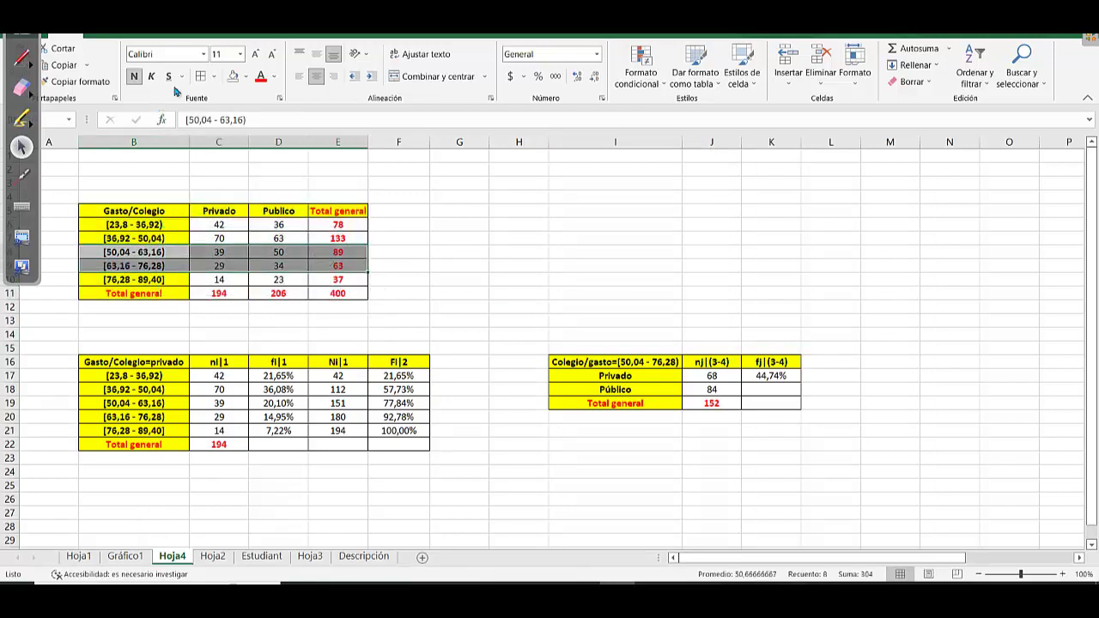
left_click(245, 79)
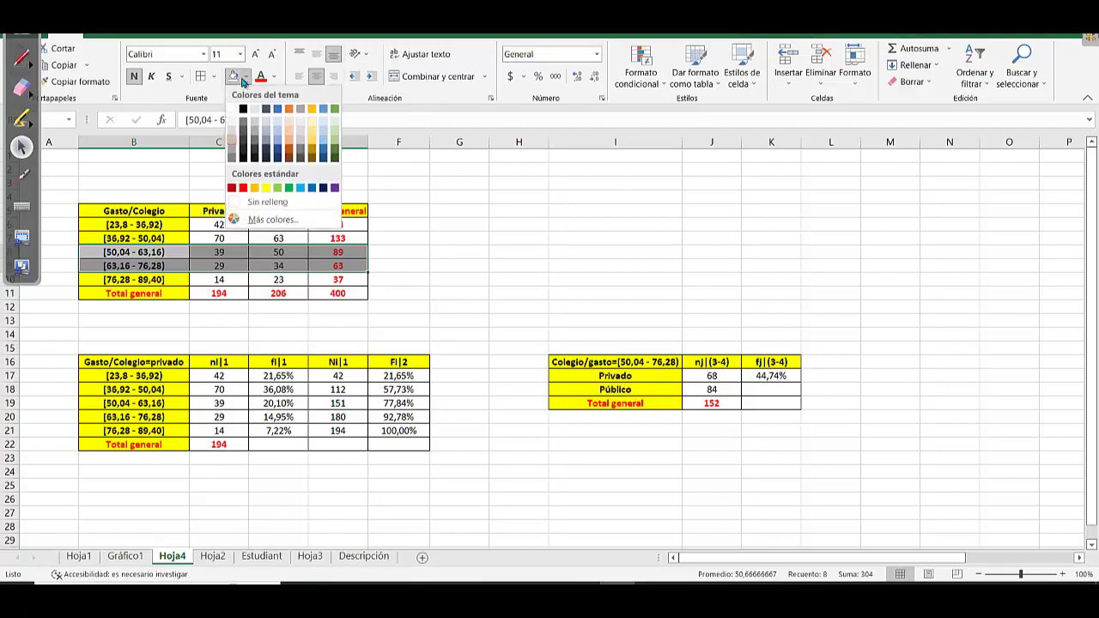
left_click(234, 78)
Fill the class labels in B8:B9 of the Gasto/Colegio table with yellow
left_click(154, 254)
left_click_drag(154, 254, 152, 266)
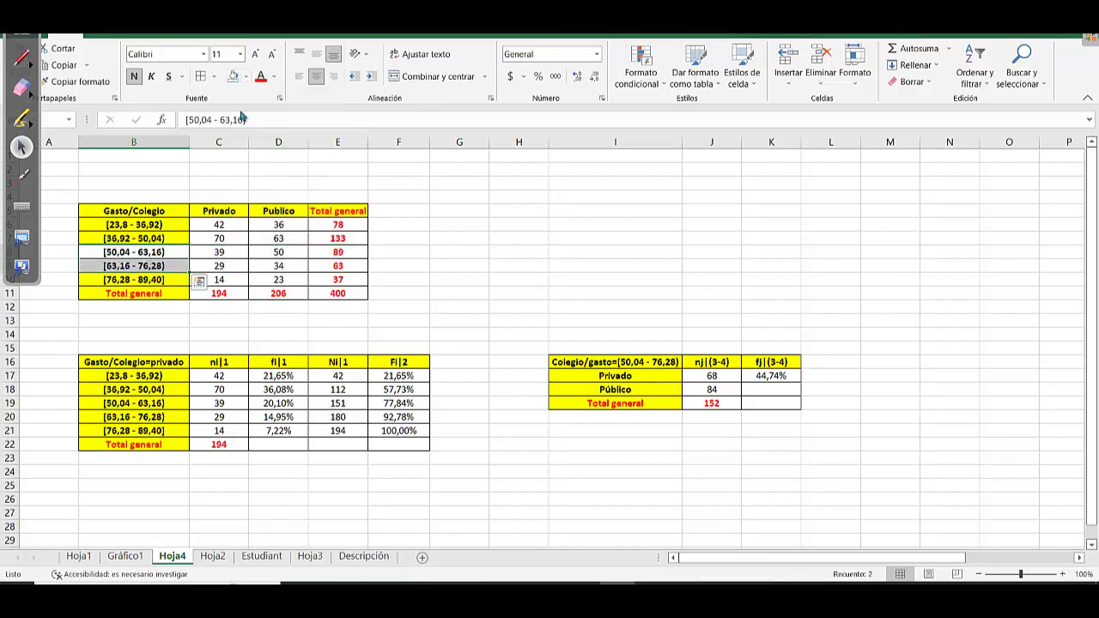
left_click(245, 78)
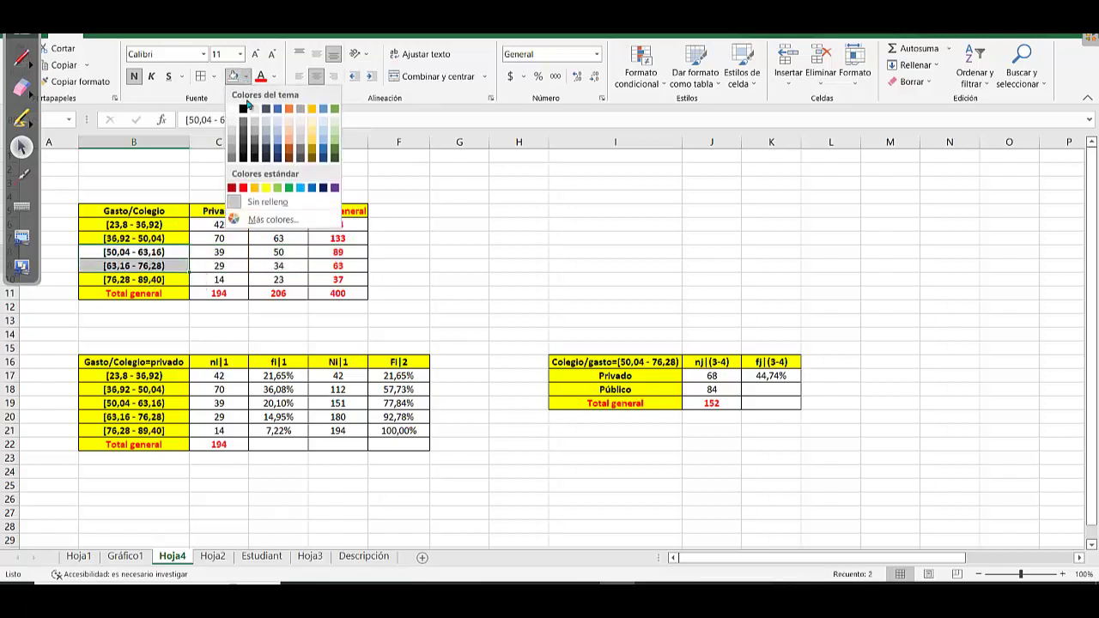
left_click(261, 186)
left_click(533, 325)
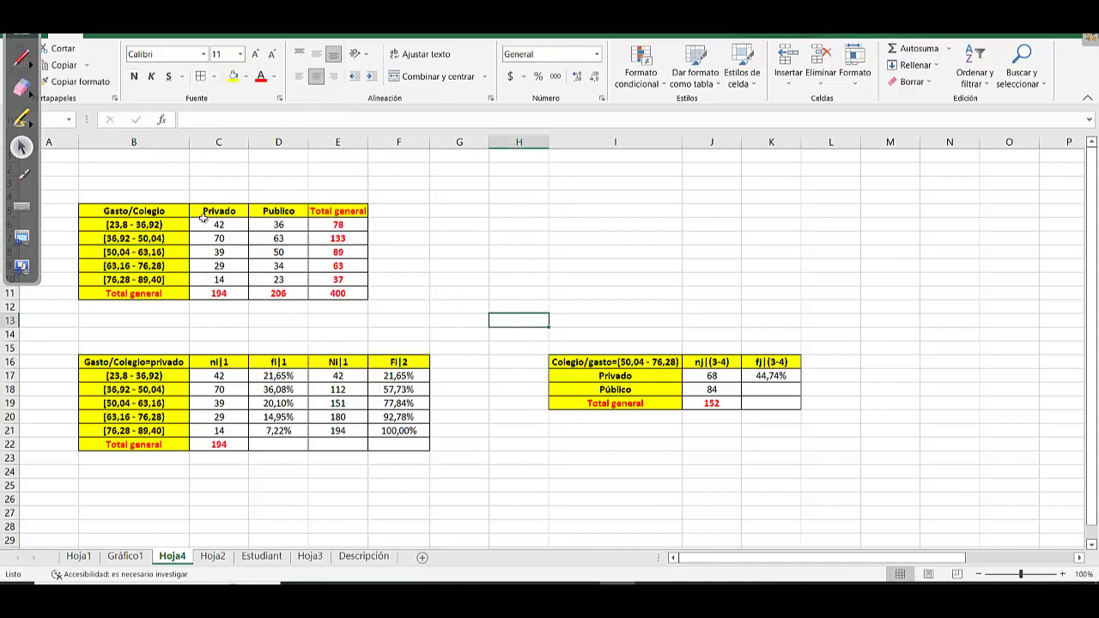
Insert a 2-D clustered column chart from the Gasto/Colegio frequencies in B5:D10, excluding the totals
left_click_drag(150, 211, 275, 281)
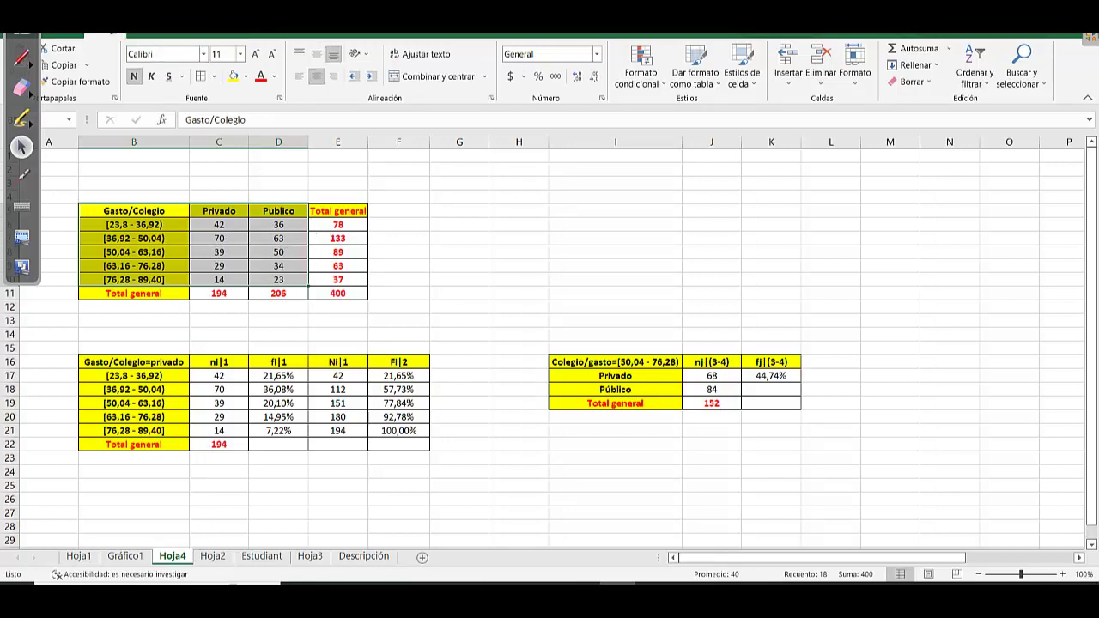
left_click(106, 31)
left_click(427, 50)
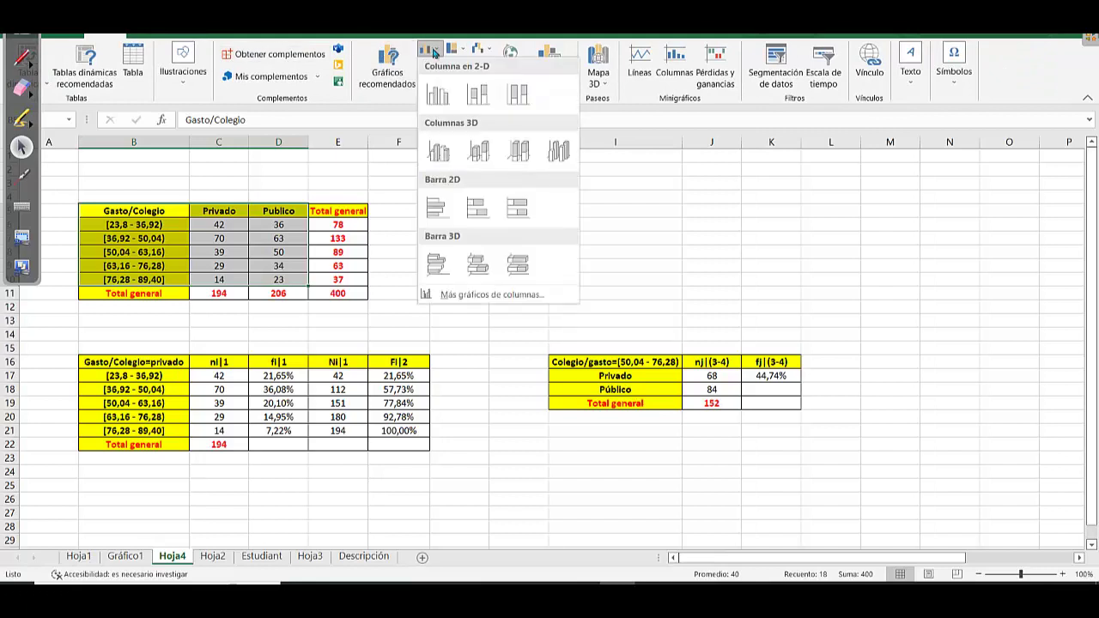
left_click(440, 96)
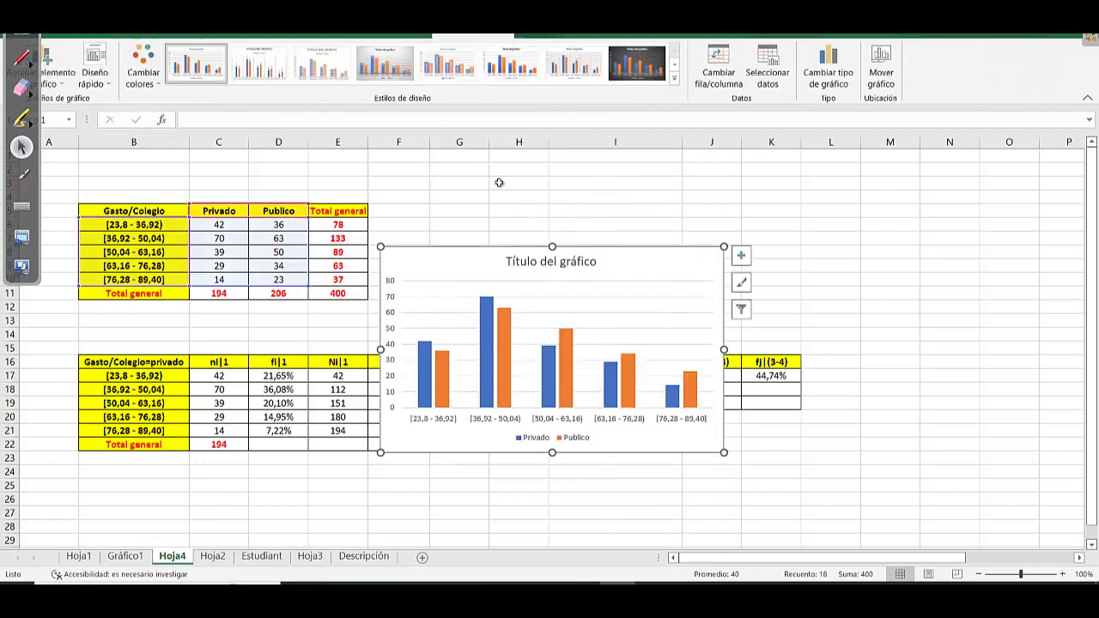
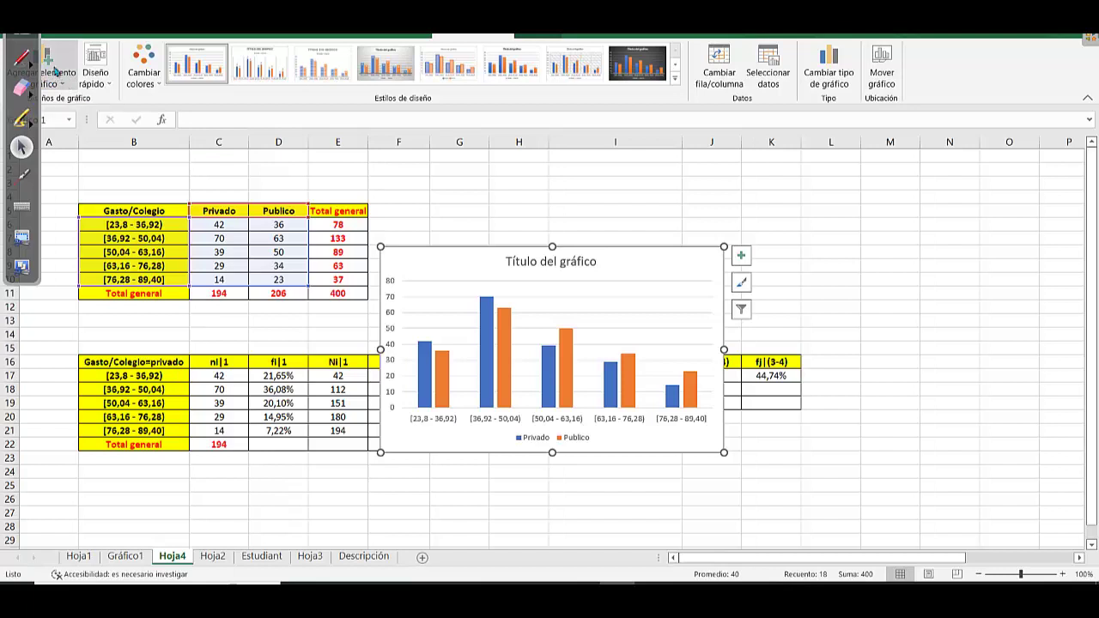
Add Extremo interno data labels to the column chart and move it clear of the area beside the Gasto/Colegio table
left_click(60, 78)
mouse_move(100, 152)
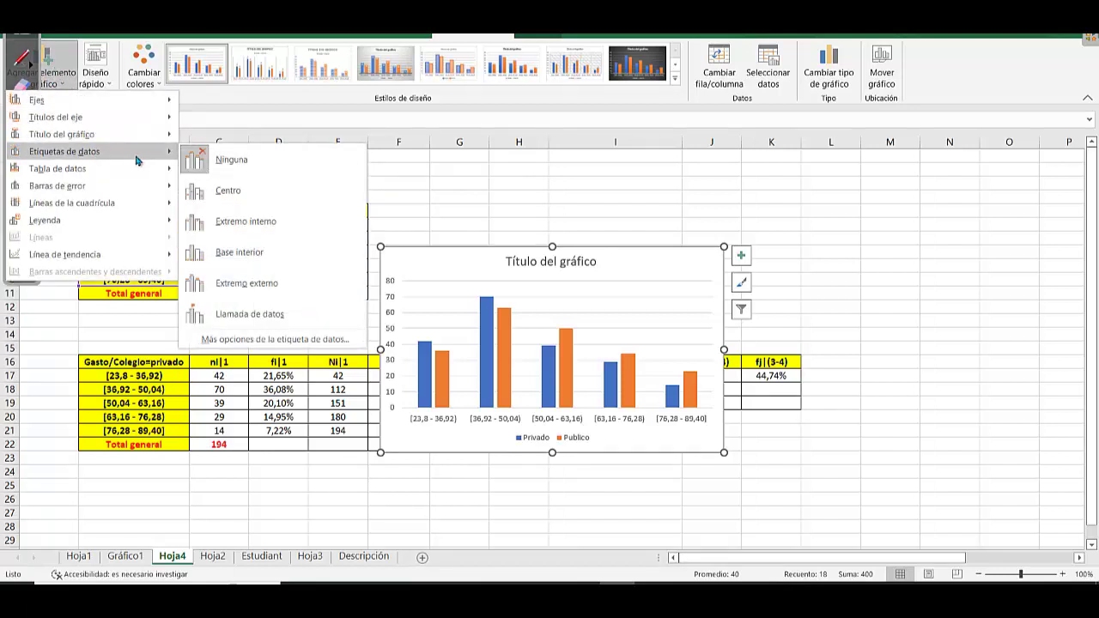
left_click(253, 226)
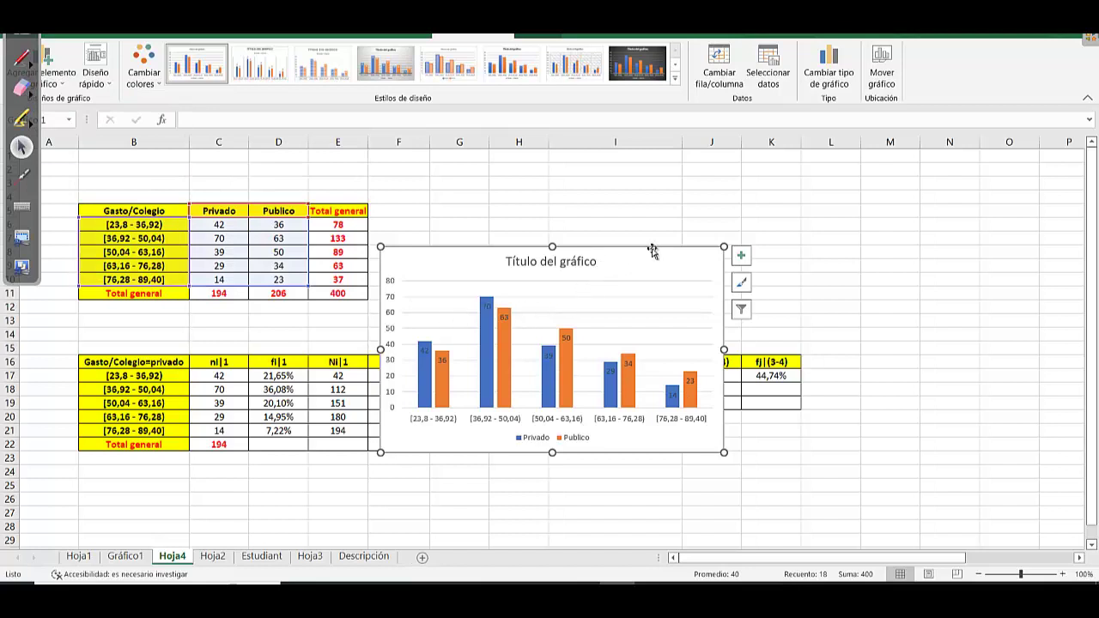
left_click_drag(653, 250, 911, 396)
left_click(453, 250)
left_click_drag(155, 212, 336, 292)
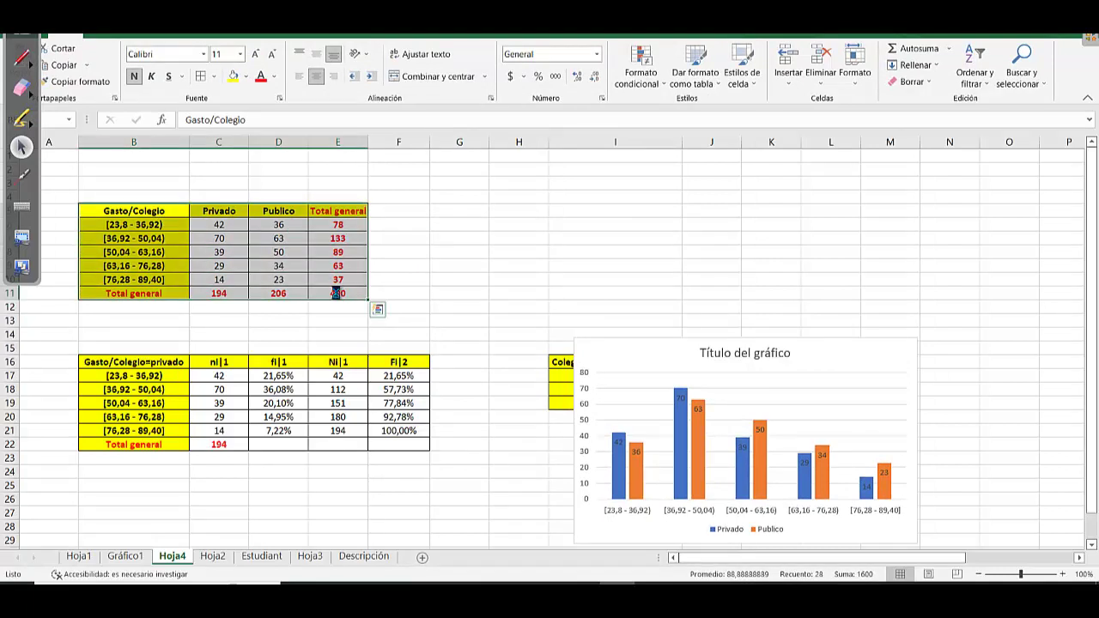
key("ctrl+c")
left_click(449, 211)
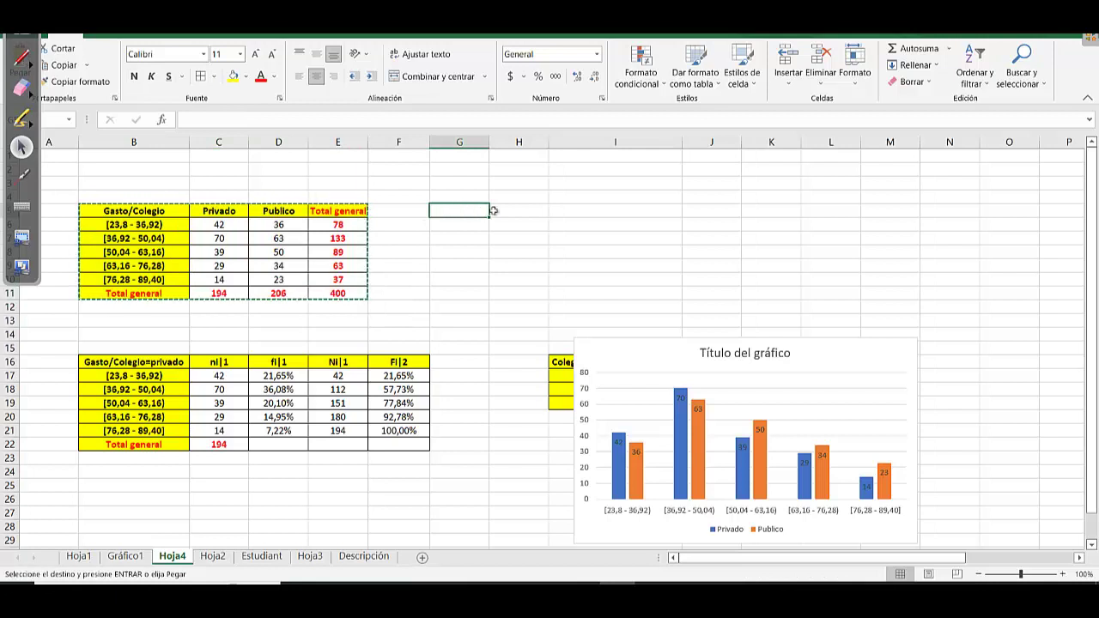
key("Escape")
Insert three new columns before column H
left_click(520, 142)
key("ctrl+plus")
key("ctrl+plus")
key("ctrl+plus")
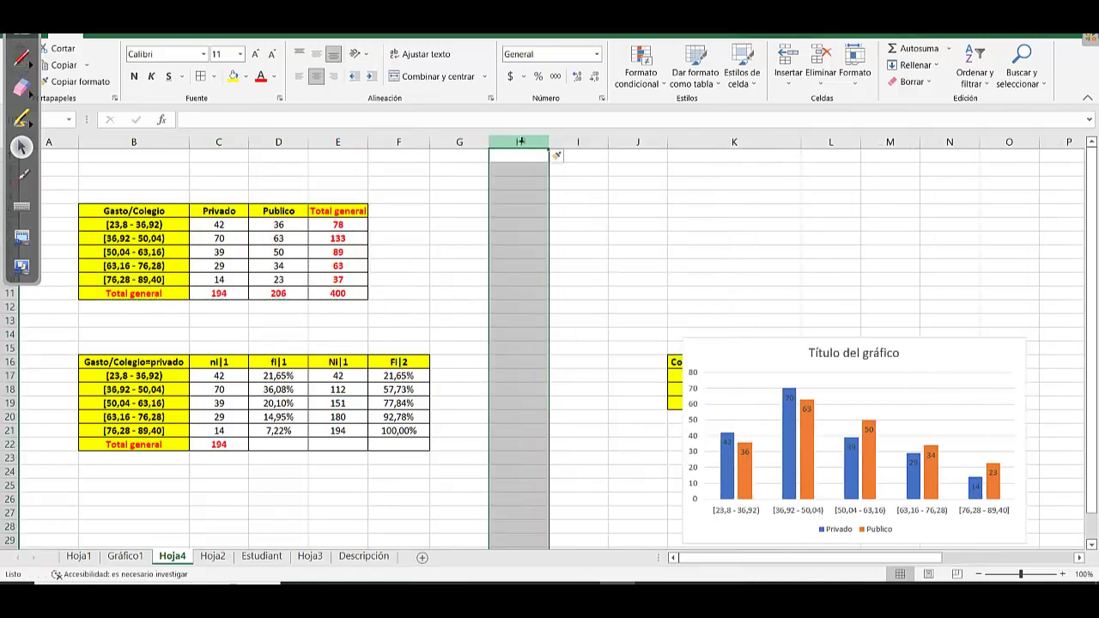
Copy the Gasto/Colegio table B5:E11 to G5 and autofit column G to its class labels
left_click_drag(146, 212, 338, 294)
key("ctrl+c")
left_click(475, 211)
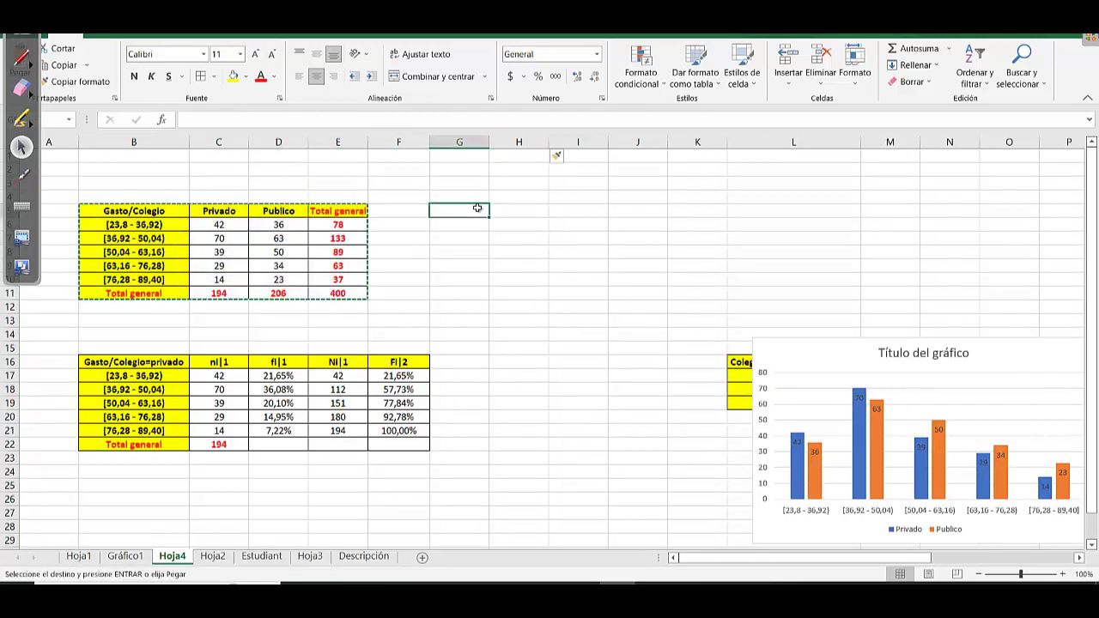
key("ctrl+v")
double_click(487, 143)
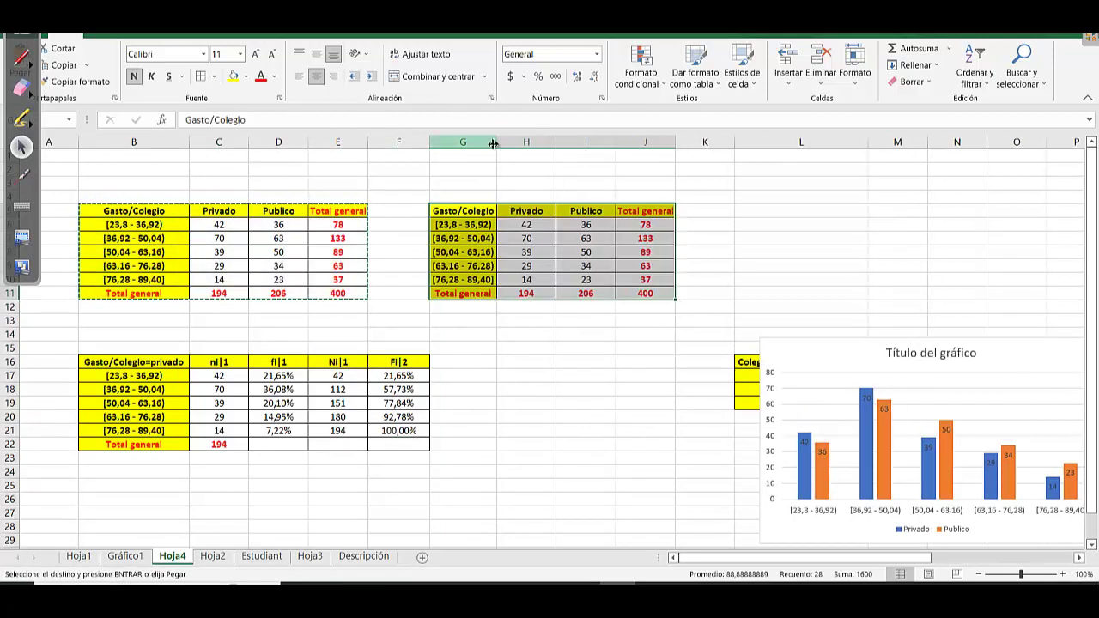
Clear the values in H6:J11 and both Total general labels in J5 and G11 of the copied table
left_click_drag(527, 225, 636, 289)
key("Delete")
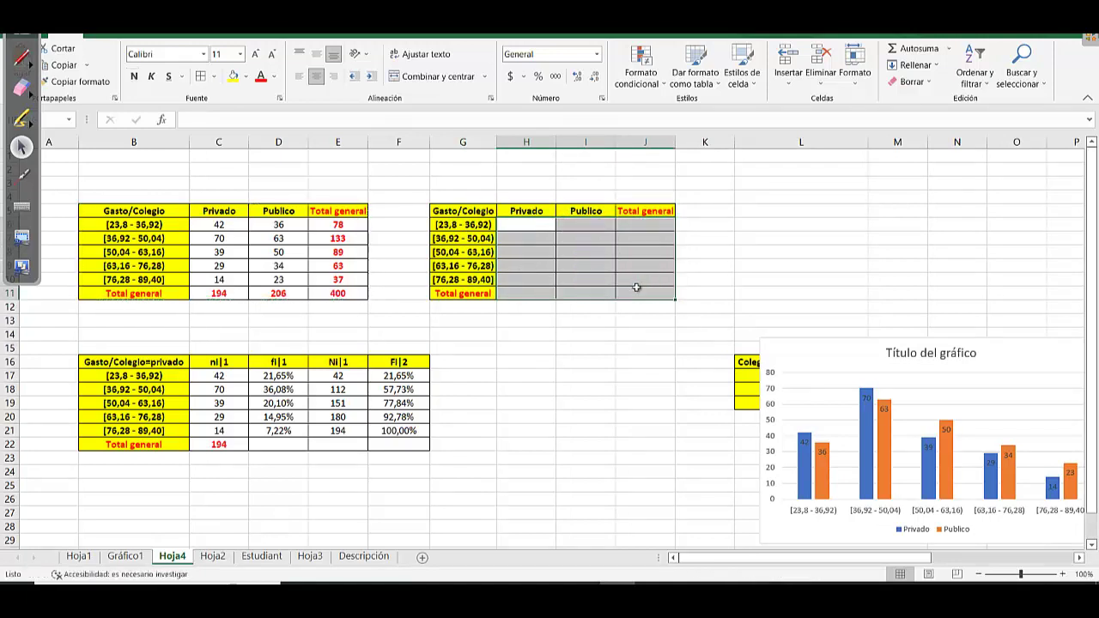
left_click(636, 210)
key("Delete")
left_click(483, 292)
key("Delete")
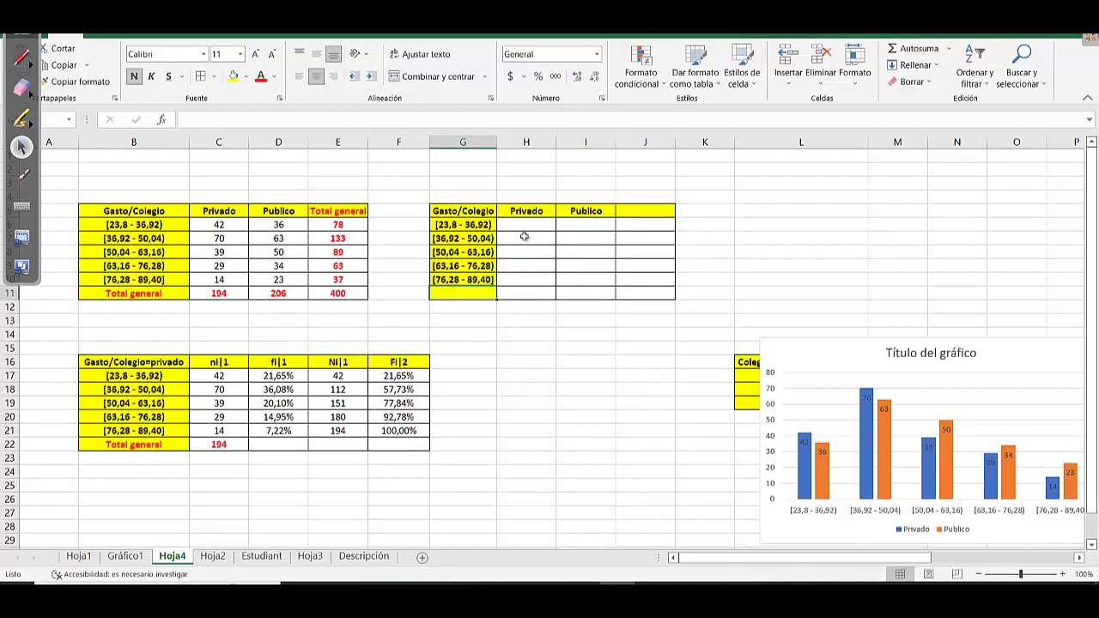
Enter =C6/400 in H6 and fill the formula across H6:I10 to get the joint relative frequencies
left_click(524, 223)
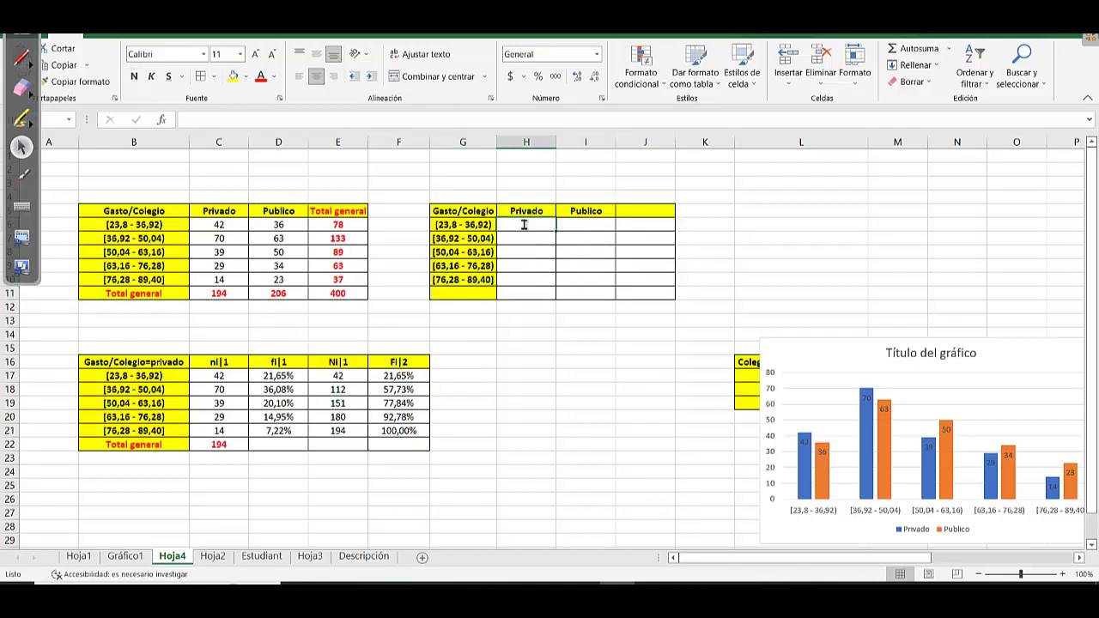
type("=")
left_click(212, 225)
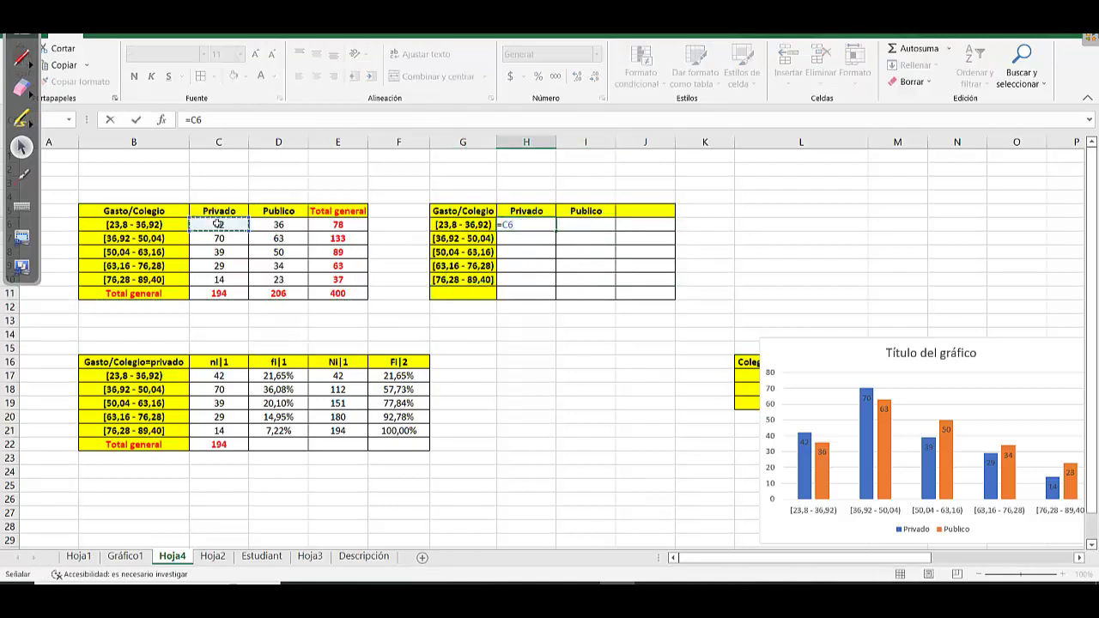
type("/")
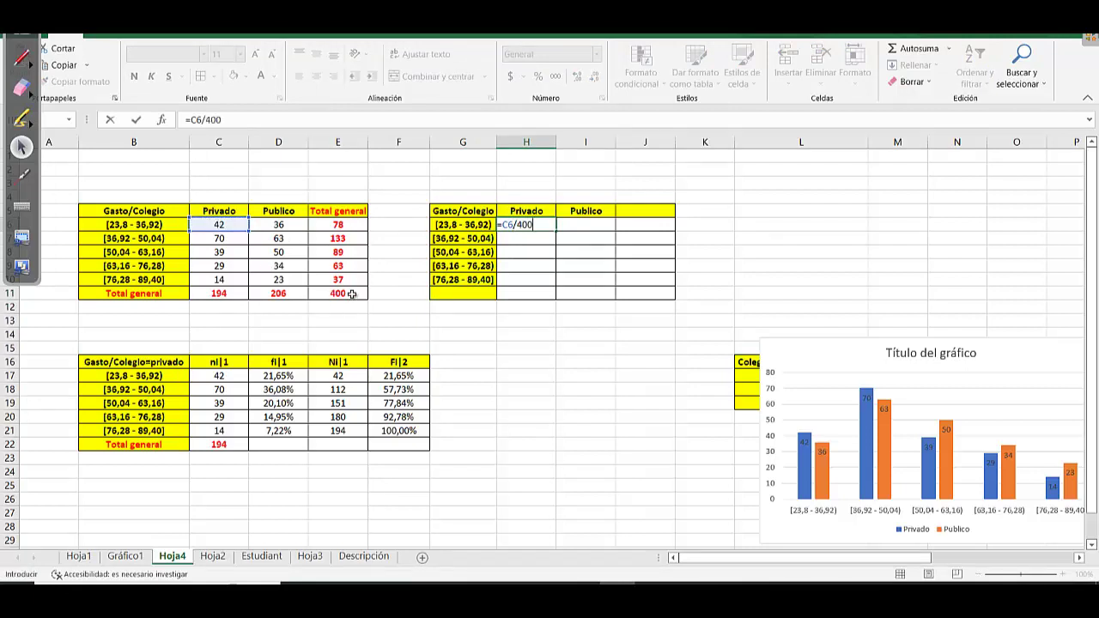
type("400")
key("Return")
left_click(512, 226)
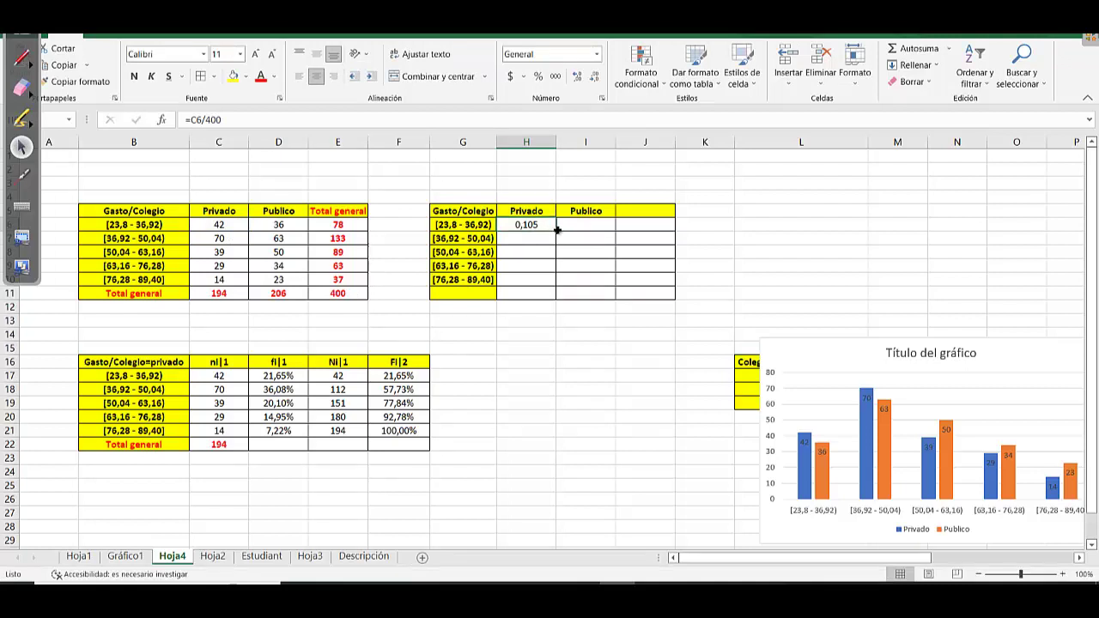
left_click_drag(558, 230, 621, 289)
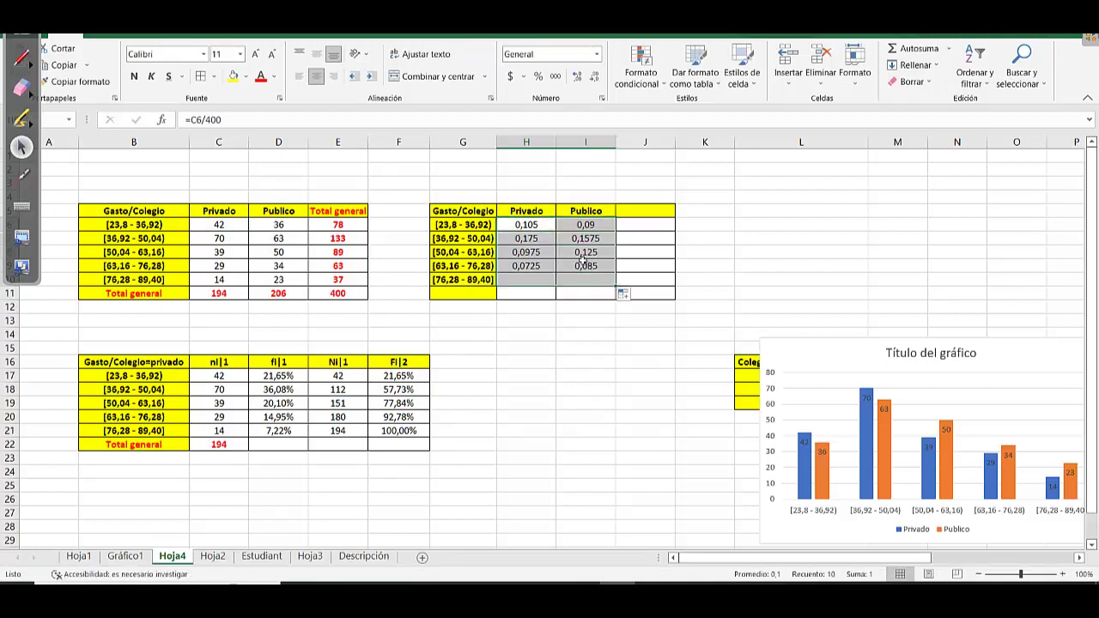
Format the relative frequencies in H6:I10 as percentages with two decimals
left_click(539, 78)
left_click(556, 79)
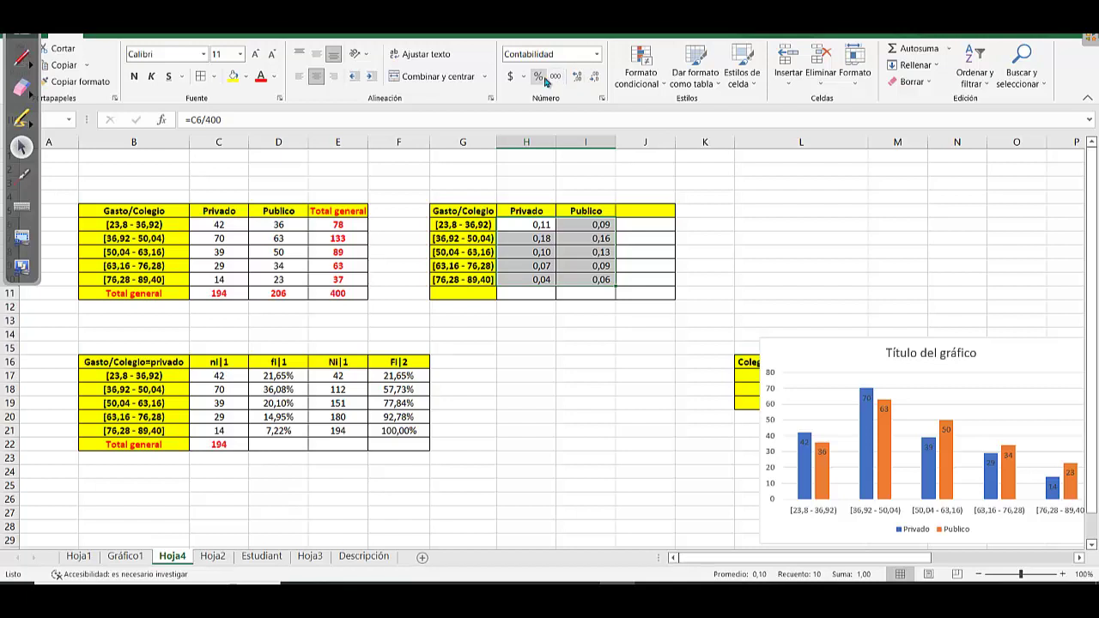
left_click(539, 77)
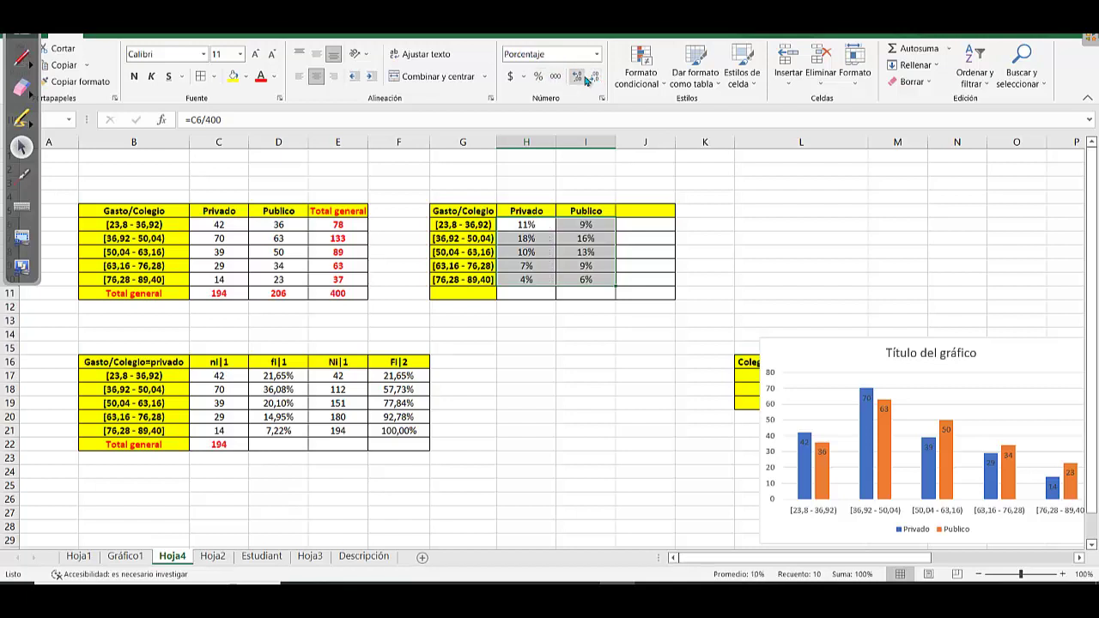
key("ctrl+z")
key("ctrl+z")
left_click(575, 77)
left_click(576, 77)
left_click(708, 212)
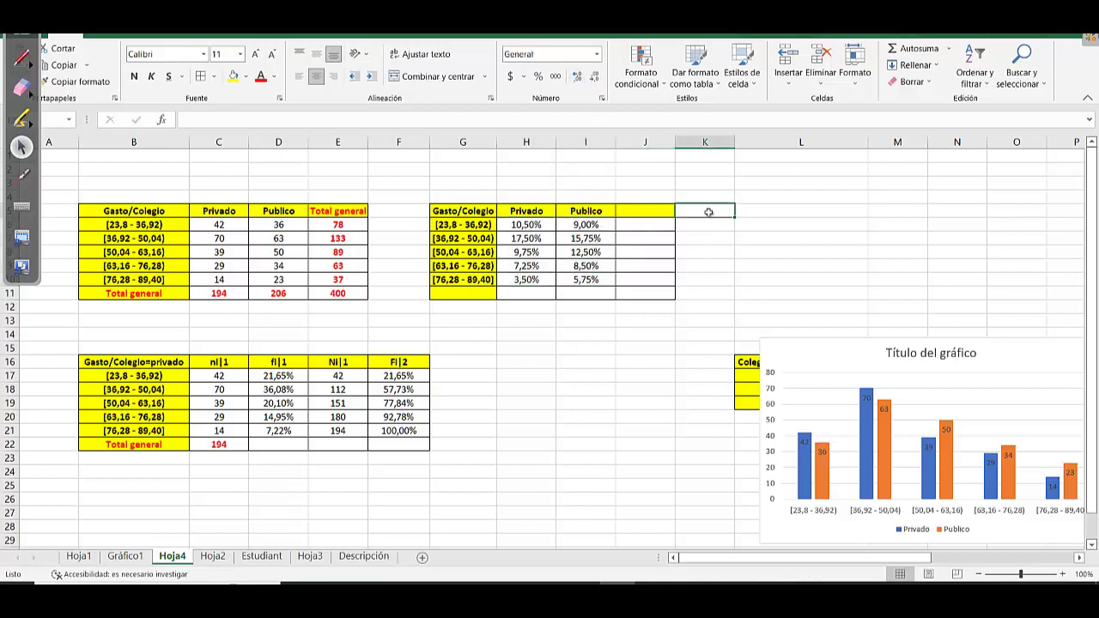
Move the first chart over the original Gasto/Colegio table and insert a 2-D clustered column chart from the percentages in G5:I10
left_click_drag(812, 349, 93, 184)
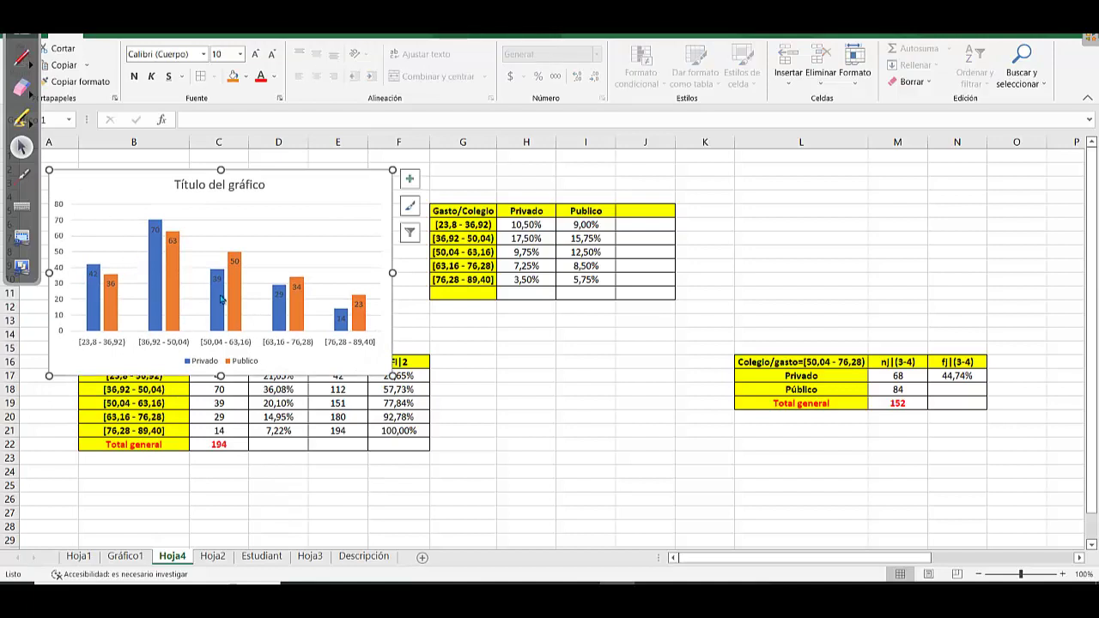
left_click(646, 361)
left_click_drag(474, 211, 593, 282)
left_click(105, 35)
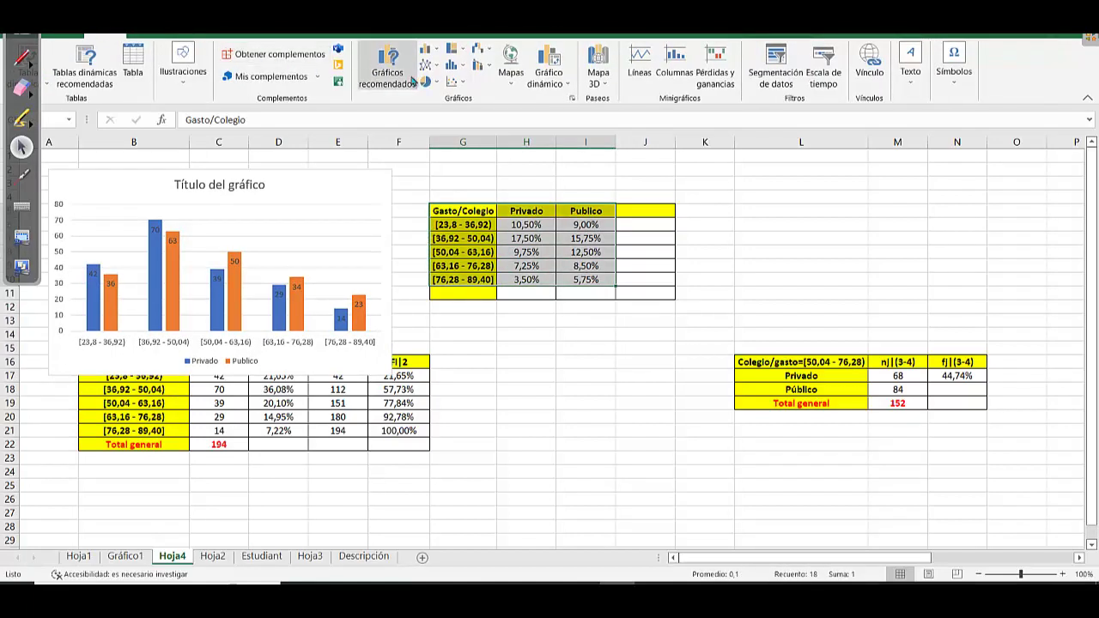
left_click(438, 58)
left_click(435, 87)
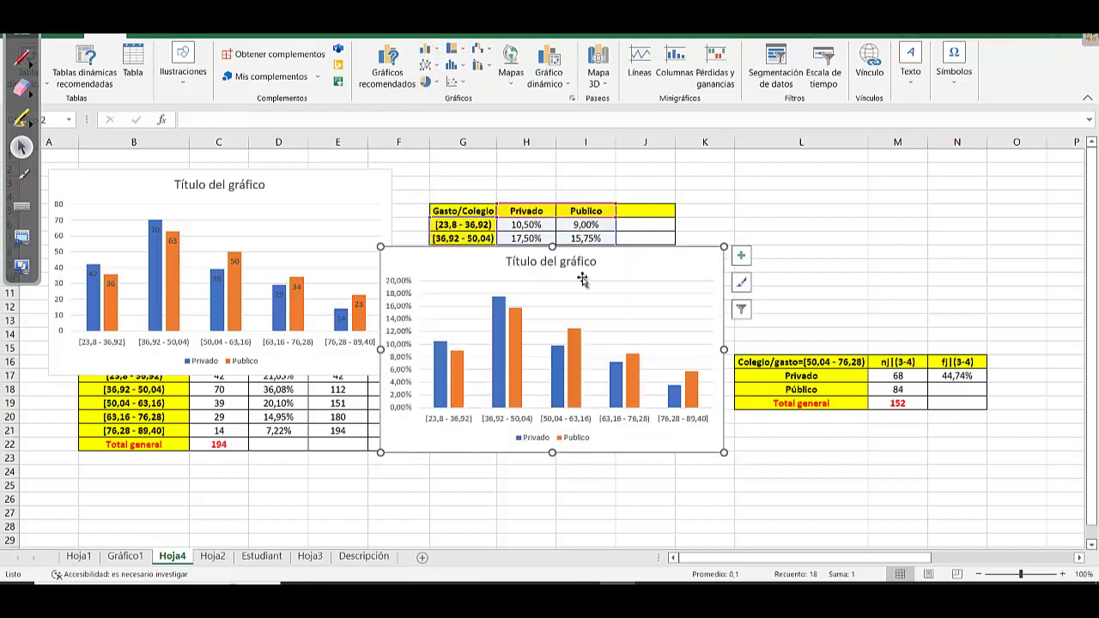
Add Extremo interno data labels to the percentage chart and widen it to the right, partway across column L
left_click(49, 64)
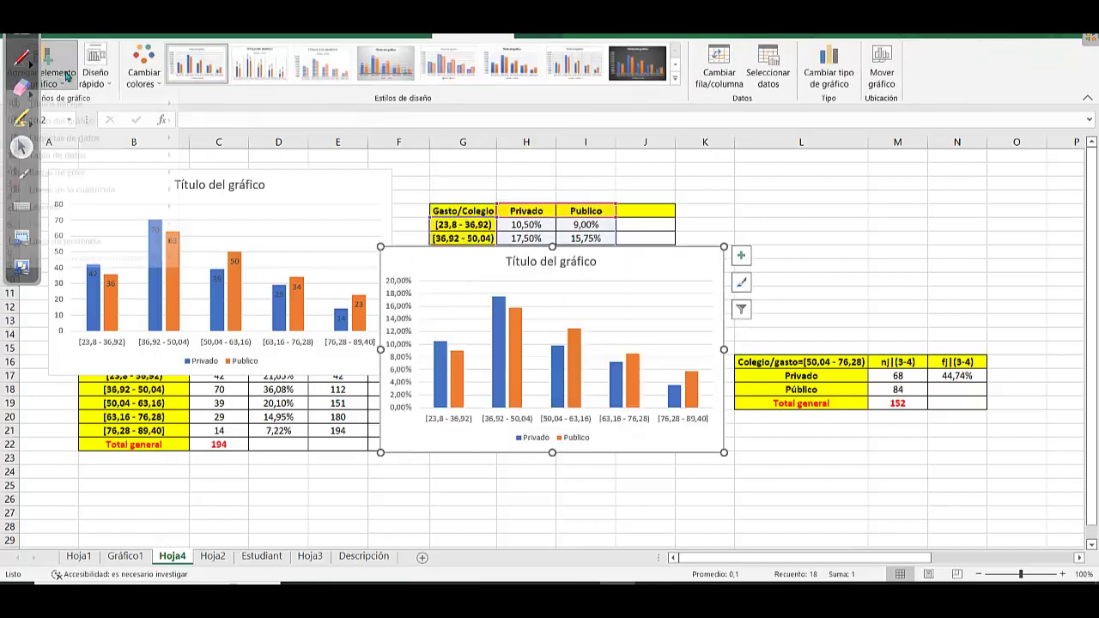
mouse_move(86, 151)
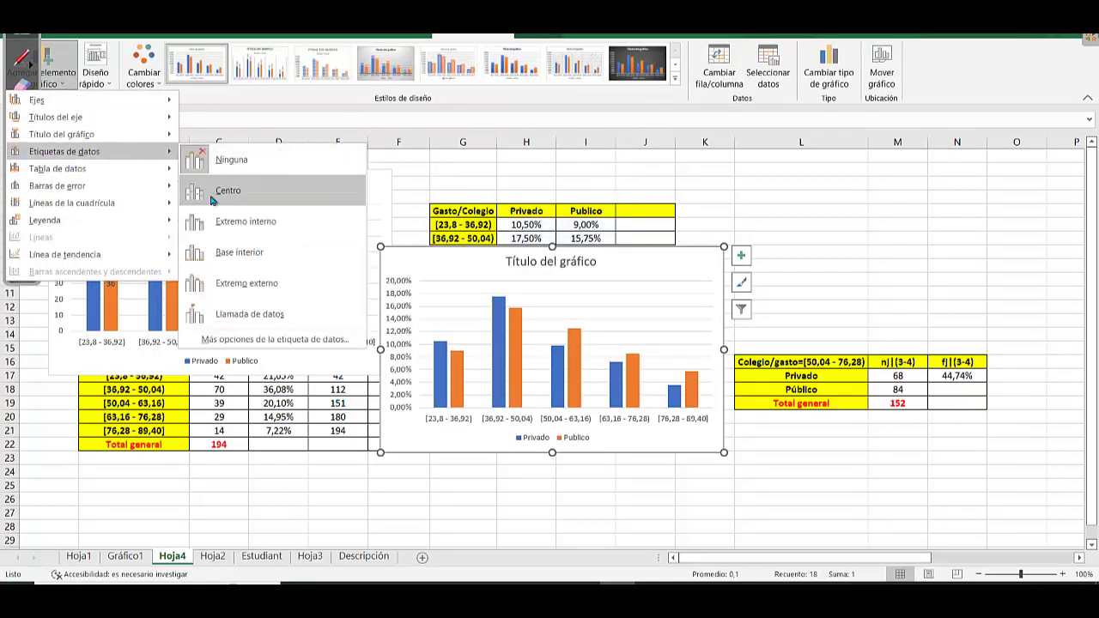
left_click(226, 222)
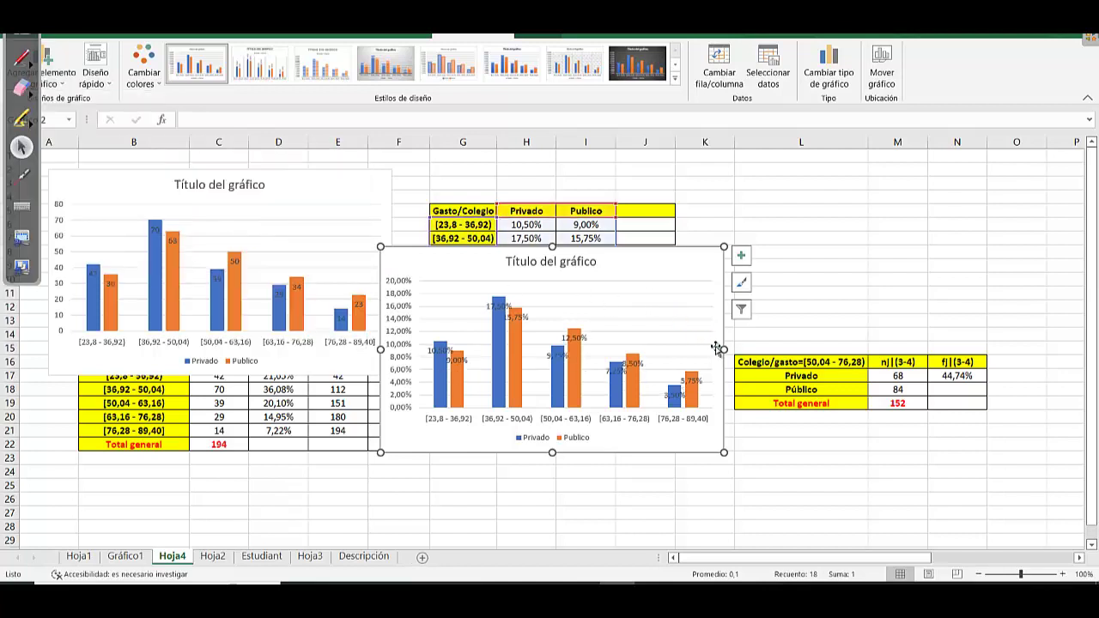
left_click_drag(724, 349, 833, 349)
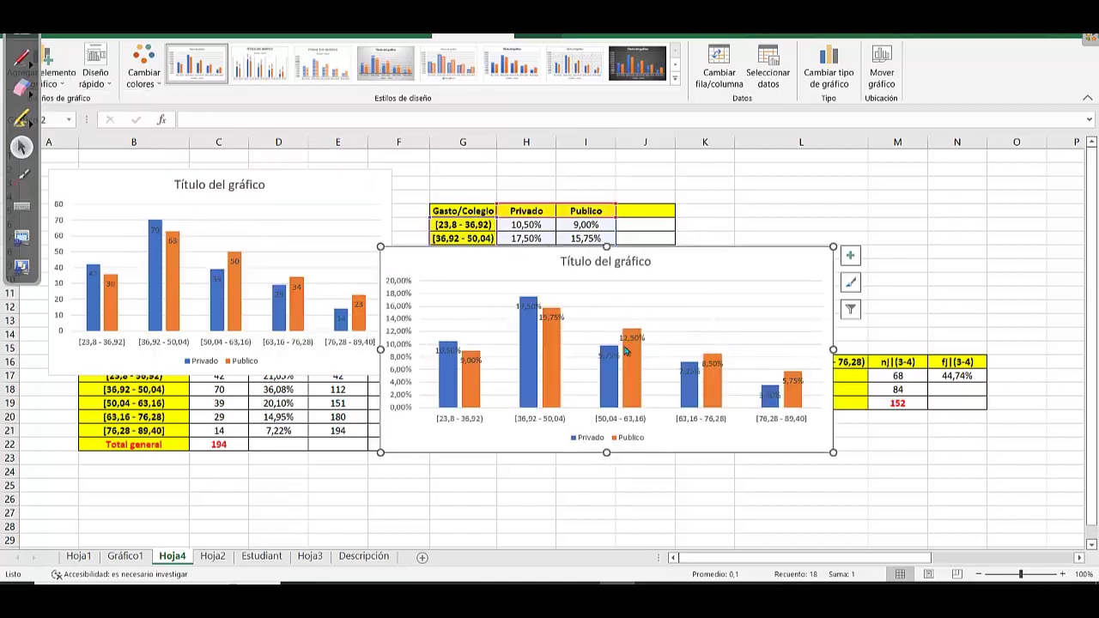
Set the gap width (Ancho del rango) of the columns in the percentage chart to 150%
left_click(550, 340)
double_click(550, 341)
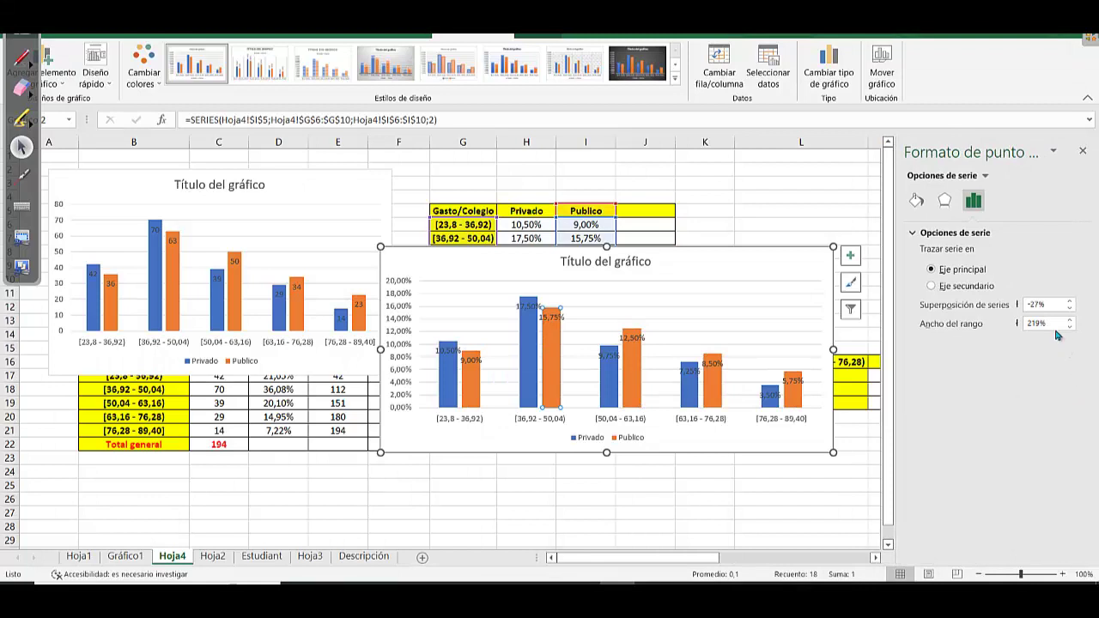
left_click_drag(1055, 330, 1017, 324)
key("Return")
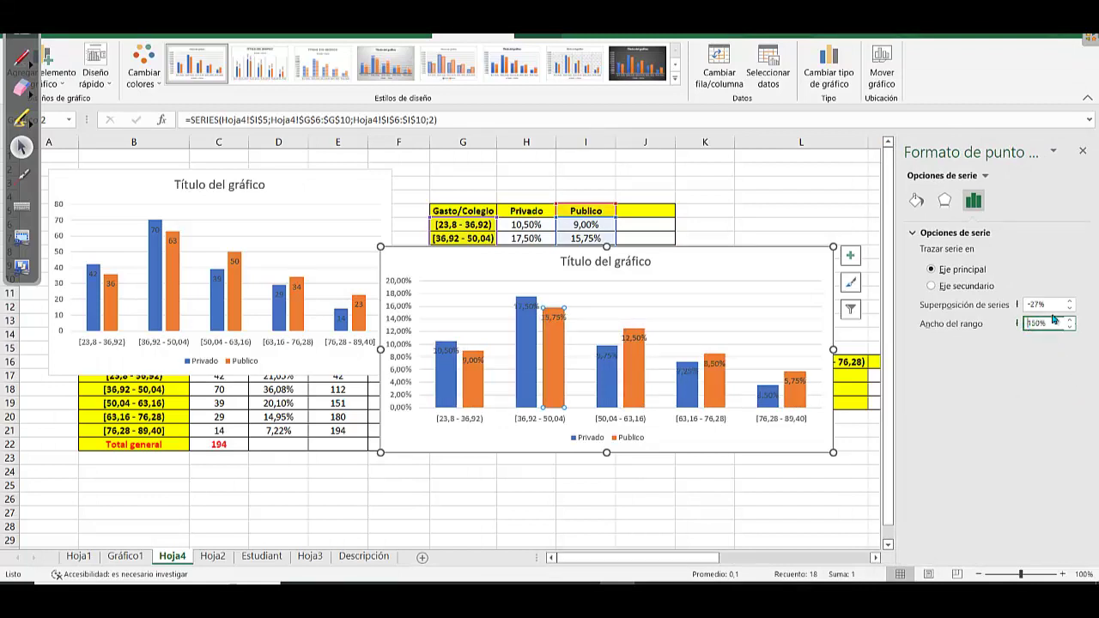
Set the gap width (Ancho del rango) of the percentage chart to 100% and stretch the chart down to row 26
left_click_drag(1036, 321, 1018, 324)
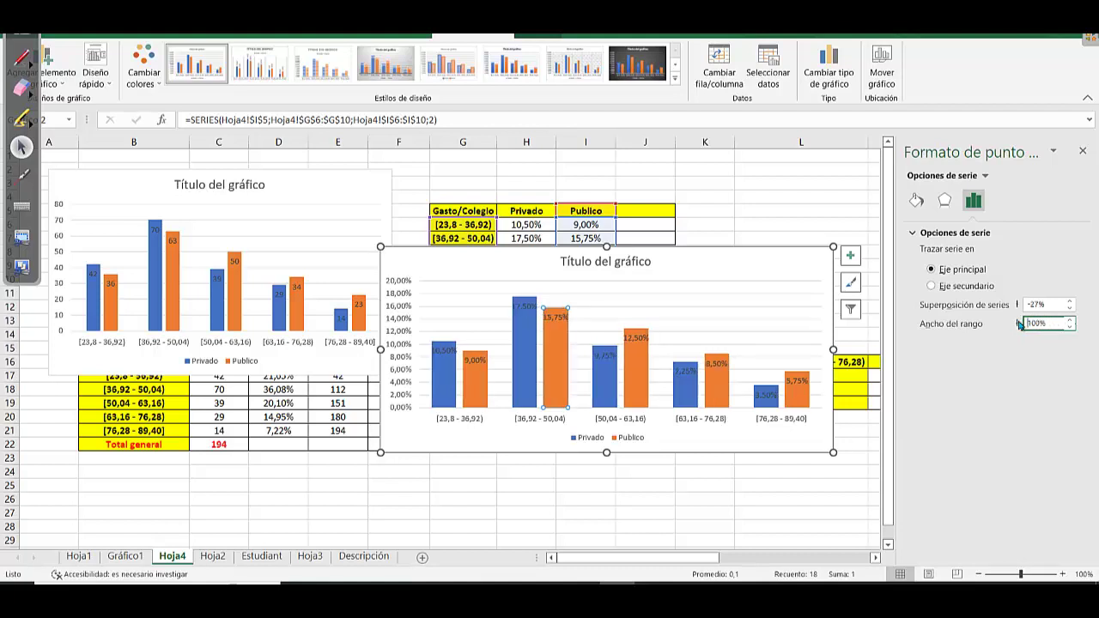
left_click(687, 516)
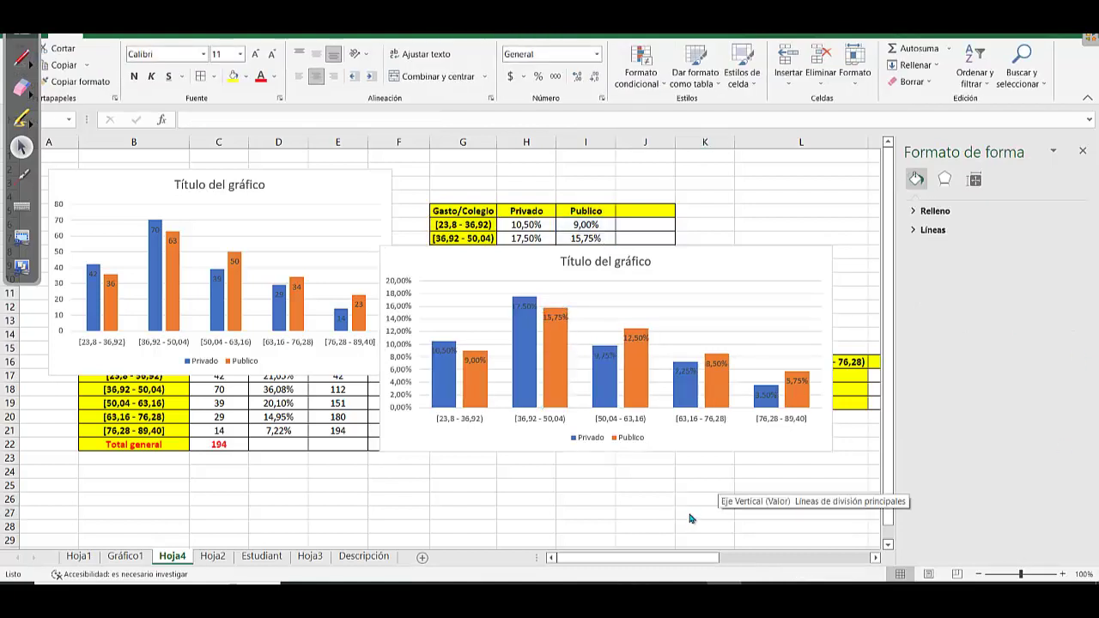
left_click(680, 442)
left_click_drag(832, 453, 815, 508)
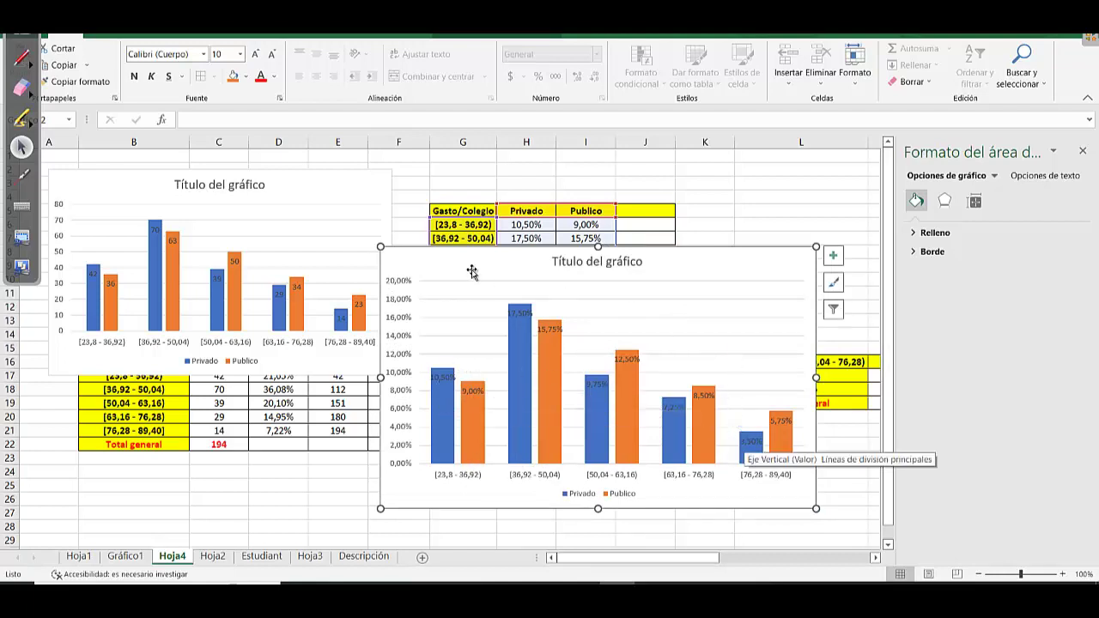
Delete the counts chart, and shrink the percentage chart and move it over the original Gasto/Colegio table
left_click(373, 191)
key("Delete")
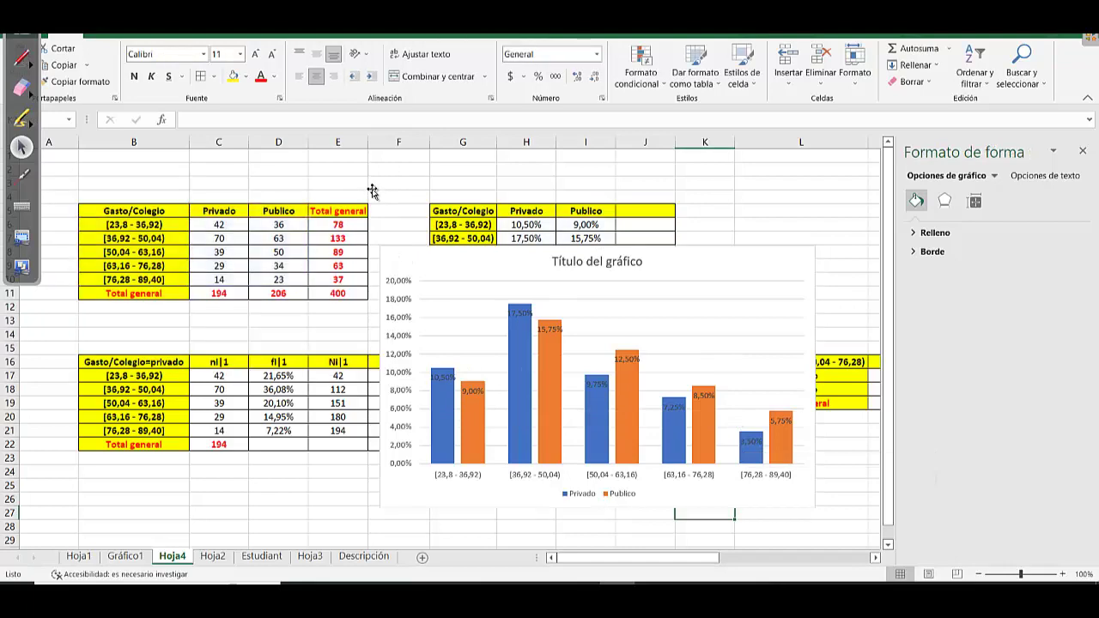
left_click(432, 267)
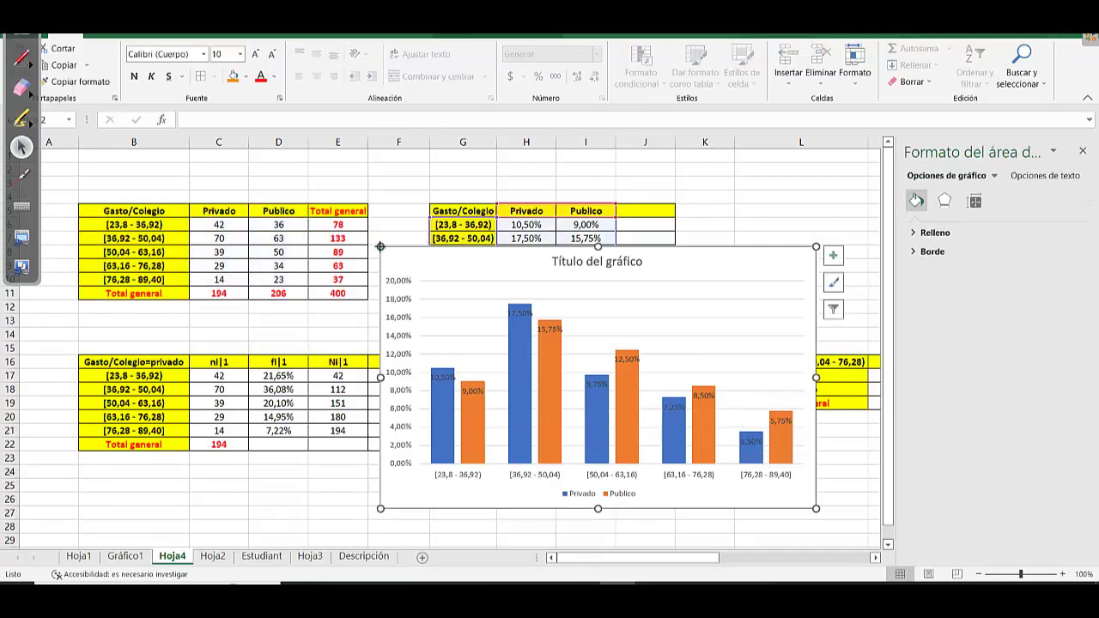
left_click(458, 296)
left_click_drag(459, 297, 485, 309)
left_click_drag(547, 326, 152, 167)
left_click(521, 399)
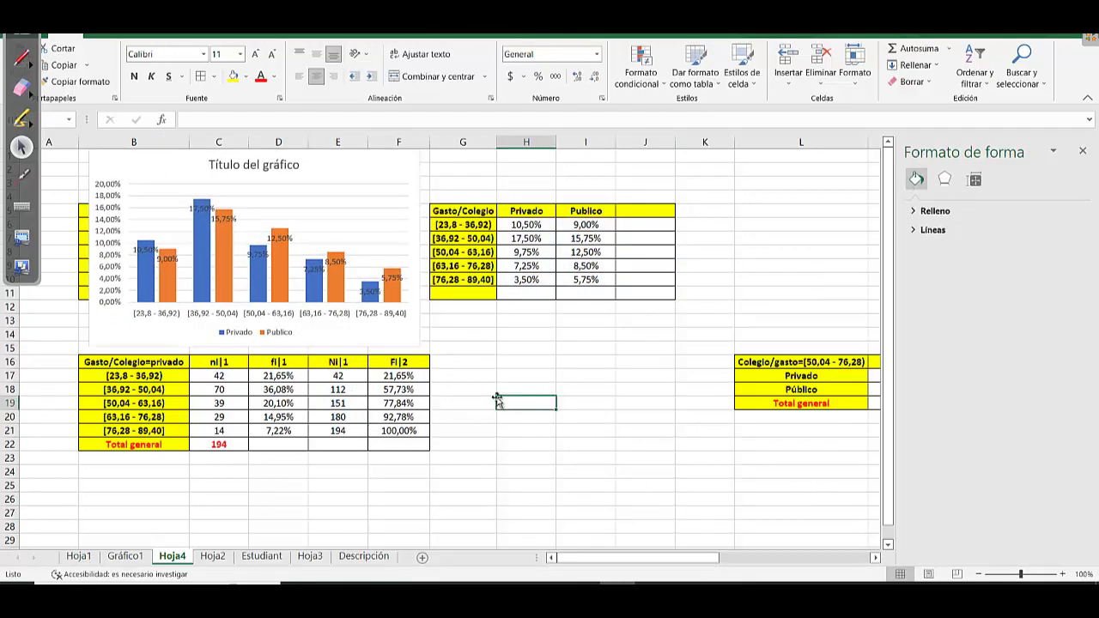
Close the format pane and move the percentage chart directly above the Colegio/gasto=[50,04 - 76,28) table
left_click(196, 179)
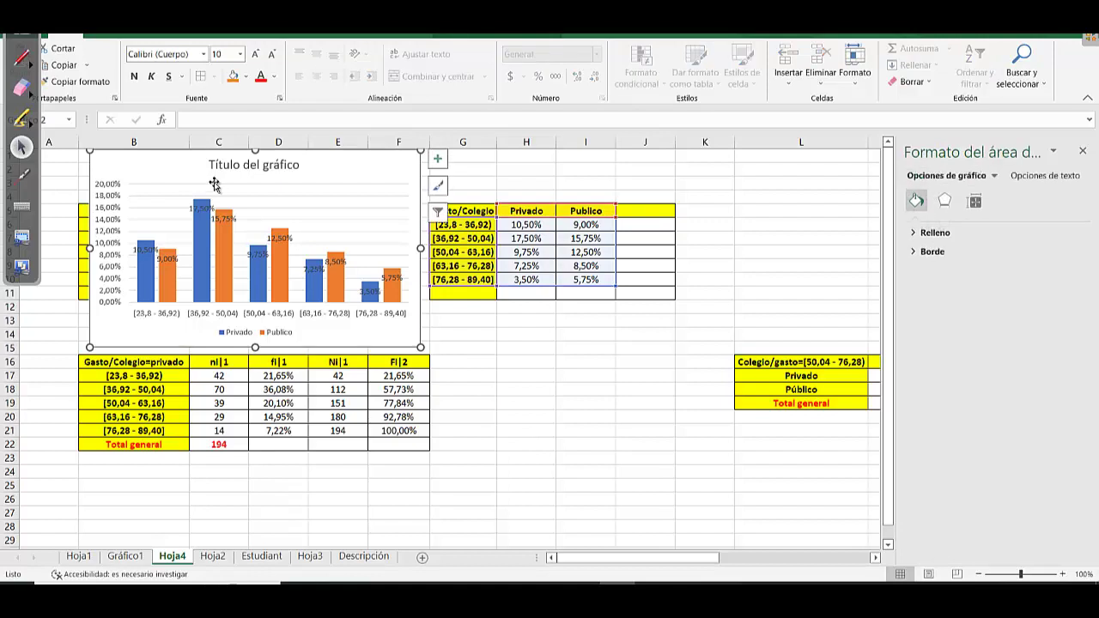
left_click(493, 351)
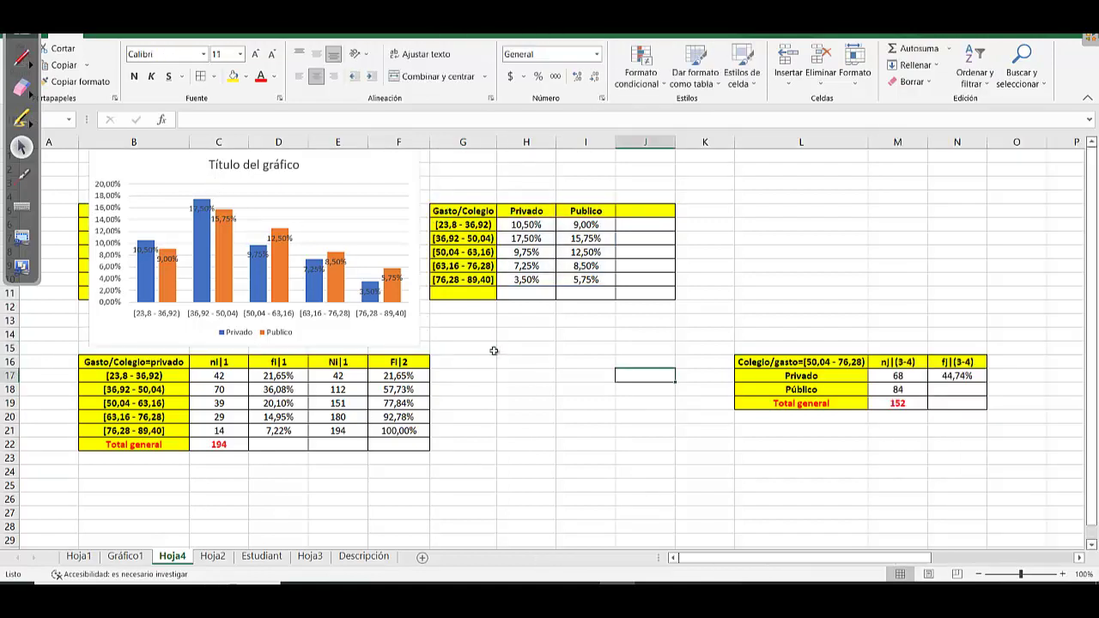
left_click(402, 337)
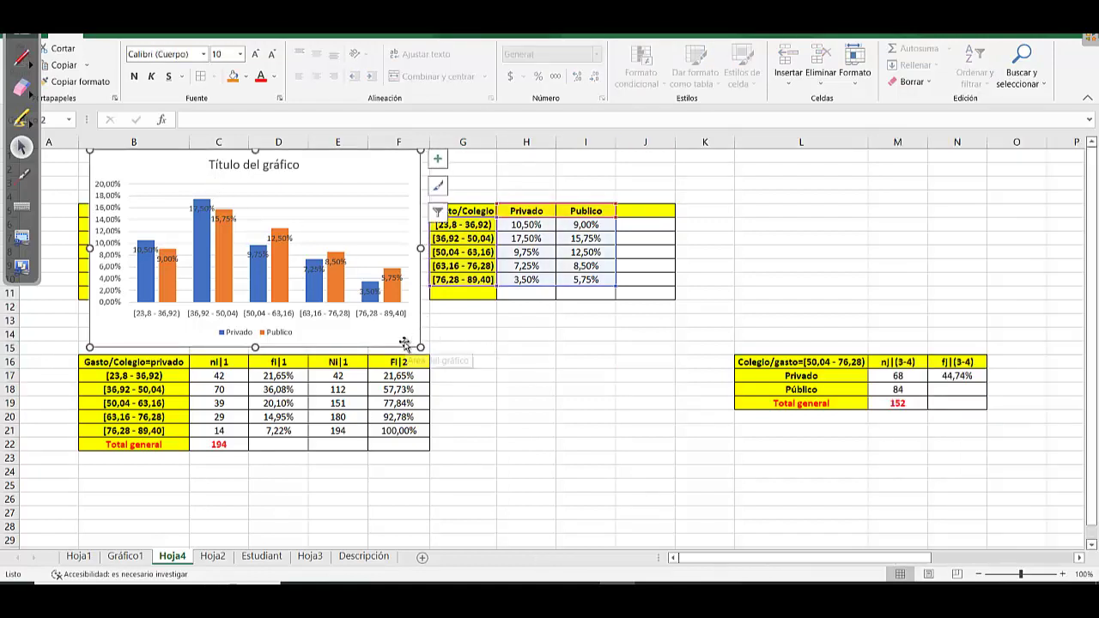
left_click_drag(402, 338, 1062, 338)
Examine the joint count table, the percentage table and the two conditional tables on the sheet
left_click_drag(127, 362, 383, 444)
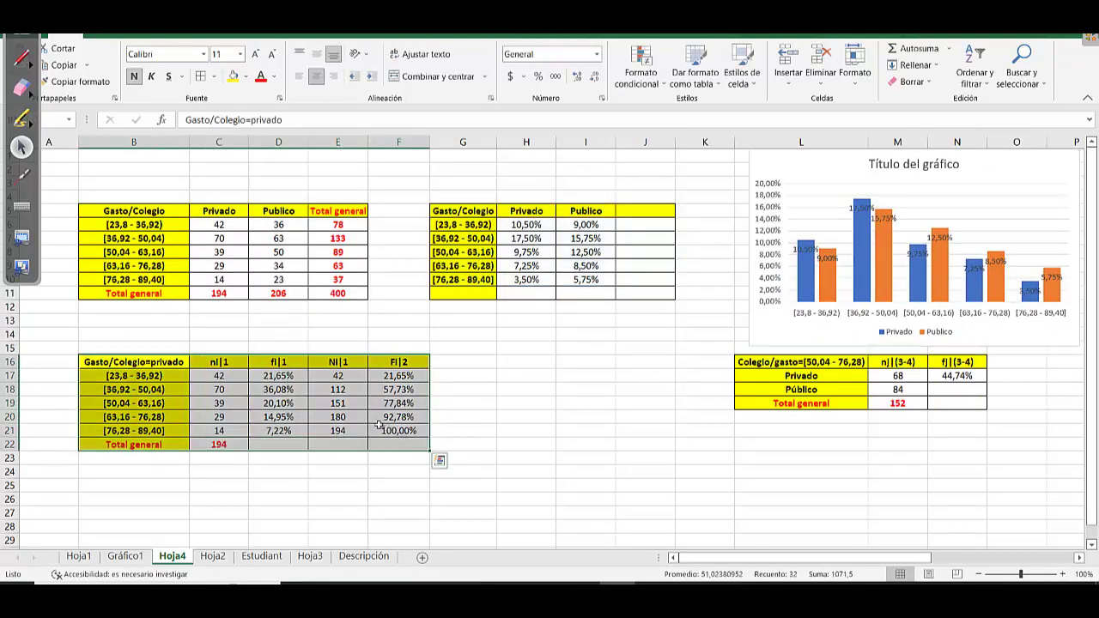
left_click(273, 390)
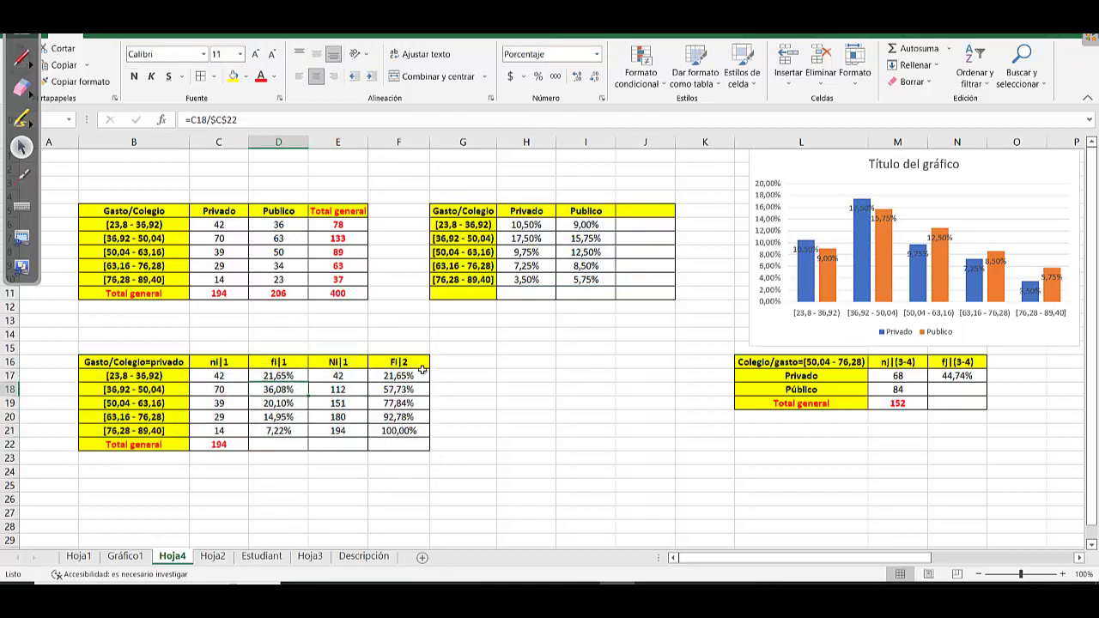
left_click(459, 365)
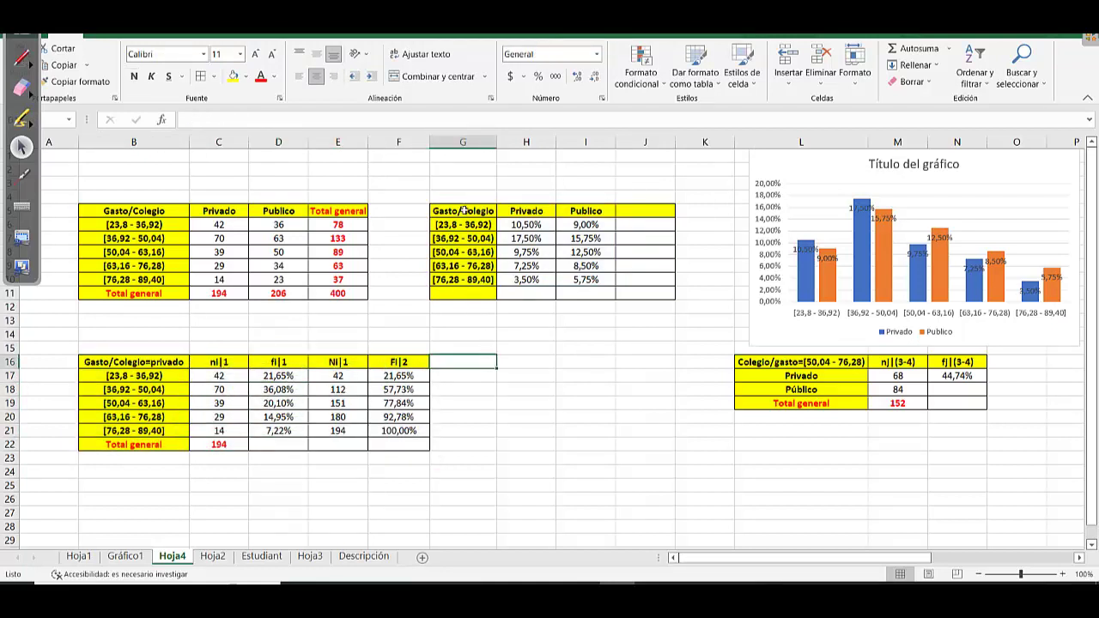
left_click_drag(464, 210, 592, 279)
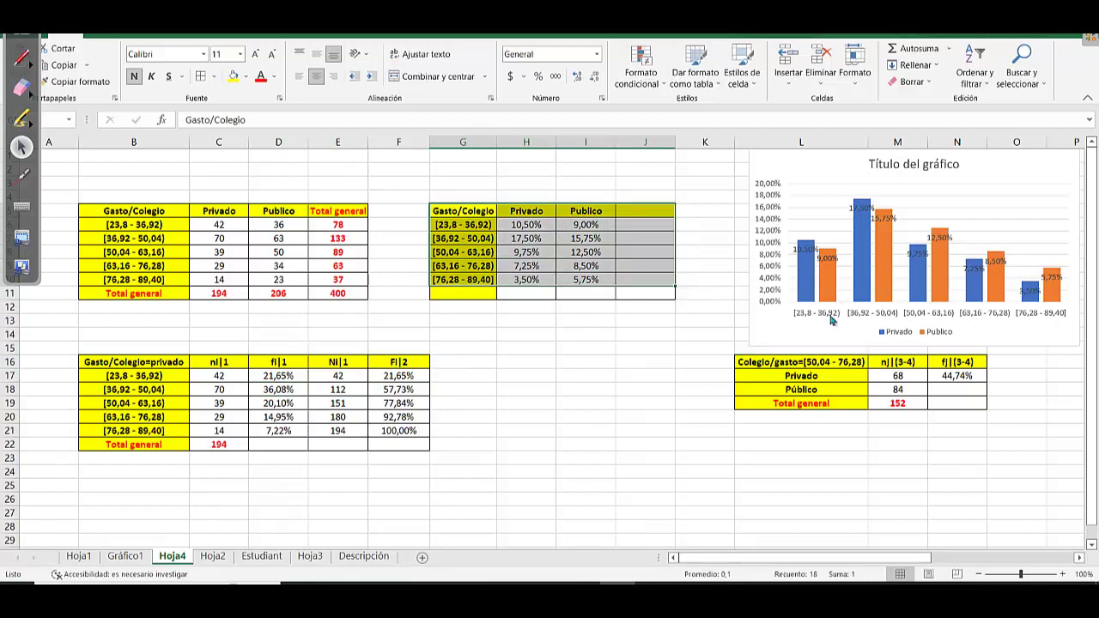
left_click(795, 340)
left_click(664, 309)
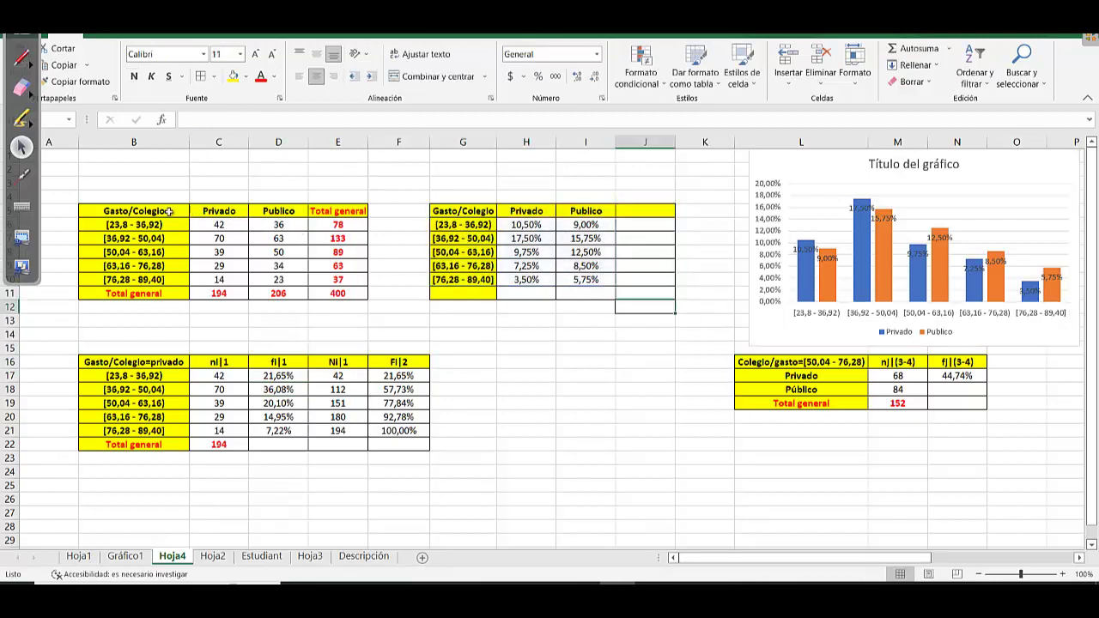
left_click_drag(169, 212, 339, 293)
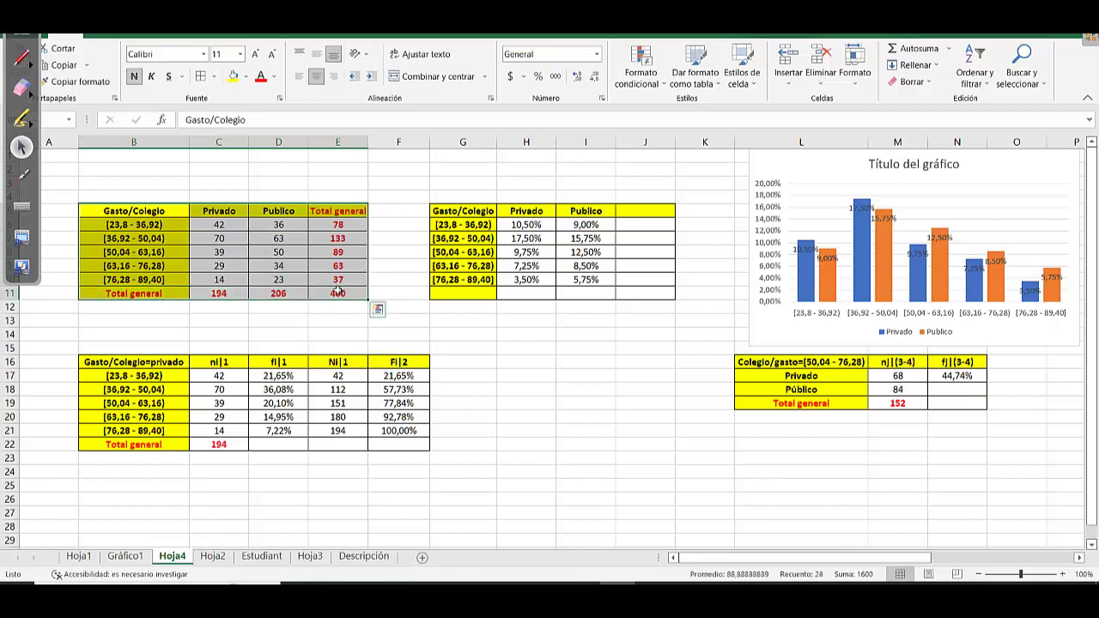
left_click_drag(133, 375, 328, 443)
left_click(158, 363)
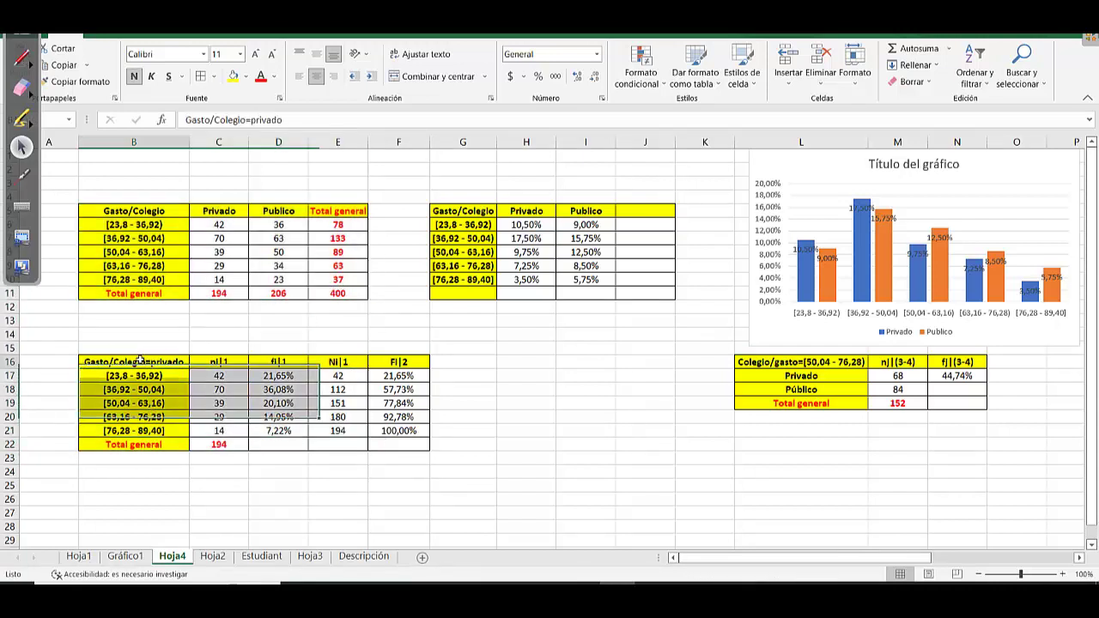
left_click(544, 262)
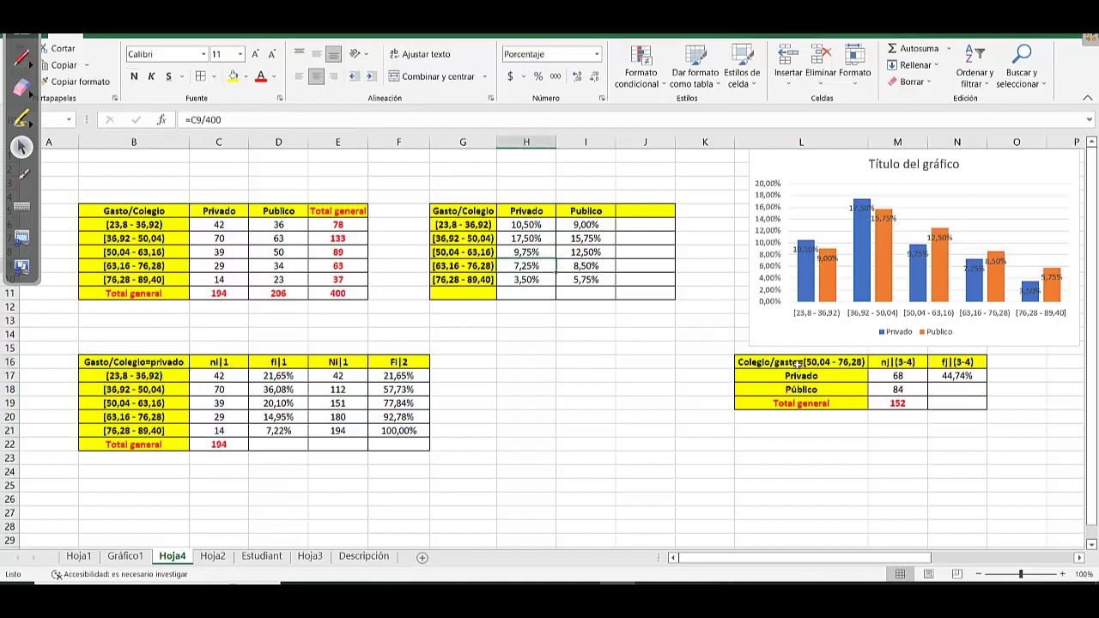
left_click_drag(798, 365, 955, 402)
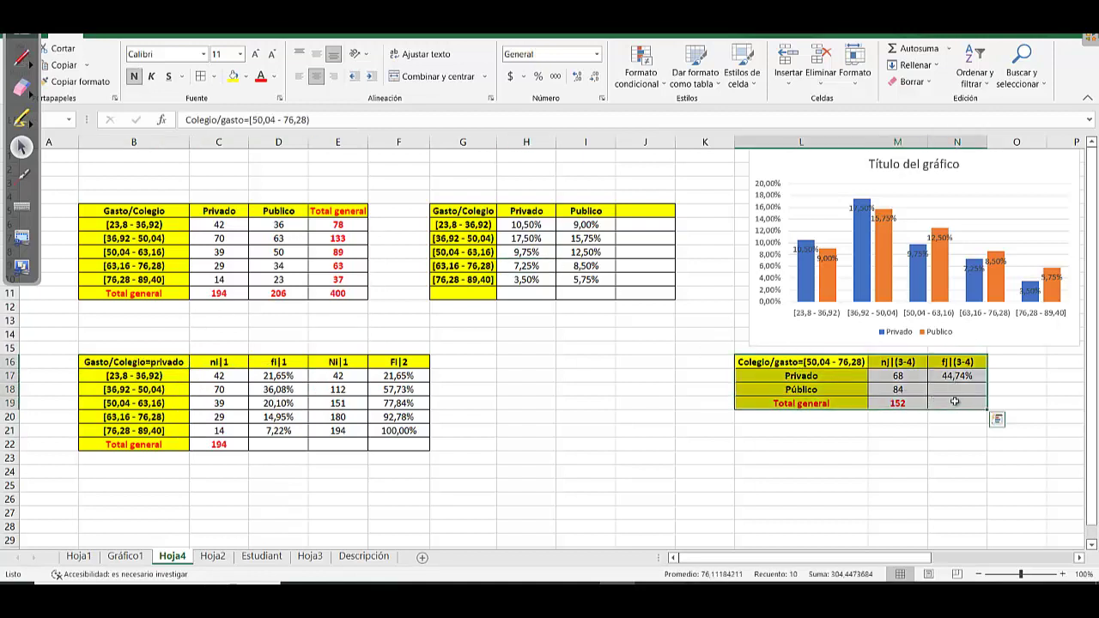
left_click(834, 388)
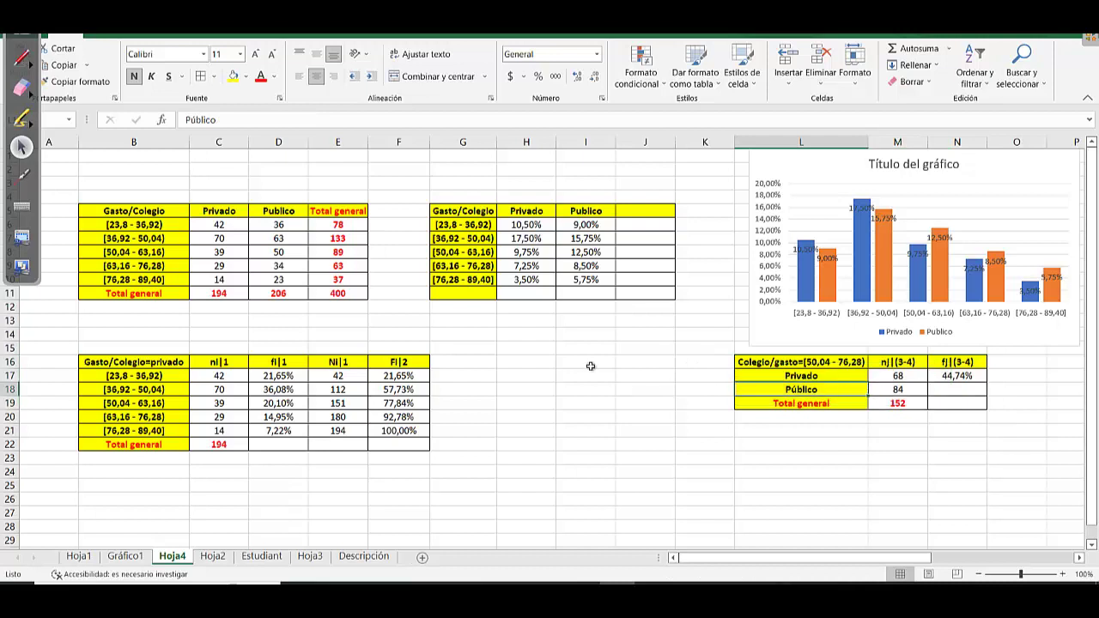
left_click(564, 367)
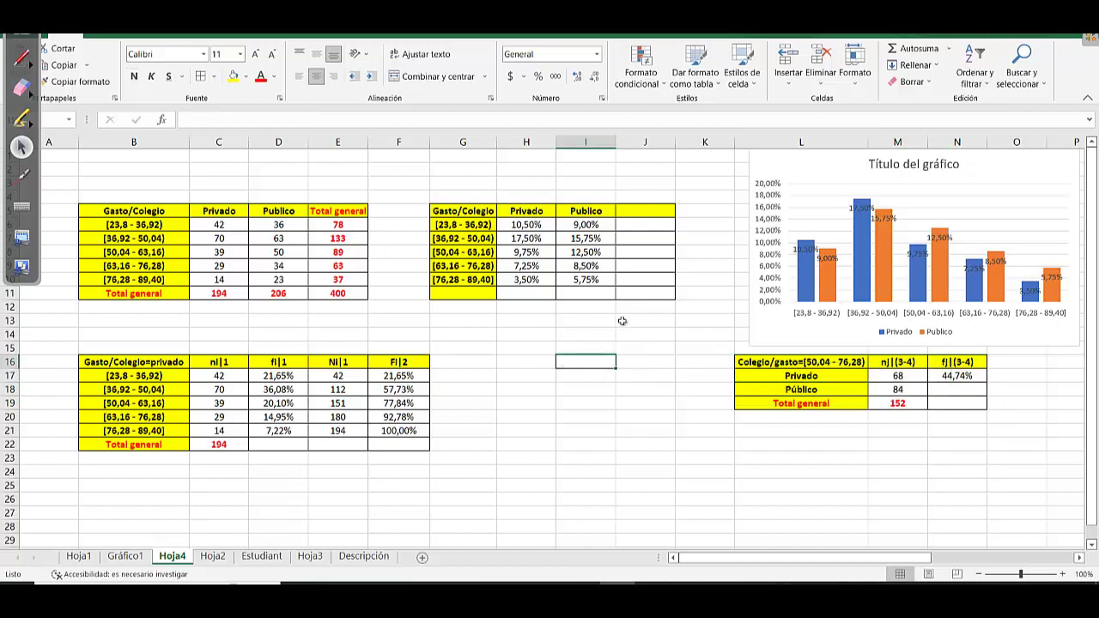
Copy the Gasto/Colegio count table with its totals to C4 of a new sheet and widen column C to fit
left_click_drag(145, 207, 336, 293)
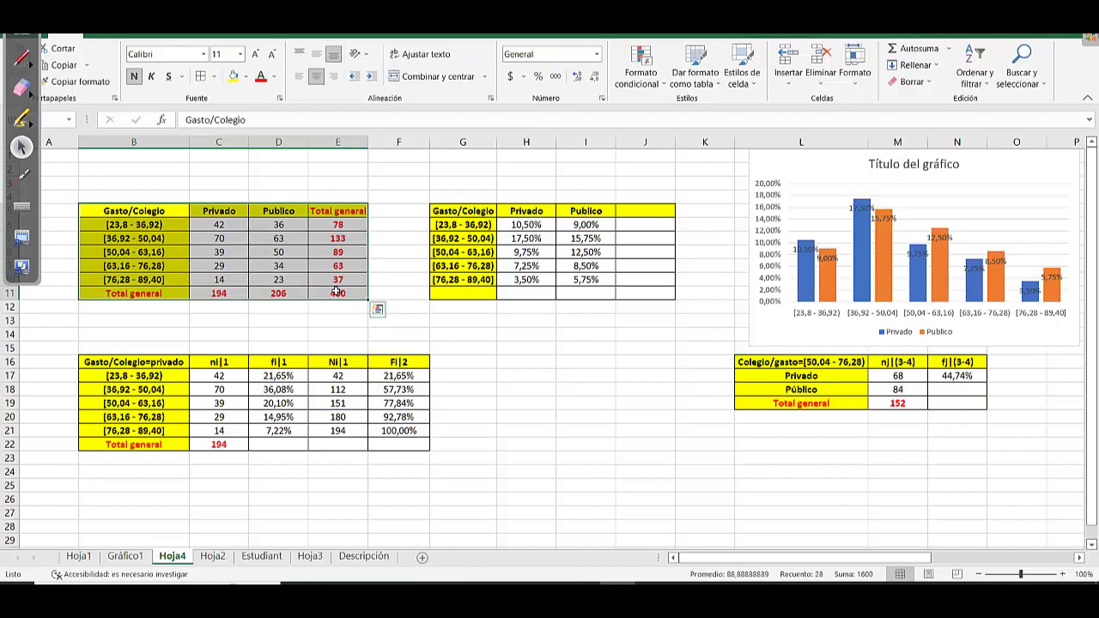
key("ctrl+c")
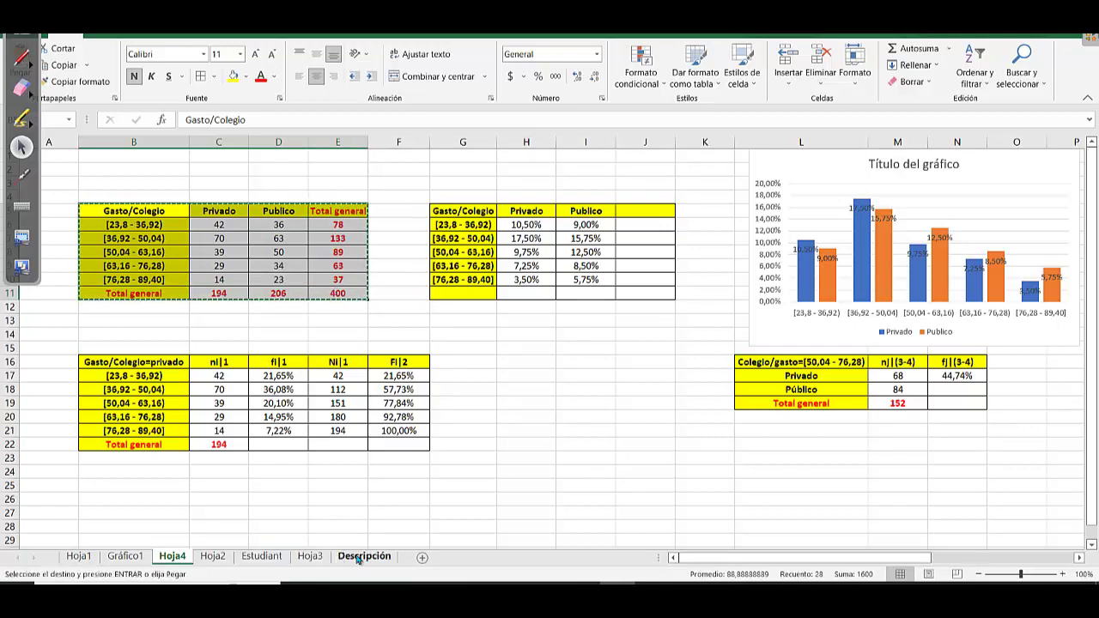
left_click(422, 557)
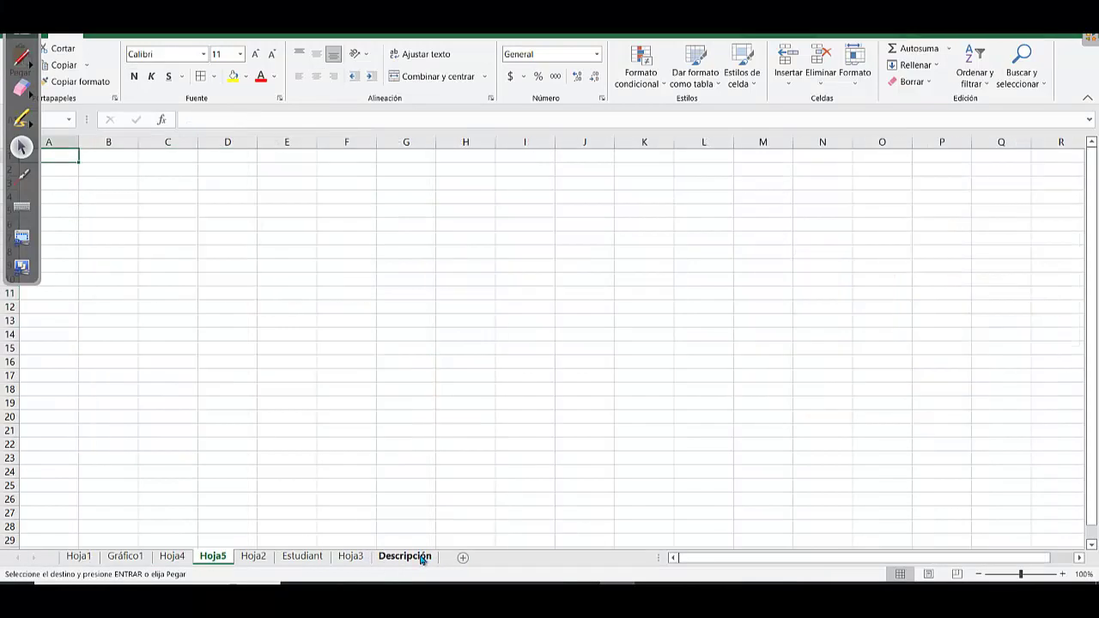
left_click(184, 199)
key("ctrl+v")
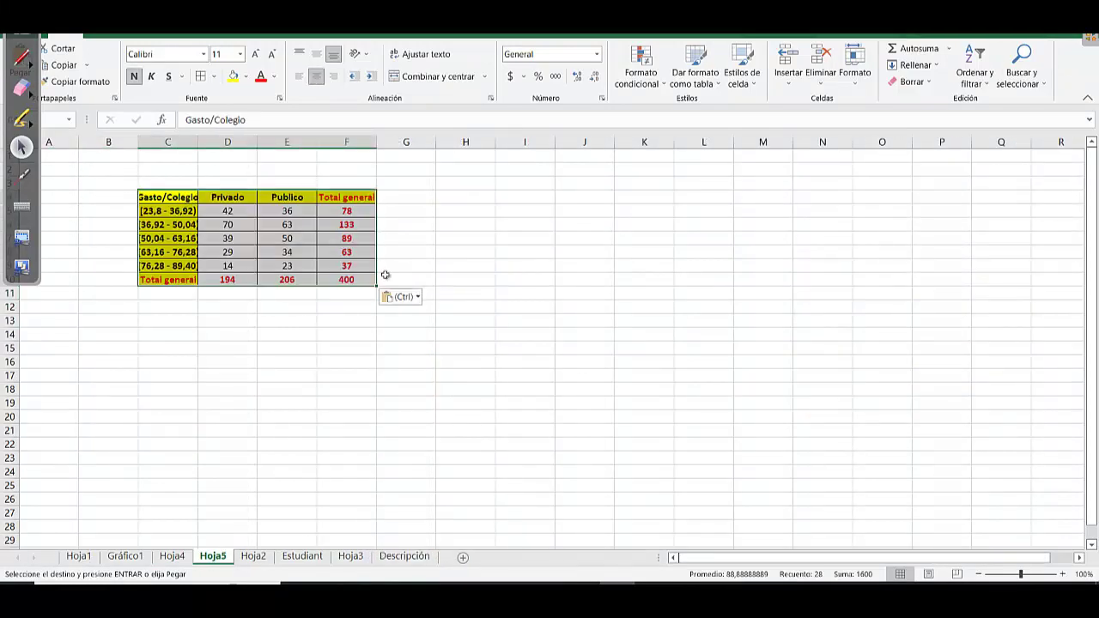
key("Escape")
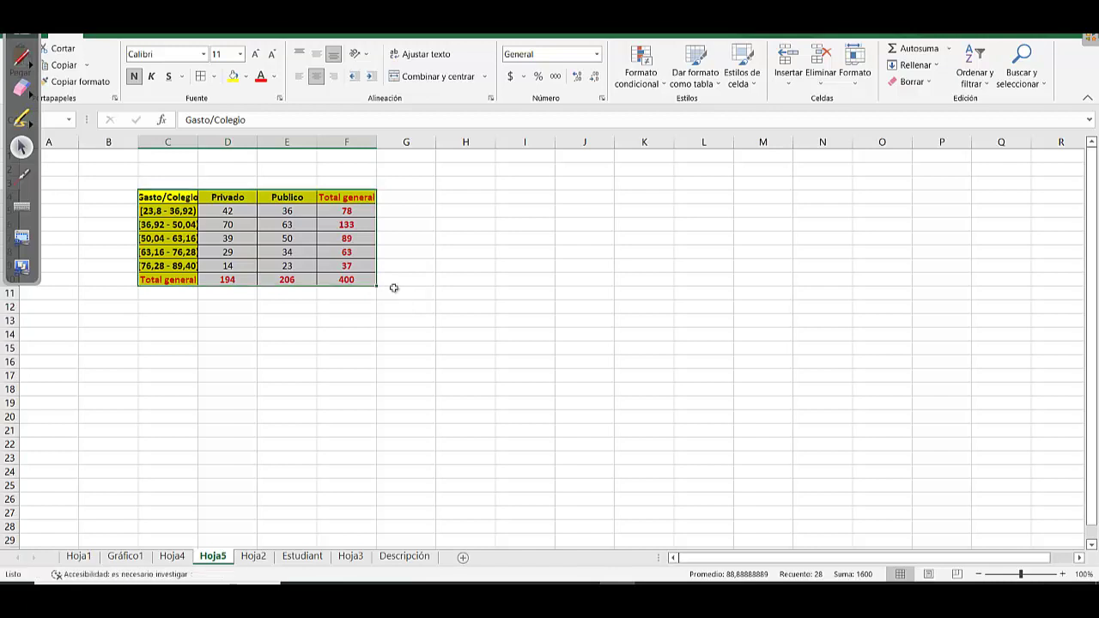
left_click(498, 292)
left_click_drag(199, 144, 204, 146)
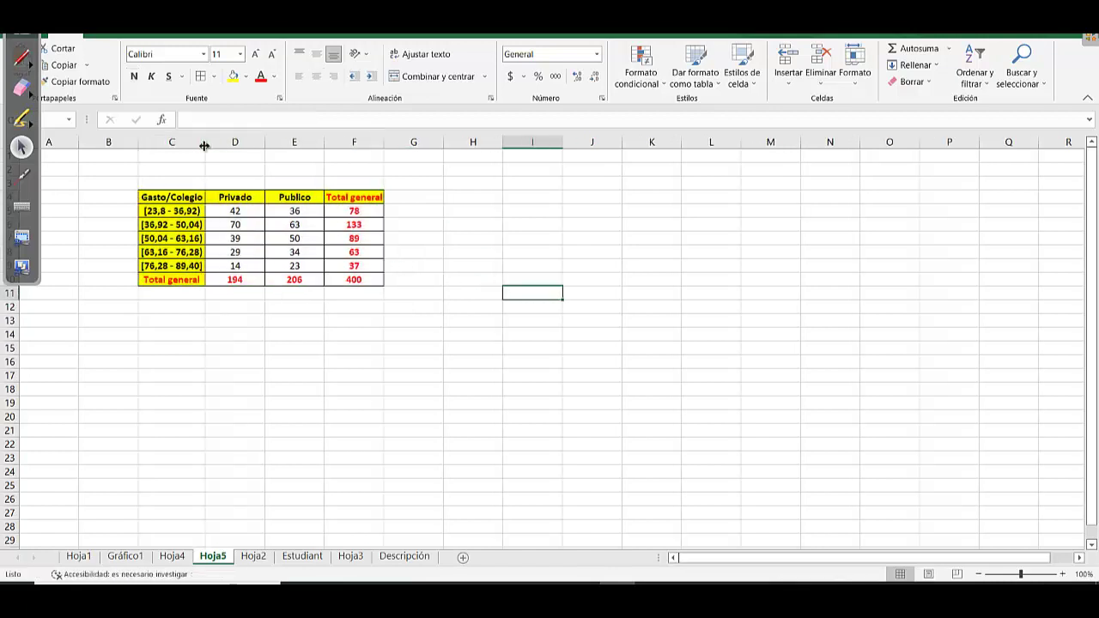
left_click(393, 262)
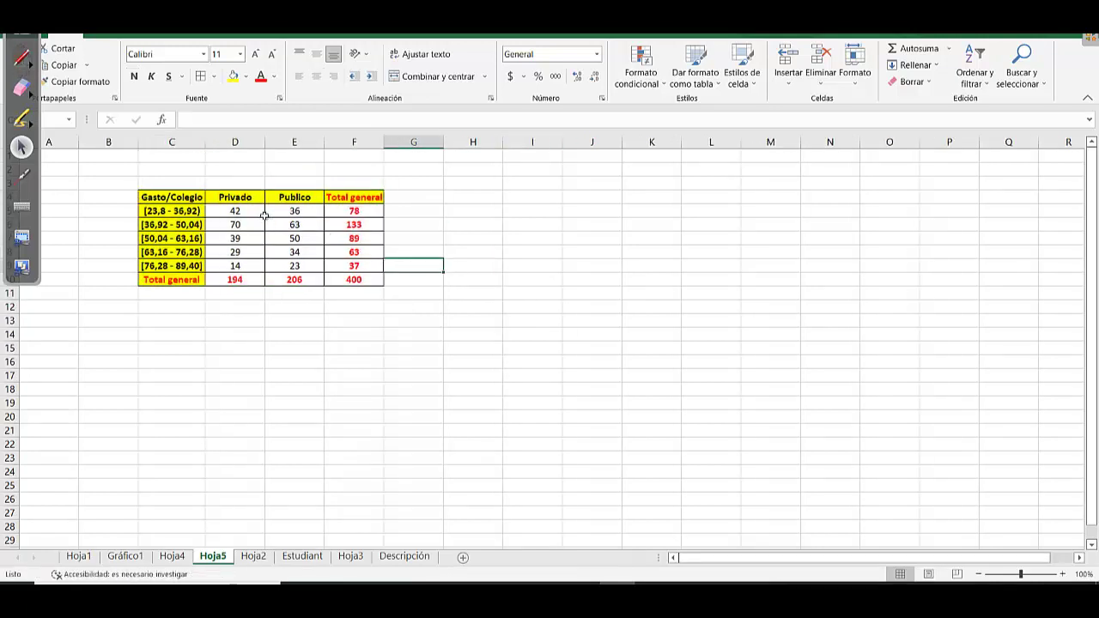
Duplicate the table at C16 as an empty table headed Gasto | Colegio, and widen column C
left_click_drag(171, 198, 354, 286)
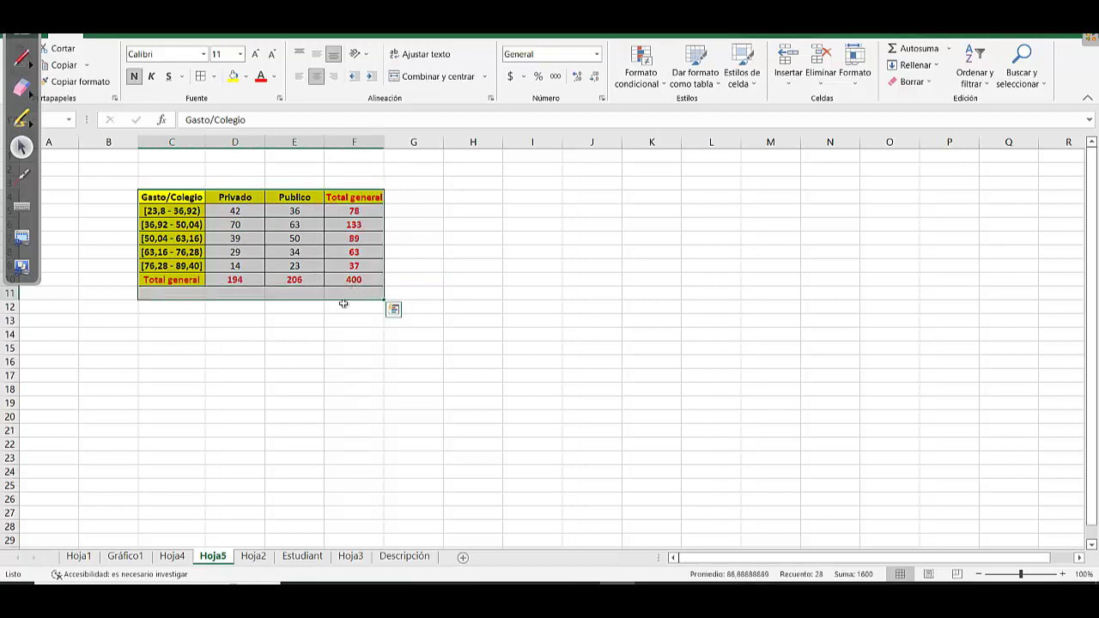
key("ctrl+c")
left_click(183, 364)
key("ctrl+v")
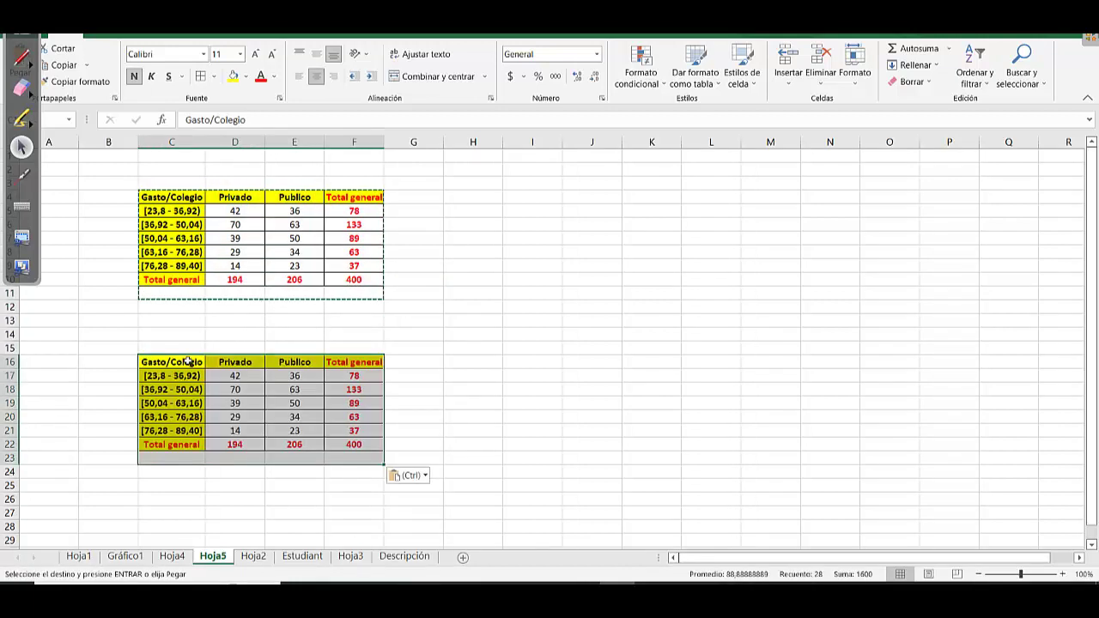
key("Escape")
left_click_drag(210, 144, 219, 144)
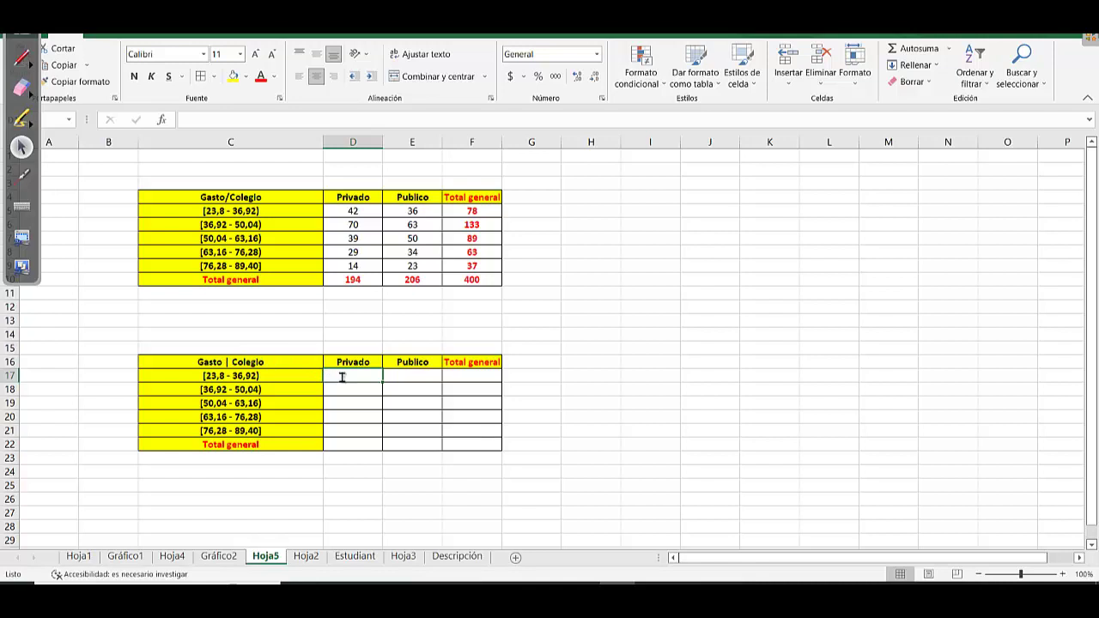
Calculate the conditional relative frequency of [23,8 - 36,92) for Privado in D17 with =D5/$D$10
type("=")
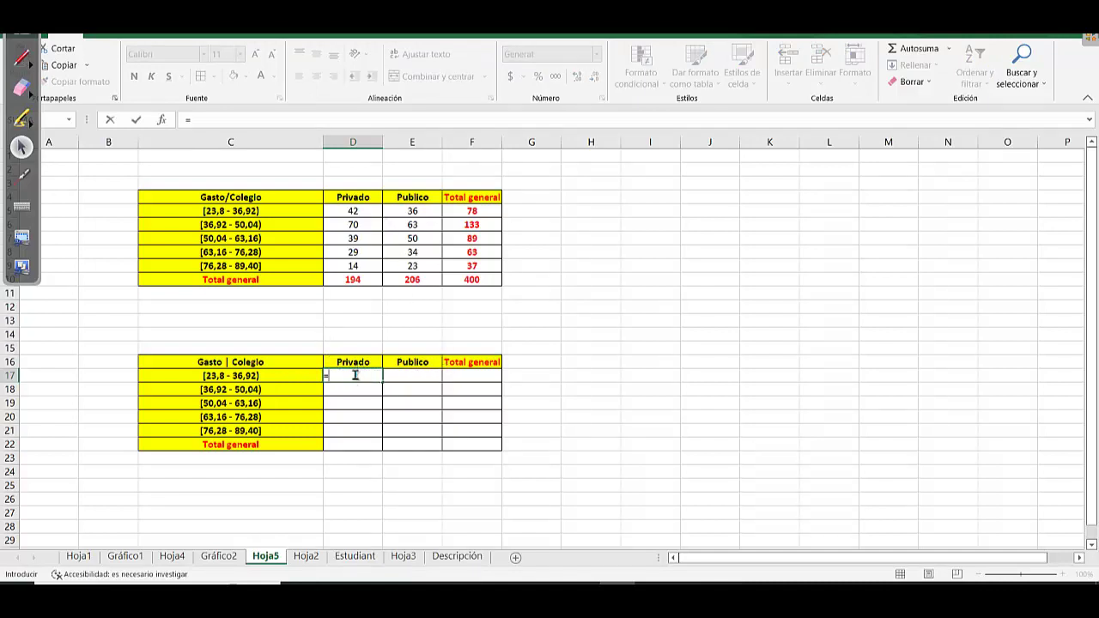
left_click(353, 210)
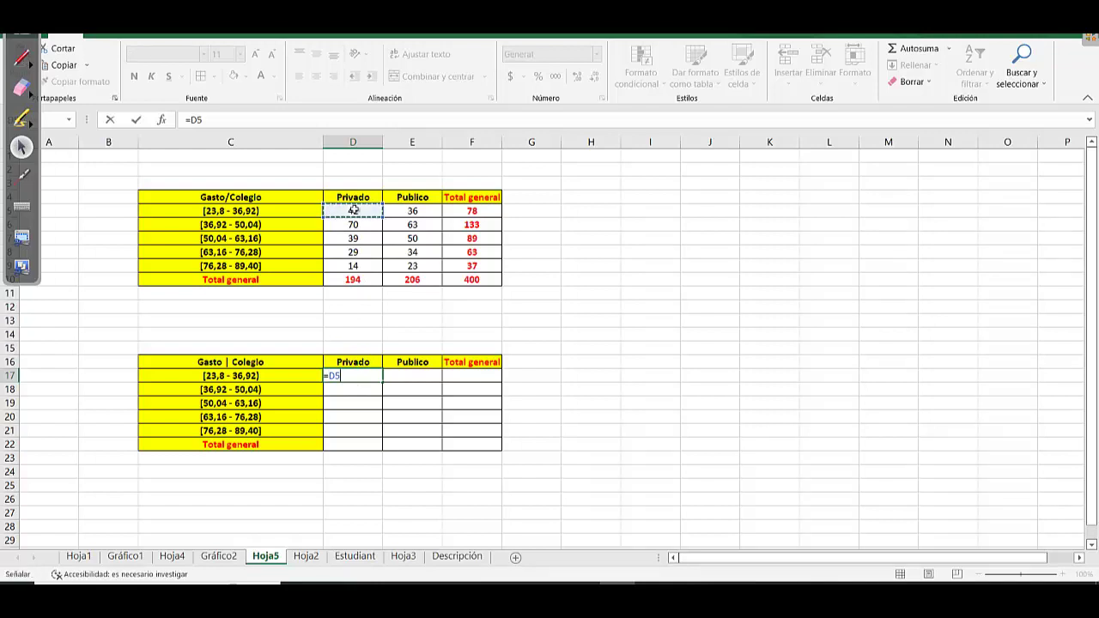
type("/")
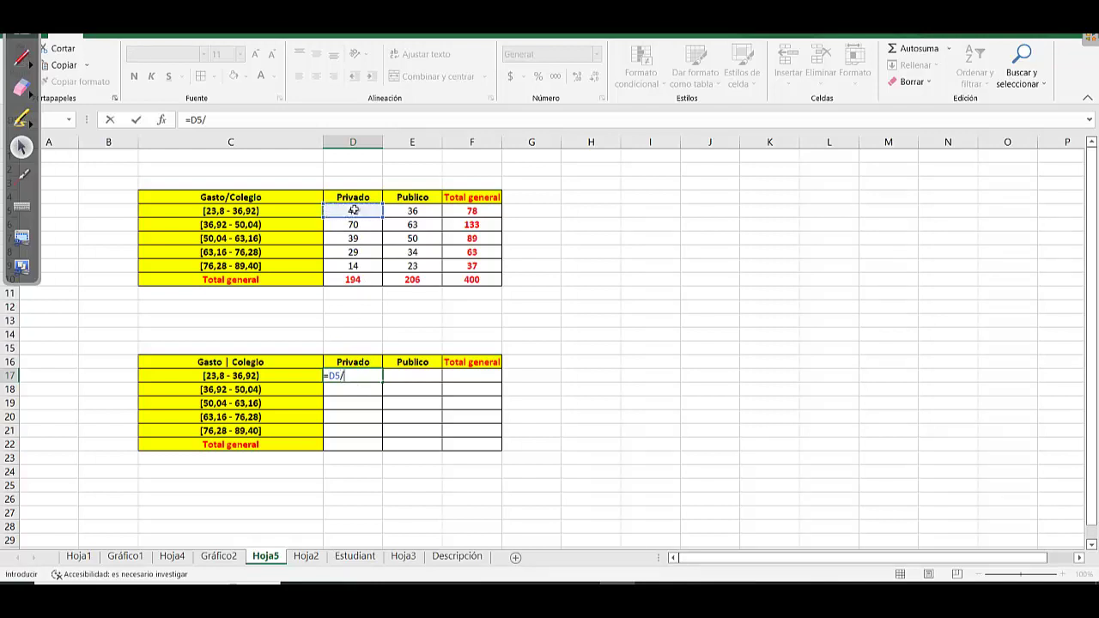
left_click(353, 280)
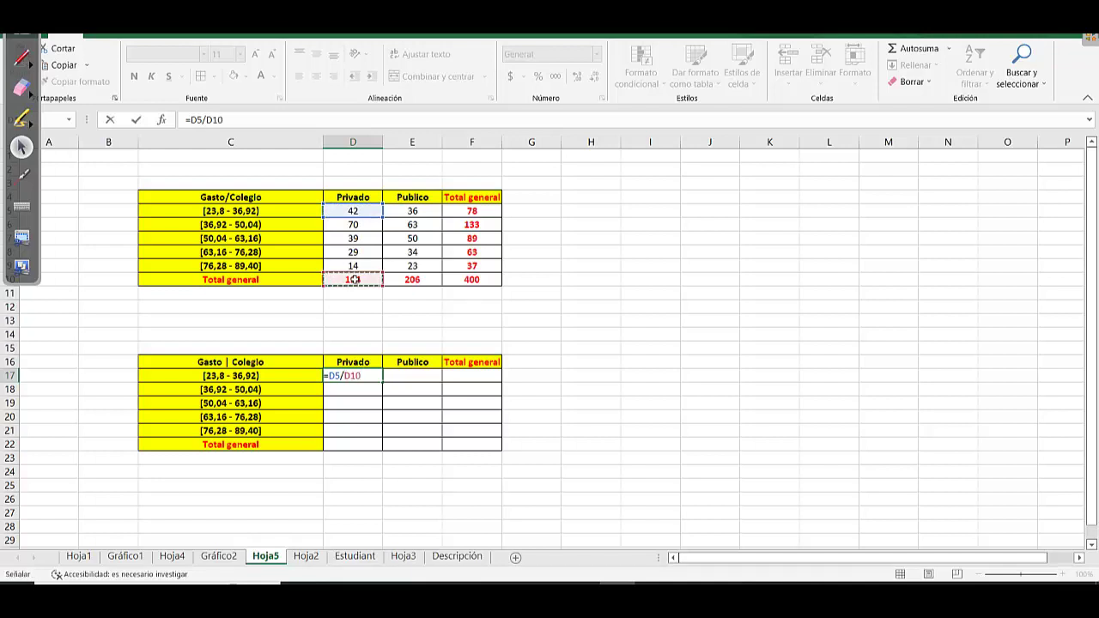
key("F4")
key("Return")
left_click(361, 372)
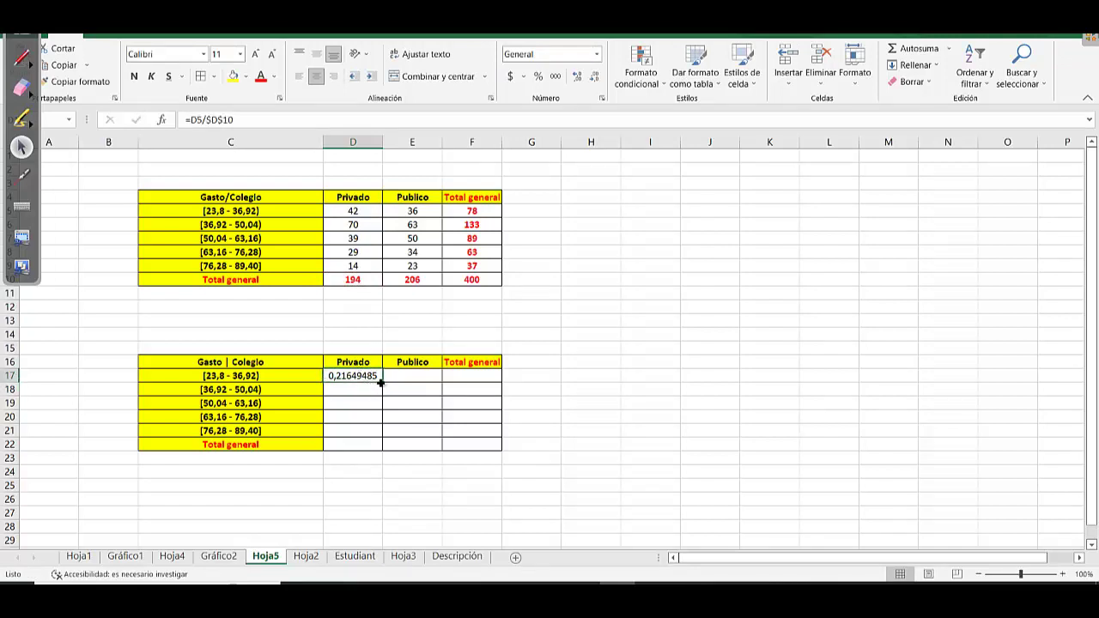
Fill the Privado formula down to D22 and calculate the Publico conditional frequencies in E17:E22 with =E5/$E$10
left_click_drag(381, 382, 369, 445)
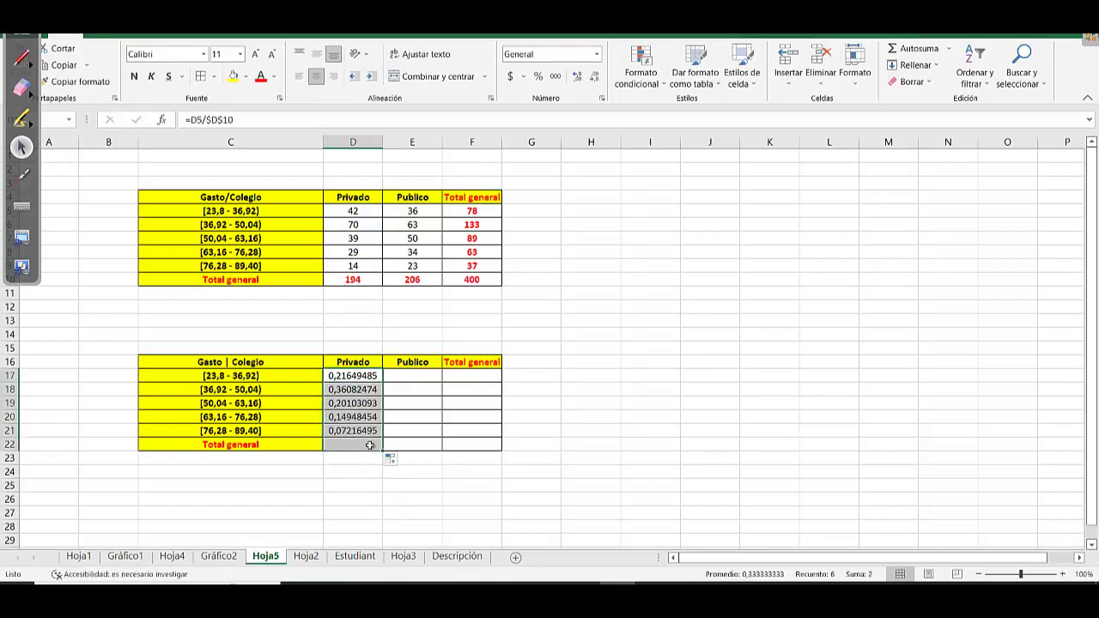
left_click(412, 374)
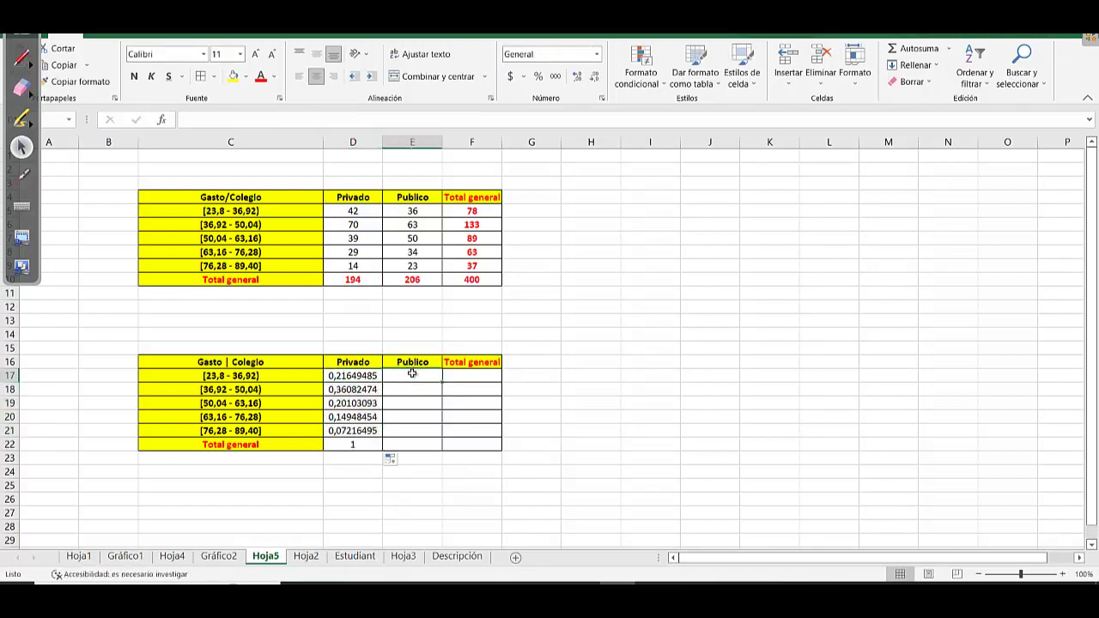
type("=")
left_click(414, 213)
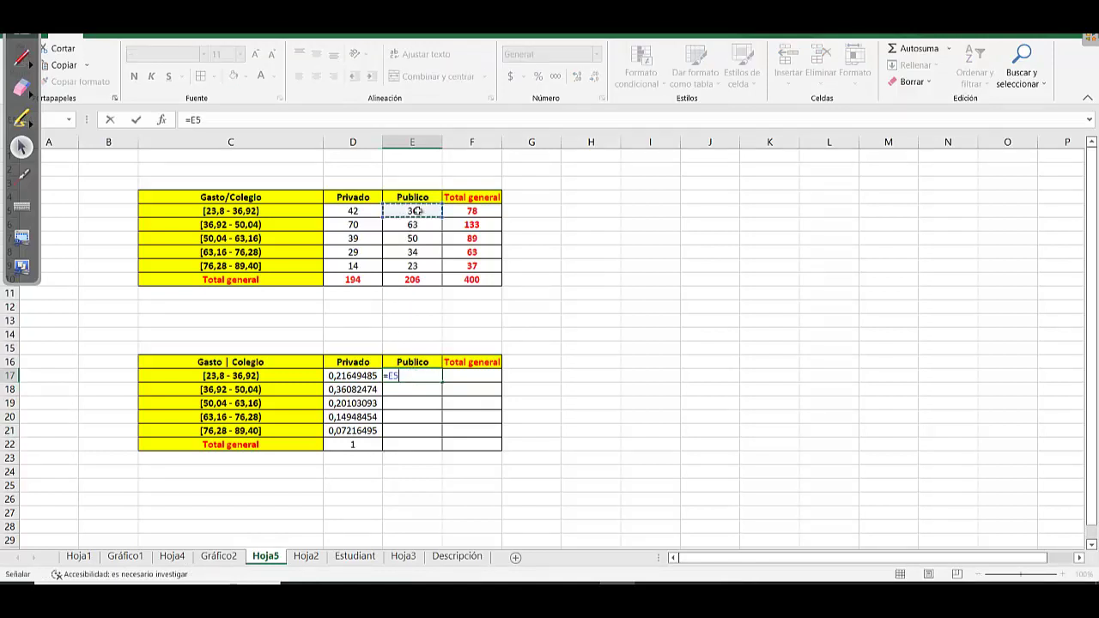
type("/")
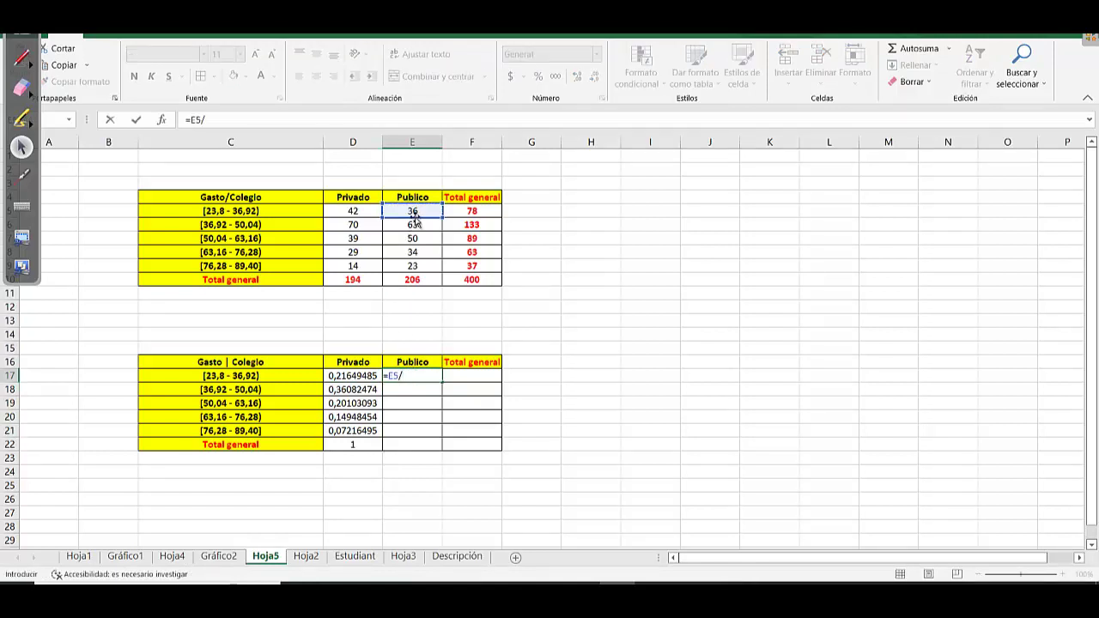
left_click(413, 279)
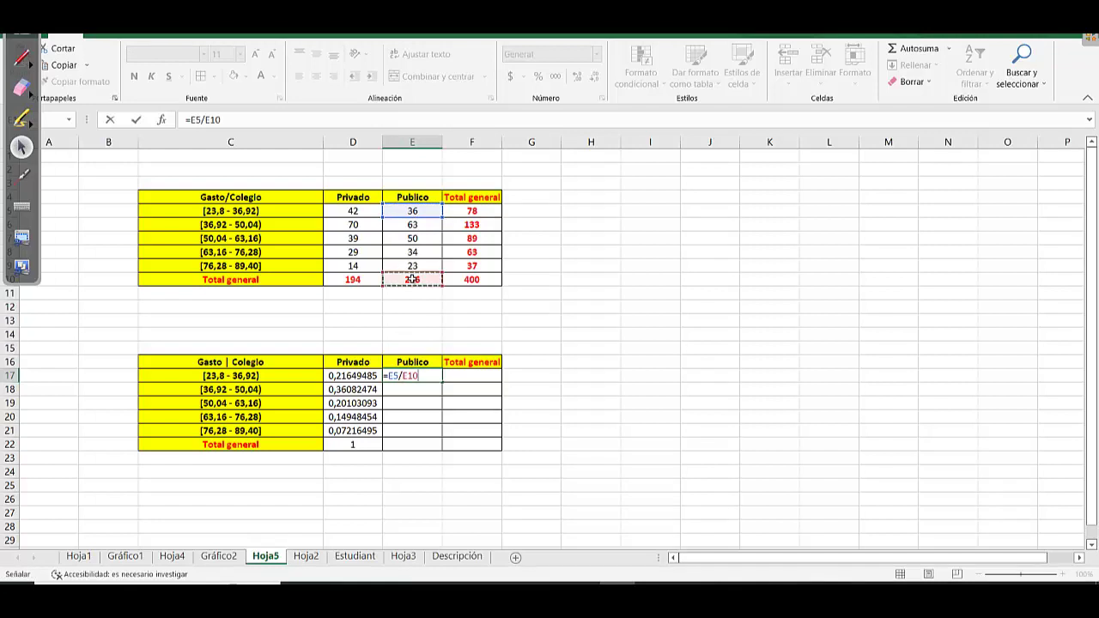
key("F4")
key("ctrl+Return")
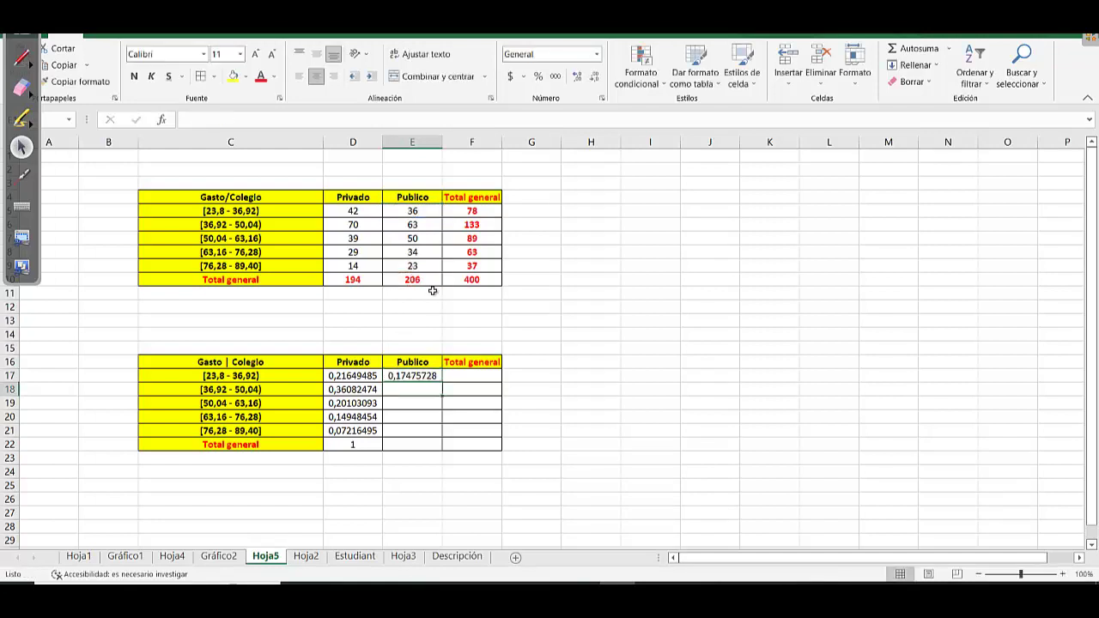
left_click_drag(439, 384, 433, 444)
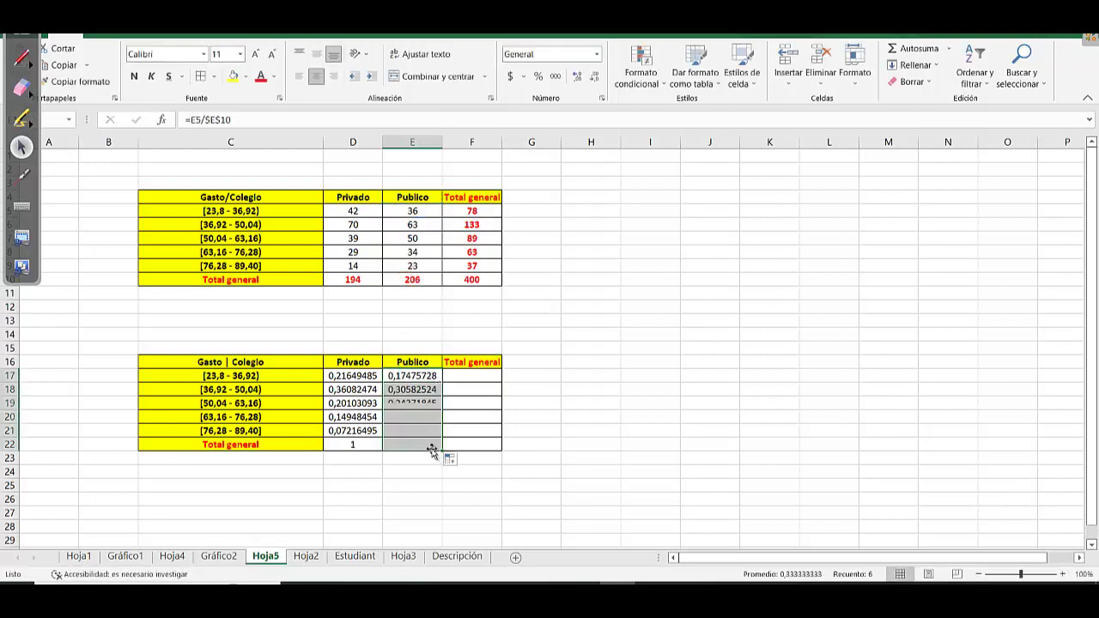
Format the conditional frequencies in D17:E22 as percentages with two decimals
left_click(354, 375)
left_click_drag(369, 396, 412, 444)
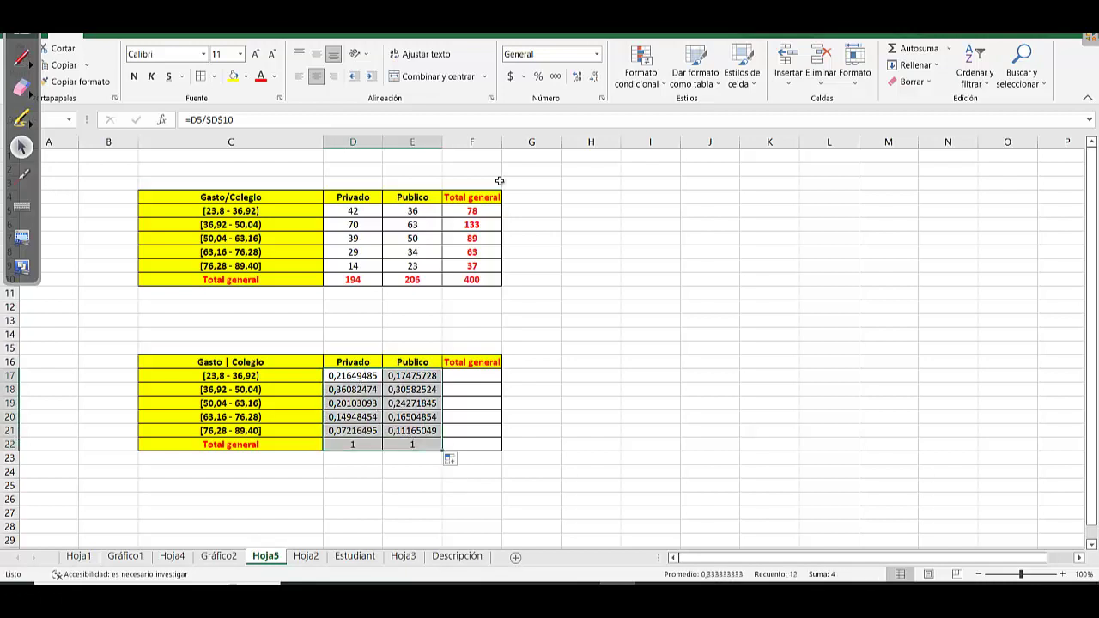
left_click(539, 76)
left_click(578, 78)
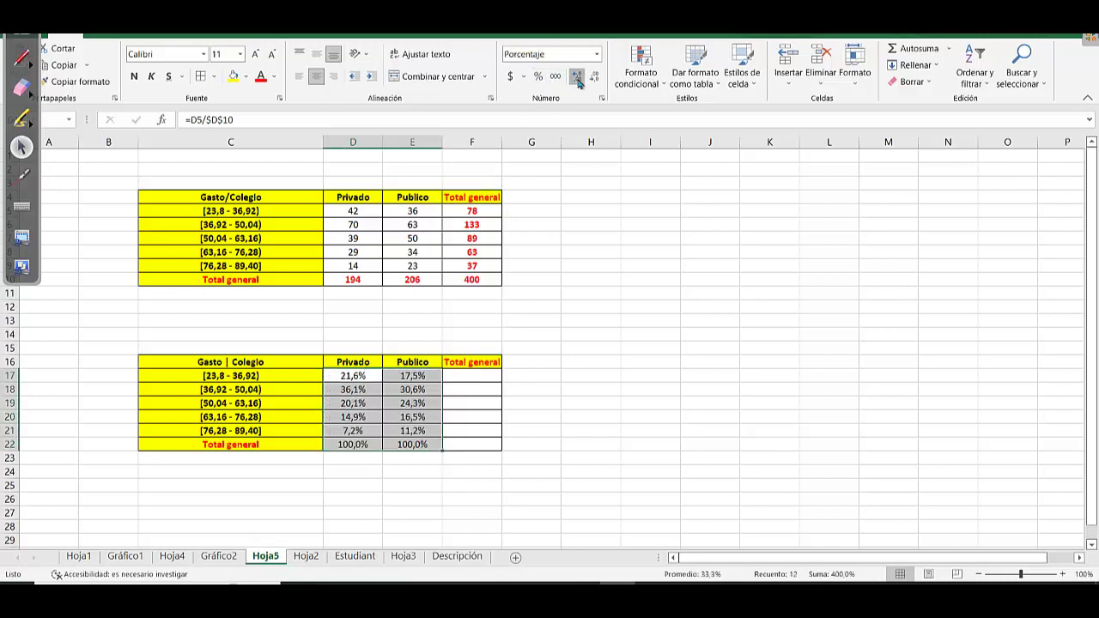
left_click(578, 77)
left_click(529, 319)
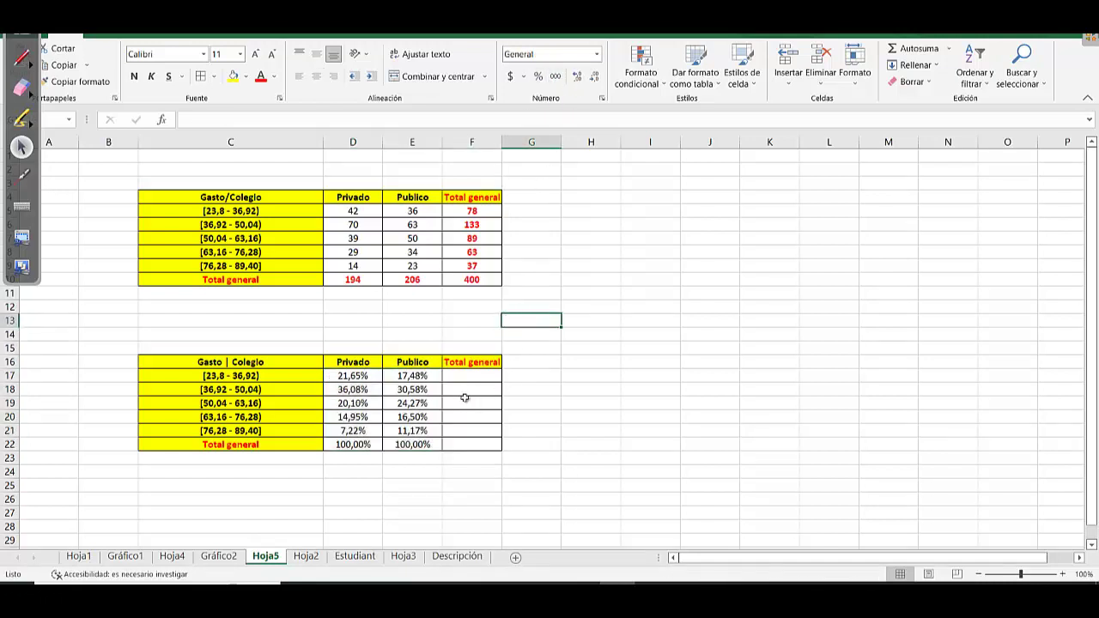
Examine the Privado and Publico percentage distributions in the Gasto | Colegio table
left_click(365, 362)
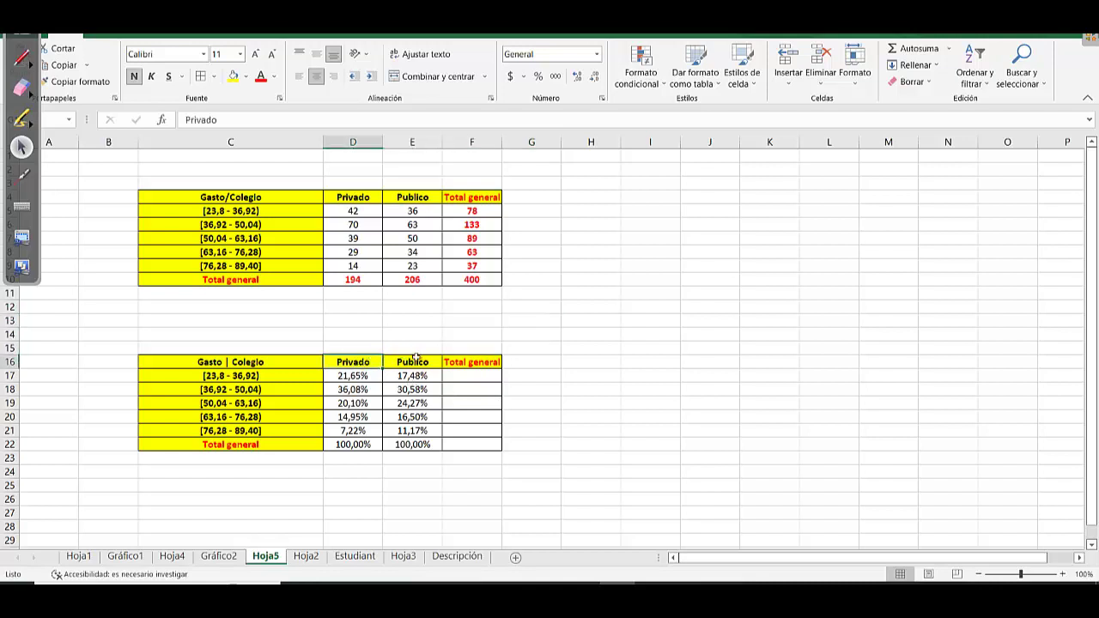
left_click(417, 357)
left_click_drag(365, 362, 367, 445)
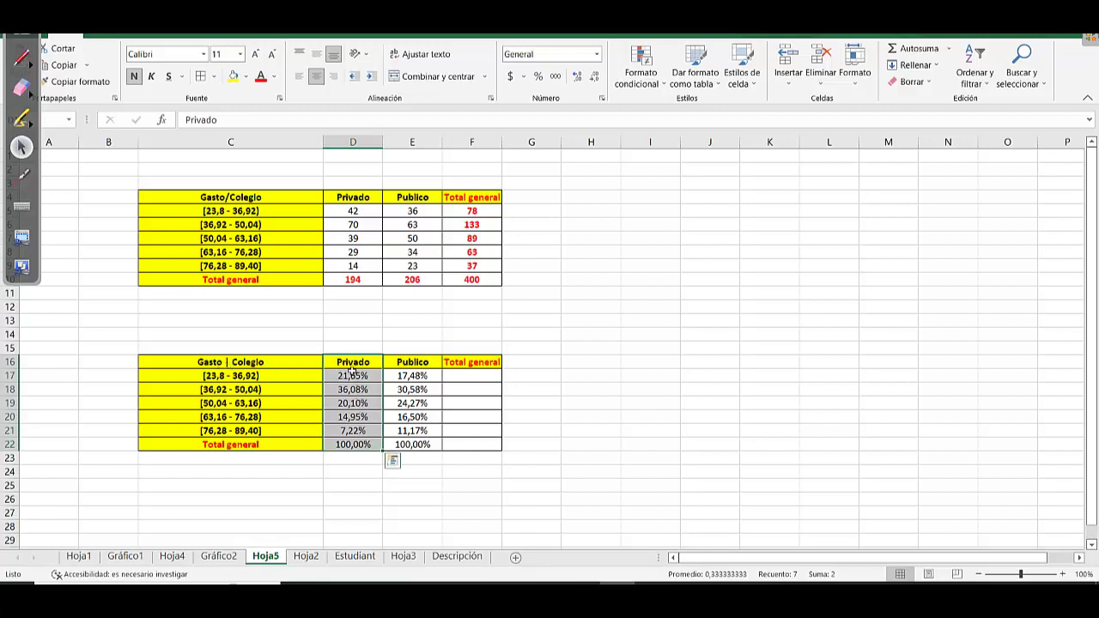
left_click_drag(353, 375, 353, 444)
left_click(409, 417)
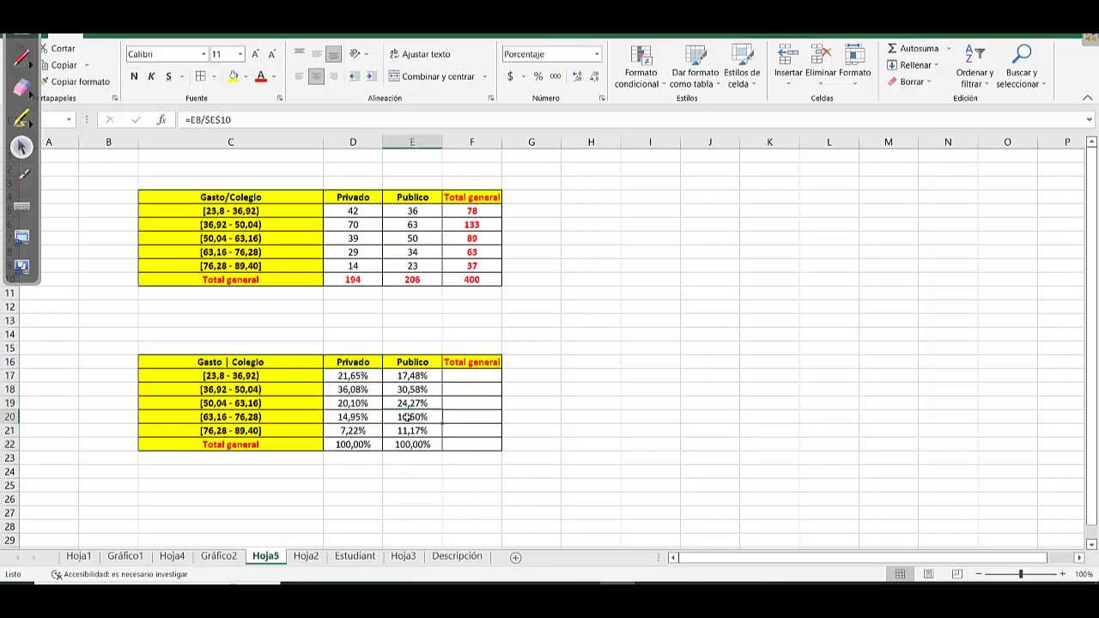
left_click(269, 364)
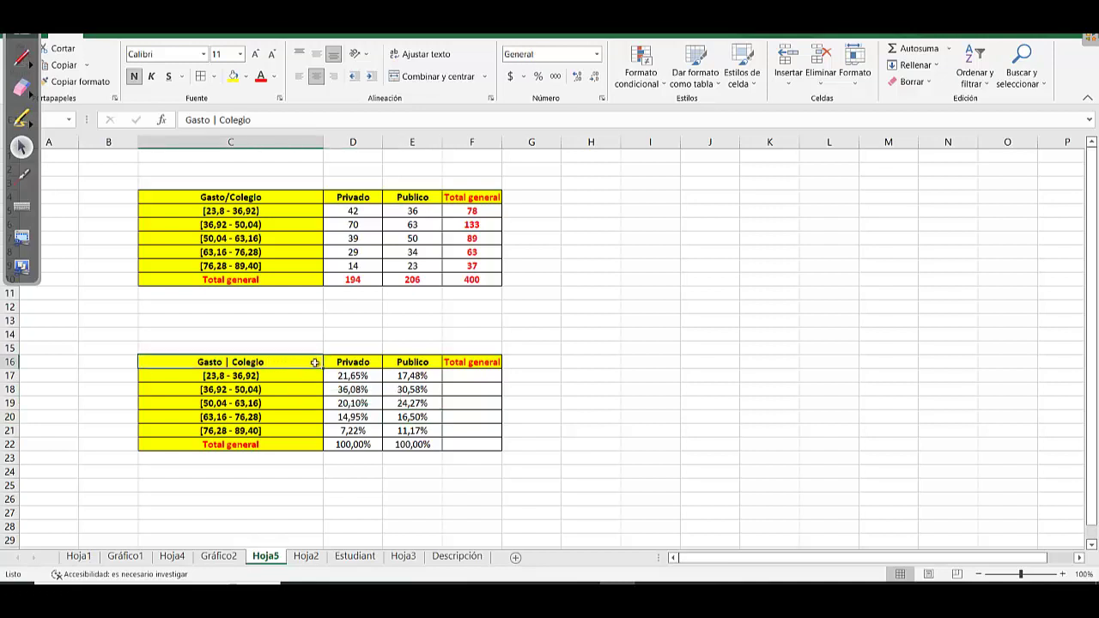
left_click_drag(352, 361, 353, 444)
left_click(433, 402)
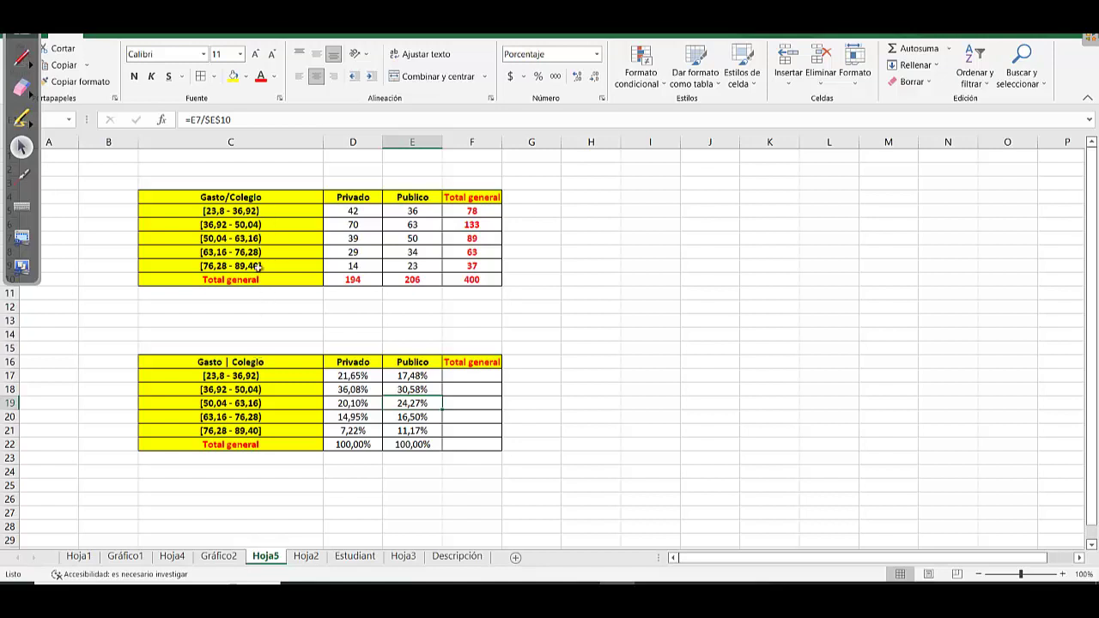
left_click(262, 362)
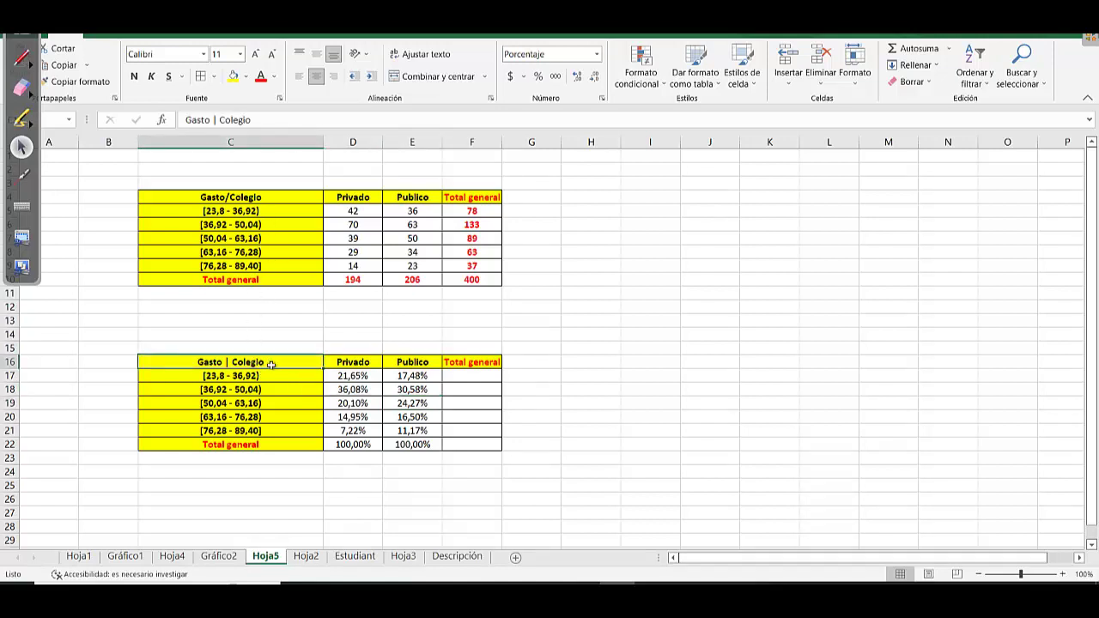
left_click_drag(270, 364, 463, 438)
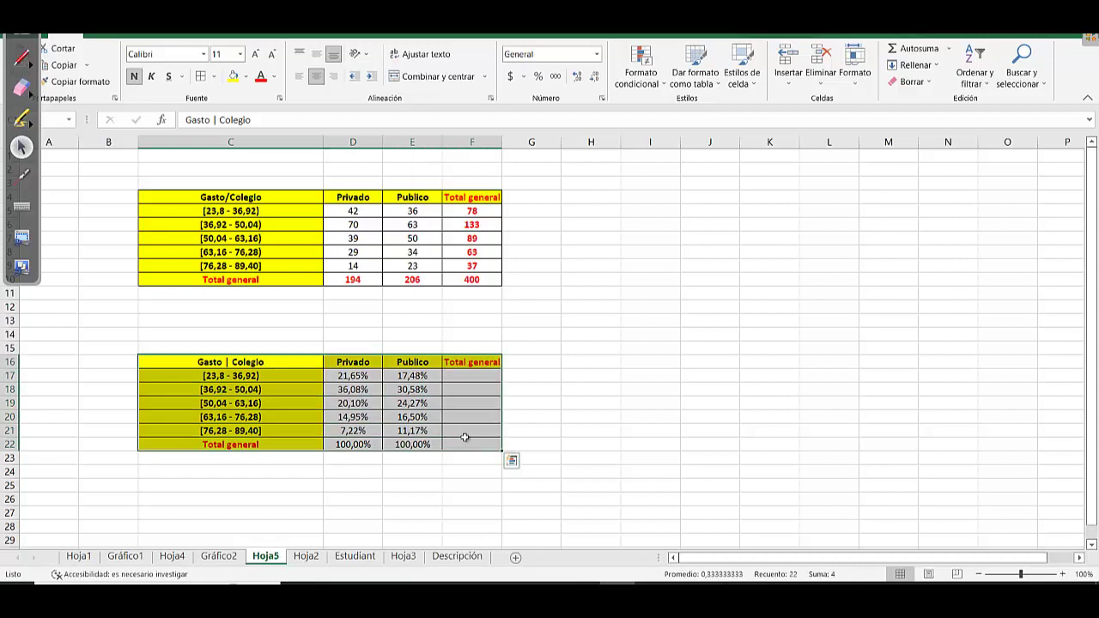
key("ctrl+c")
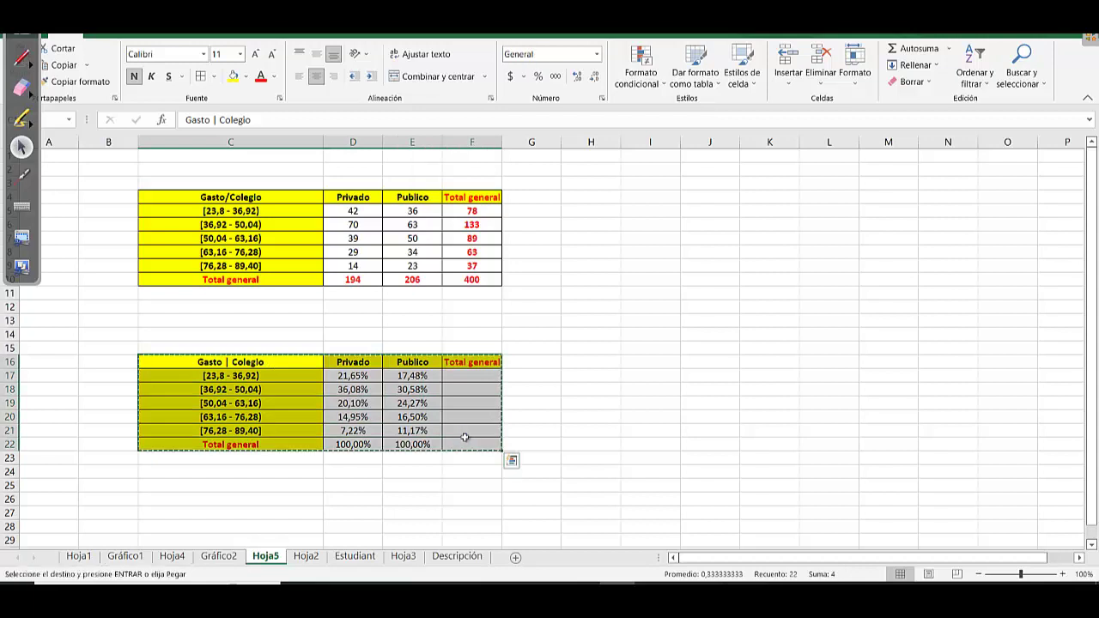
left_click(583, 367)
key("Escape")
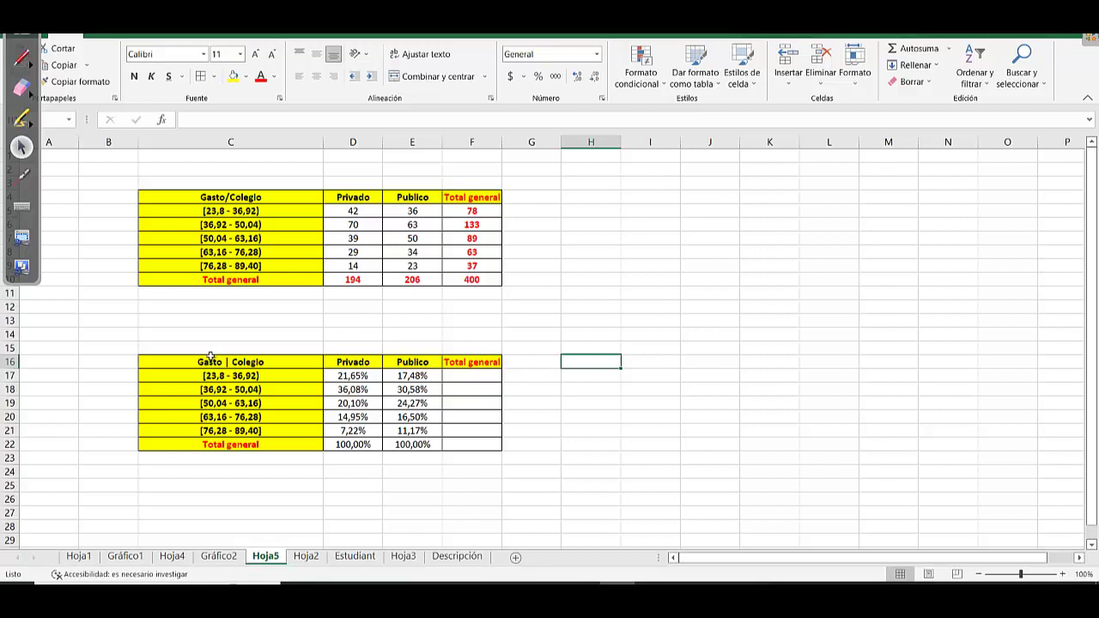
Copy the whole Gasto | Colegio table to H16 and widen column H to fit its contents
mouse_move(210, 356)
left_mouse_down()
mouse_move(431, 444)
mouse_move(458, 443)
left_mouse_up()
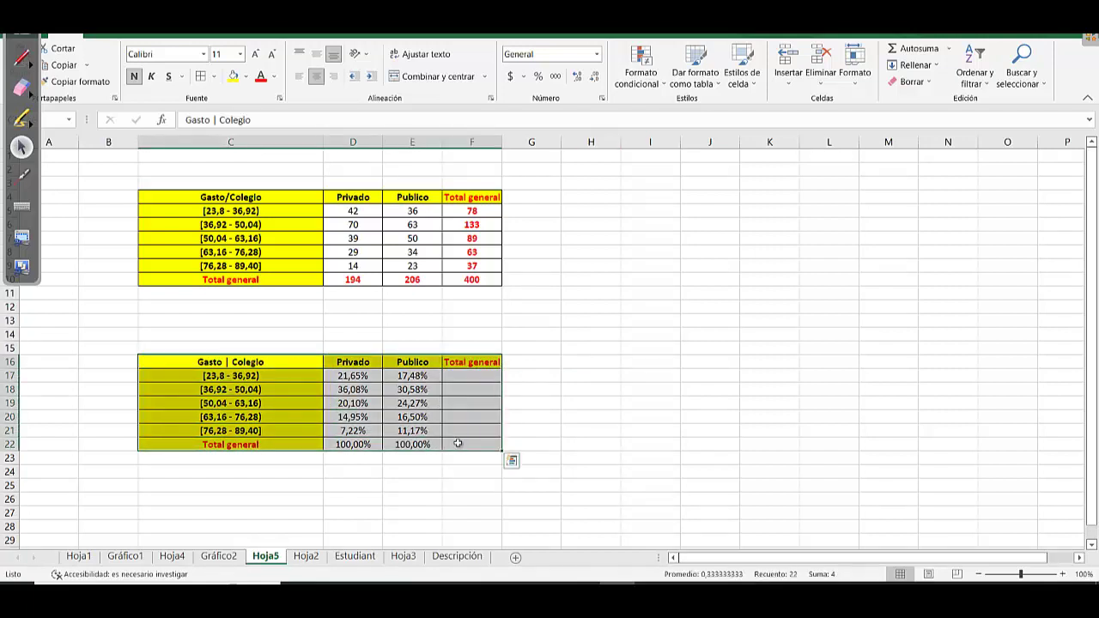
key("ctrl+c")
left_click(609, 362)
key("ctrl+v")
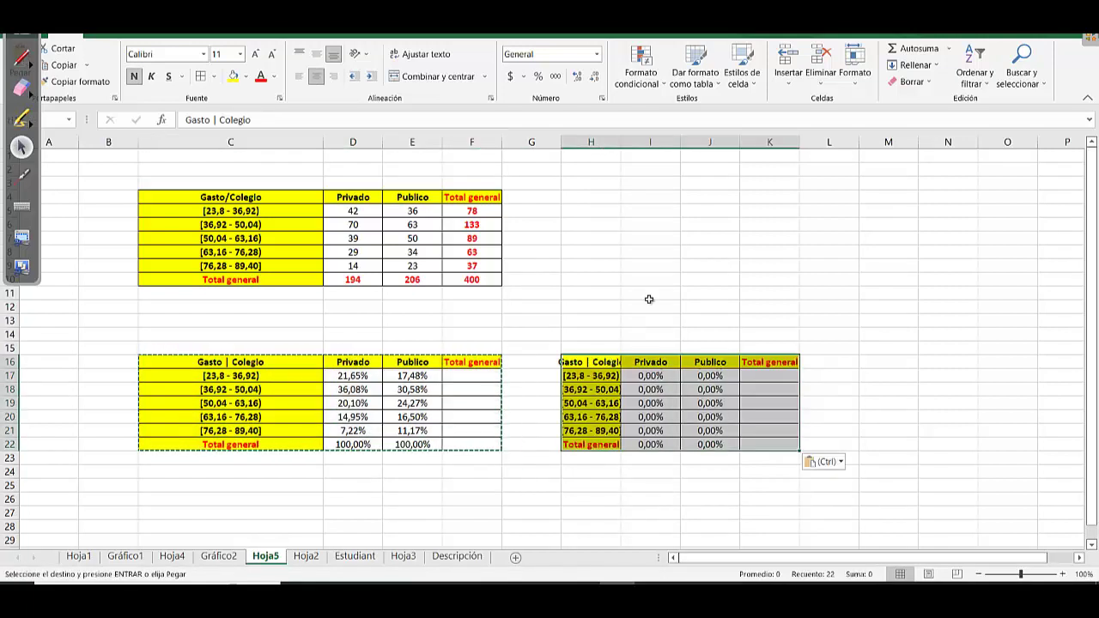
double_click(621, 142)
Change the heading of the copied table in H16 to Colegio | Gasto
double_click(616, 364)
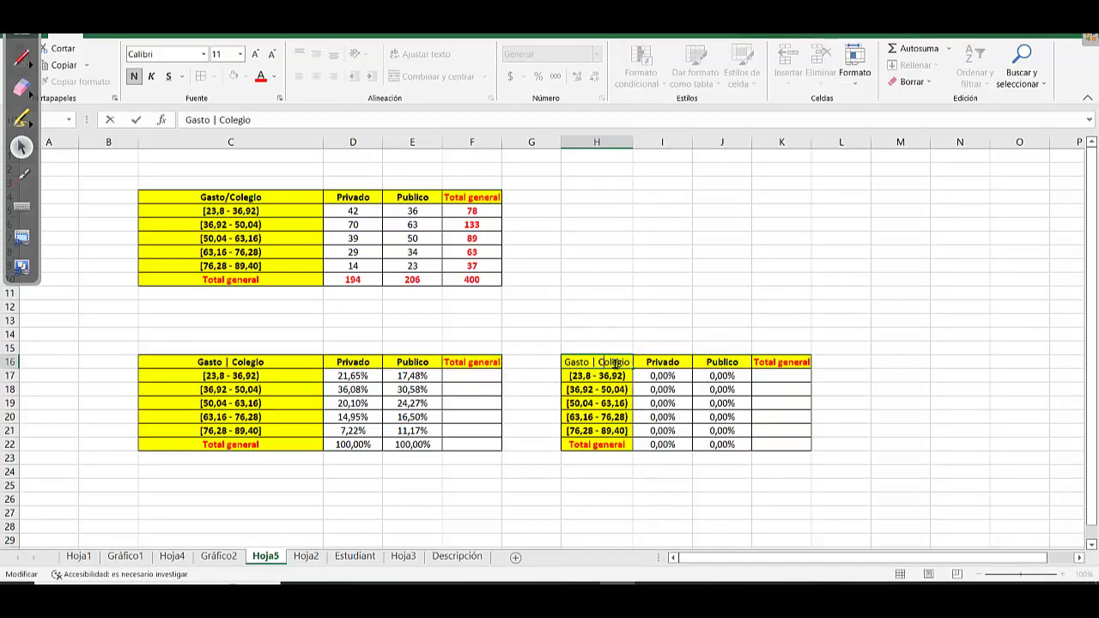
key("BackSpace")
key("BackSpace")
key("BackSpace")
key("BackSpace")
key("BackSpace")
key("BackSpace")
key("BackSpace")
key("BackSpace")
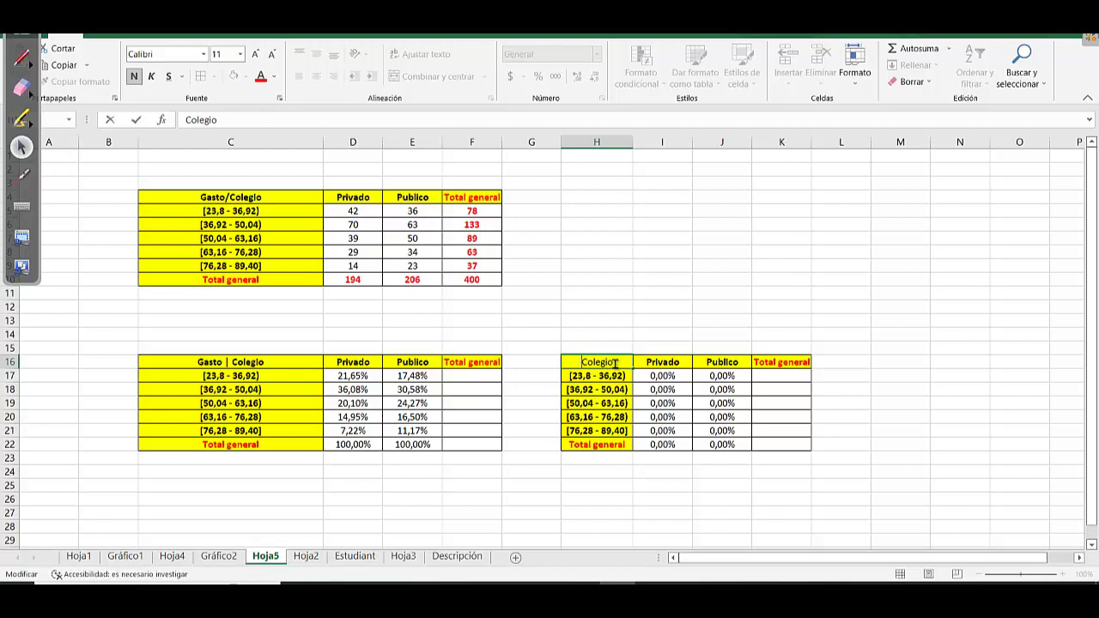
type("1")
key("BackSpace")
key("BackSpace")
type("| Gasto")
key("ctrl+Return")
key("Return")
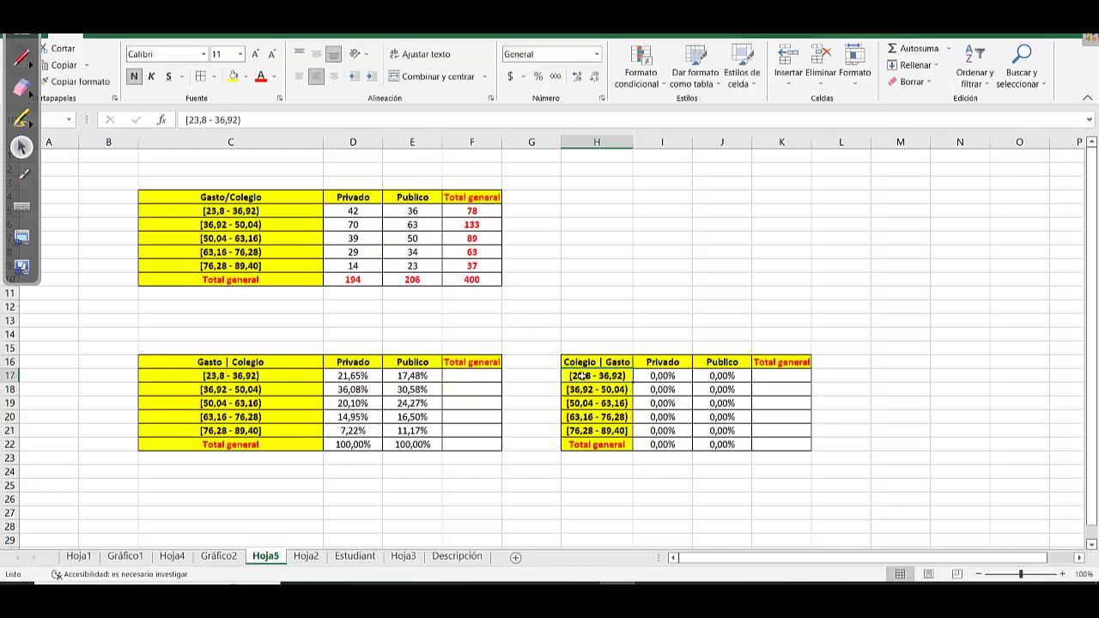
Clear the copied formulas in I17:J22 of the Colegio | Gasto table
left_click_drag(584, 376, 620, 440)
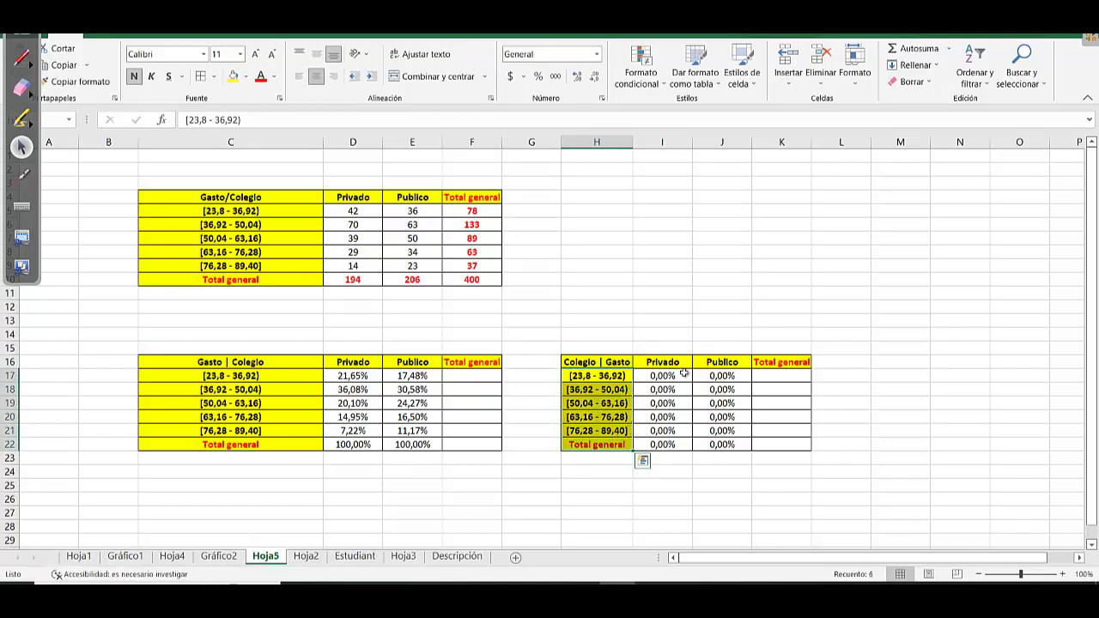
left_click_drag(678, 375, 713, 446)
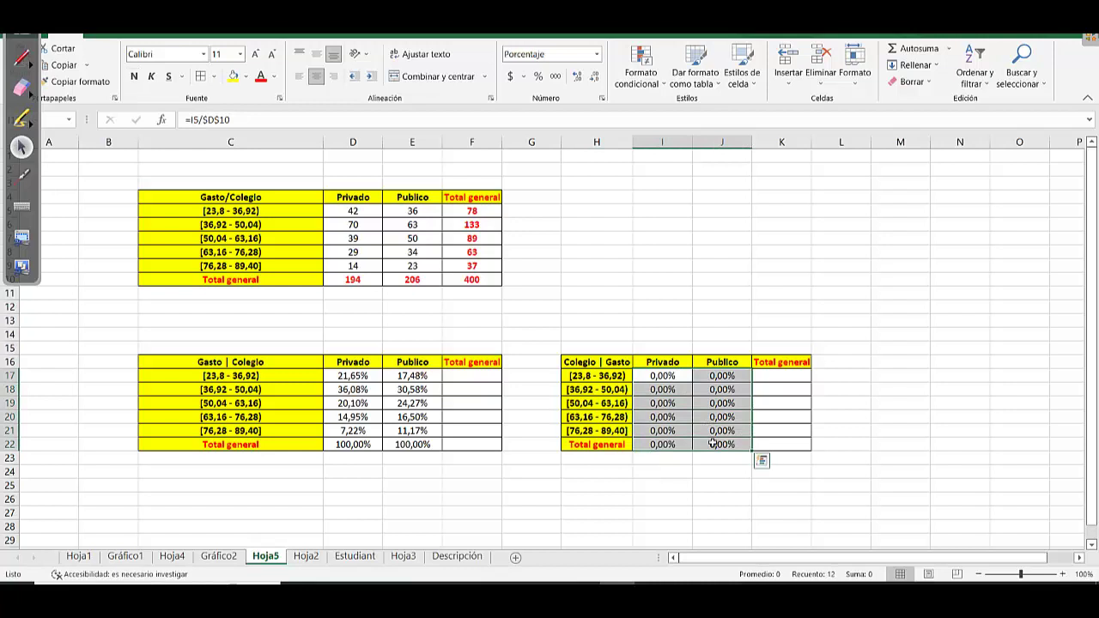
key("Delete")
left_click(712, 418)
left_click(400, 267)
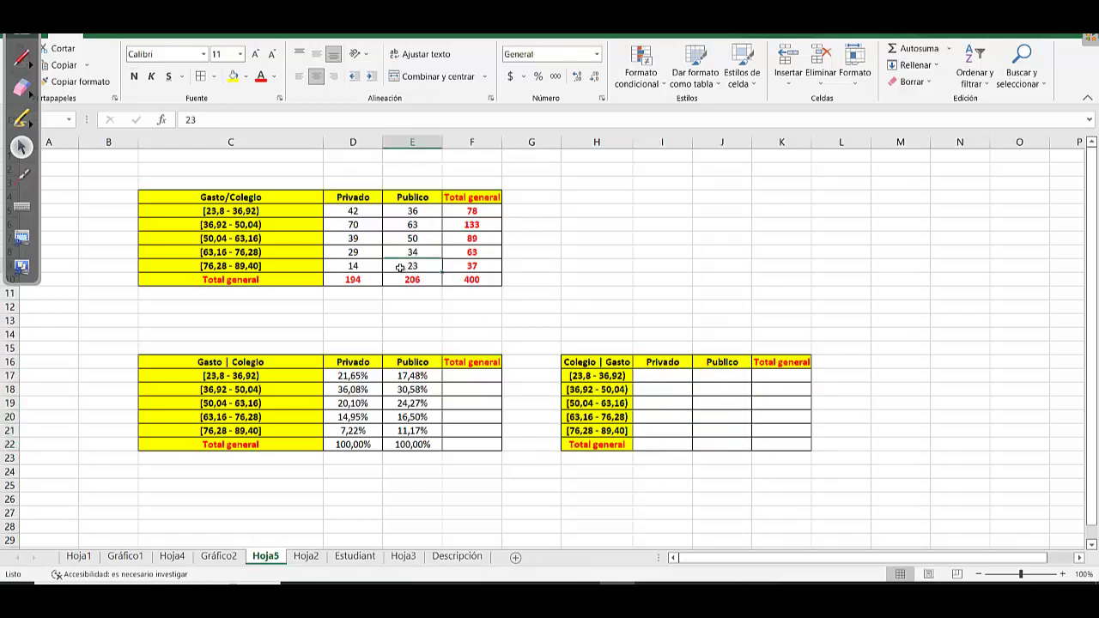
left_click(375, 211)
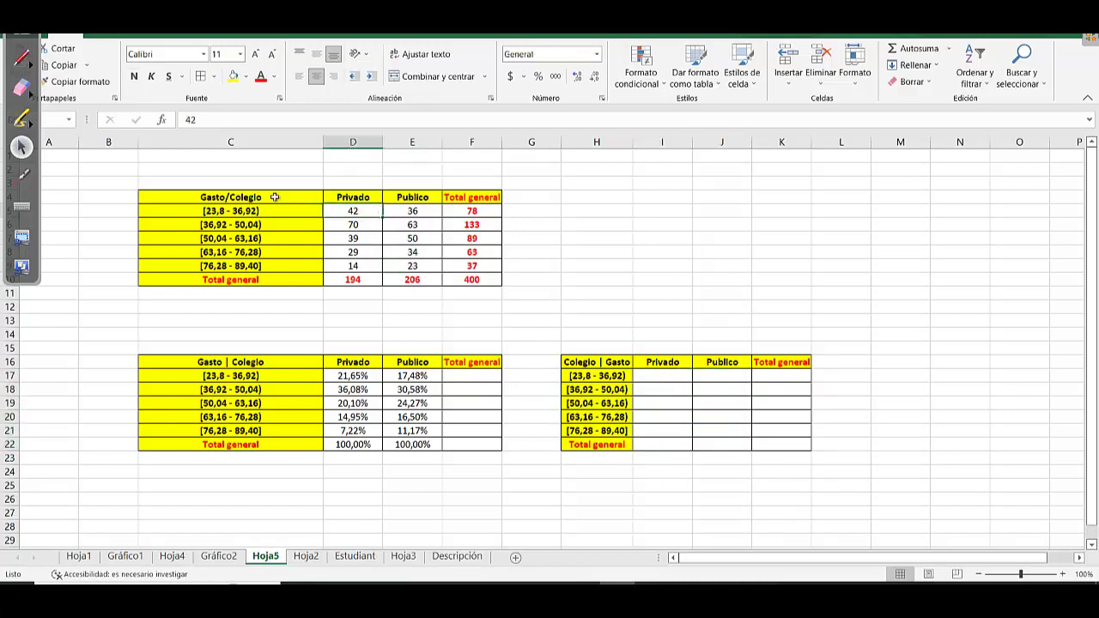
left_click(456, 208)
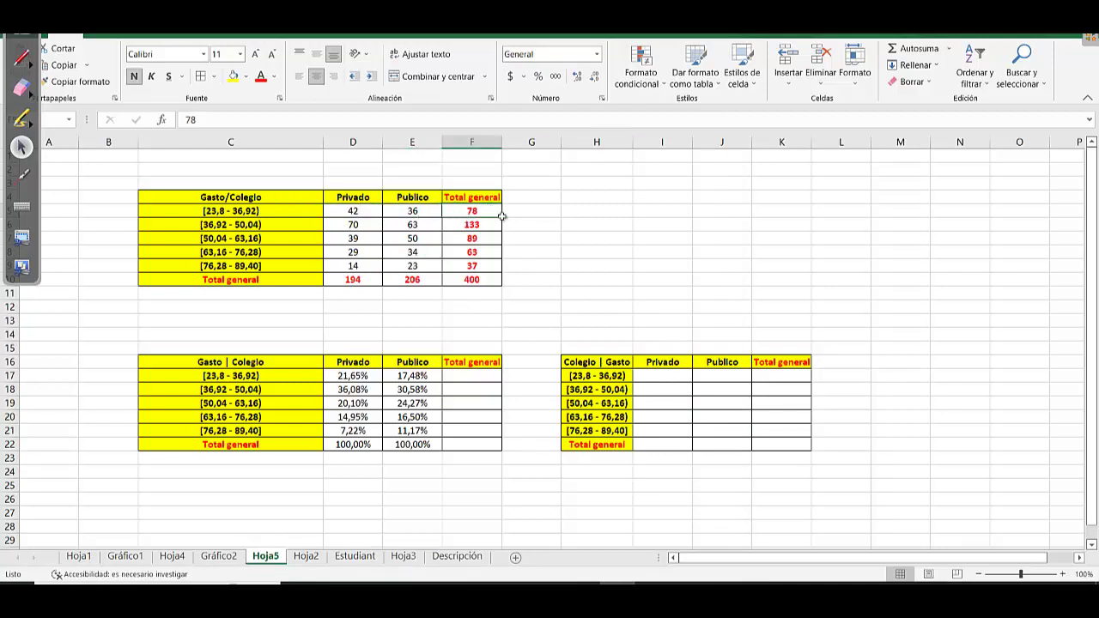
left_click(607, 376)
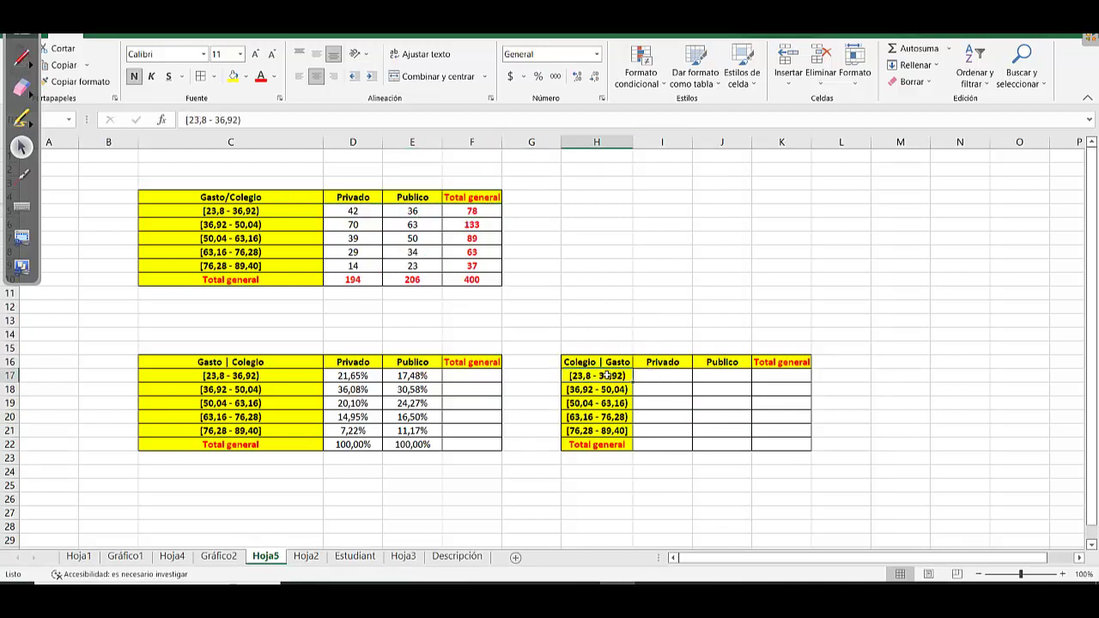
left_click(659, 375)
type("=")
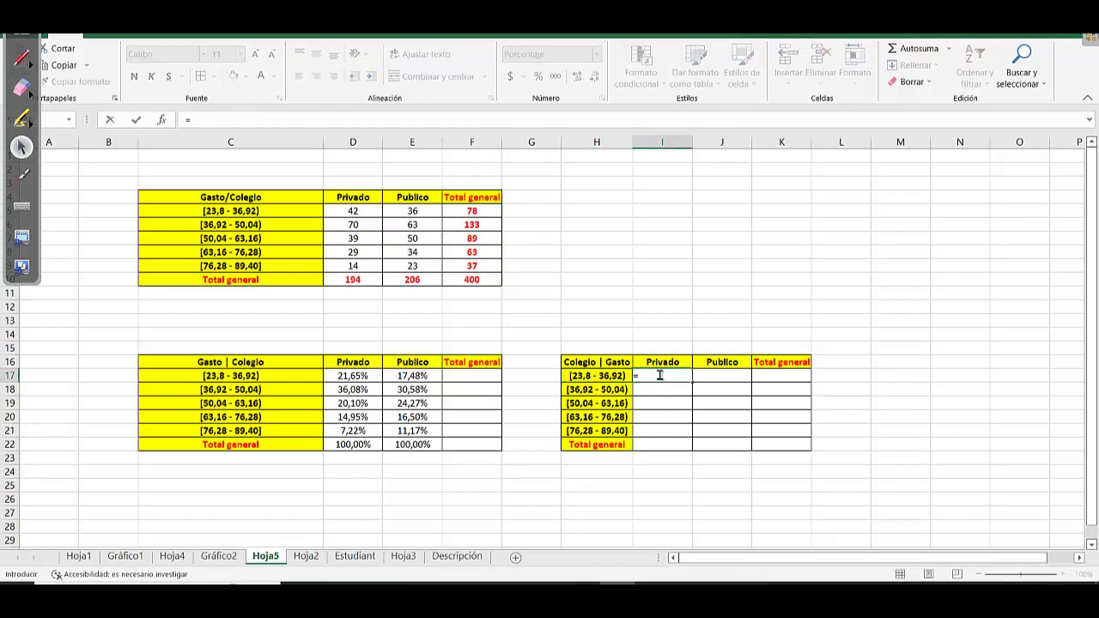
left_click(352, 212)
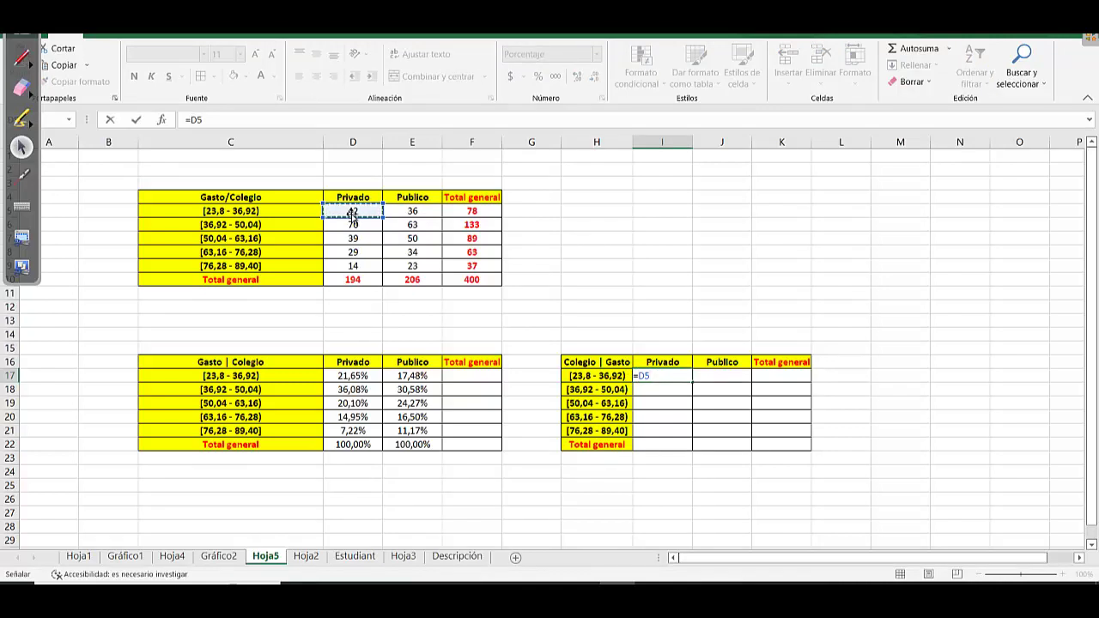
type("/")
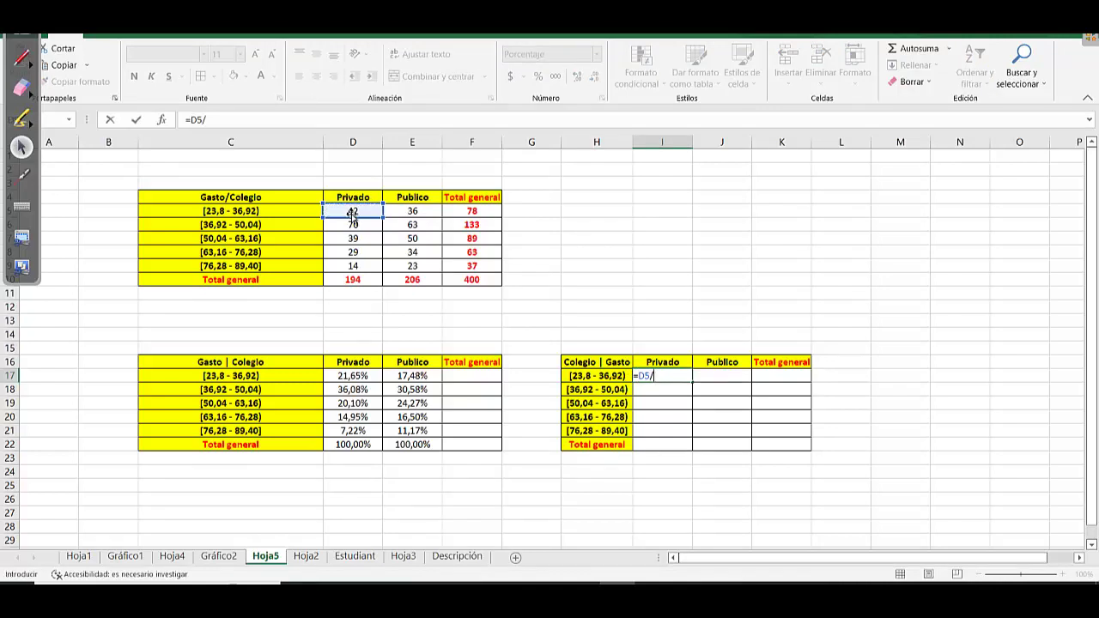
left_click(477, 213)
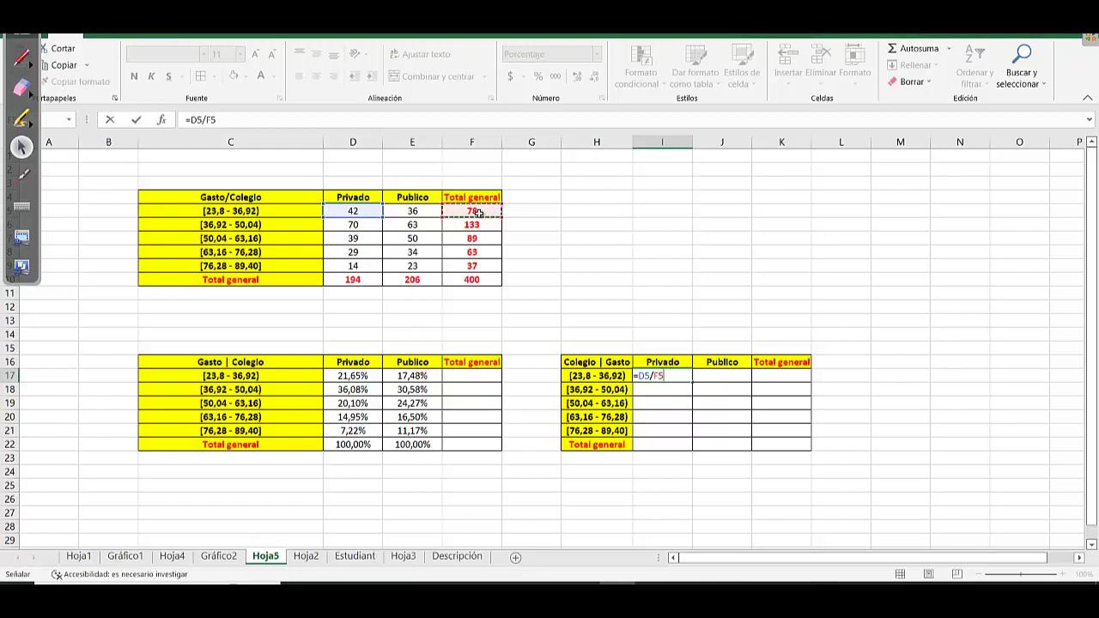
type("4")
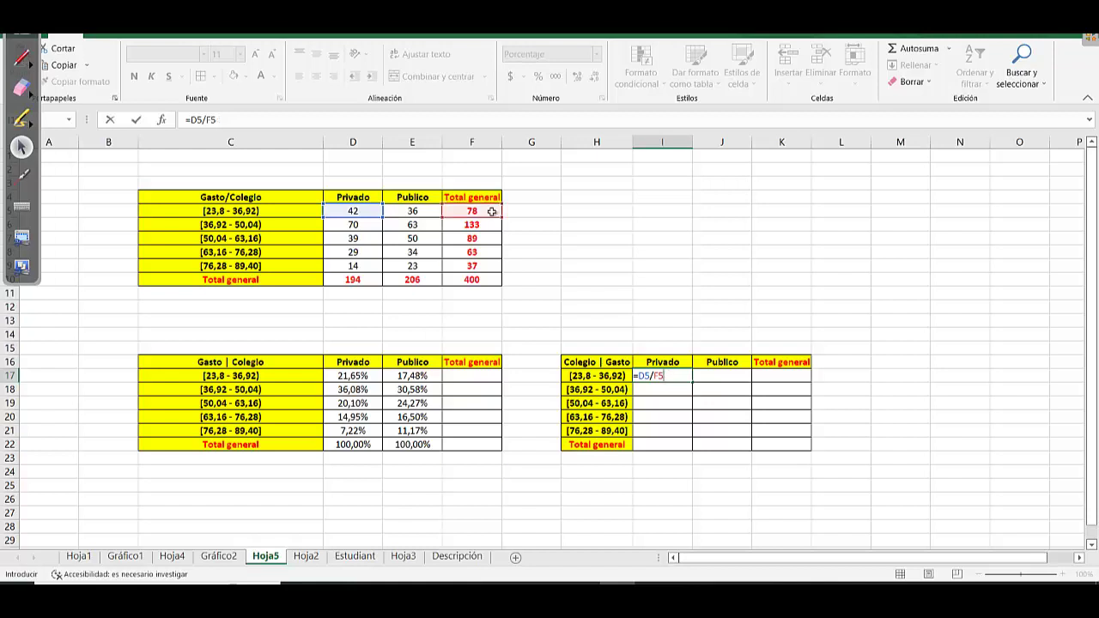
key("Escape")
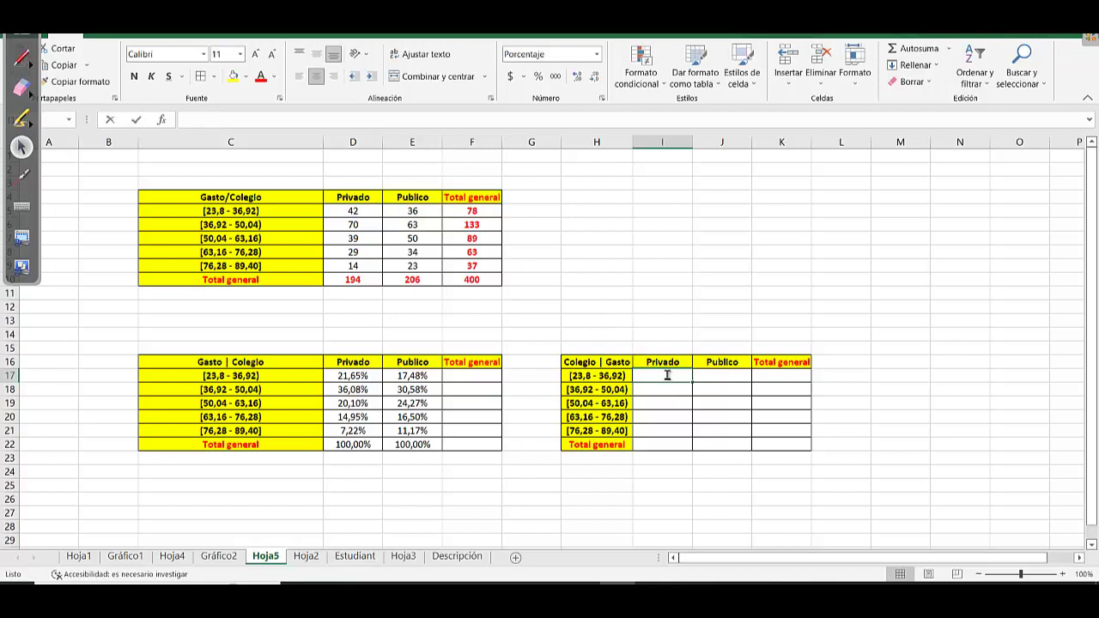
Enter =D5/$F$5 in I17, the Privado cell of the first interval in the Colegio | Gasto table
type("=")
left_click(358, 209)
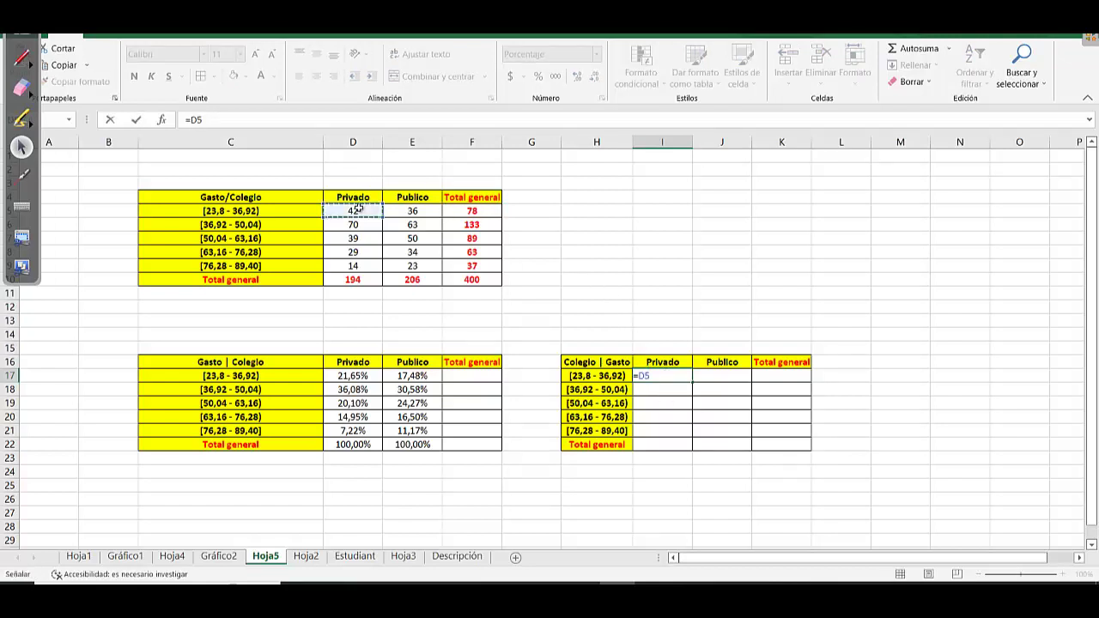
type("/")
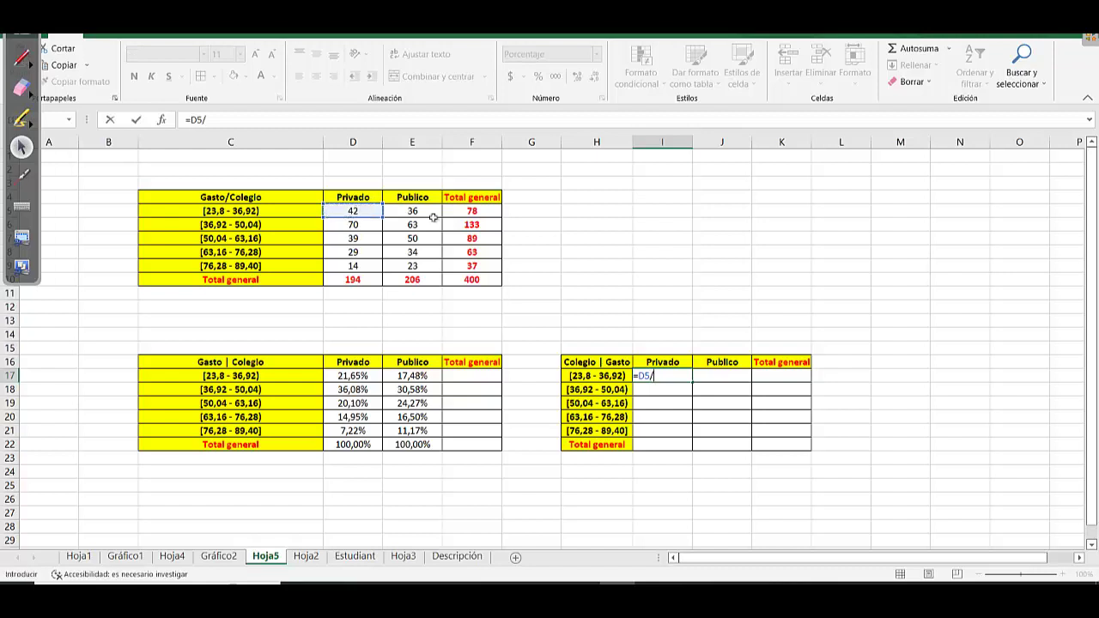
left_click(484, 208)
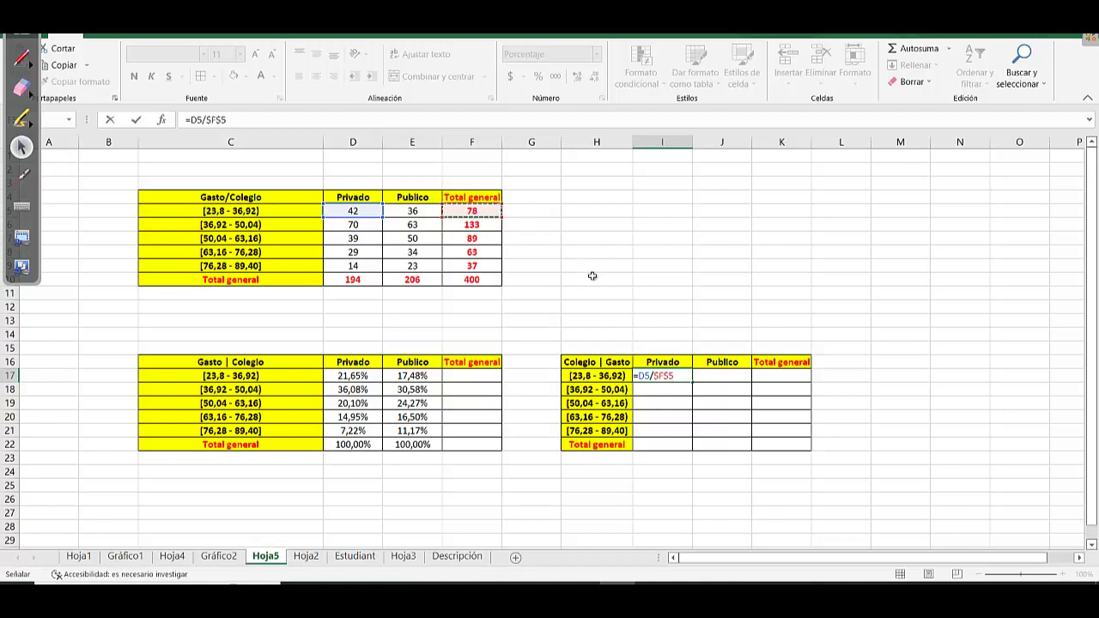
key("Return")
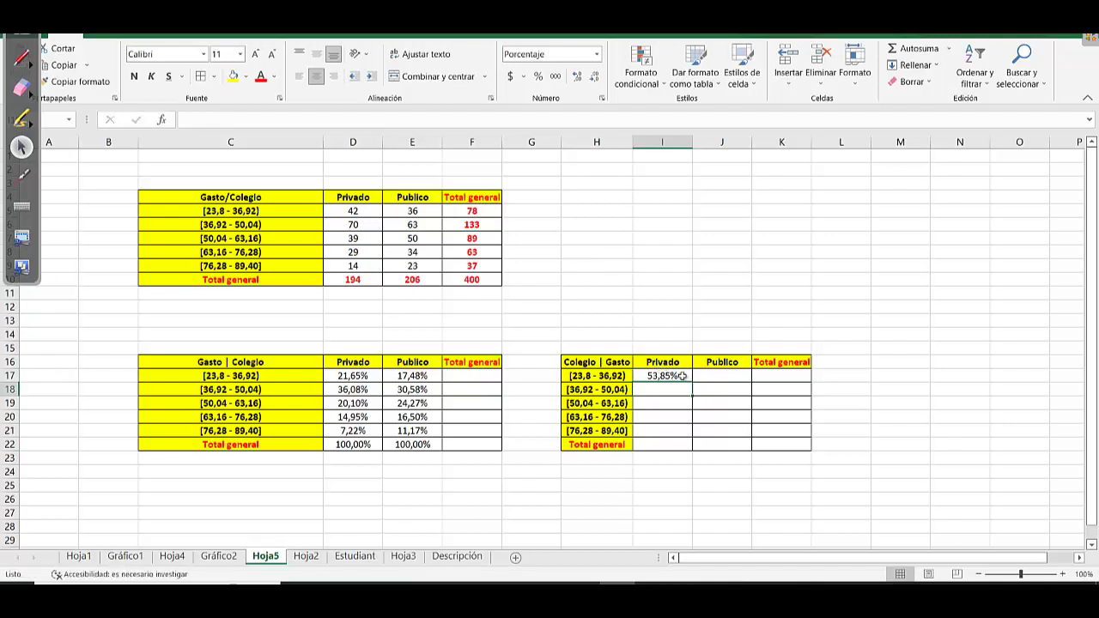
Try filling the I17 formula down the Privado column to I22, and clear the Total general cell I22
left_click(682, 376)
left_click_drag(691, 382, 679, 450)
left_click(670, 444)
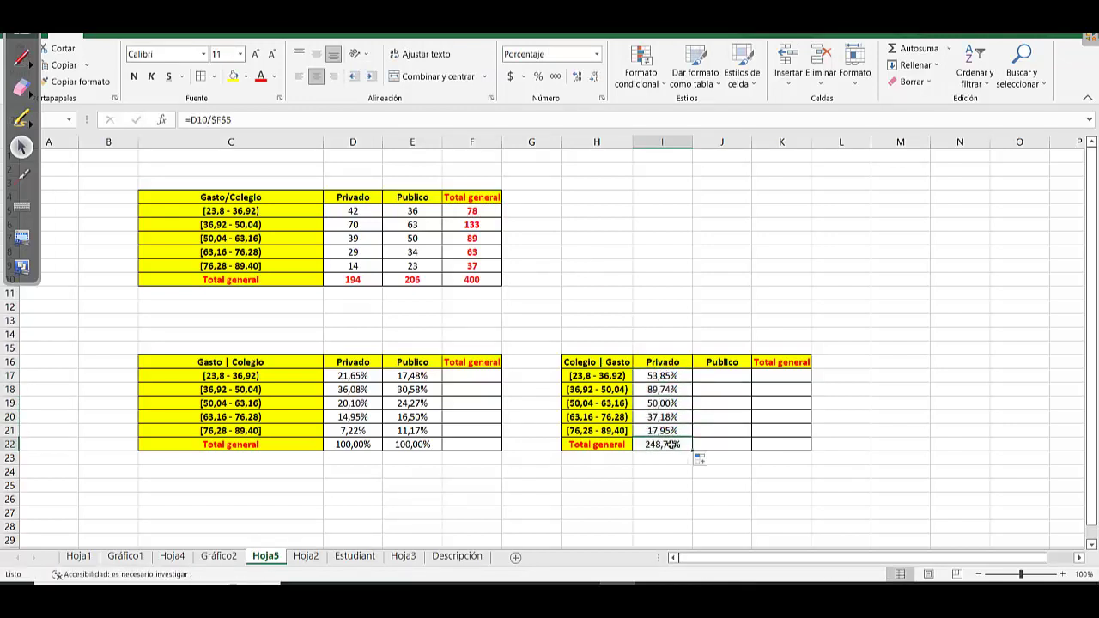
key("Delete")
Change the formula in I17 to =D5/$F5 so that only the column reference stays fixed
double_click(666, 402)
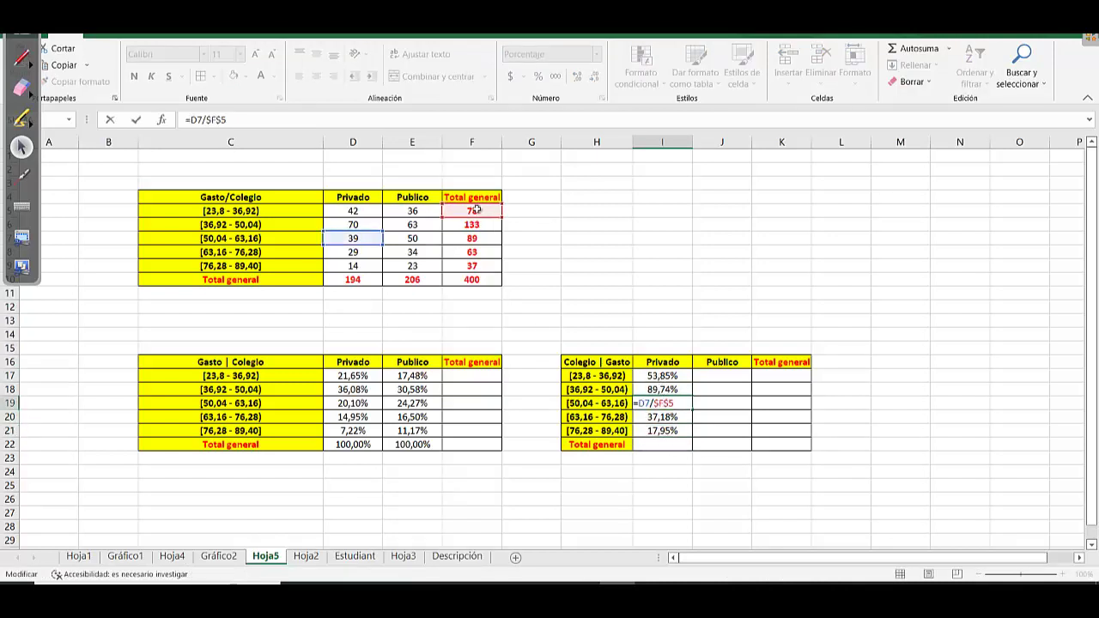
key("Return")
left_click(658, 375)
double_click(659, 375)
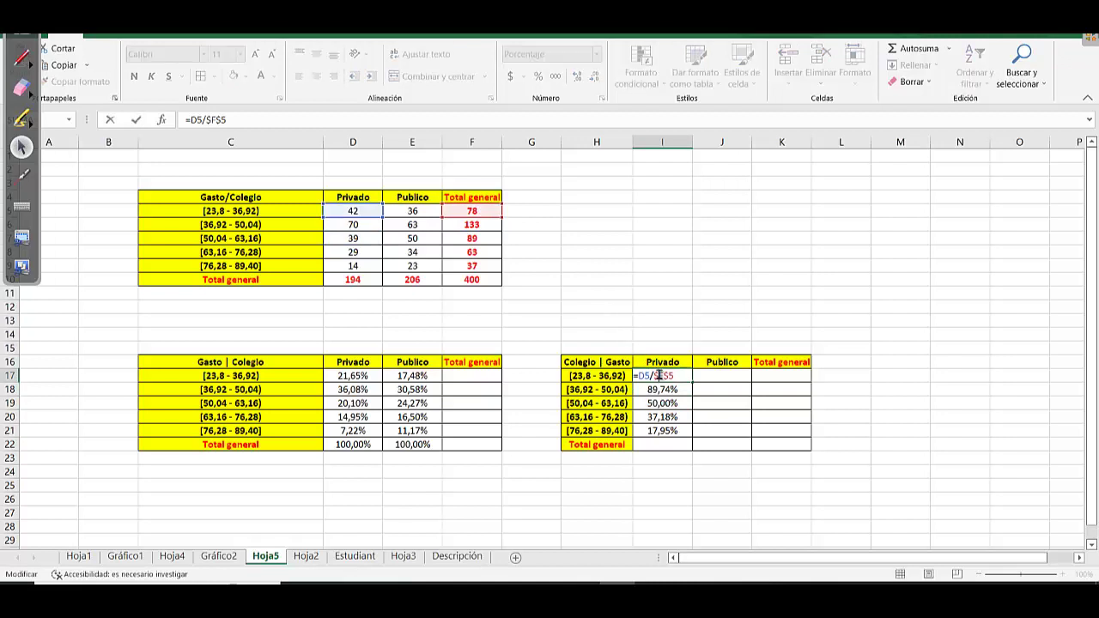
key("ctrl+Return")
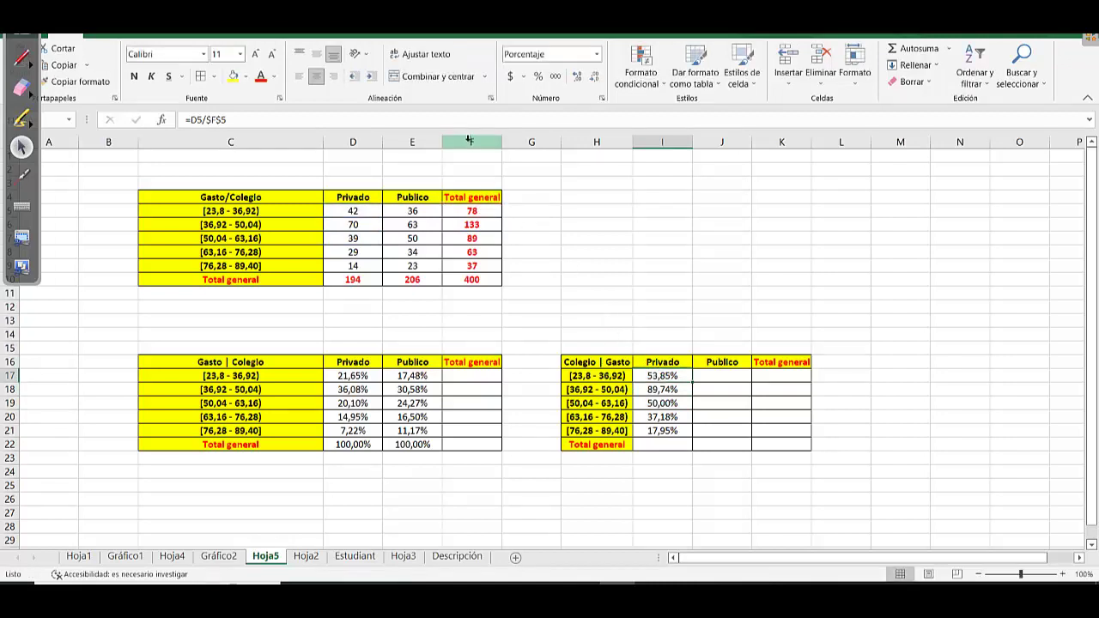
left_click(470, 142)
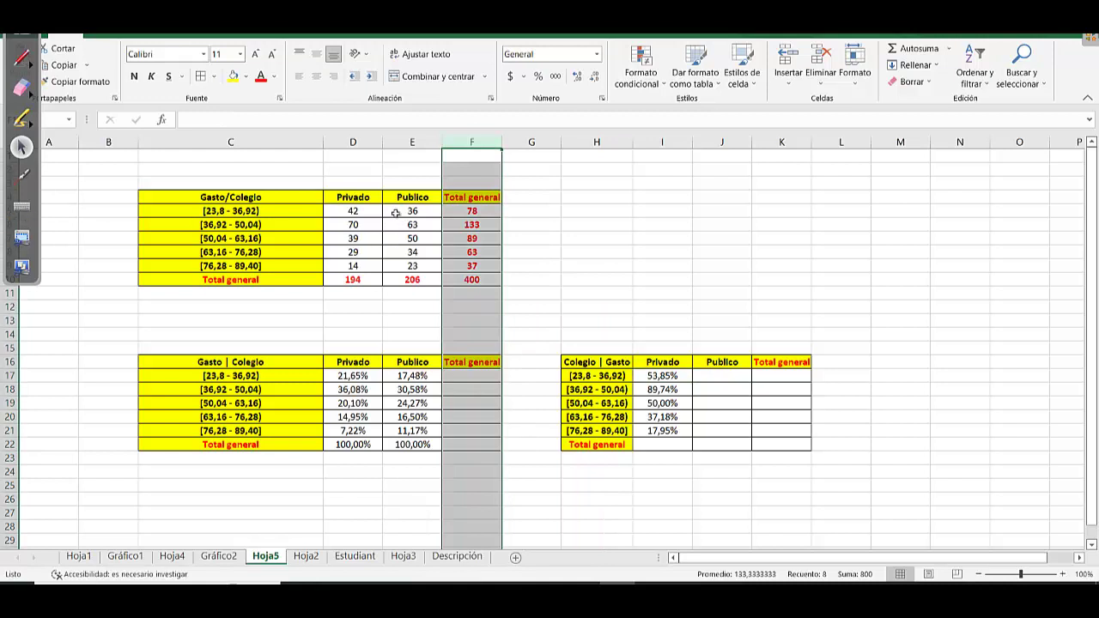
double_click(663, 375)
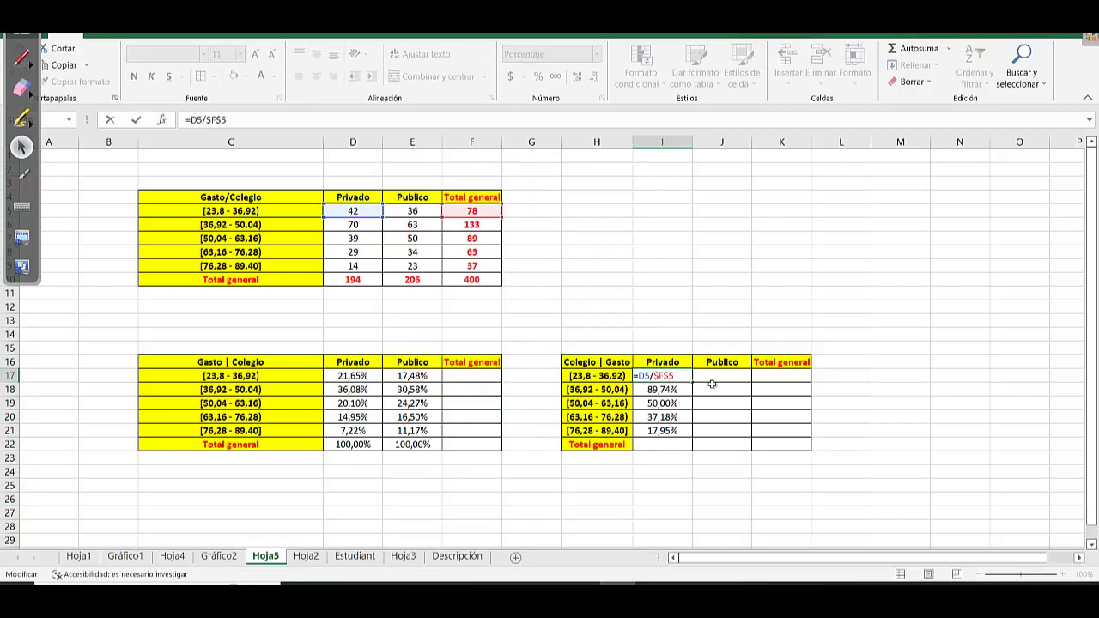
key("Delete")
left_click(666, 376)
left_click(674, 375)
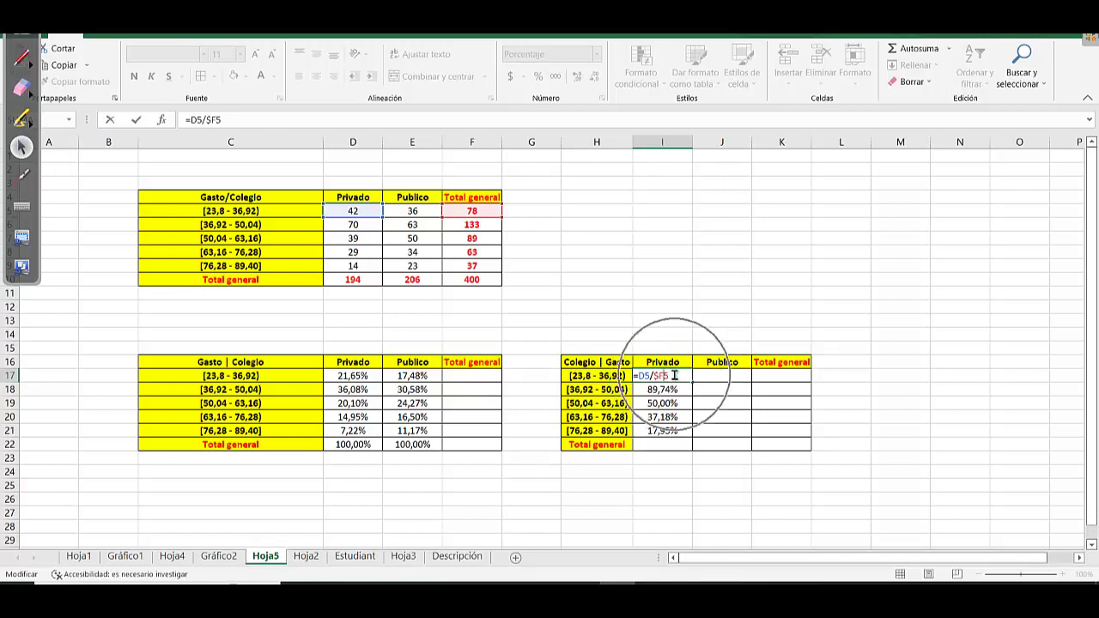
left_click(674, 375)
key("Return")
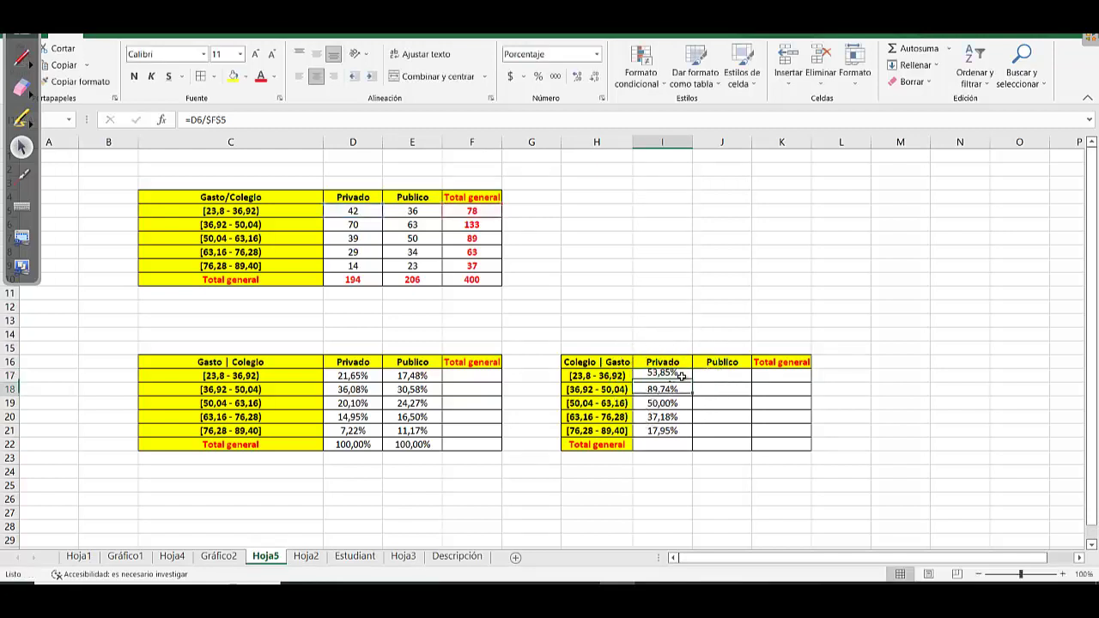
Fill the I17 formula down to I21 and check the references in I20 and I21
left_click_drag(692, 383, 697, 436)
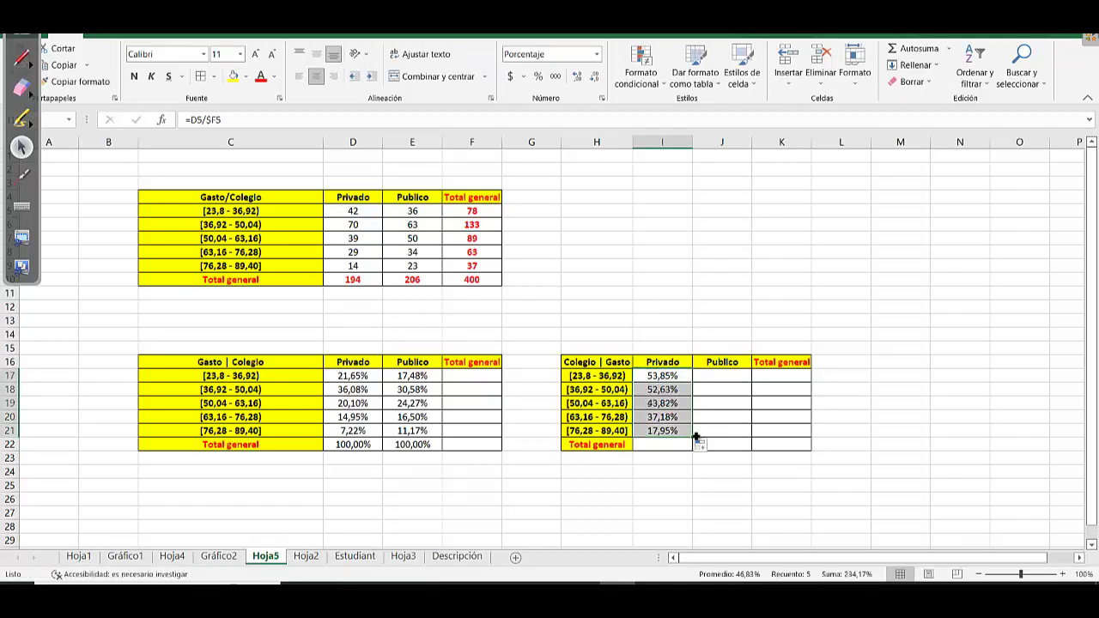
double_click(664, 418)
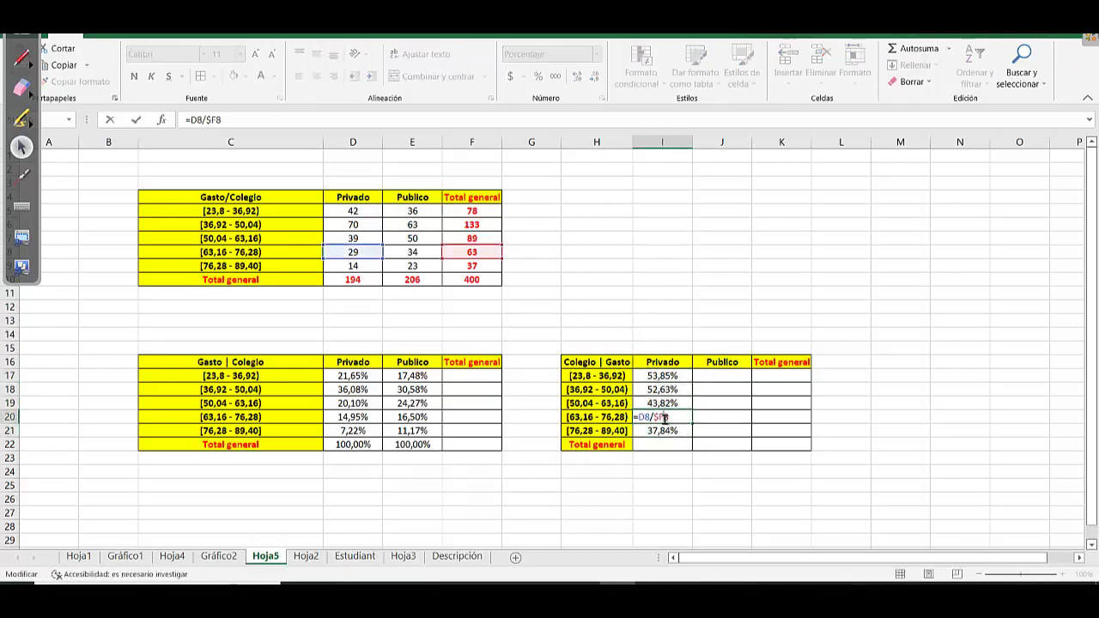
key("Escape")
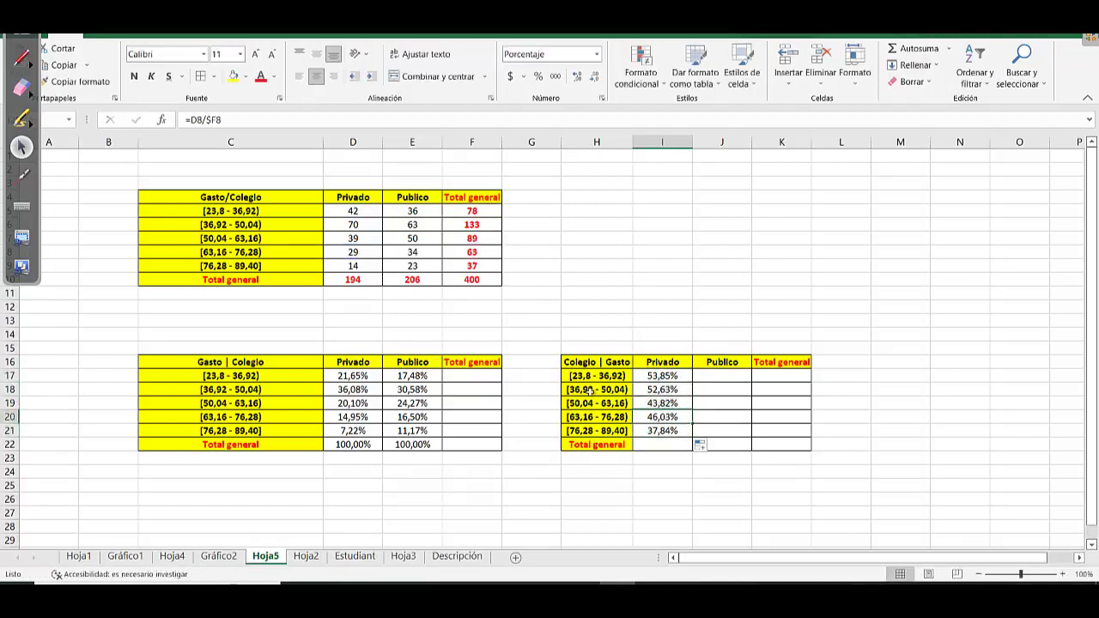
double_click(656, 431)
key("Escape")
Enter =E5/$F5 in J17 of the Colegio | Gasto table and fill it down the Publico column to J21
left_click(721, 374)
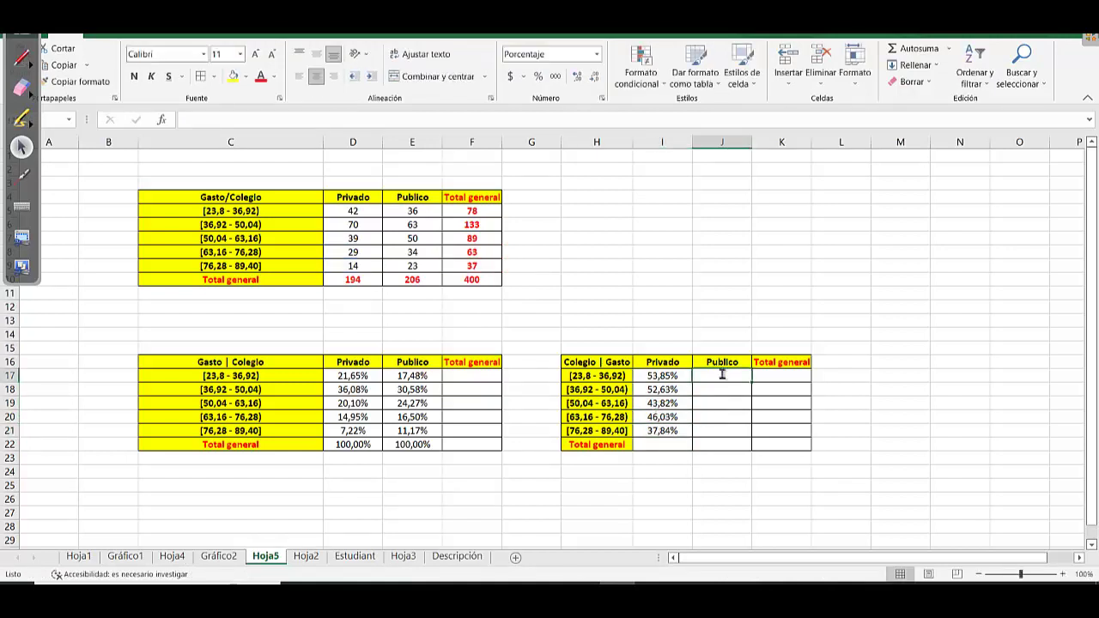
type("=")
left_click(401, 211)
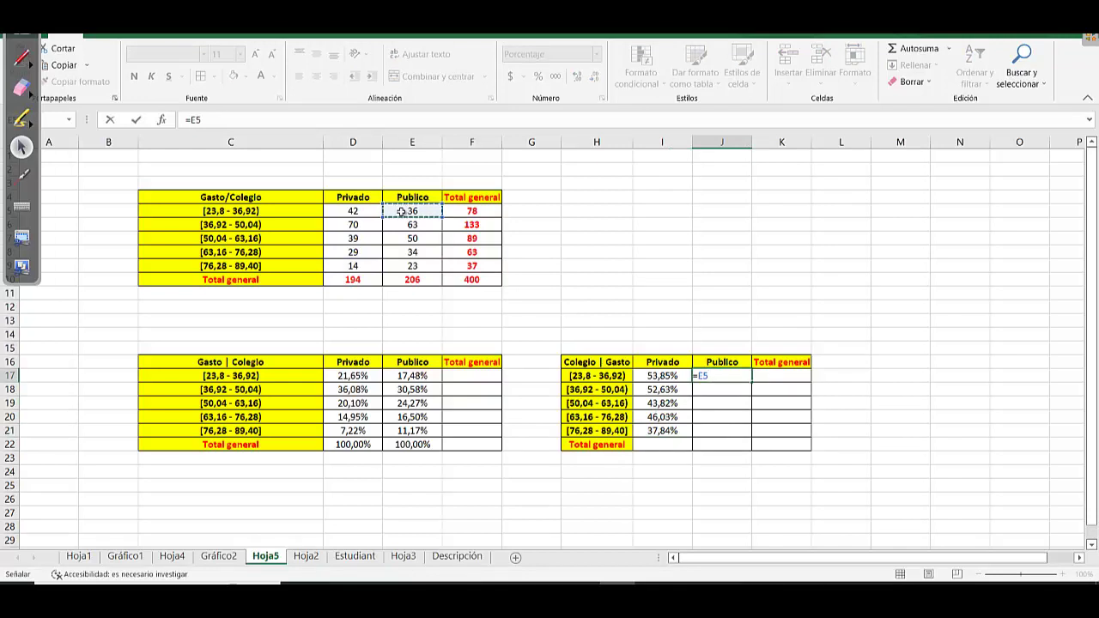
type("/")
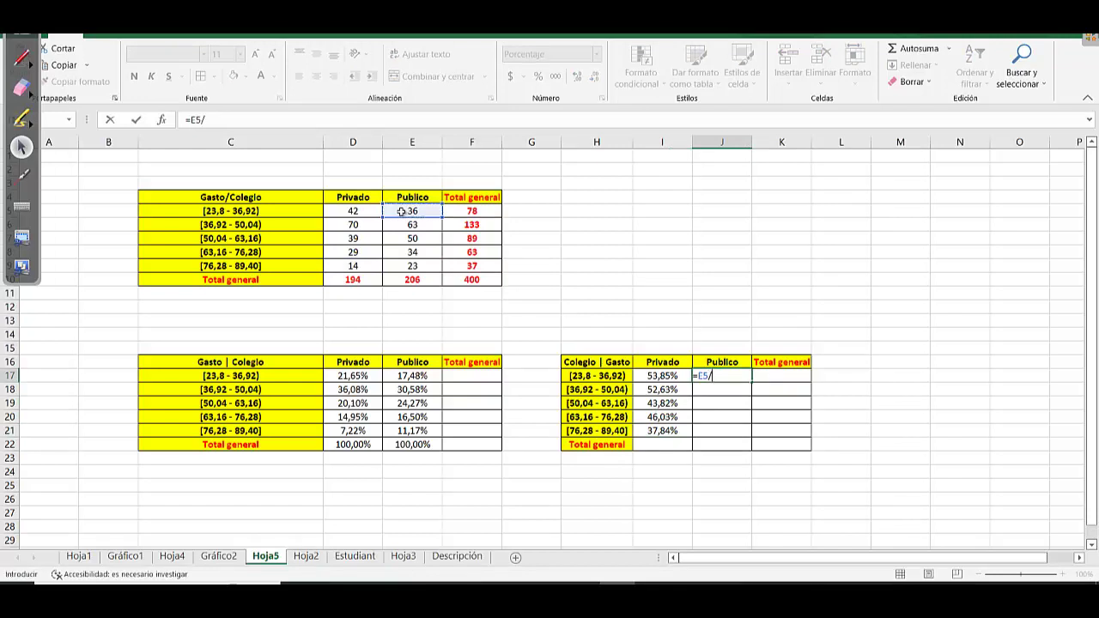
left_click(473, 212)
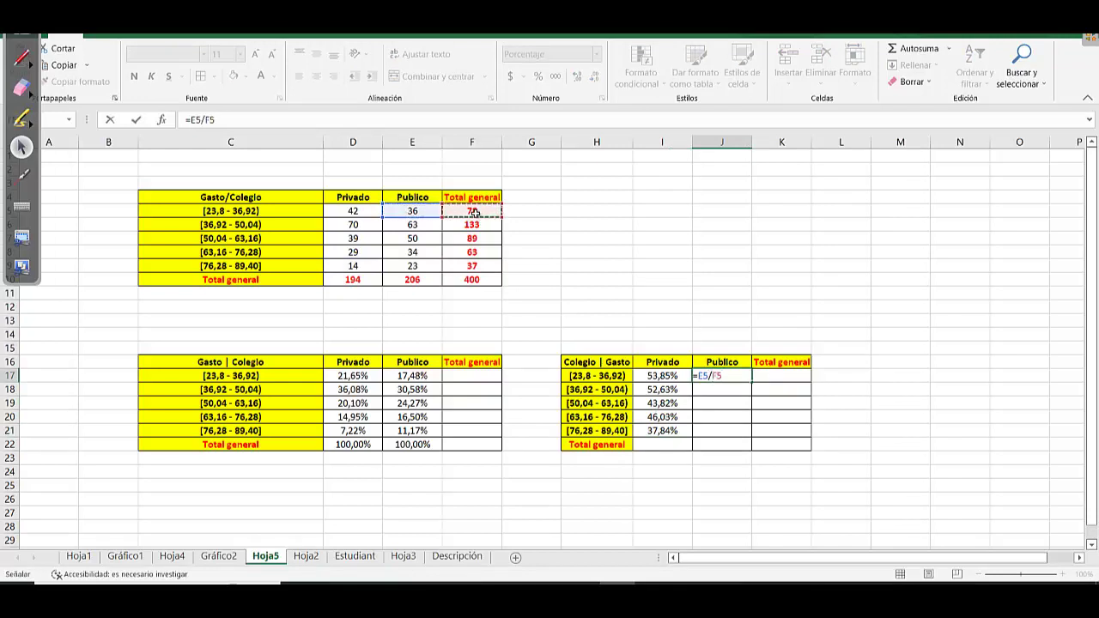
key("F5")
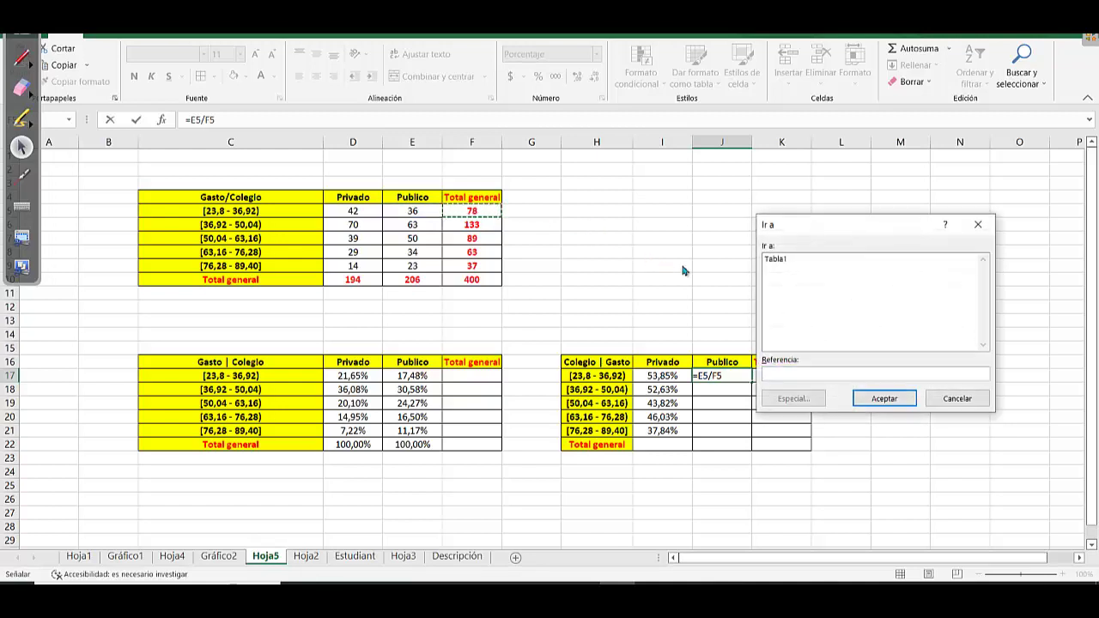
key("Escape")
key("F4")
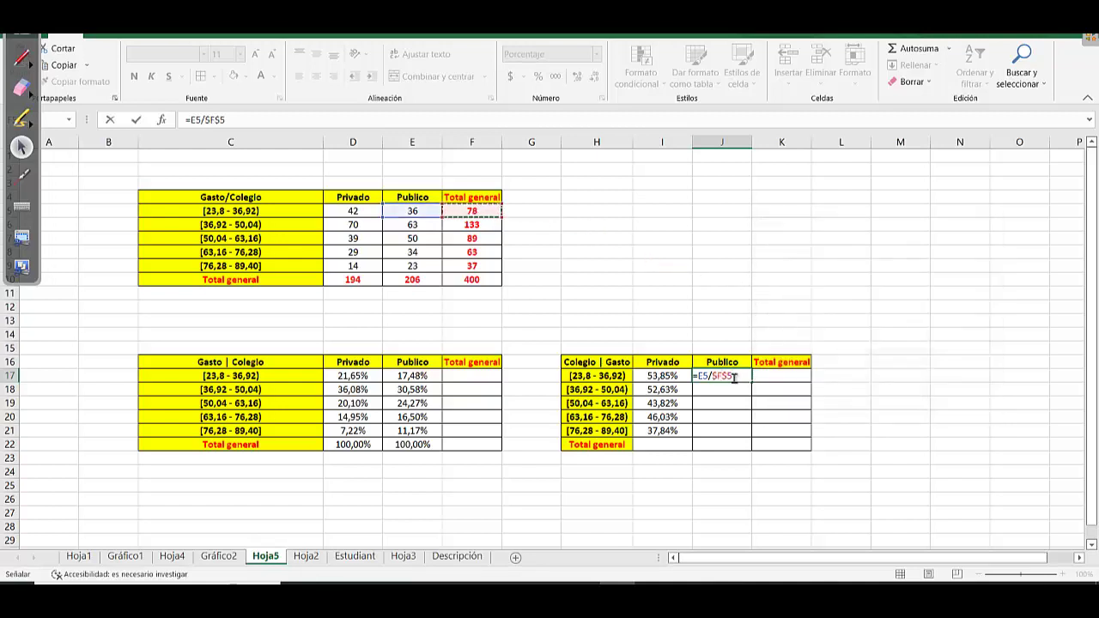
key("F2")
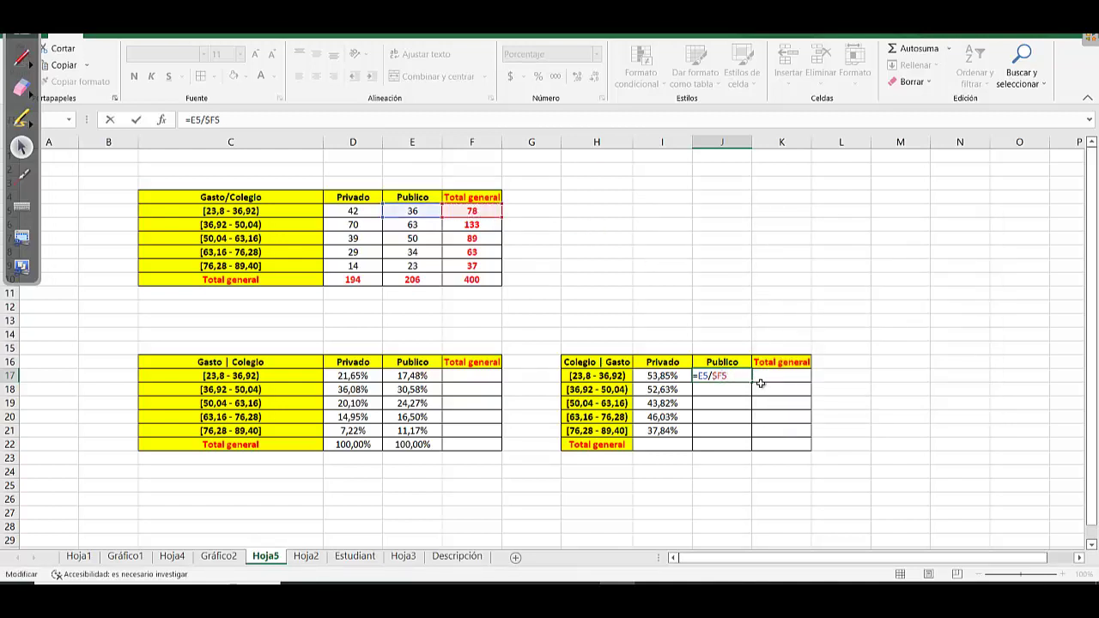
key("Return")
left_click(729, 376)
left_click_drag(751, 382, 751, 433)
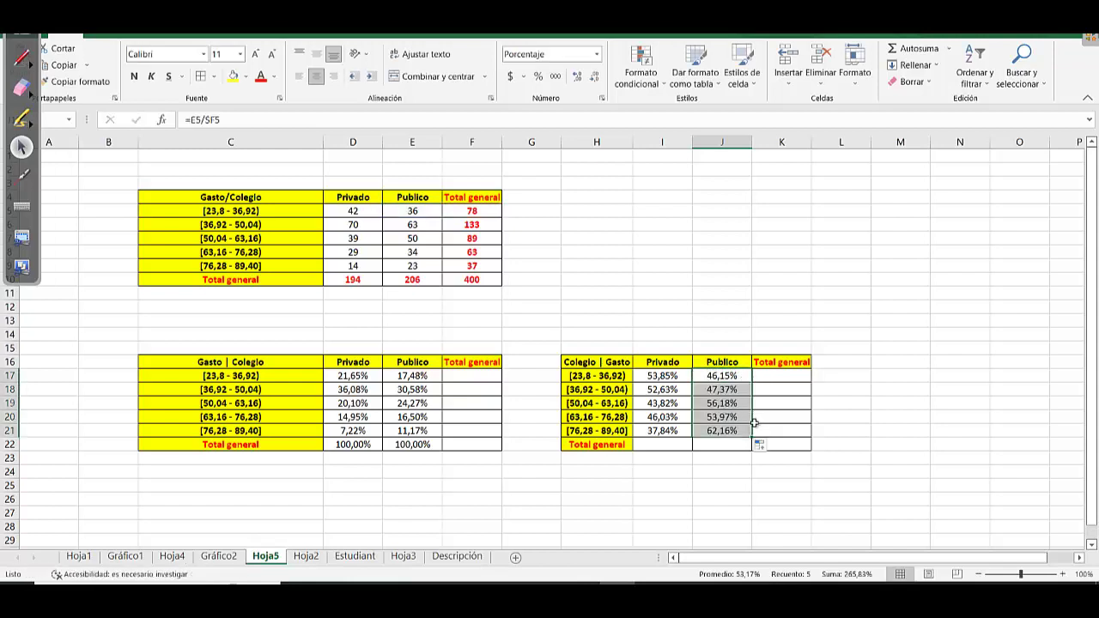
Total the first interval in K17 of the Colegio | Gasto table with =SUMA(I17:J17) and fill the formula down to K21
left_click(783, 376)
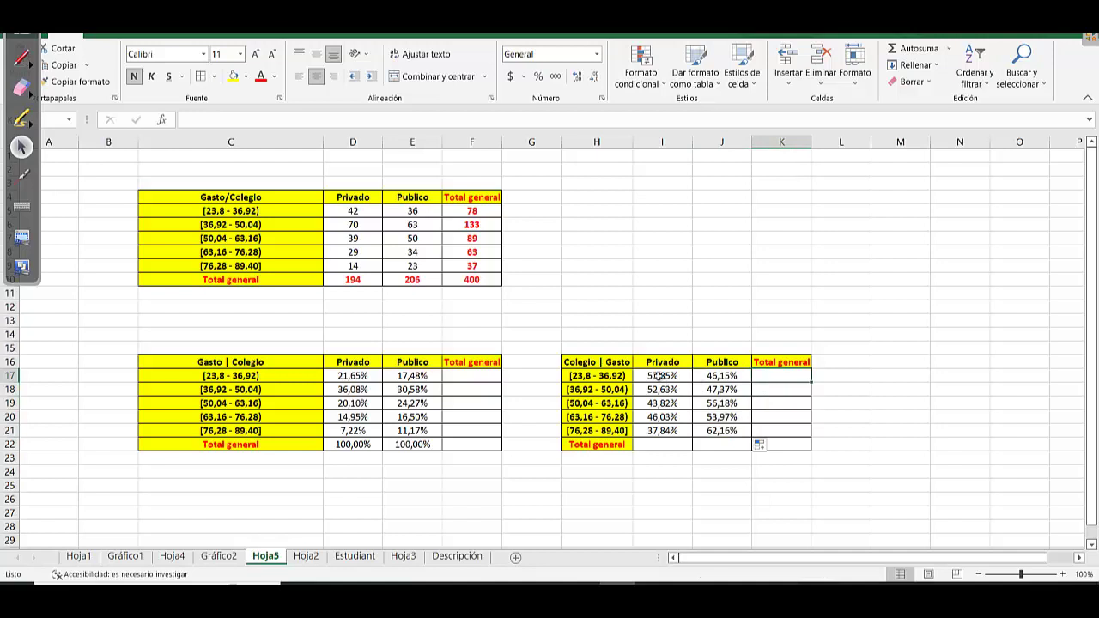
left_click_drag(662, 378, 777, 378)
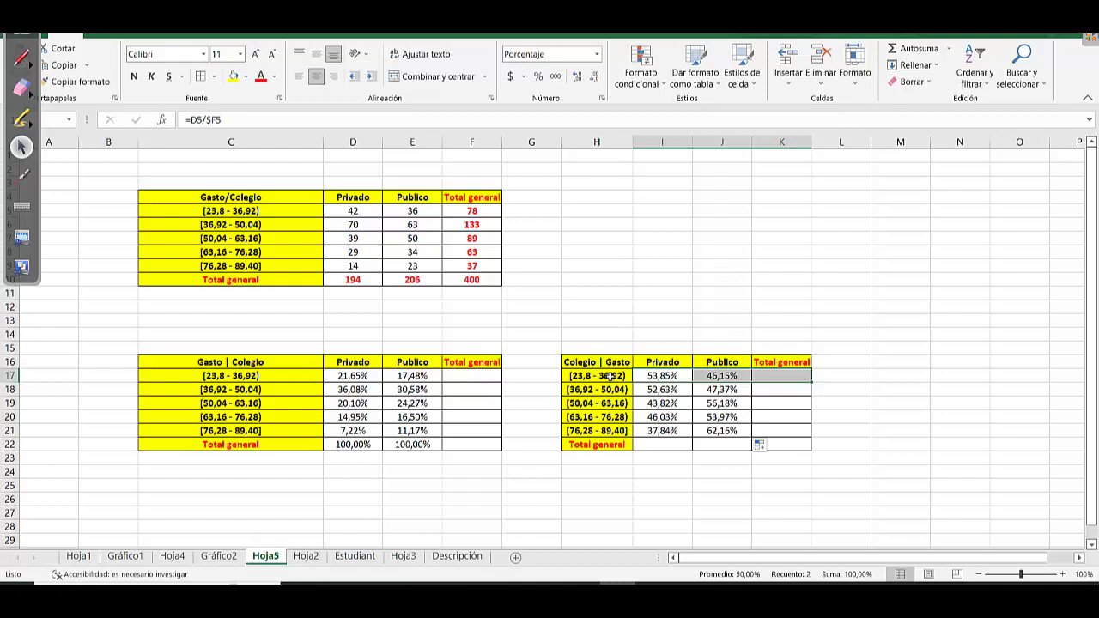
left_click(914, 51)
left_click(804, 381)
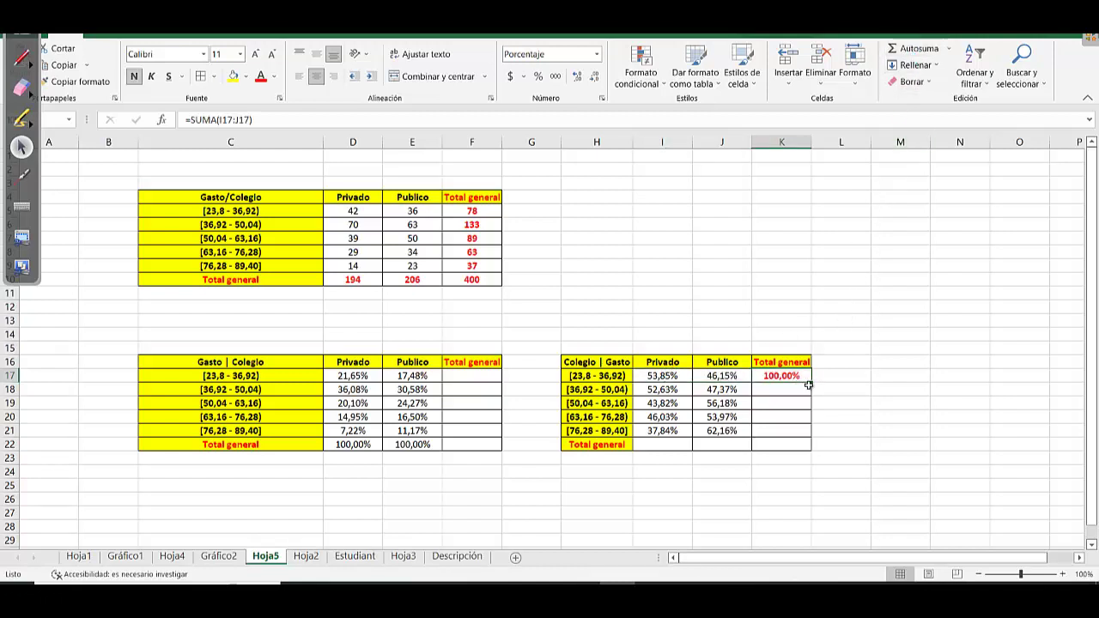
left_click_drag(812, 385, 810, 434)
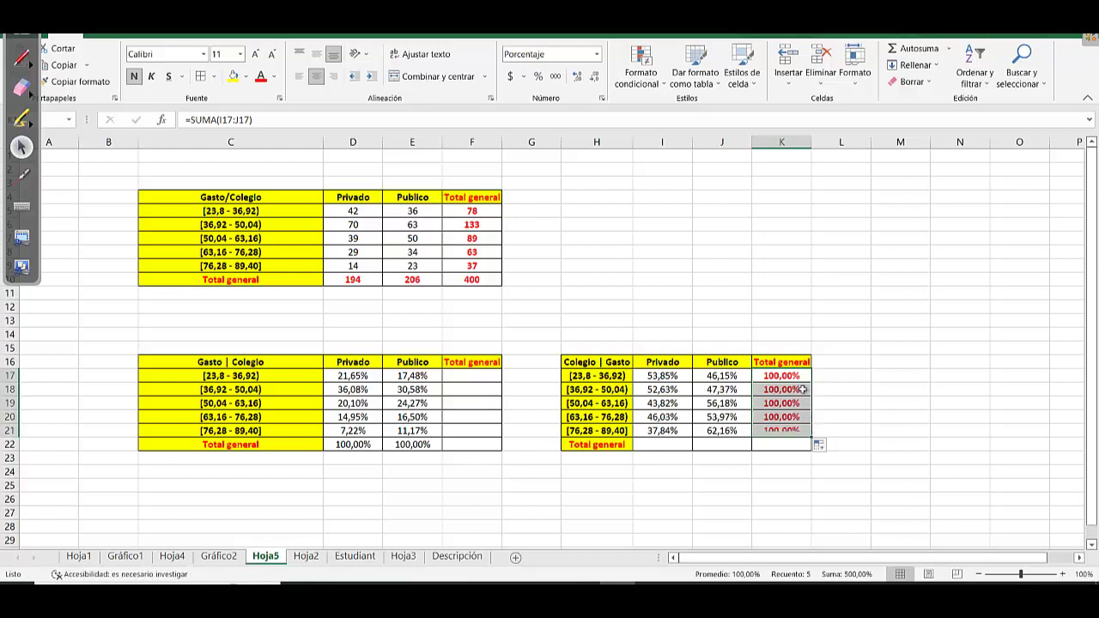
left_click(791, 438)
left_click(703, 428)
left_click(657, 418)
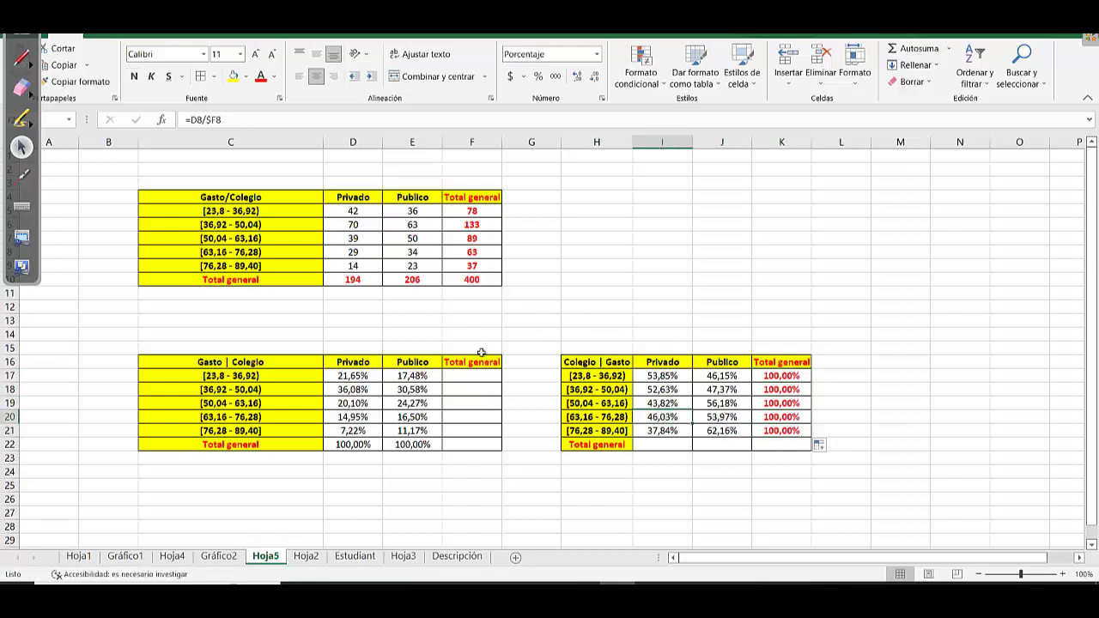
Insert a clustered column chart of the Gasto | Colegio distribution from C16:E21 and add data labels positioned as Extremo interno
left_click_drag(289, 362, 424, 431)
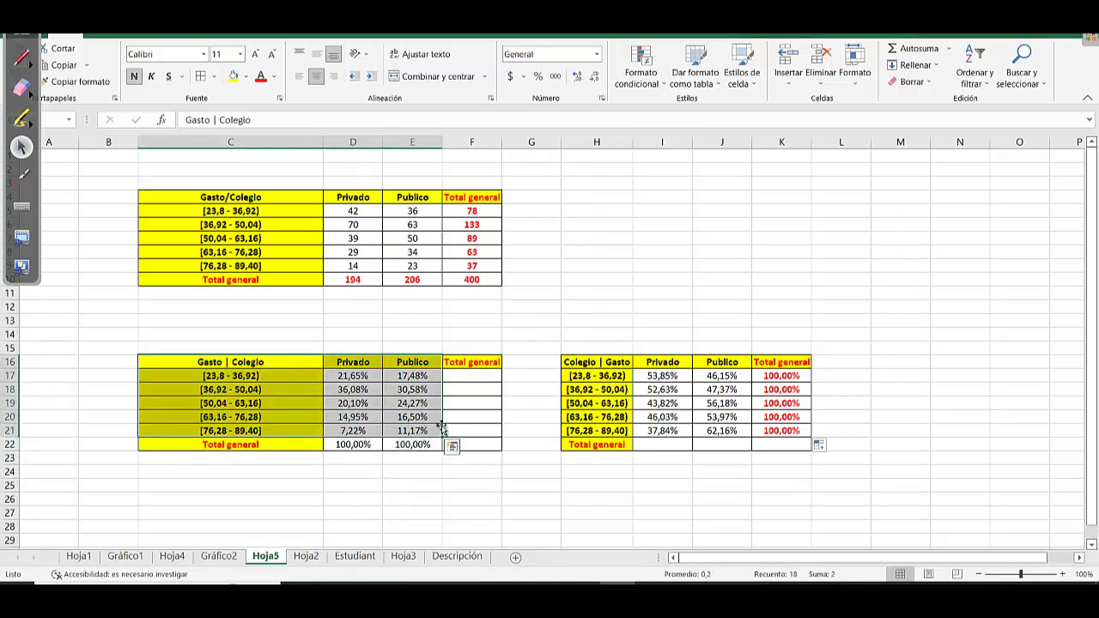
left_click(108, 35)
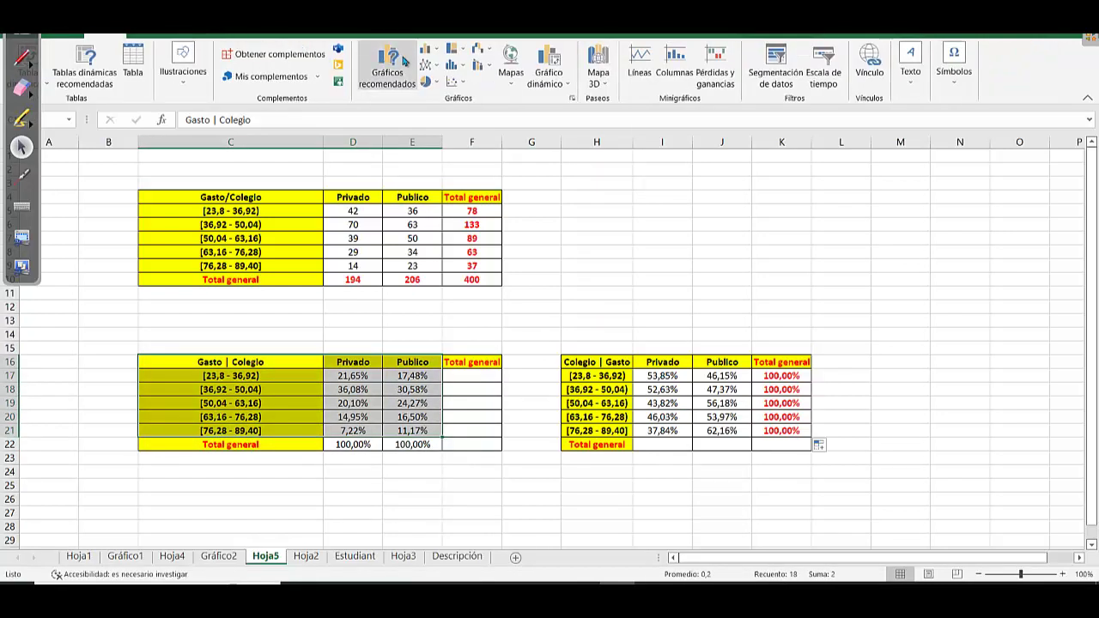
left_click(427, 49)
left_click(435, 92)
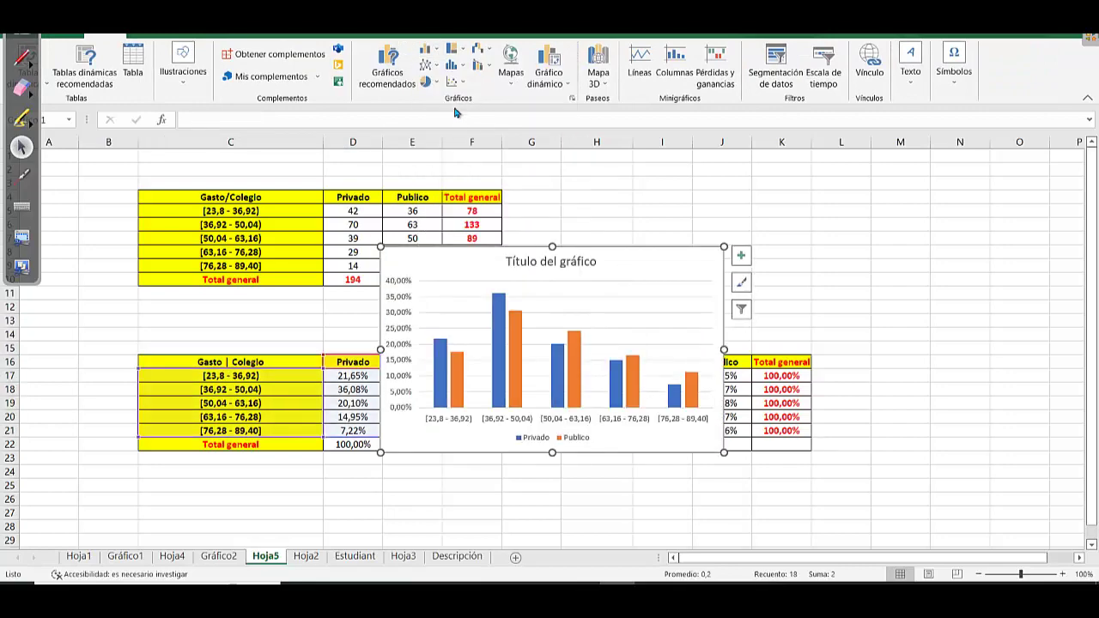
left_click(53, 67)
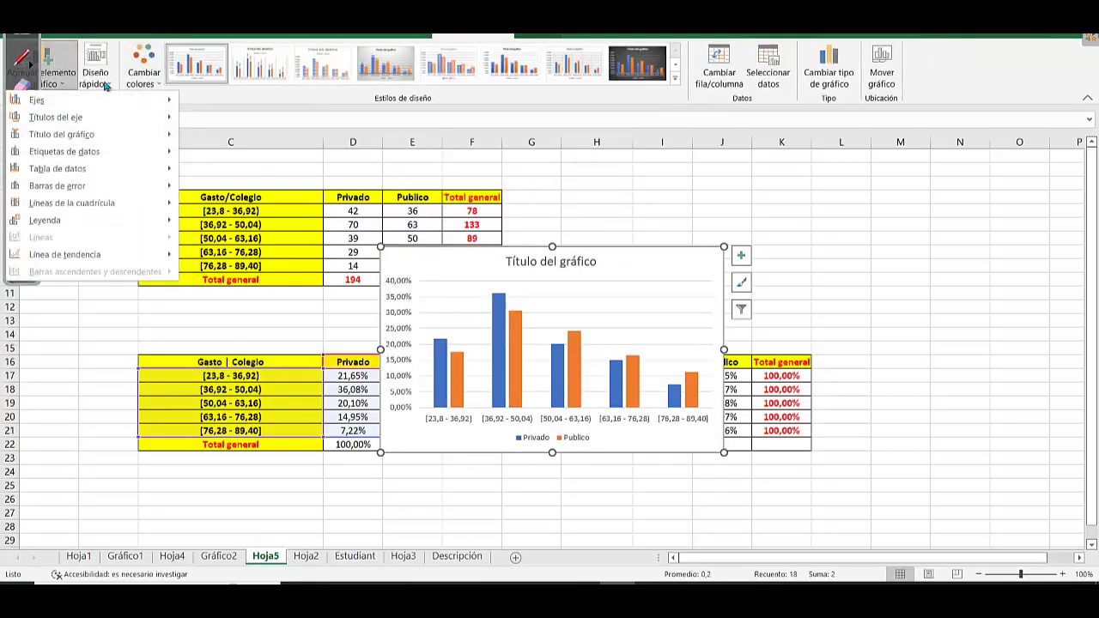
mouse_move(173, 155)
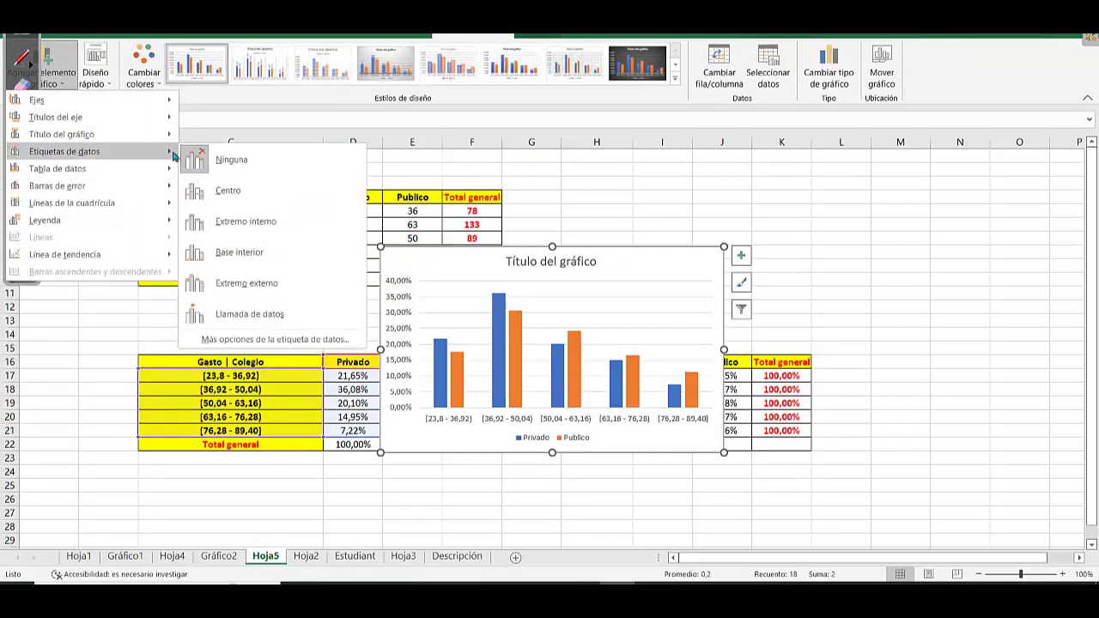
left_click(246, 221)
Set the gap width (Ancho del rango) of the columns in the Gasto | Colegio chart to 100%
left_click(581, 369)
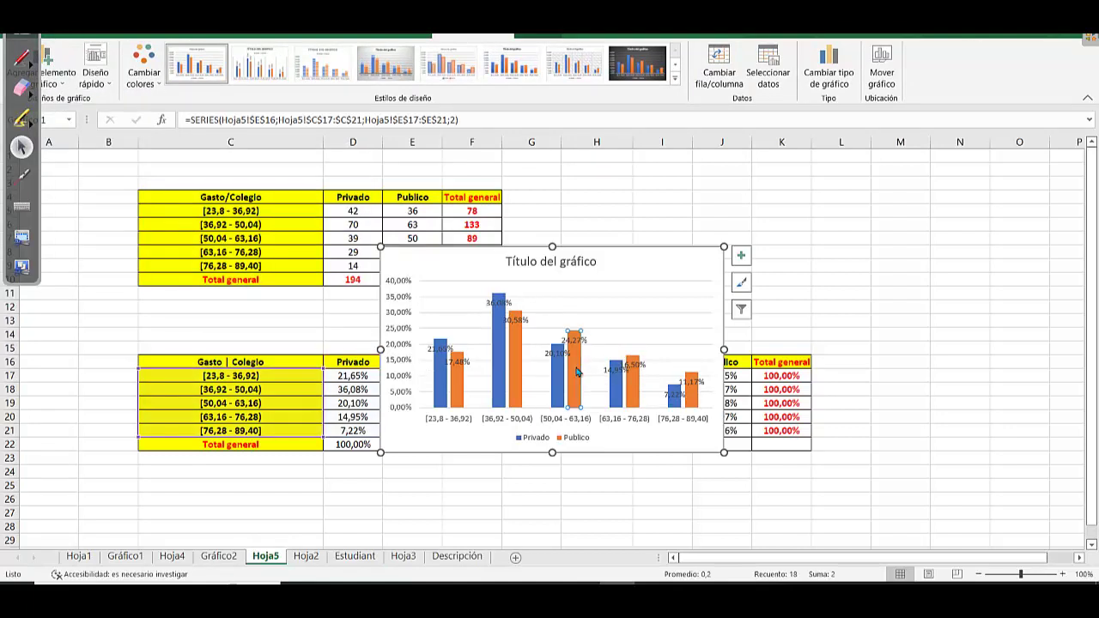
double_click(581, 369)
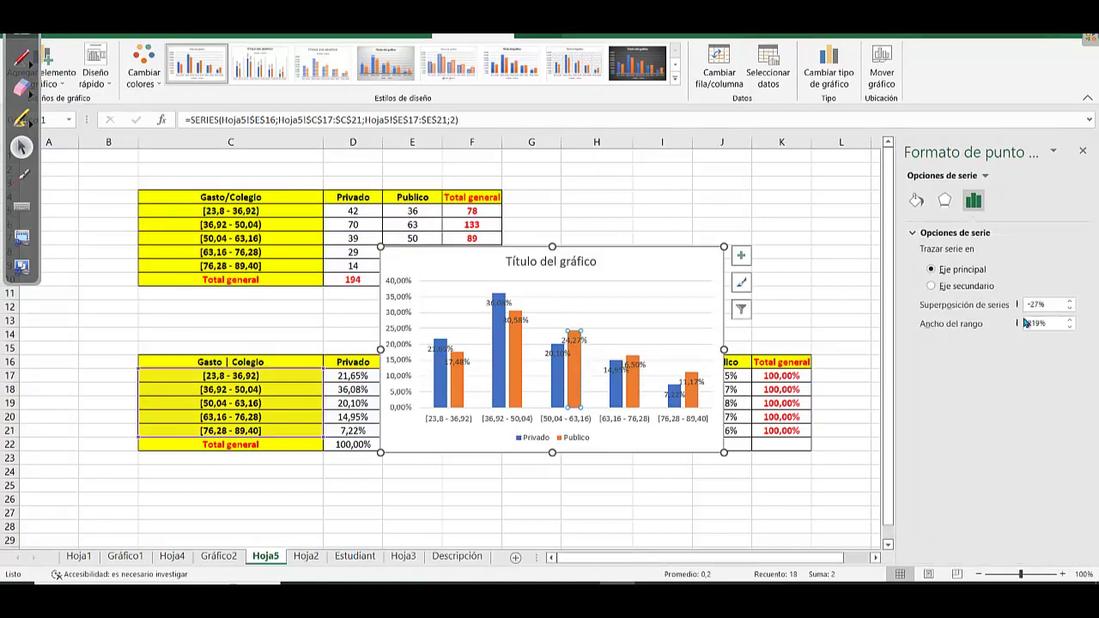
left_click_drag(1051, 324, 1008, 333)
type("100")
key("Return")
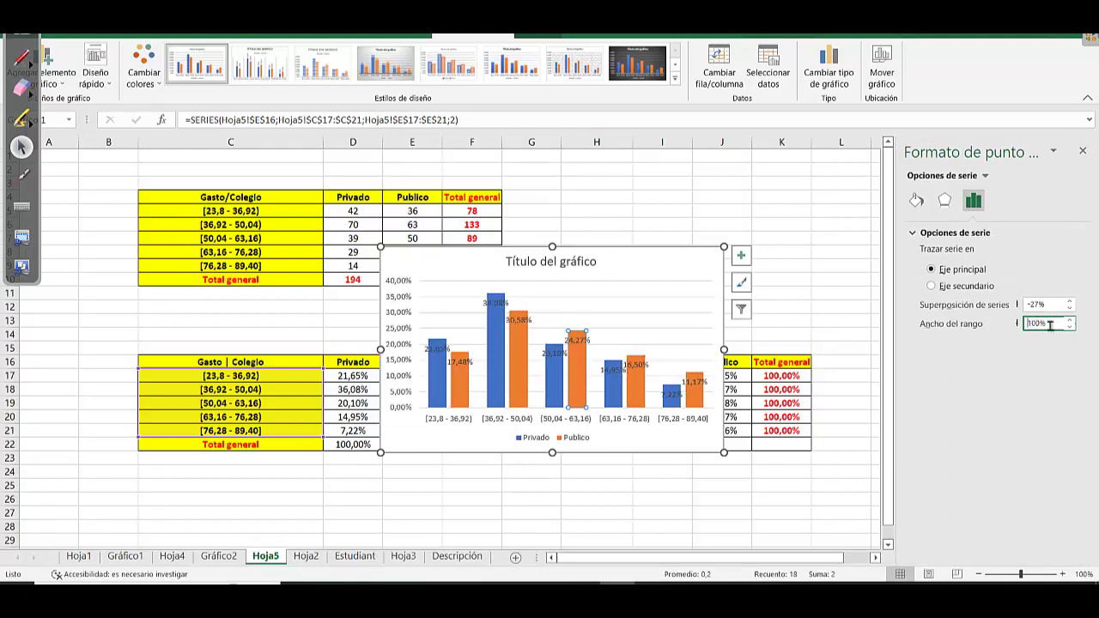
left_click(822, 268)
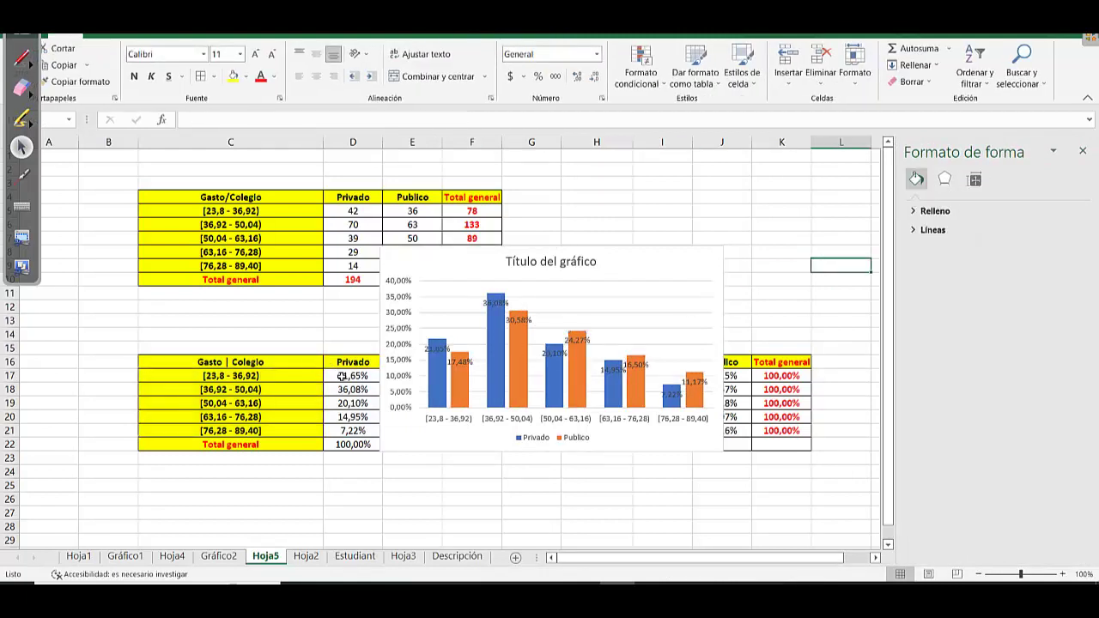
Move the chart clear of the Gasto | Colegio table and show the percentages in D17:E21 with one decimal
left_click_drag(424, 272, 576, 177)
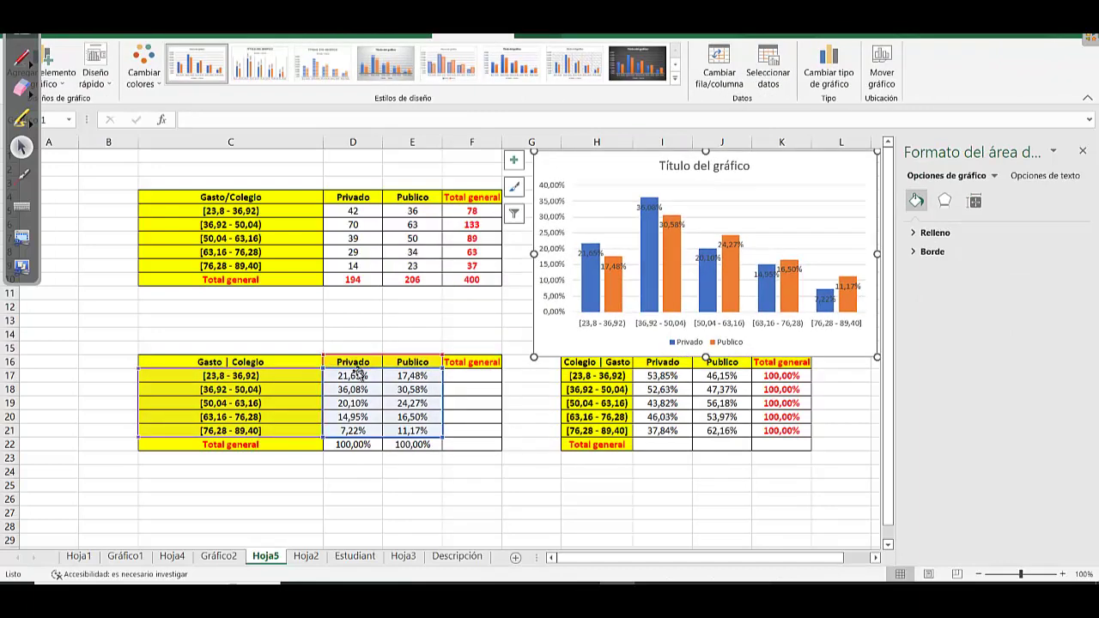
left_click_drag(361, 377, 417, 430)
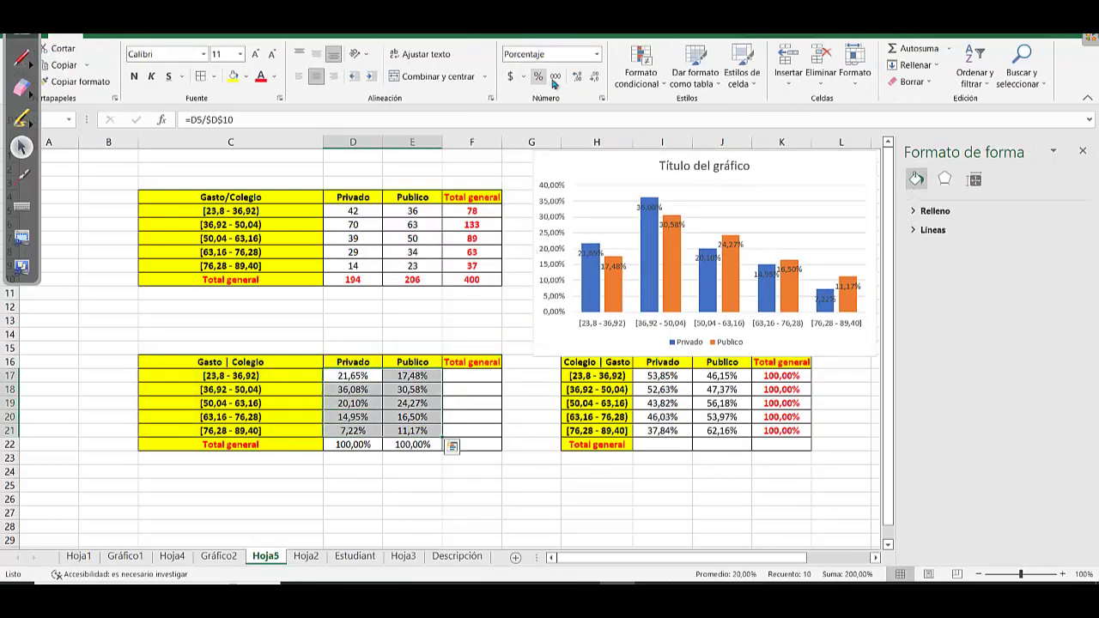
left_click(597, 77)
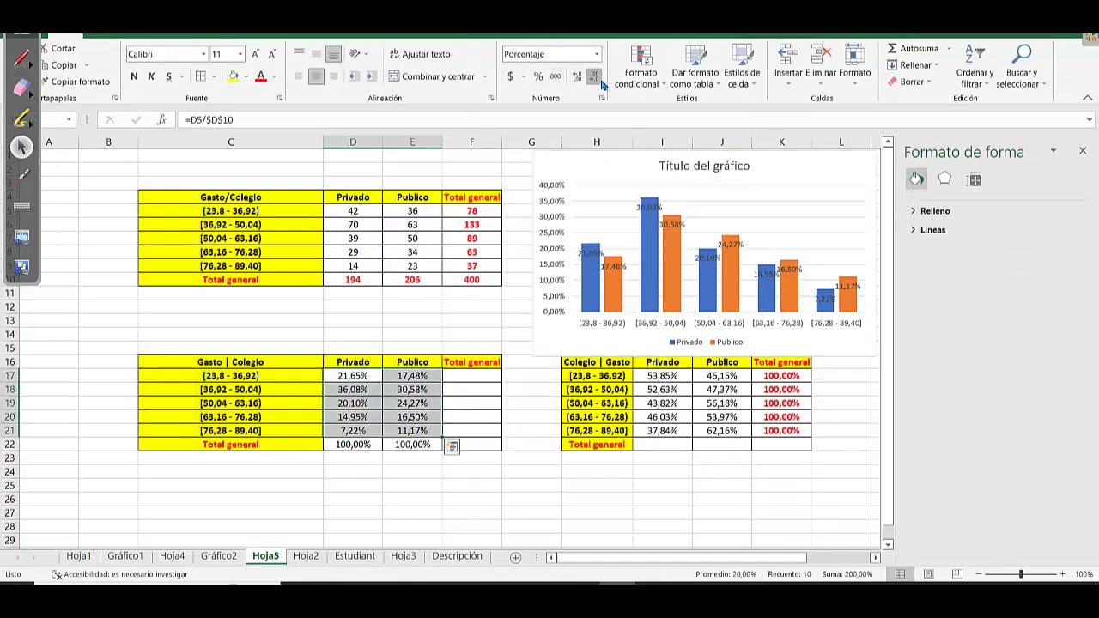
Enlarge the Gasto | Colegio chart and reposition it over columns D to J
left_click(740, 172)
left_click_drag(534, 356, 395, 424)
left_click_drag(412, 202, 297, 237)
left_click(640, 293)
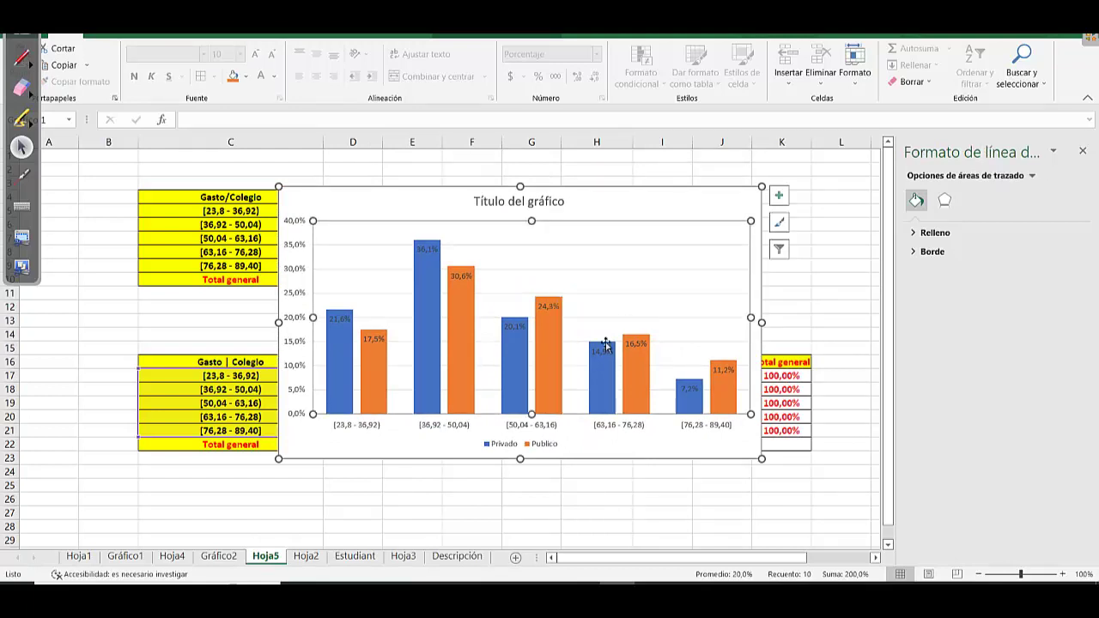
Swap the rows and columns of the Gasto | Colegio chart so the bars are grouped by Privado and Publico
left_click(594, 443)
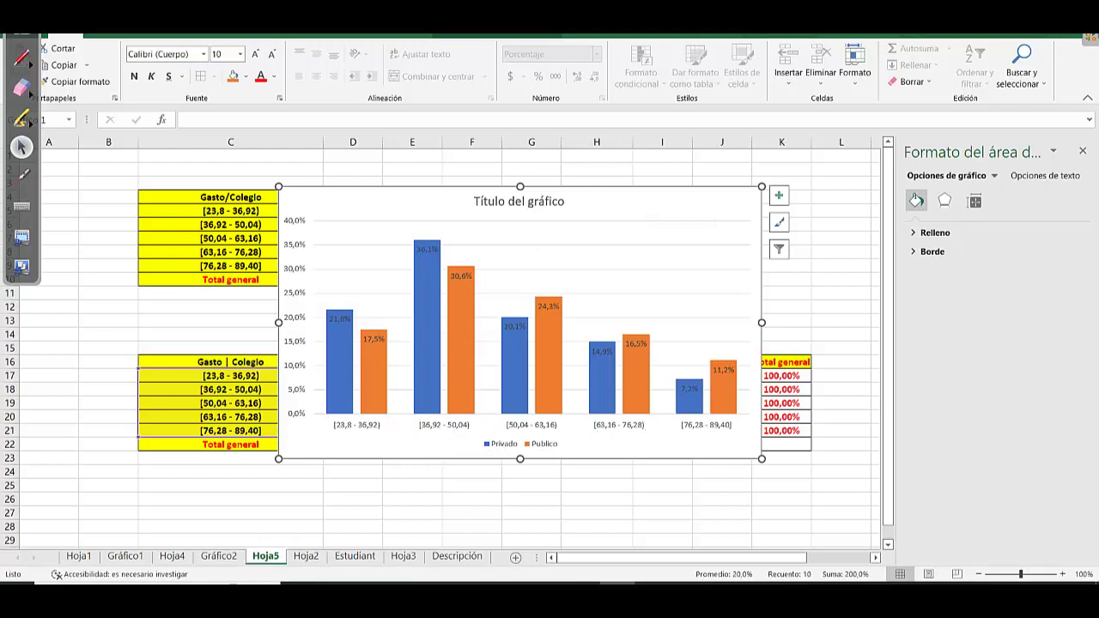
left_click(473, 36)
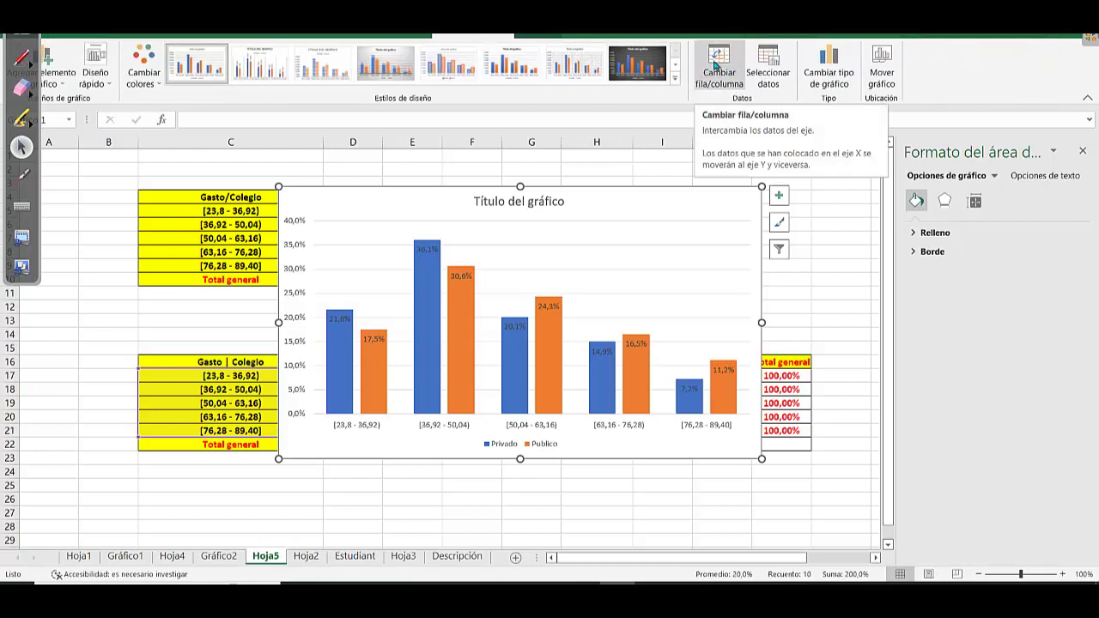
left_click(715, 67)
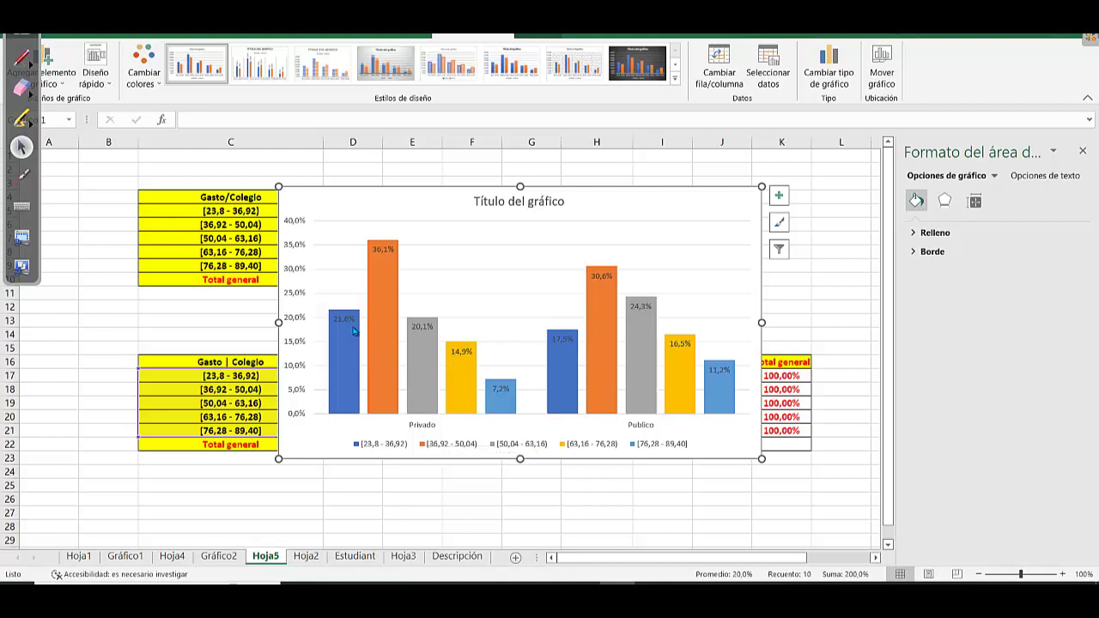
Move the chart aside to check the sum of the Privado percentages in D17:D21, and bring the chart back
left_click_drag(421, 206, 595, 232)
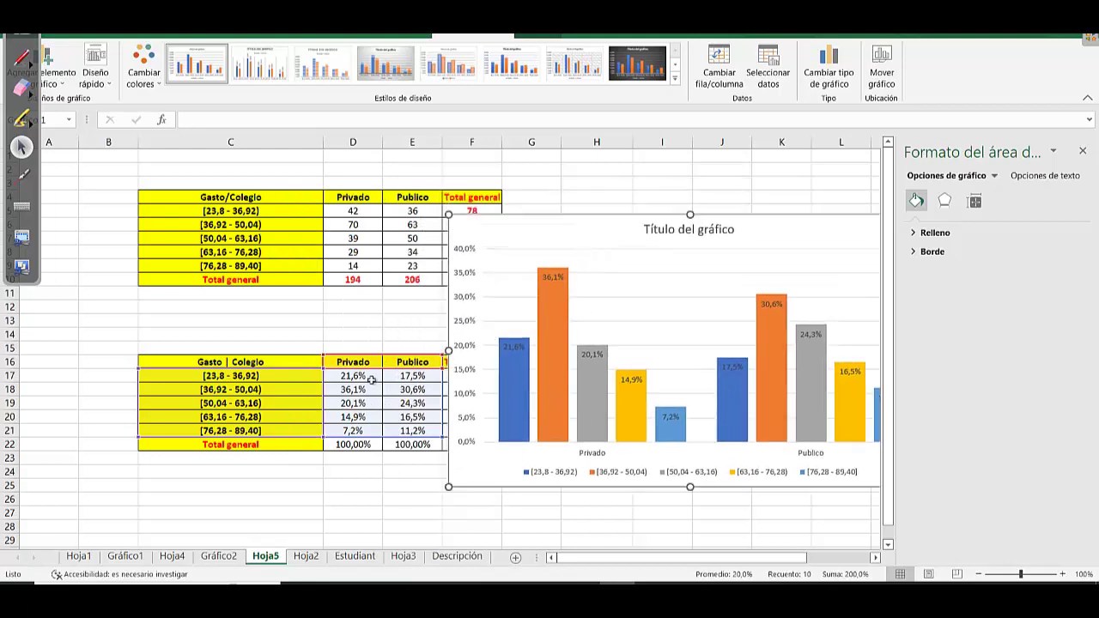
left_click_drag(369, 380, 356, 430)
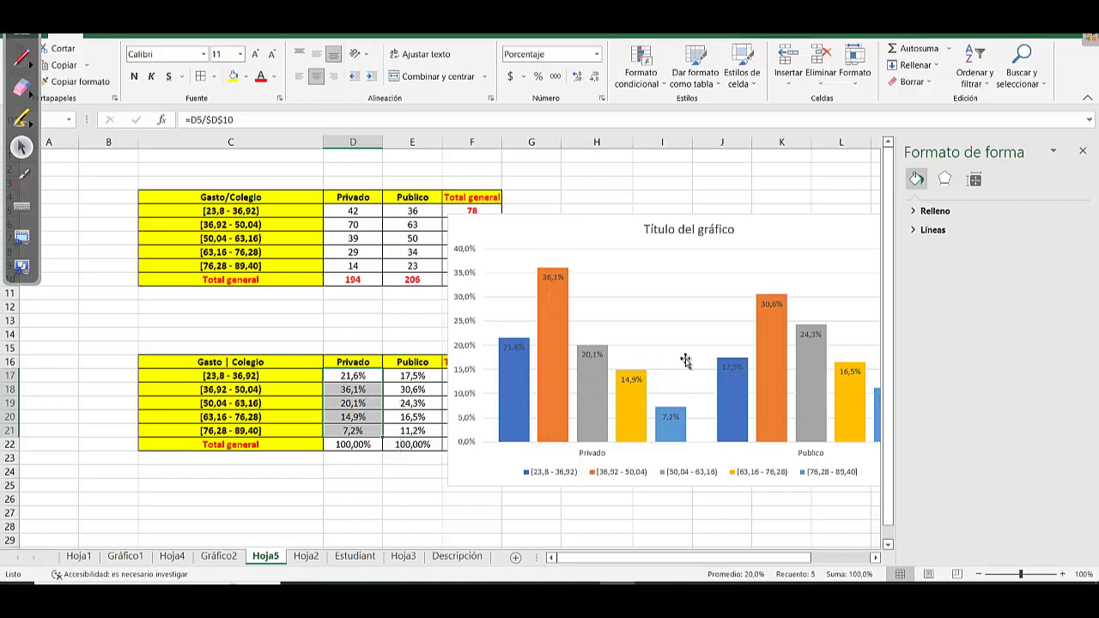
left_click(809, 283)
left_click_drag(798, 235, 628, 204)
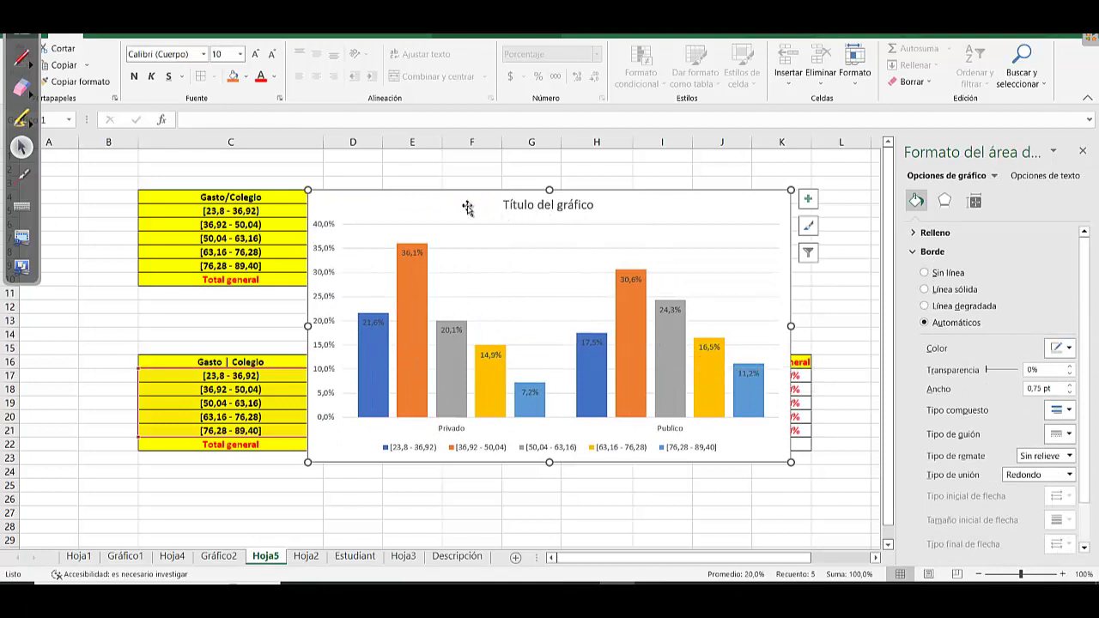
Resize the Gasto | Colegio chart and move it over columns A to F, clear of the Colegio | Gasto table
left_click_drag(468, 209, 378, 243)
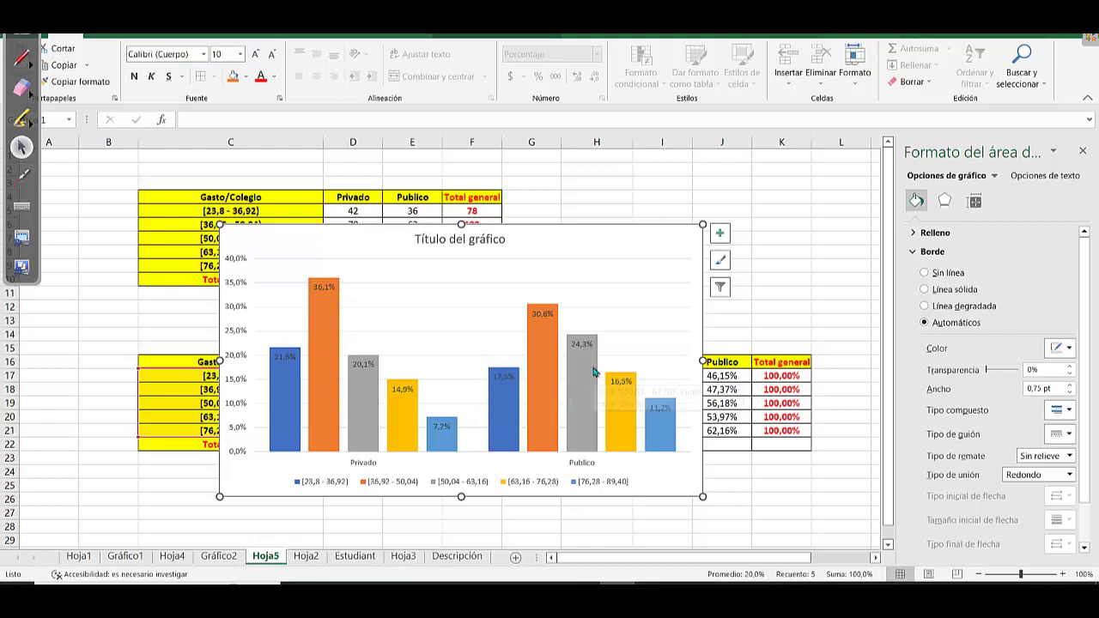
mouse_move(584, 371)
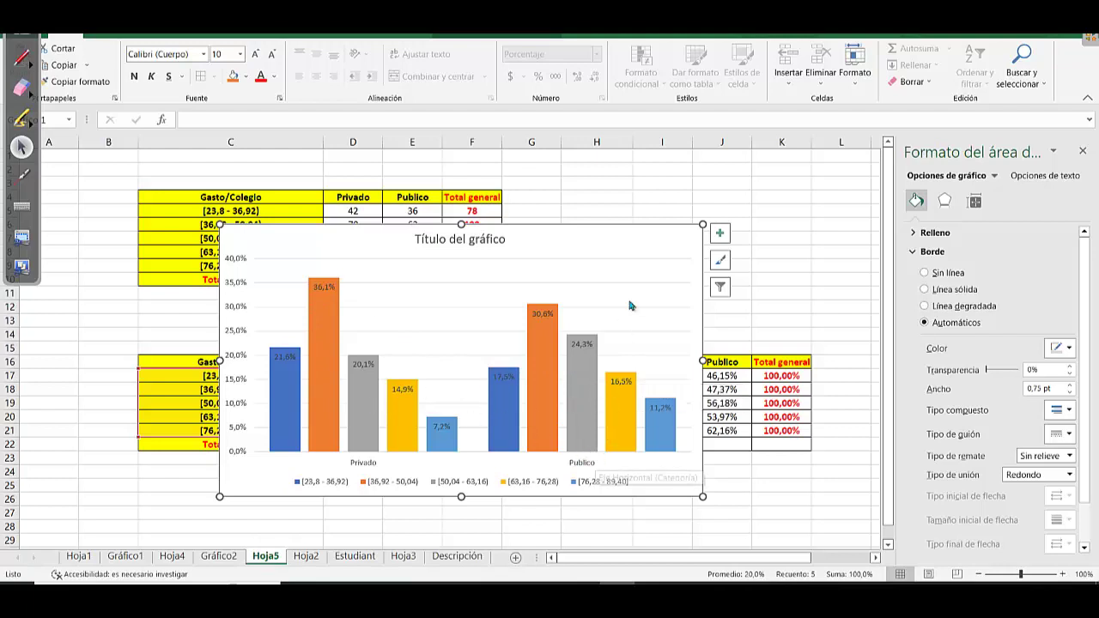
left_click_drag(703, 224, 753, 214)
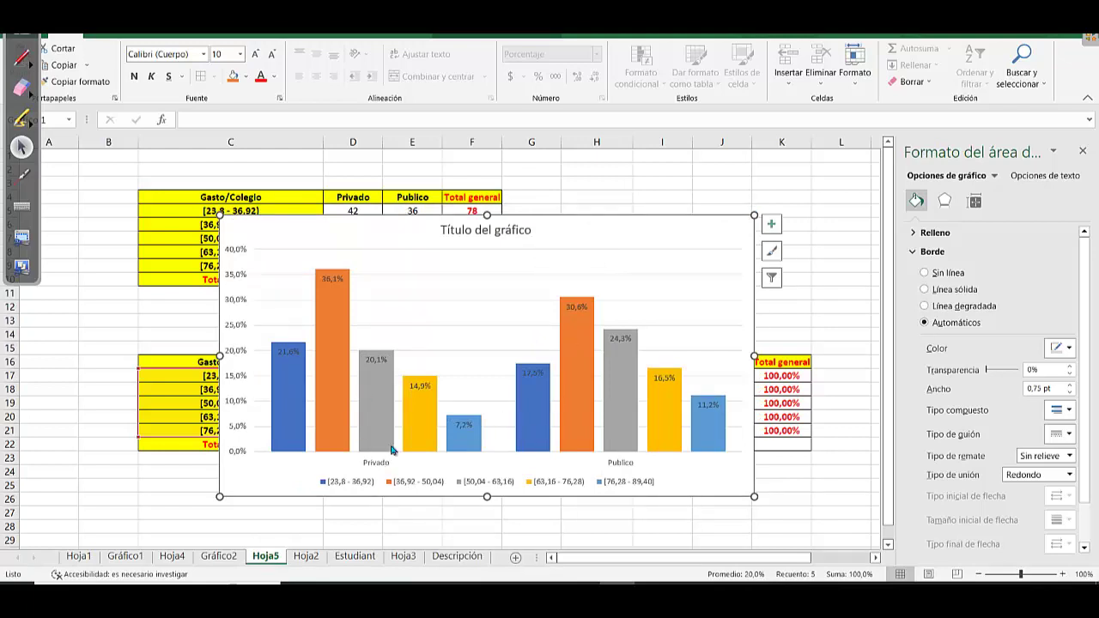
mouse_move(376, 434)
left_click_drag(755, 215, 451, 227)
left_click(679, 390)
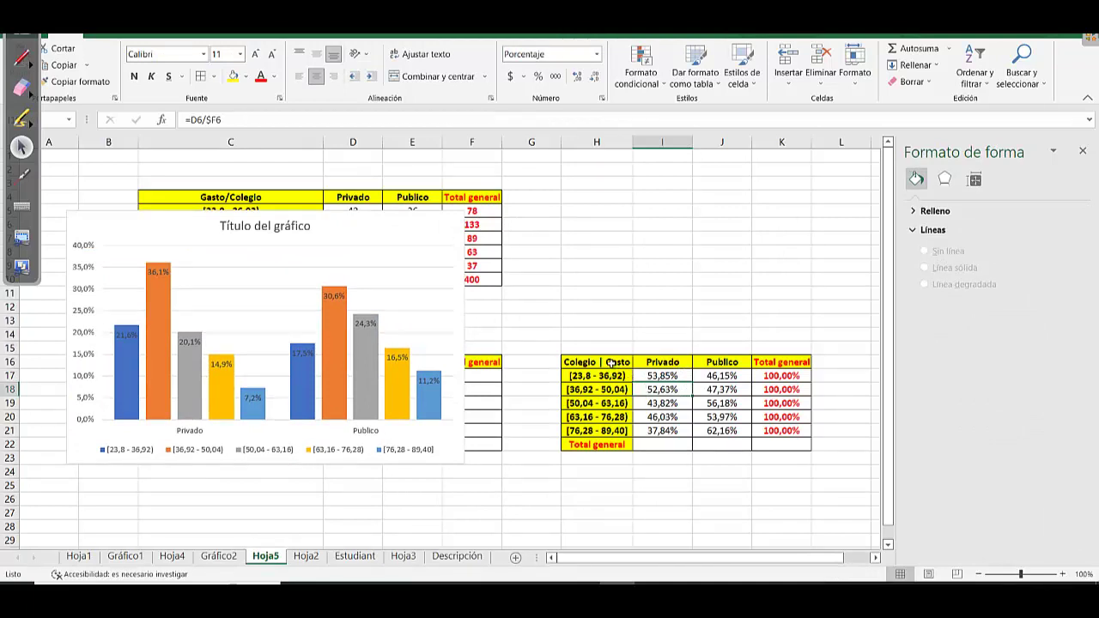
Insert a clustered column chart from H16:J21, move it above the Colegio | Gasto table, and add Extremo interno data labels
left_click_drag(610, 362, 716, 430)
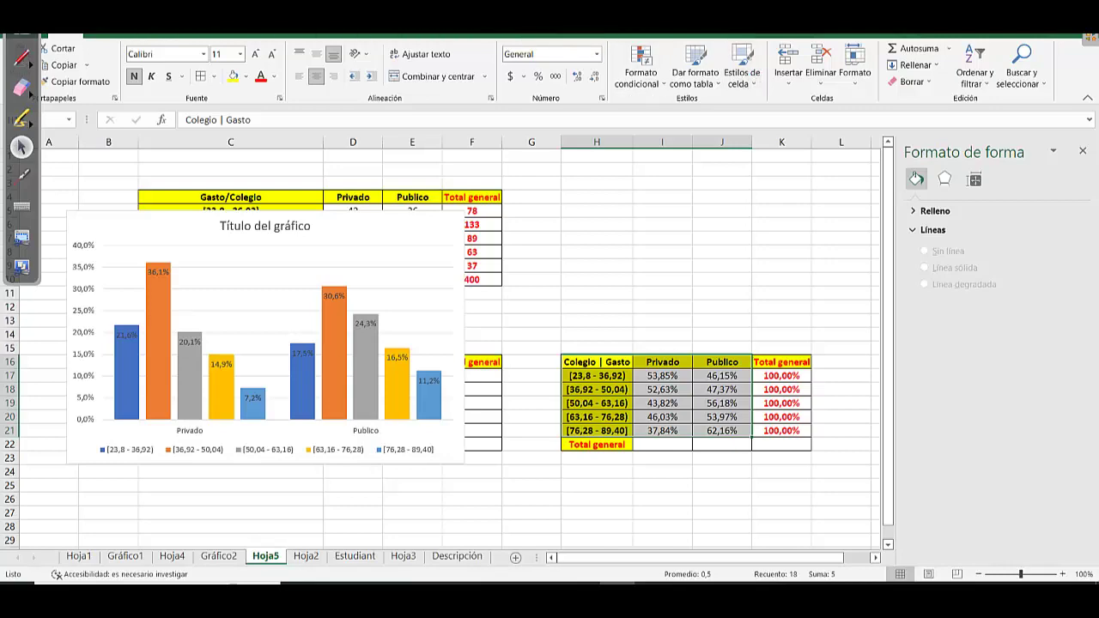
left_click(108, 36)
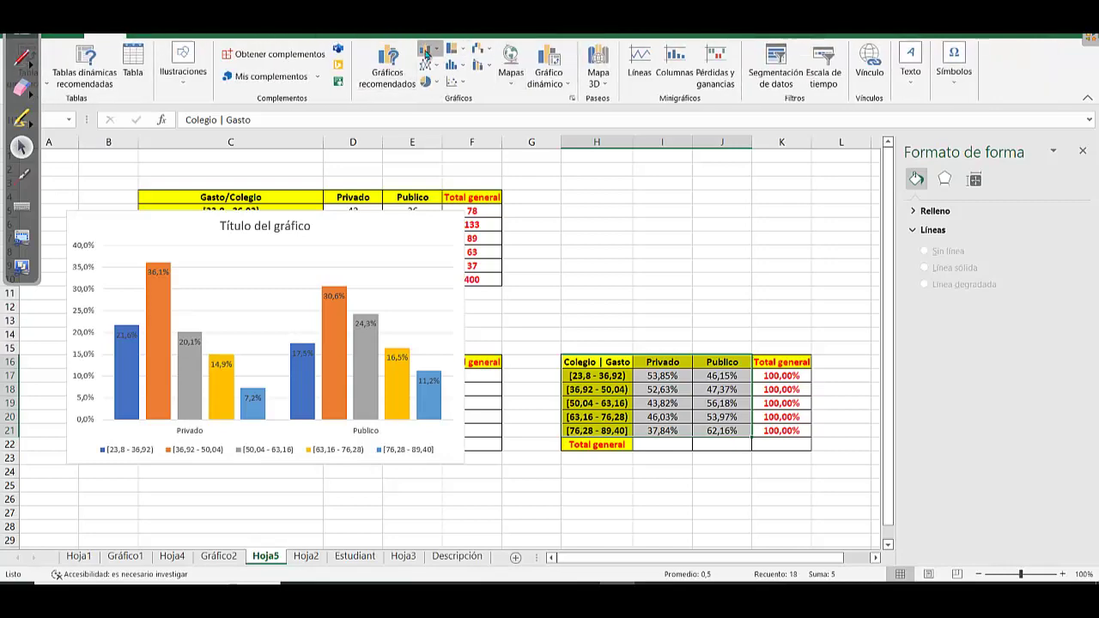
left_click(426, 54)
left_click(432, 80)
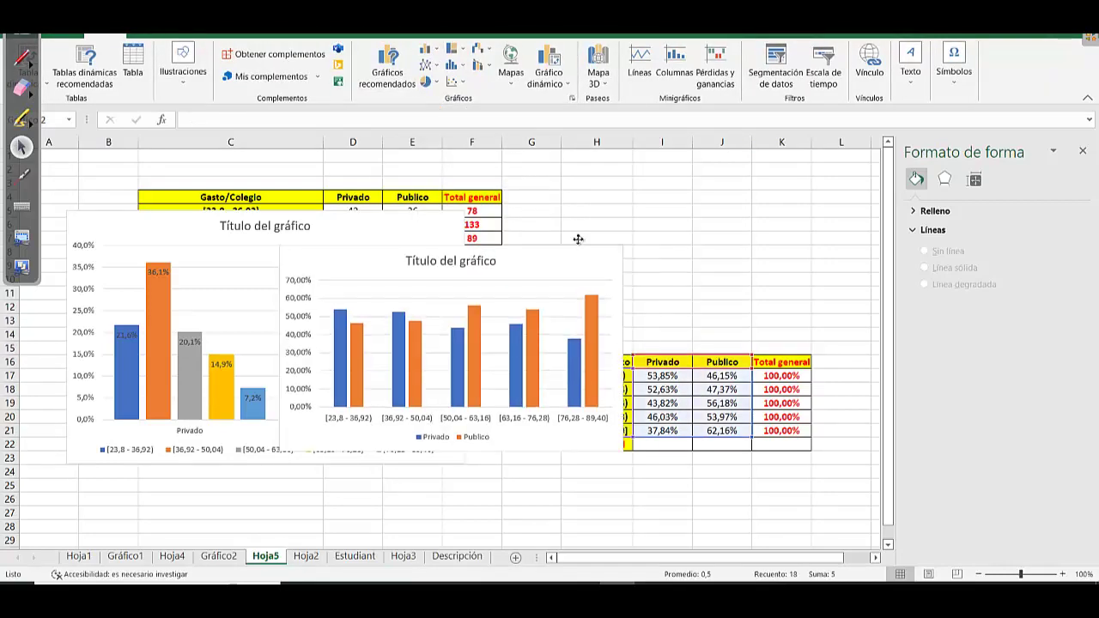
left_click_drag(577, 239, 619, 186)
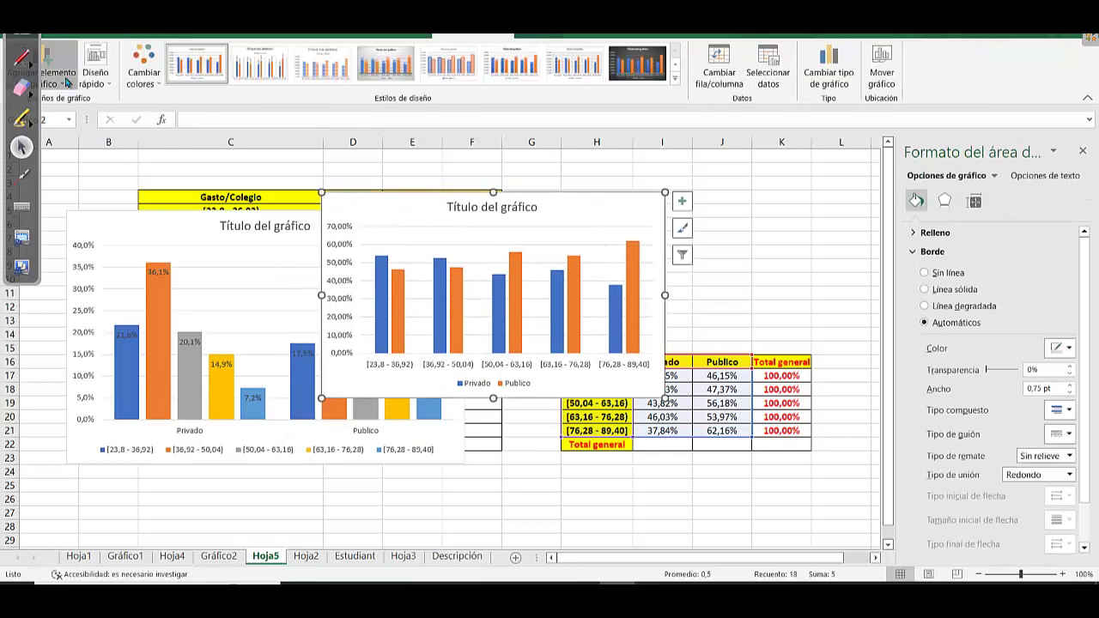
left_click(67, 83)
mouse_move(146, 151)
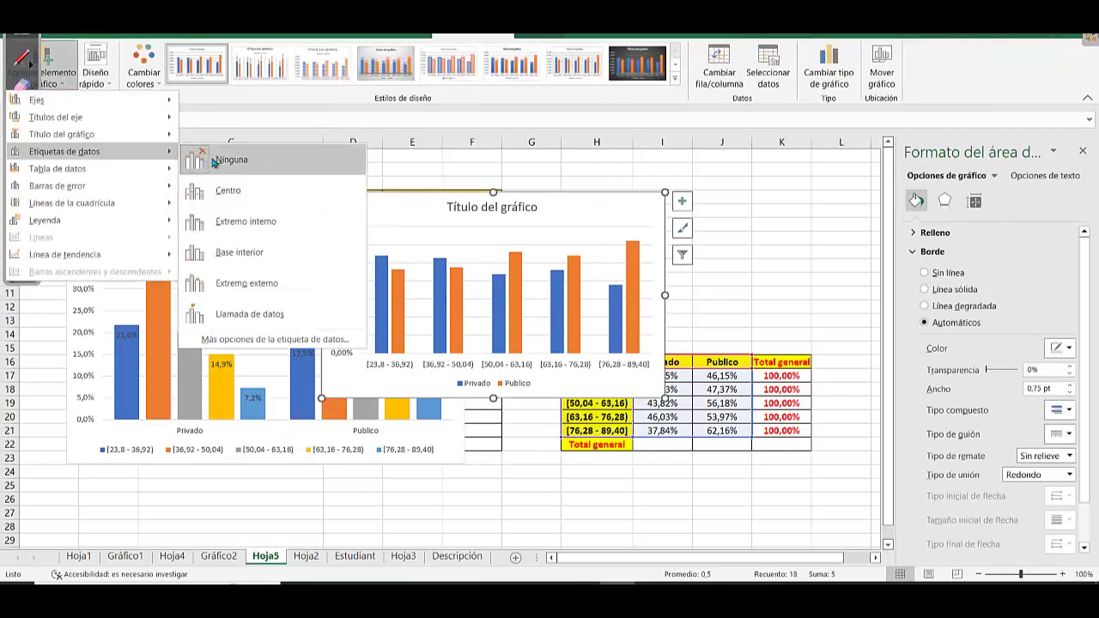
left_click(238, 221)
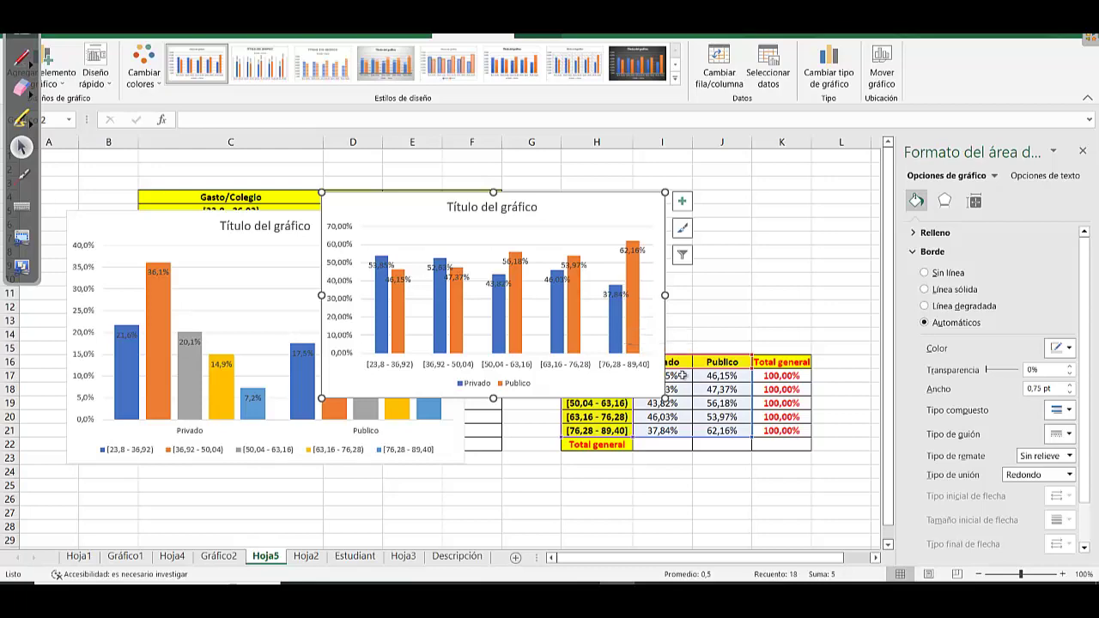
Reduce the Privado and Publico percentages in I17:J21 to one decimal place
left_click_drag(680, 376, 721, 430)
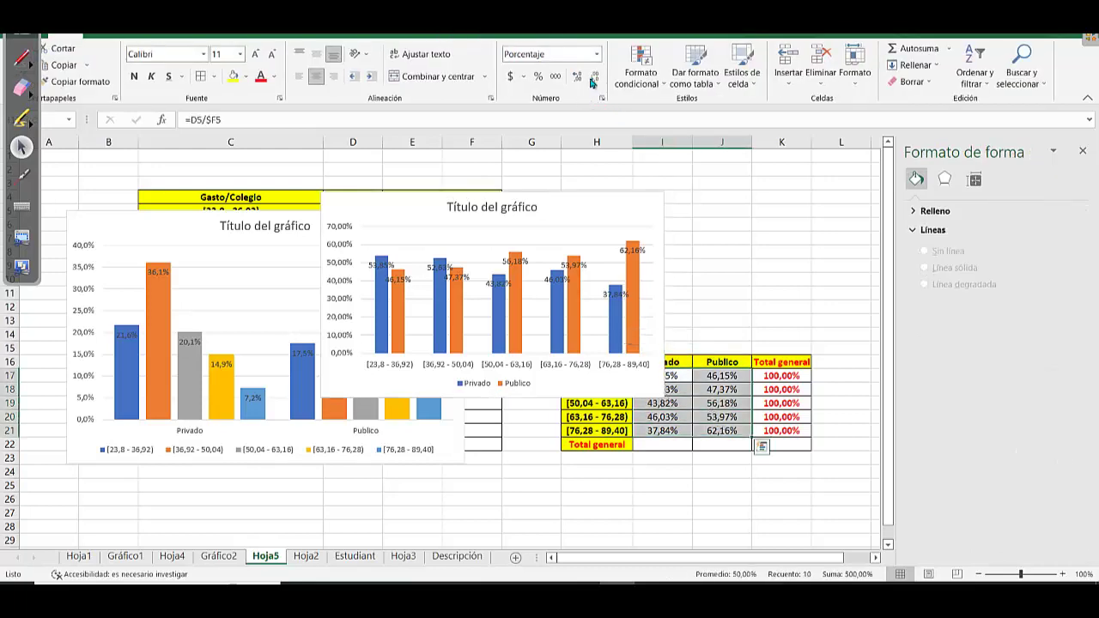
left_click(592, 79)
left_click(753, 256)
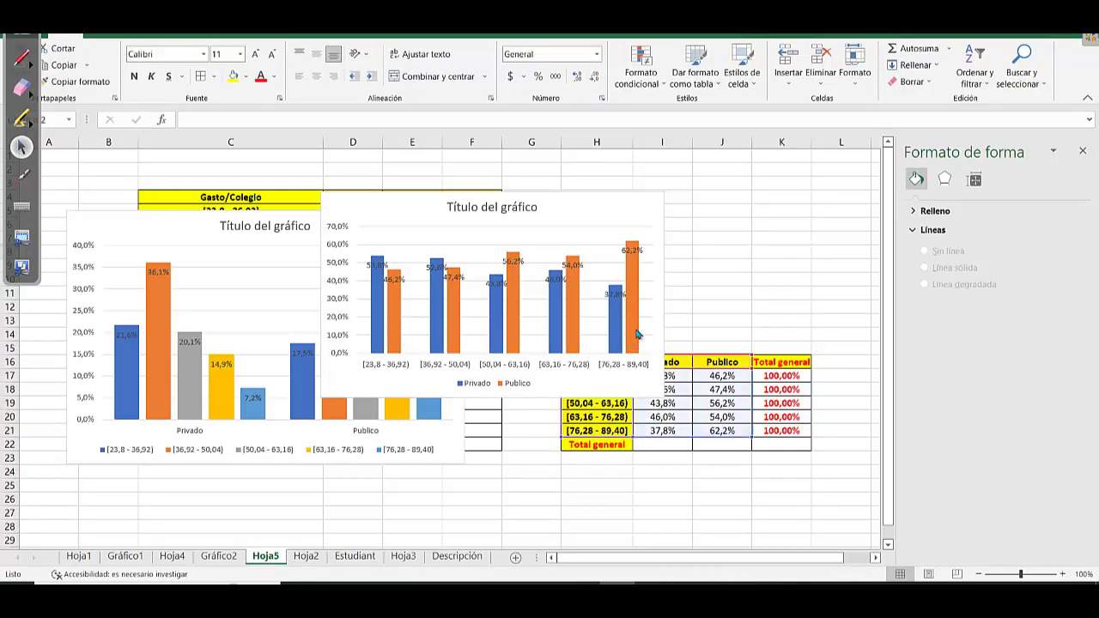
Set the gap width (Ancho del rango) of the Colegio | Gasto chart's bars to 100%
left_click(638, 334)
left_click_drag(1049, 323, 1017, 330)
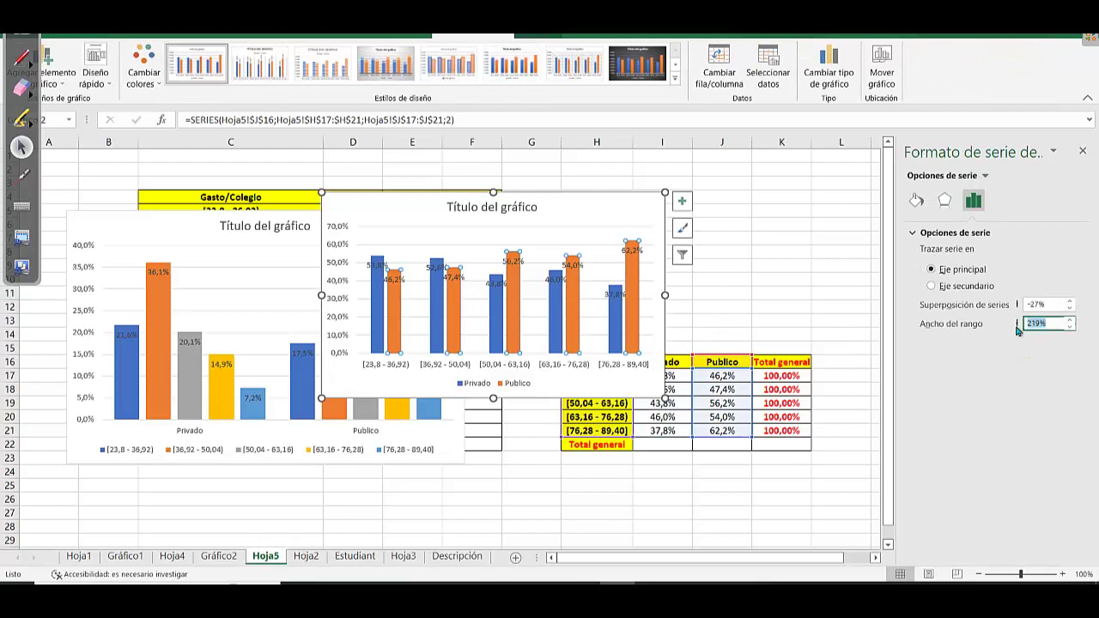
type("100")
key("Return")
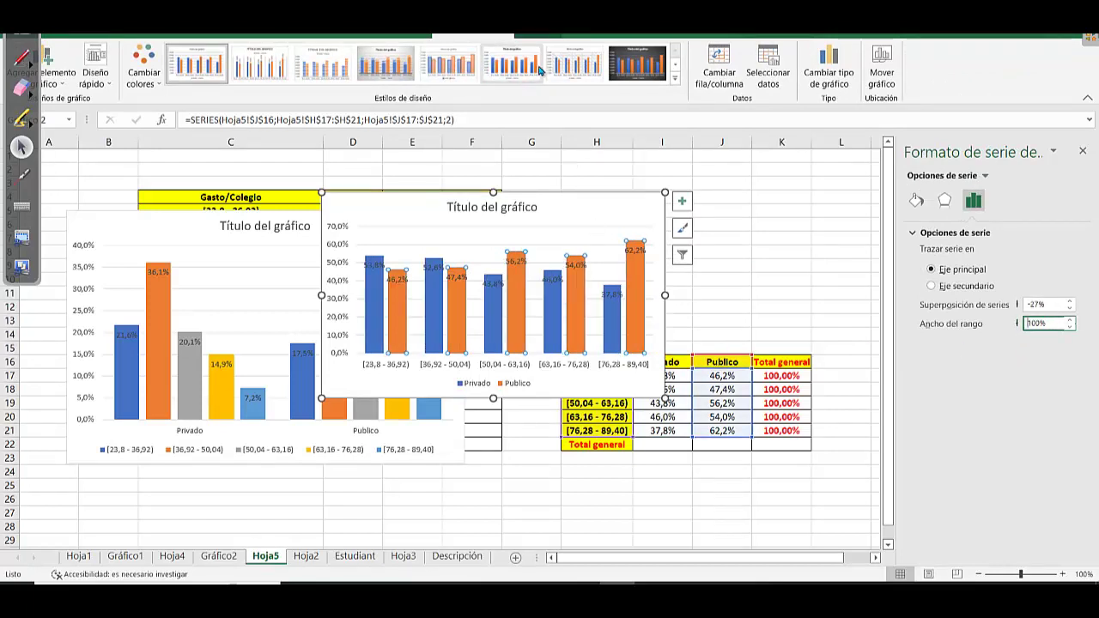
Apply the chart style with the hatched plot area to the Colegio | Gasto chart and set its gap width to 80%
left_click(567, 67)
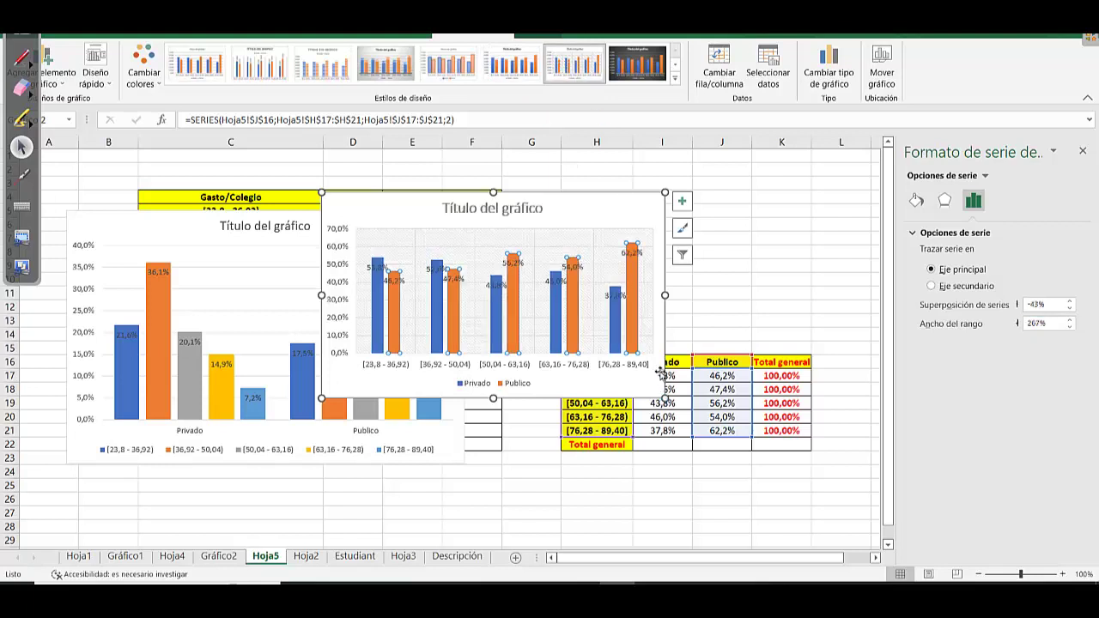
key("Tab")
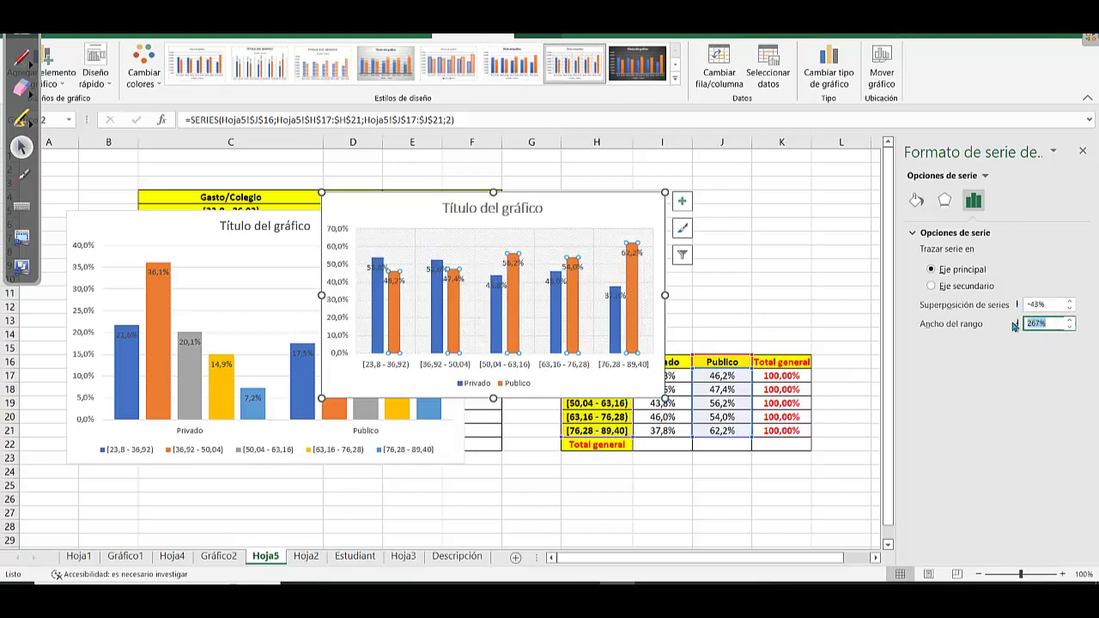
key("Return")
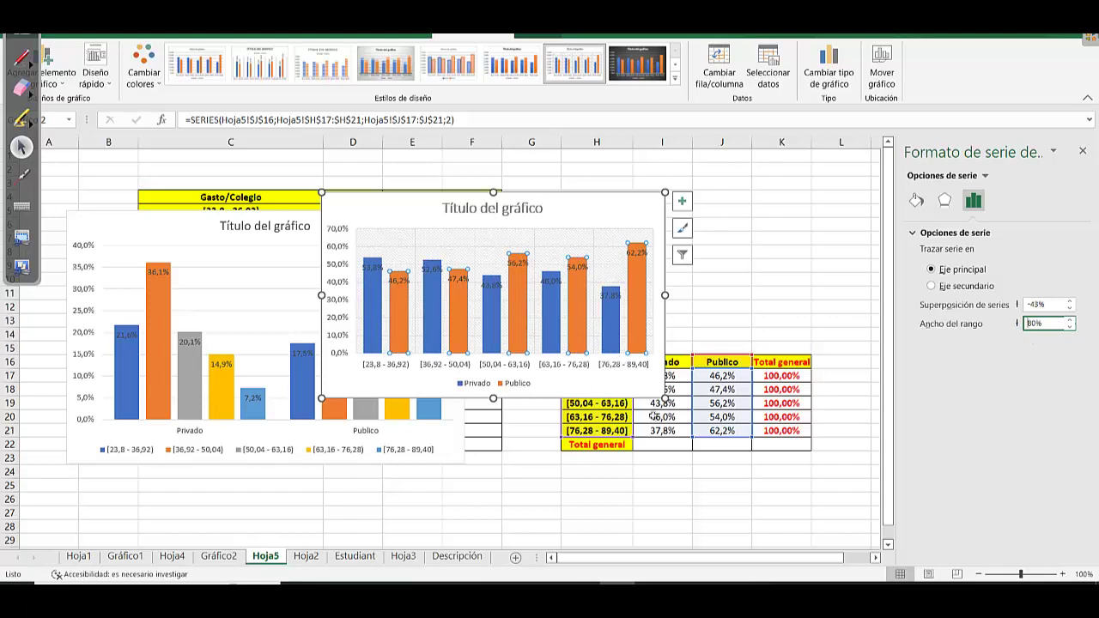
Enlarge the Colegio | Gasto chart and place it beside the Gasto | Colegio chart, over columns F to M, leaving both charts deselected
left_click_drag(665, 397, 798, 509)
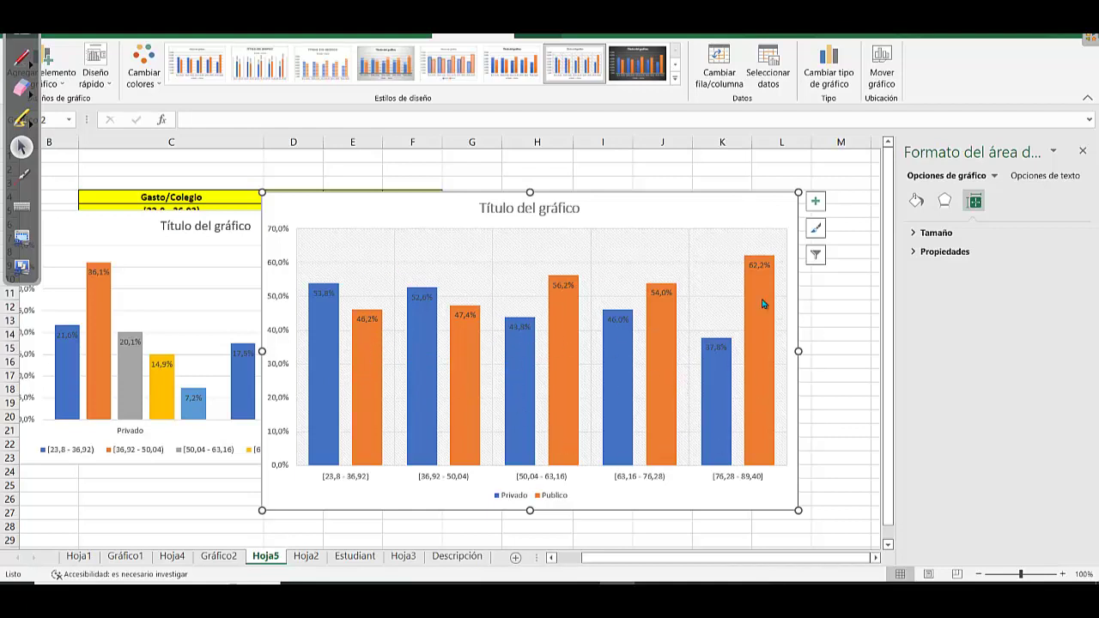
left_click_drag(798, 192, 809, 220)
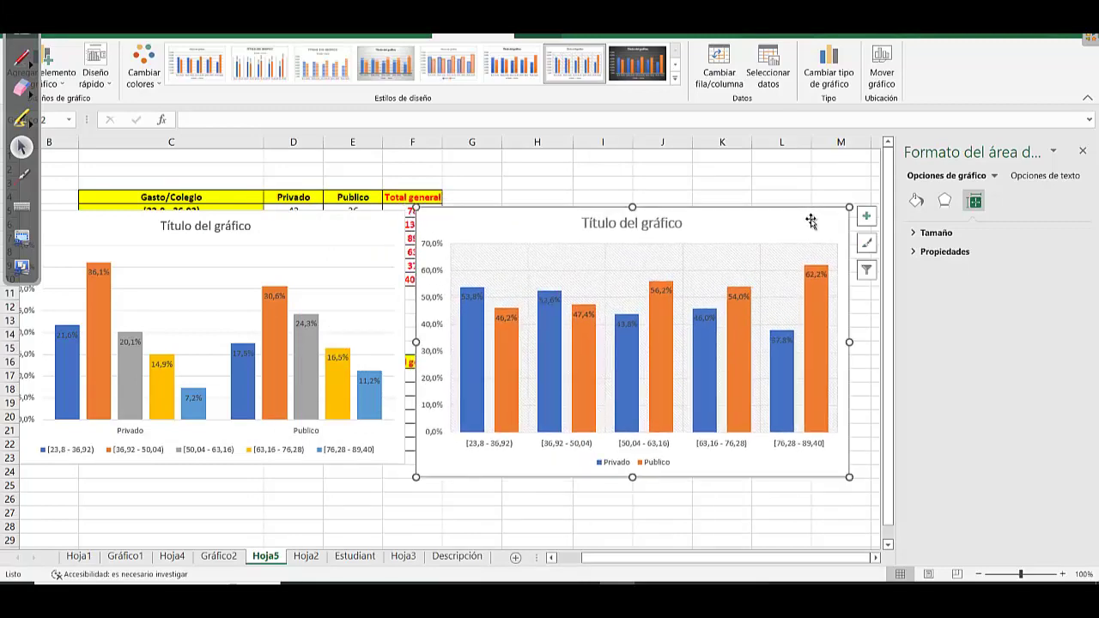
left_click(804, 193)
left_click(789, 228)
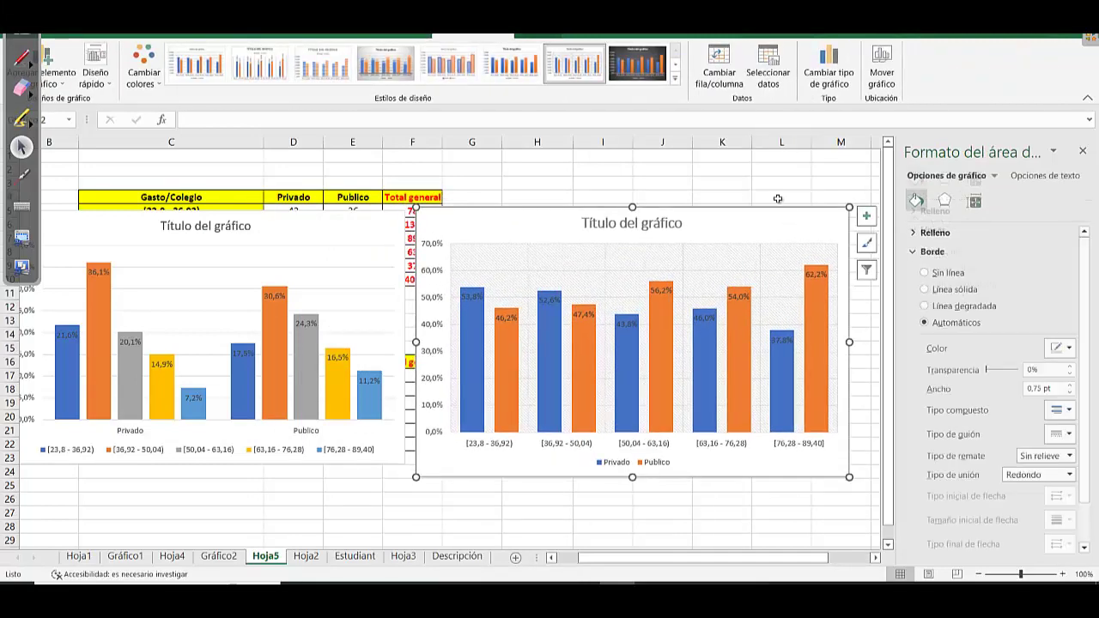
left_click(368, 226)
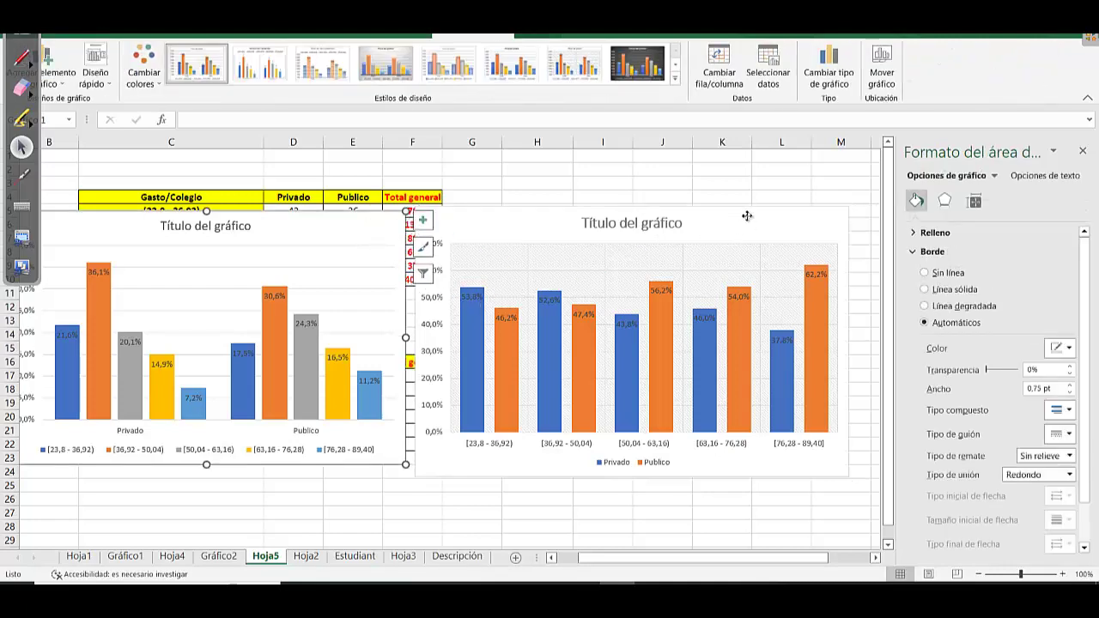
left_click(772, 182)
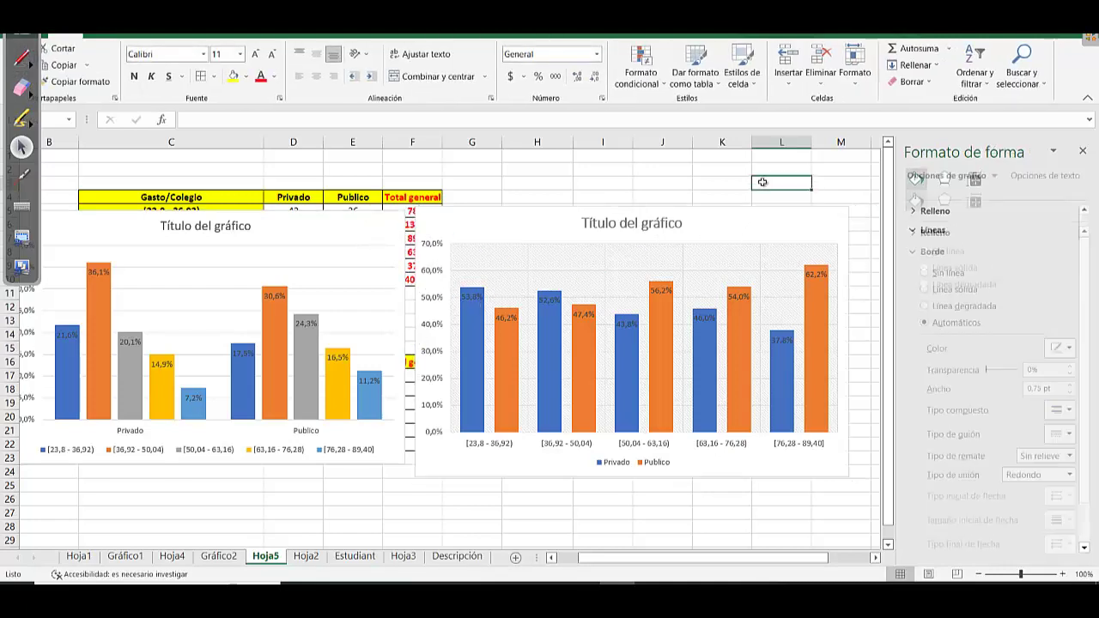
left_click(839, 171)
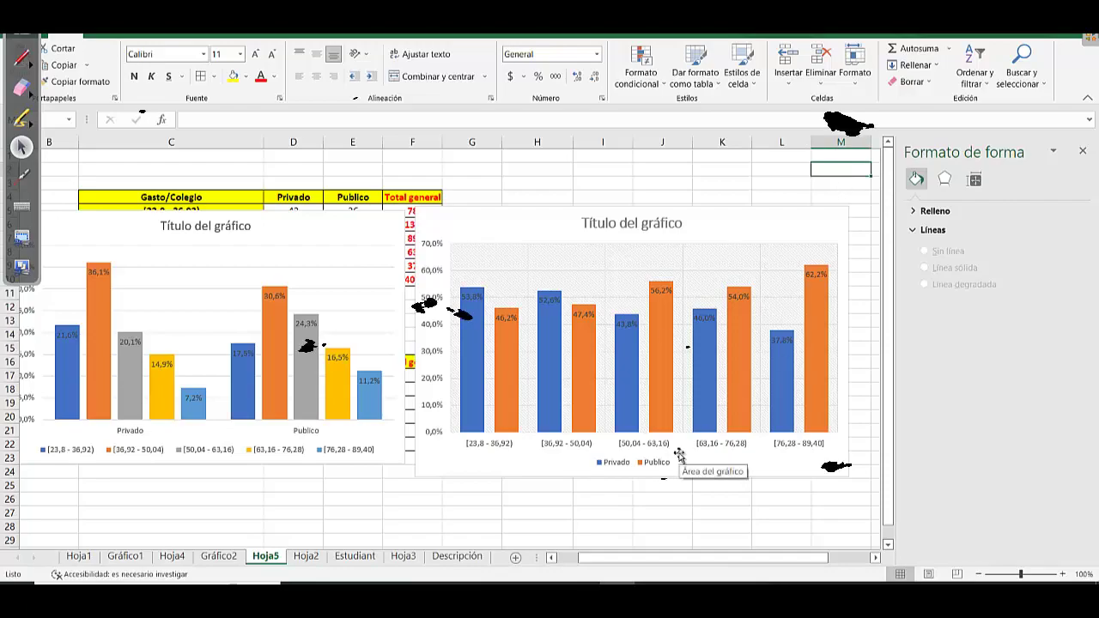